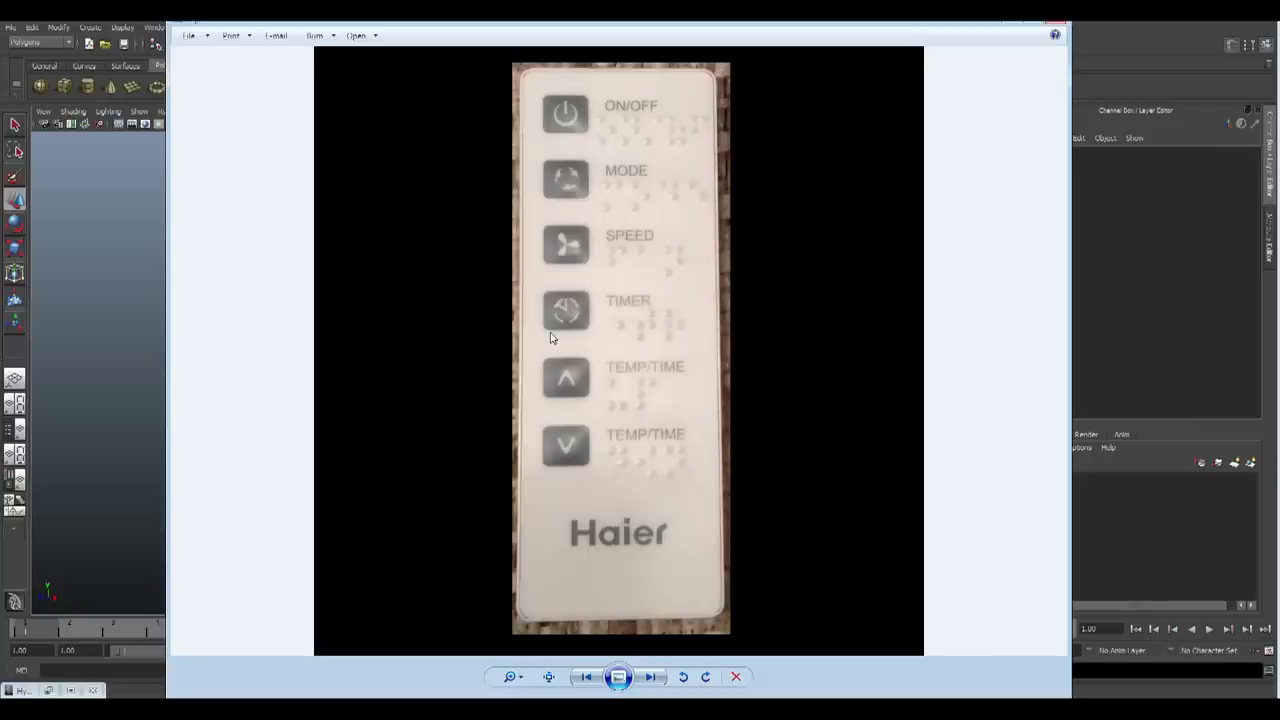
Look through the reference photos of the Haier remote from the front, side and close up, and close the photo viewer
{"action": "left_click", "coordinate": [588, 678]}
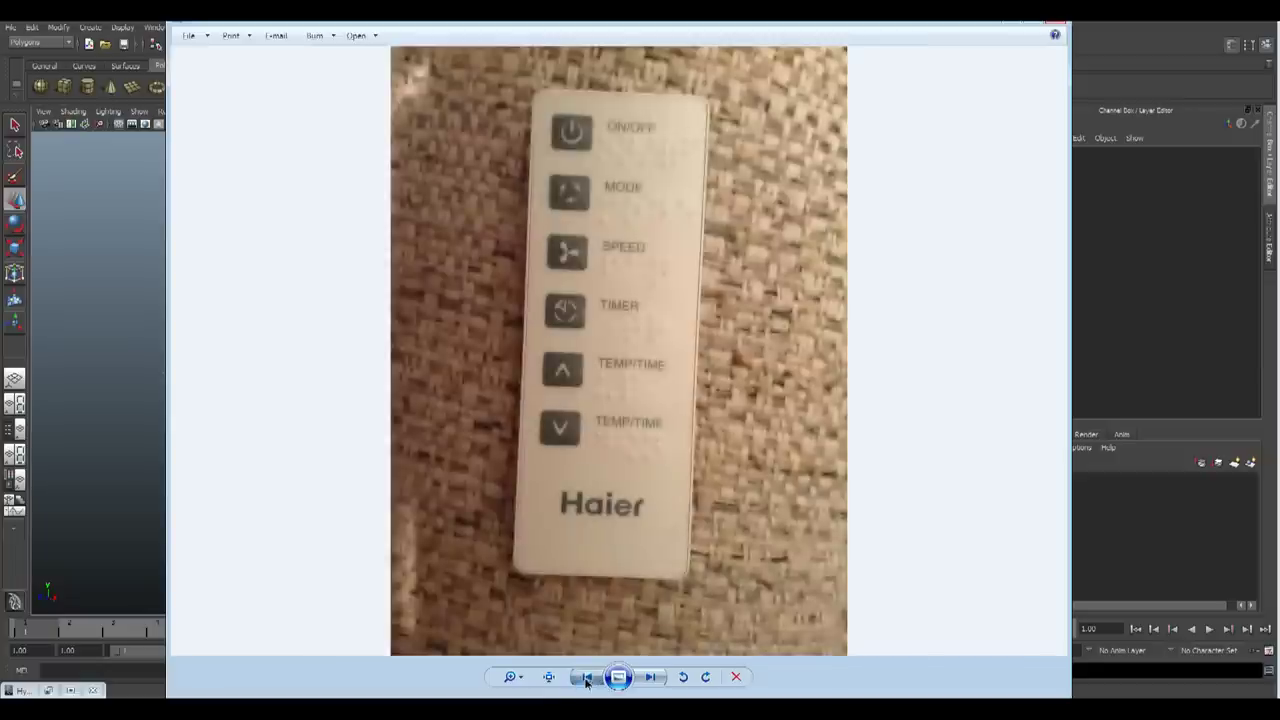
{"action": "left_click", "coordinate": [588, 678]}
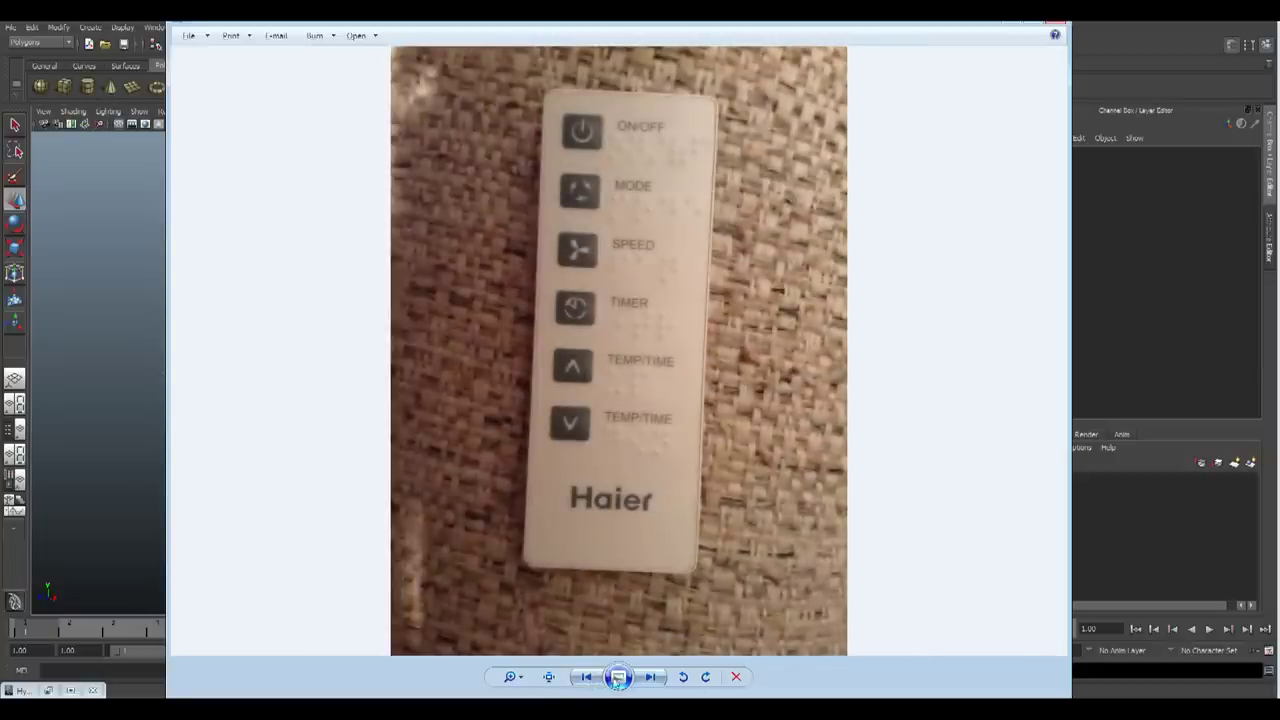
{"action": "left_click", "coordinate": [590, 678]}
{"action": "left_click", "coordinate": [595, 680]}
{"action": "left_click", "coordinate": [597, 680]}
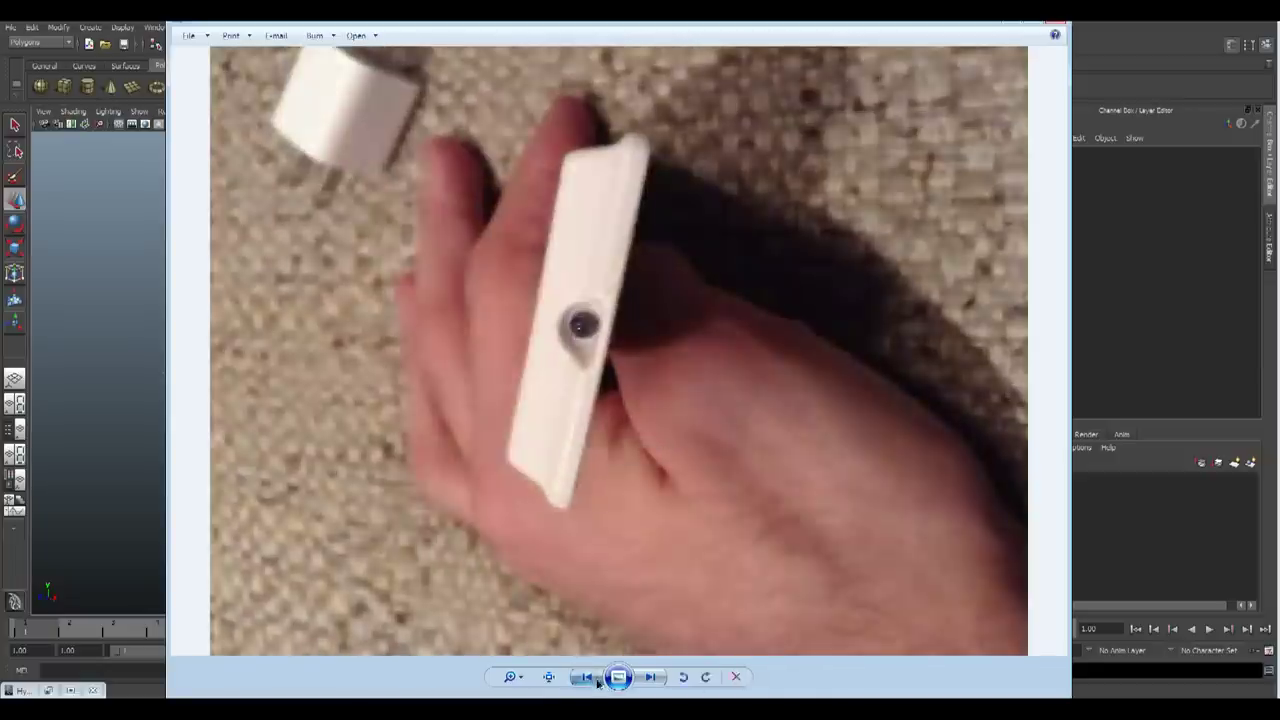
{"action": "left_click", "coordinate": [597, 680]}
{"action": "left_click", "coordinate": [597, 680]}
{"action": "left_click", "coordinate": [597, 680]}
{"action": "left_click", "coordinate": [597, 680]}
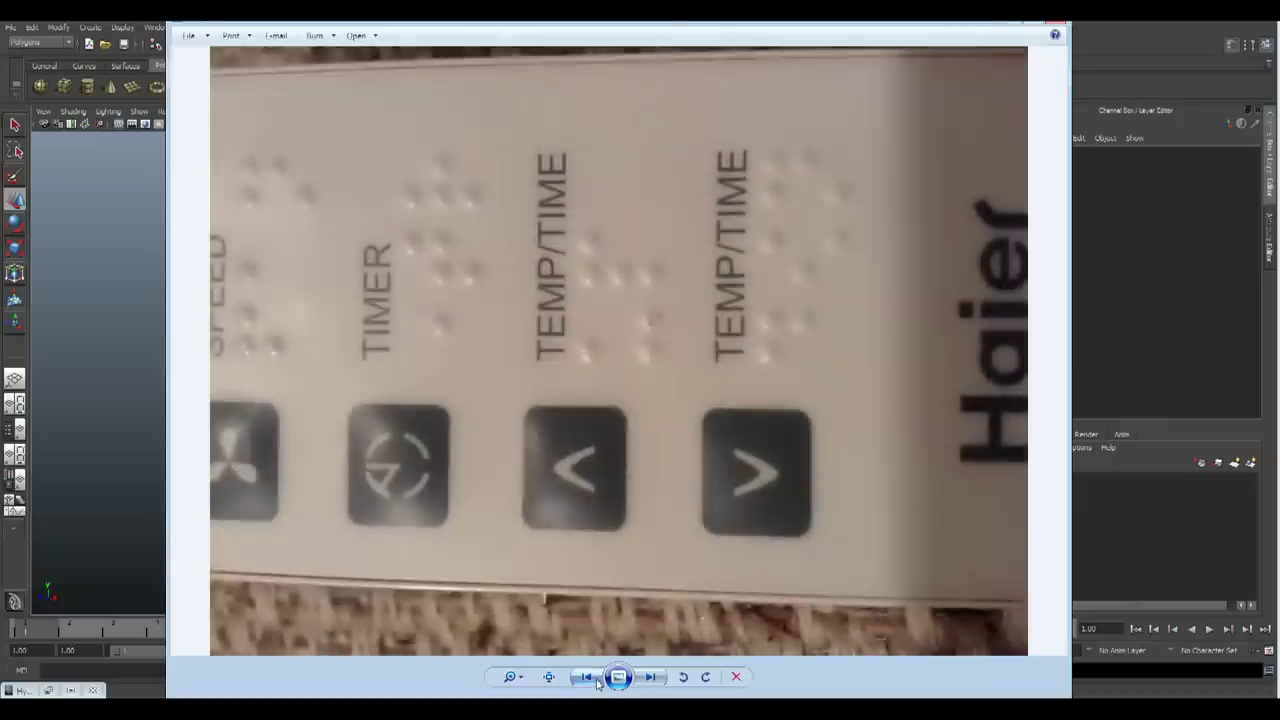
{"action": "left_click", "coordinate": [597, 680]}
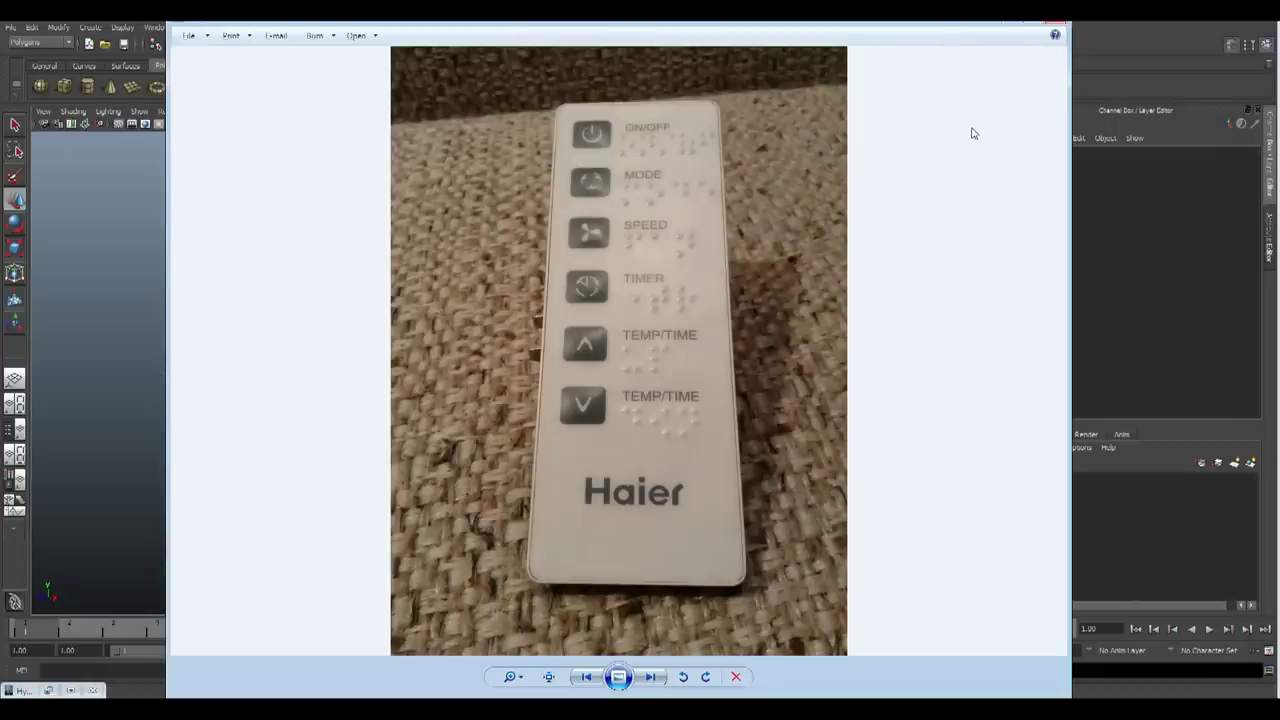
{"action": "left_click", "coordinate": [650, 677]}
{"action": "left_click", "coordinate": [650, 677]}
{"action": "left_click", "coordinate": [650, 677]}
{"action": "left_click", "coordinate": [650, 677]}
{"action": "left_click", "coordinate": [650, 677]}
{"action": "left_click", "coordinate": [590, 677]}
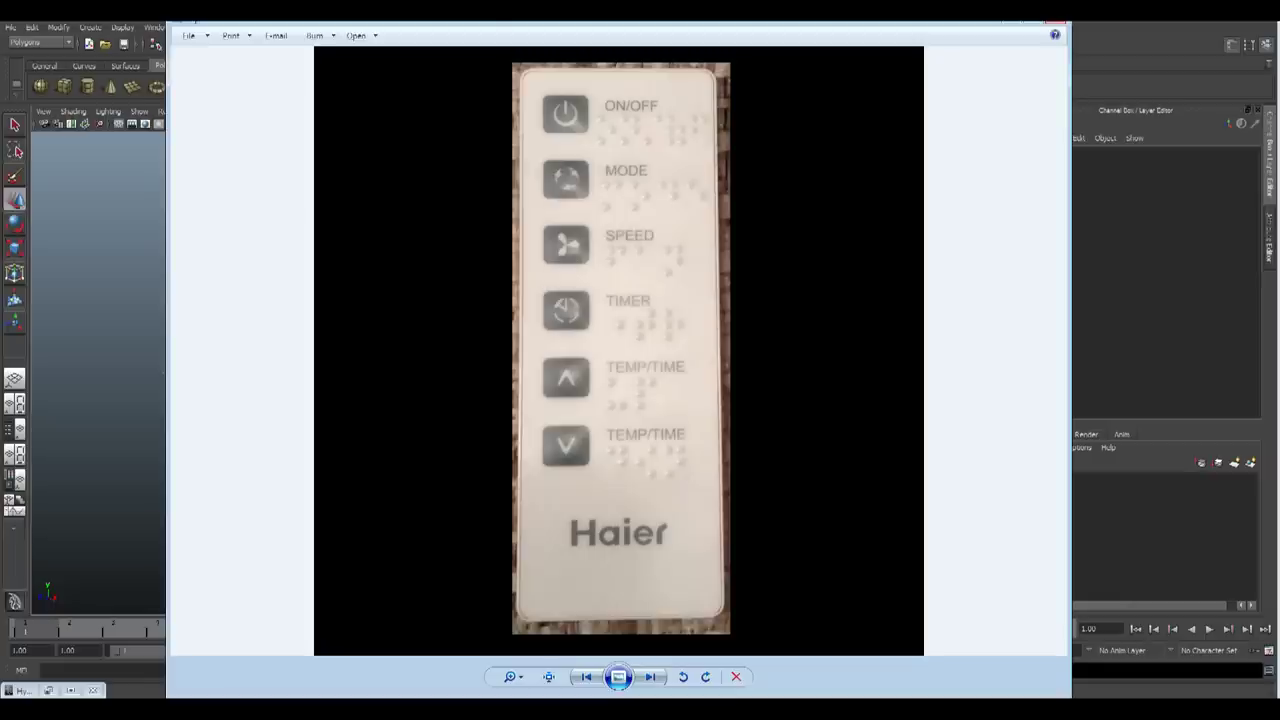
{"action": "left_click", "coordinate": [1052, 24]}
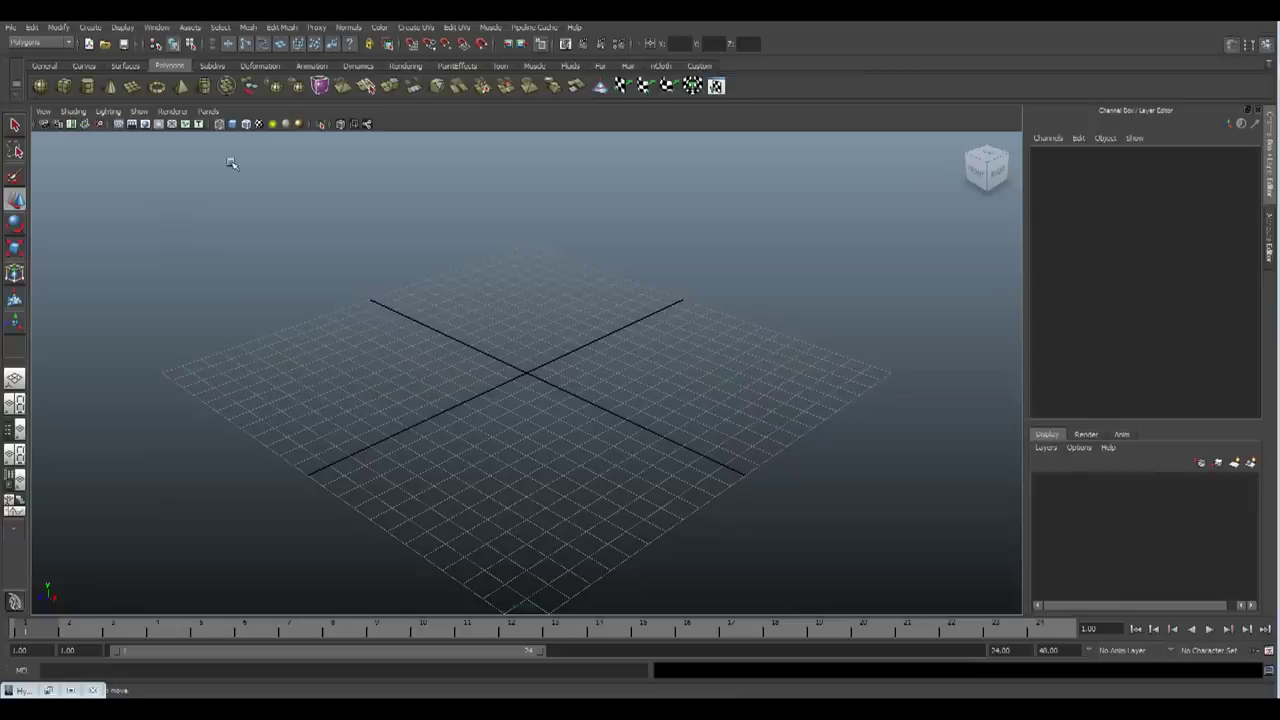
Create a polygon plane at the origin and scale it uniformly to about 23.9 so it covers the grid
{"action": "left_click", "coordinate": [132, 93]}
{"action": "middle_click_drag", "start_coordinate": [579, 464], "coordinate": [556, 436], "text": "alt"}
{"action": "left_click", "coordinate": [1078, 303]}
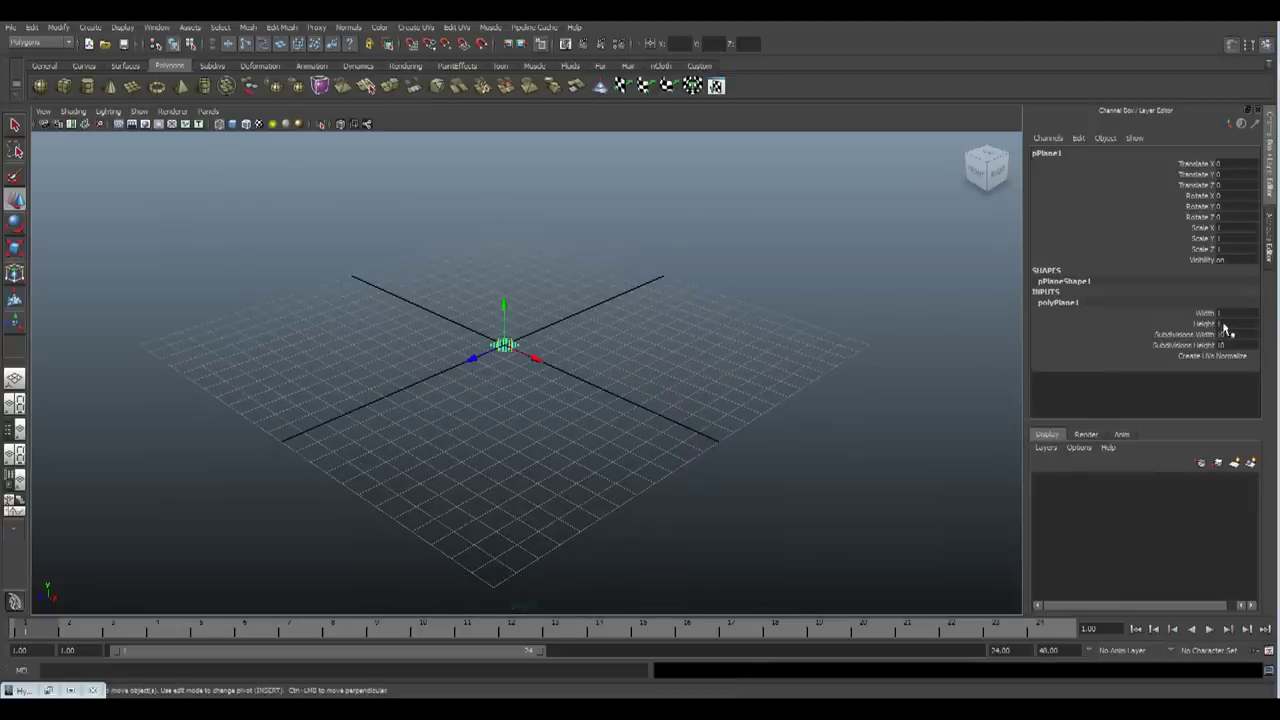
{"action": "left_click", "coordinate": [386, 294]}
{"action": "left_click", "coordinate": [521, 352]}
{"action": "key", "text": "r"}
{"action": "left_click_drag", "start_coordinate": [505, 345], "coordinate": [851, 491]}
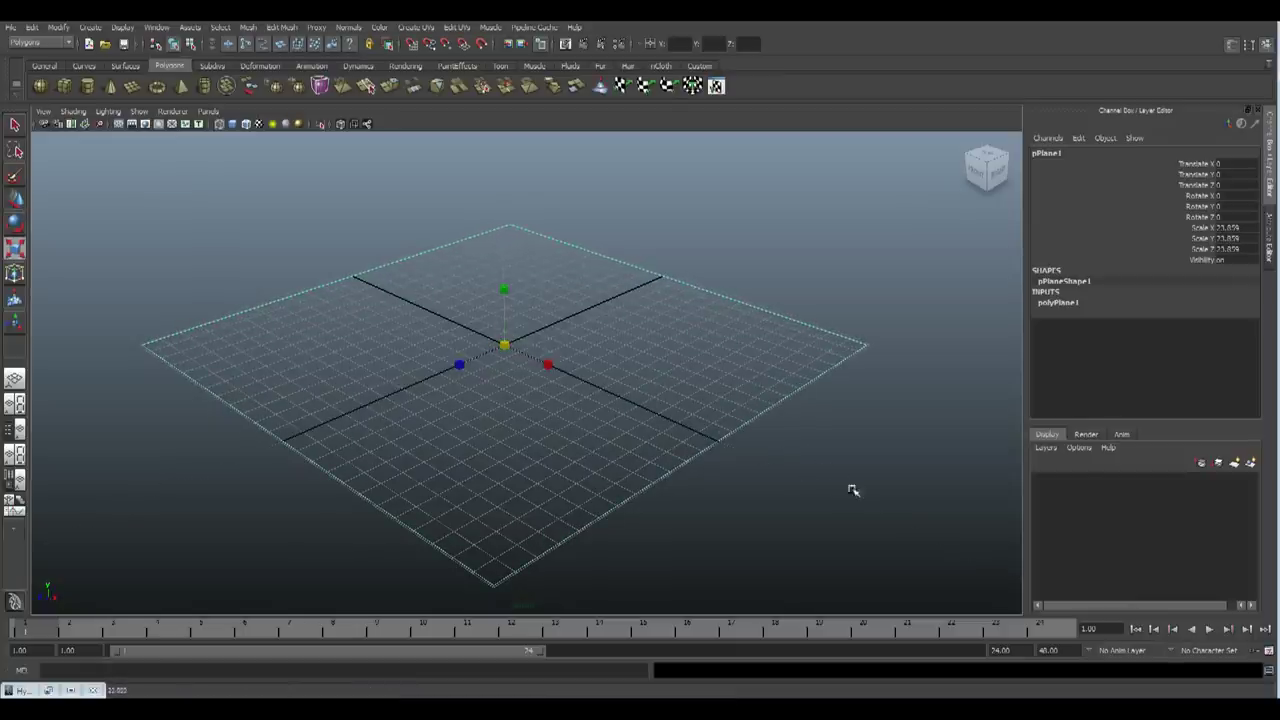
Reduce the plane's uniform scale to about 21.5 and raise it slightly to about 0.17 in Y
{"action": "middle_click_drag", "start_coordinate": [678, 466], "coordinate": [686, 465], "text": "alt"}
{"action": "left_click_drag", "start_coordinate": [541, 330], "coordinate": [519, 346]}
{"action": "key", "text": "w"}
{"action": "left_click_drag", "start_coordinate": [509, 303], "coordinate": [509, 299]}
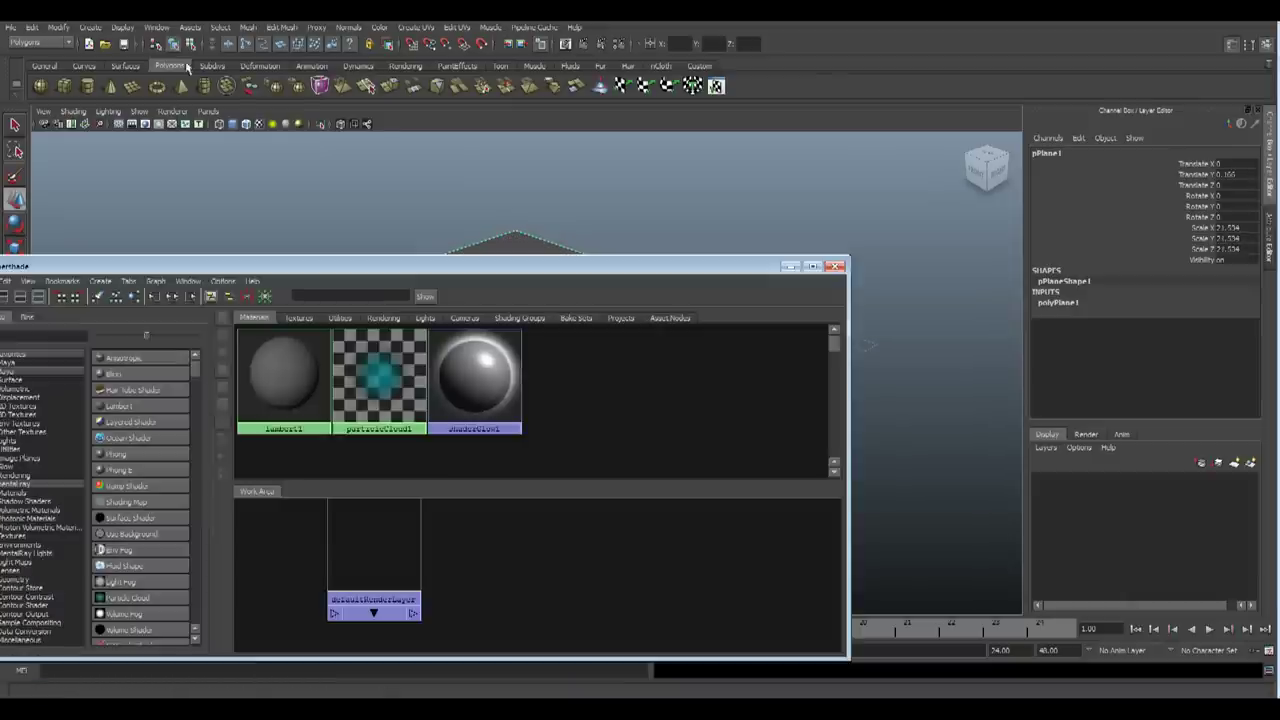
Bring up the Hypershade, create a Lambert material and name it Reference_M
{"action": "left_click", "coordinate": [157, 28]}
{"action": "mouse_move", "coordinate": [164, 59]}
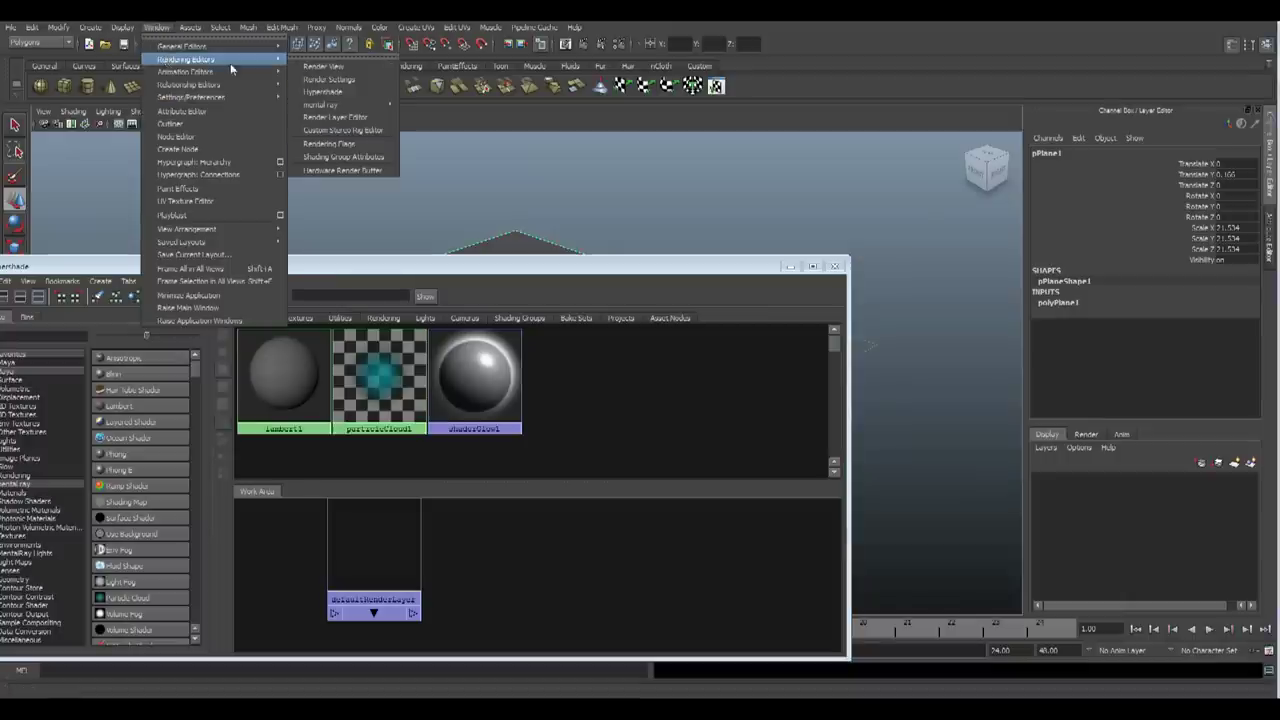
{"action": "left_click", "coordinate": [322, 91]}
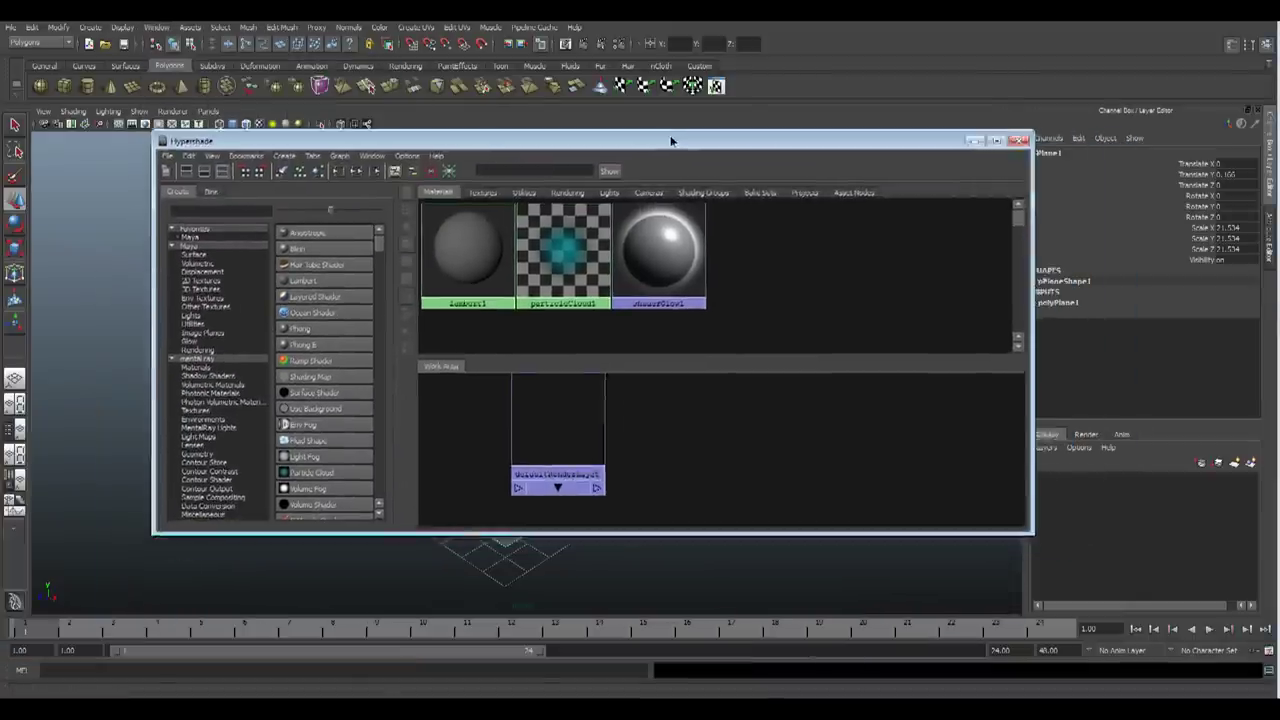
{"action": "left_click_drag", "start_coordinate": [671, 141], "coordinate": [690, 141]}
{"action": "left_click", "coordinate": [316, 283]}
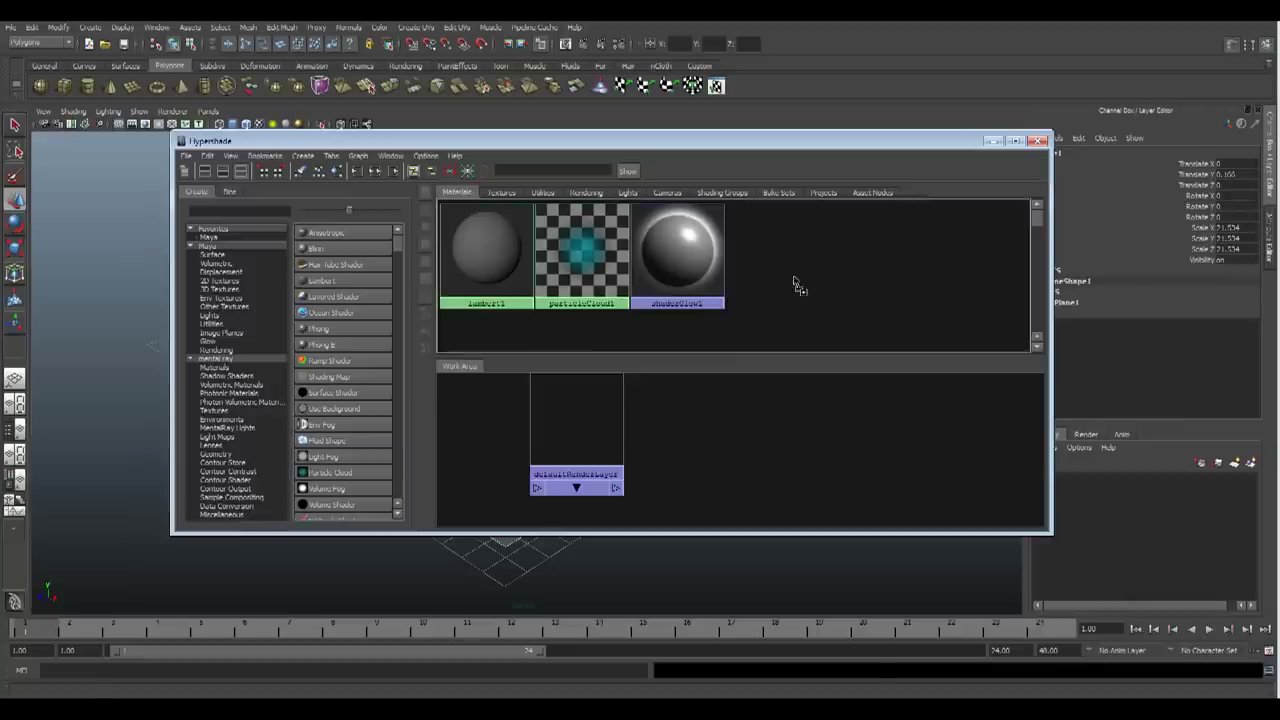
{"action": "double_click", "coordinate": [559, 244], "text": "ctrl"}
{"action": "key", "text": "BackSpace"}
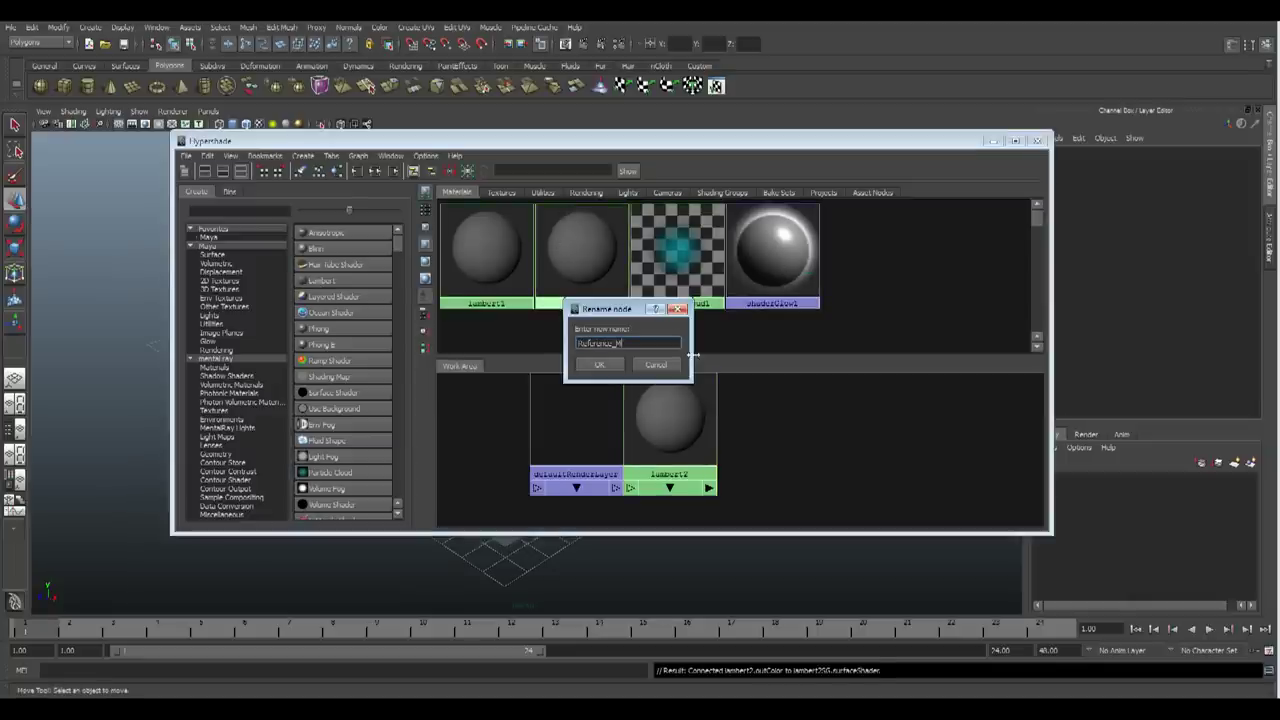
{"action": "type", "text": "Reference_M"}
{"action": "key", "text": "Return"}
Space out the defaultRenderLayer and Reference_M nodes in the Hypershade work area
{"action": "mouse_move", "coordinate": [598, 142]}
{"action": "left_mouse_down"}
{"action": "mouse_move", "coordinate": [626, 289]}
{"action": "mouse_move", "coordinate": [600, 130]}
{"action": "left_mouse_up"}
{"action": "left_click_drag", "start_coordinate": [572, 476], "coordinate": [492, 476]}
{"action": "left_click_drag", "start_coordinate": [668, 474], "coordinate": [612, 475]}
{"action": "left_click", "coordinate": [827, 481]}
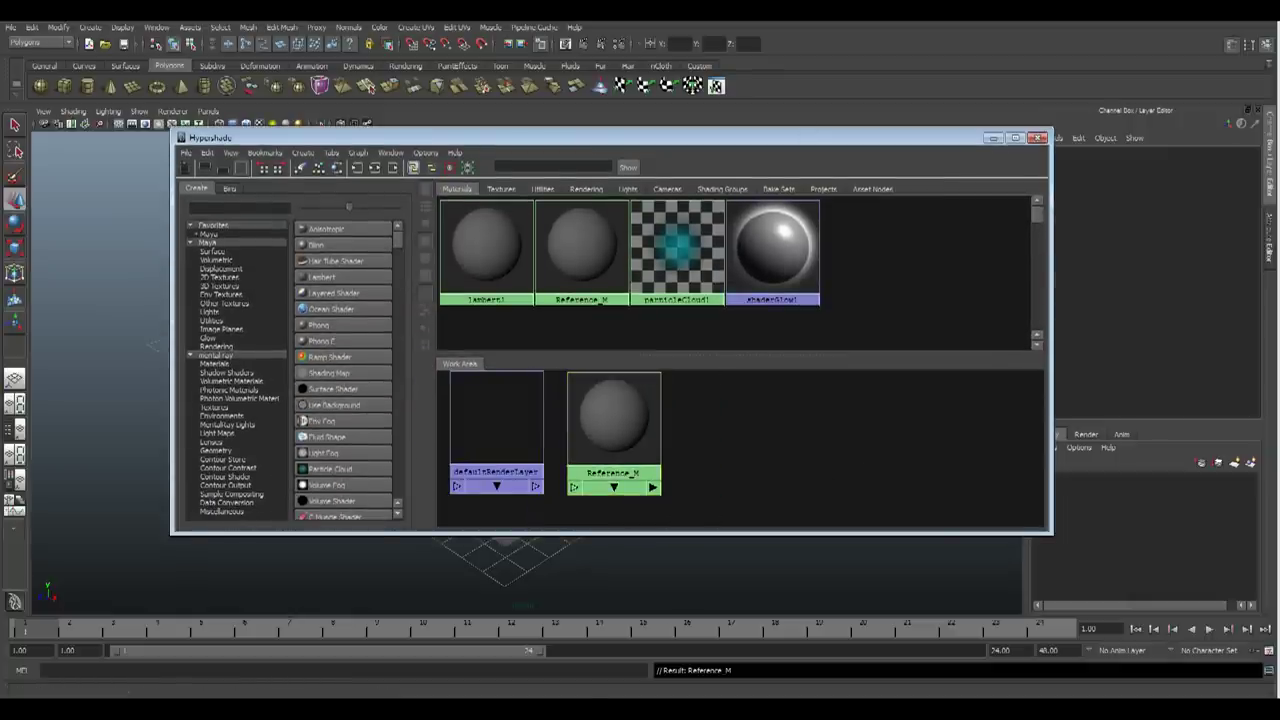
Bring the Top image from the Reference Images folder into the Hypershade and connect it to Reference_M's color
{"action": "key", "text": "alt+Tab"}
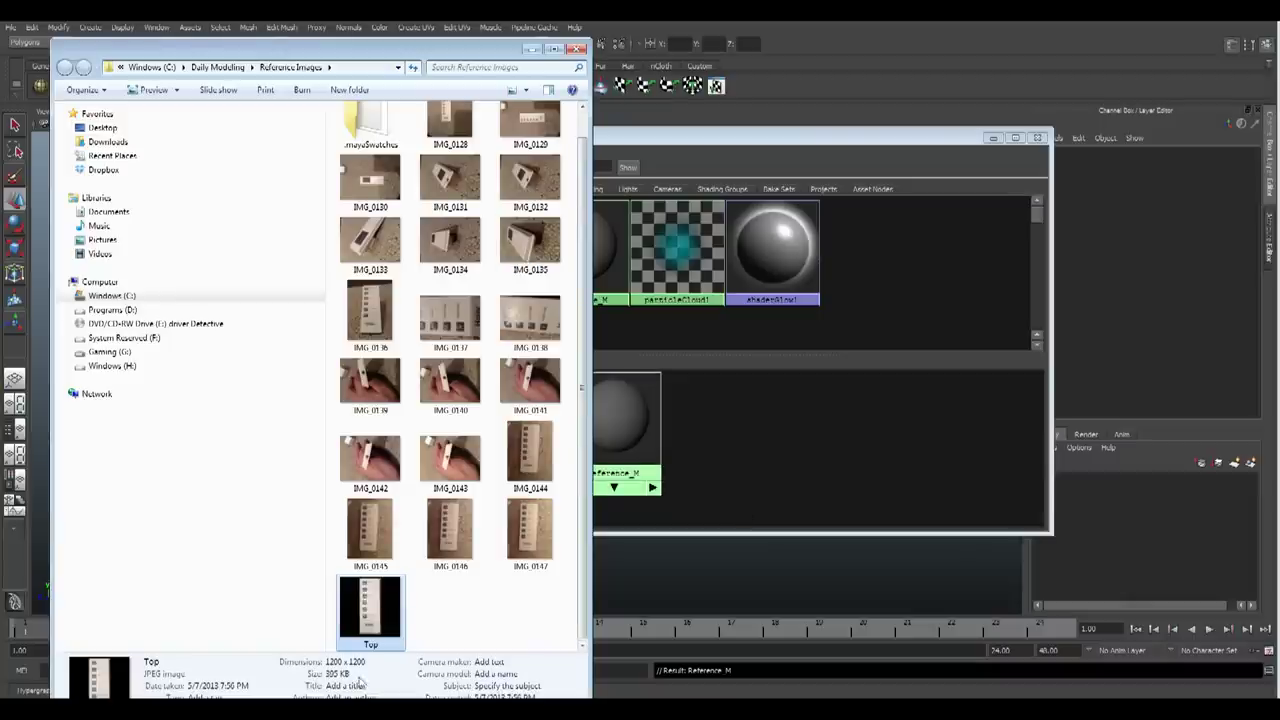
{"action": "left_click", "coordinate": [453, 634]}
{"action": "left_click_drag", "start_coordinate": [370, 610], "coordinate": [772, 450]}
{"action": "left_click", "coordinate": [577, 50]}
{"action": "middle_click_drag", "start_coordinate": [772, 440], "coordinate": [620, 452]}
{"action": "left_click", "coordinate": [634, 492]}
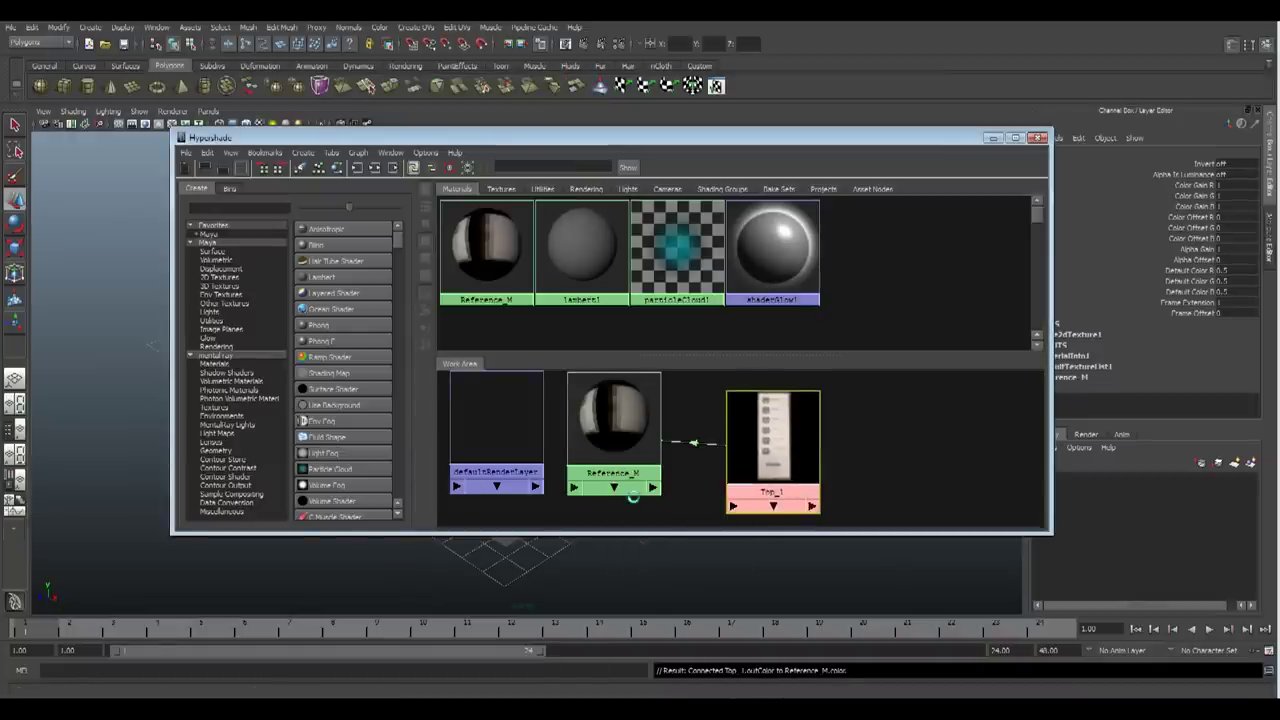
Assign Reference_M to the plane, show textures in the viewport and put the Hypershade out of the way
{"action": "left_click", "coordinate": [636, 452]}
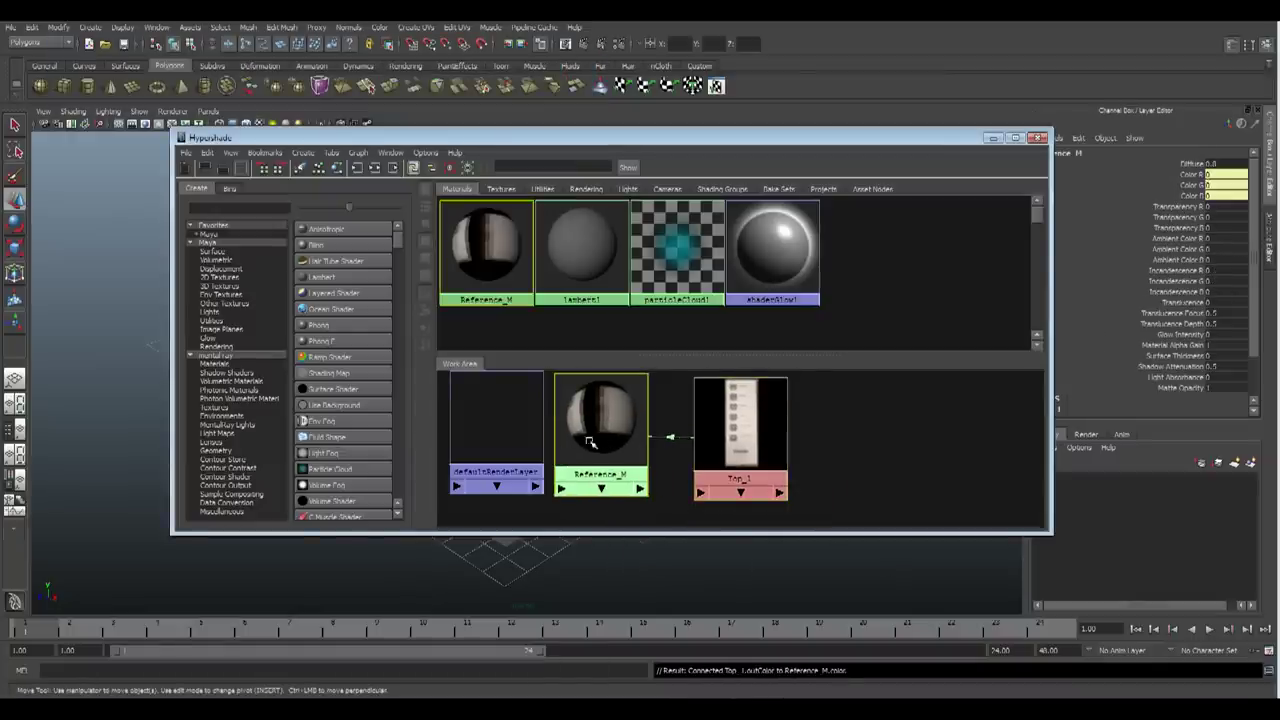
{"action": "left_click_drag", "start_coordinate": [636, 452], "coordinate": [642, 447]}
{"action": "left_click_drag", "start_coordinate": [636, 140], "coordinate": [1098, 302]}
{"action": "key", "text": "6"}
{"action": "left_click_drag", "start_coordinate": [483, 454], "coordinate": [377, 494], "text": "alt"}
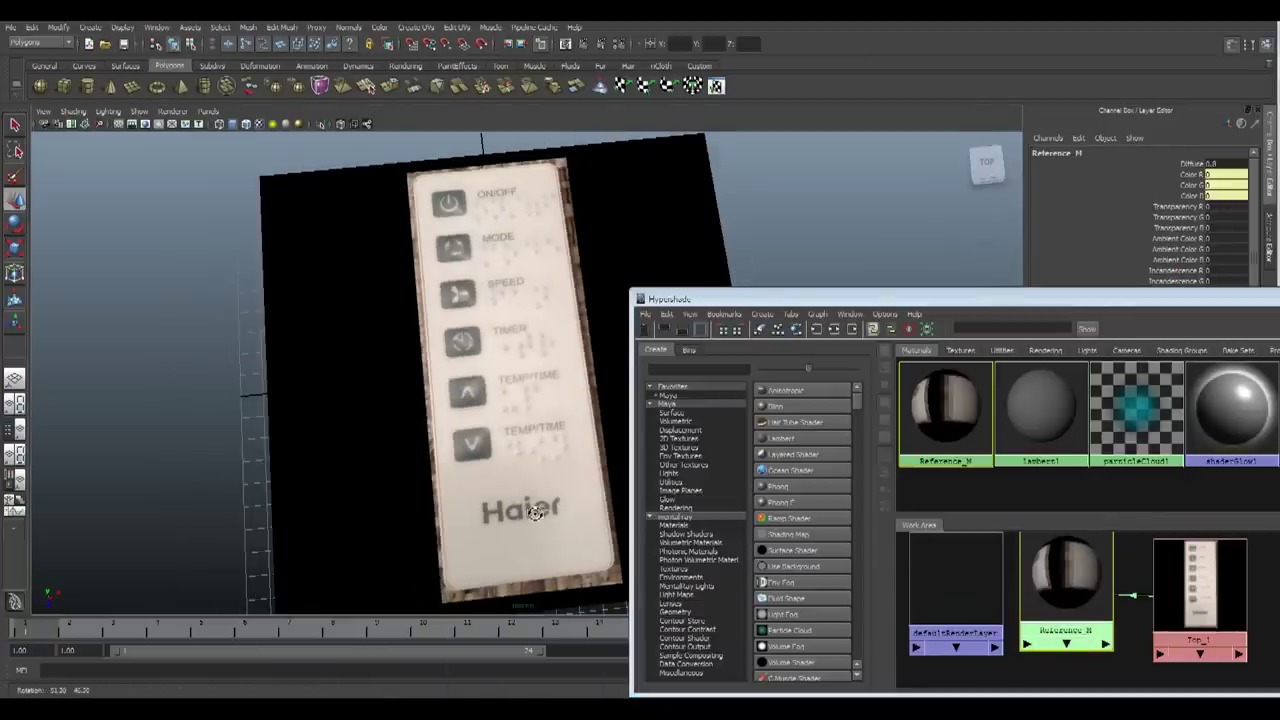
{"action": "left_click_drag", "start_coordinate": [360, 380], "coordinate": [443, 395], "text": "alt"}
{"action": "left_click_drag", "start_coordinate": [760, 299], "coordinate": [33, 303]}
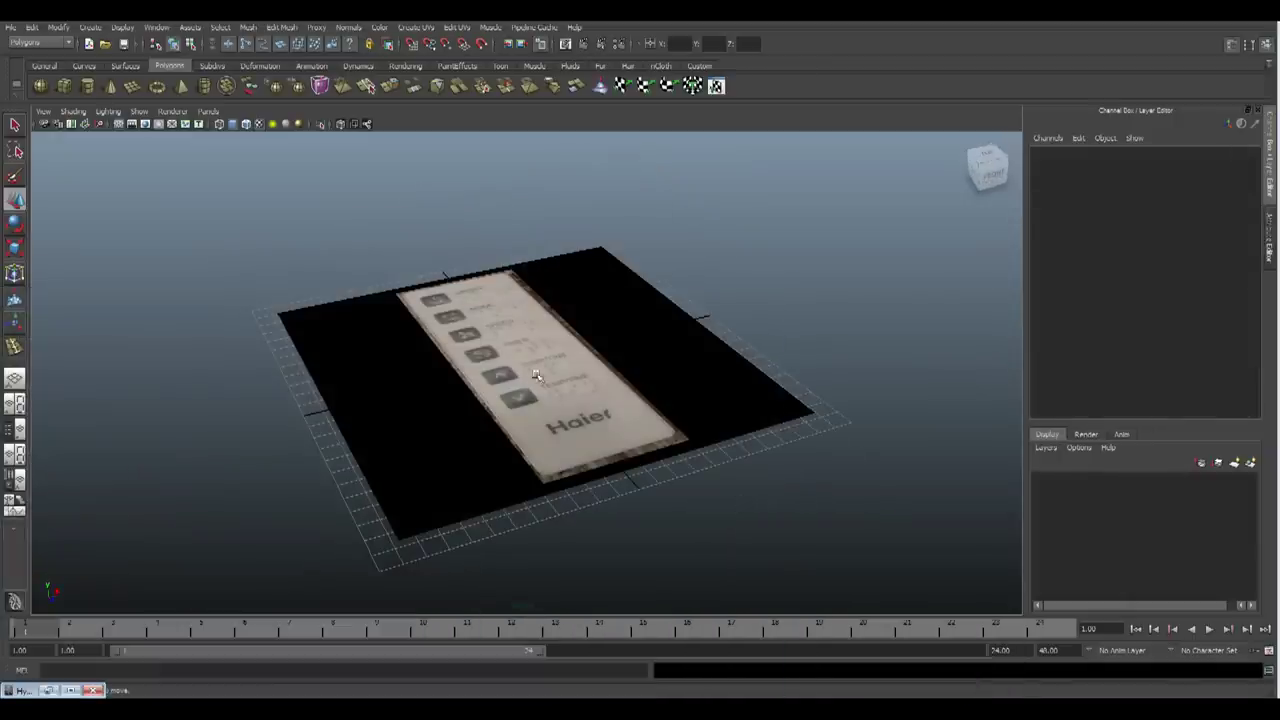
Create a polygon cube at the origin and raise it to about 1.3 in Y above the reference plane
{"action": "left_click", "coordinate": [476, 300]}
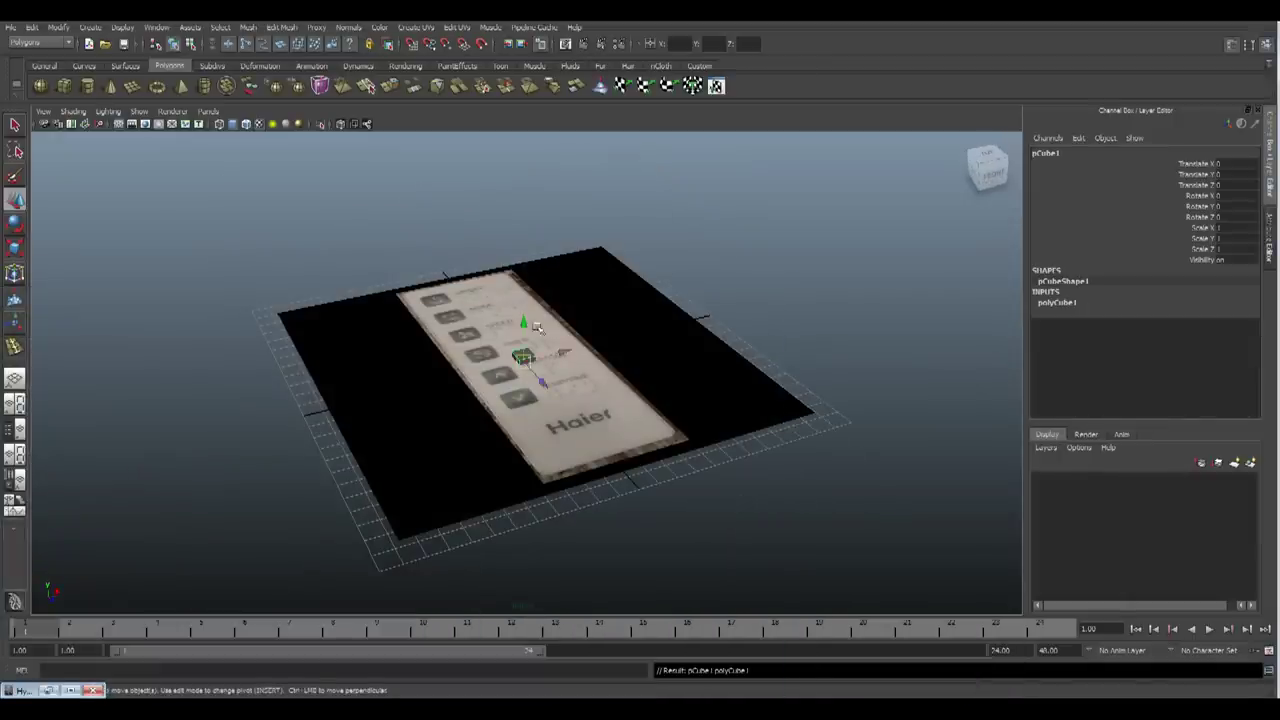
{"action": "left_click_drag", "start_coordinate": [523, 322], "coordinate": [524, 298]}
{"action": "left_click_drag", "start_coordinate": [574, 378], "coordinate": [514, 390], "text": "alt"}
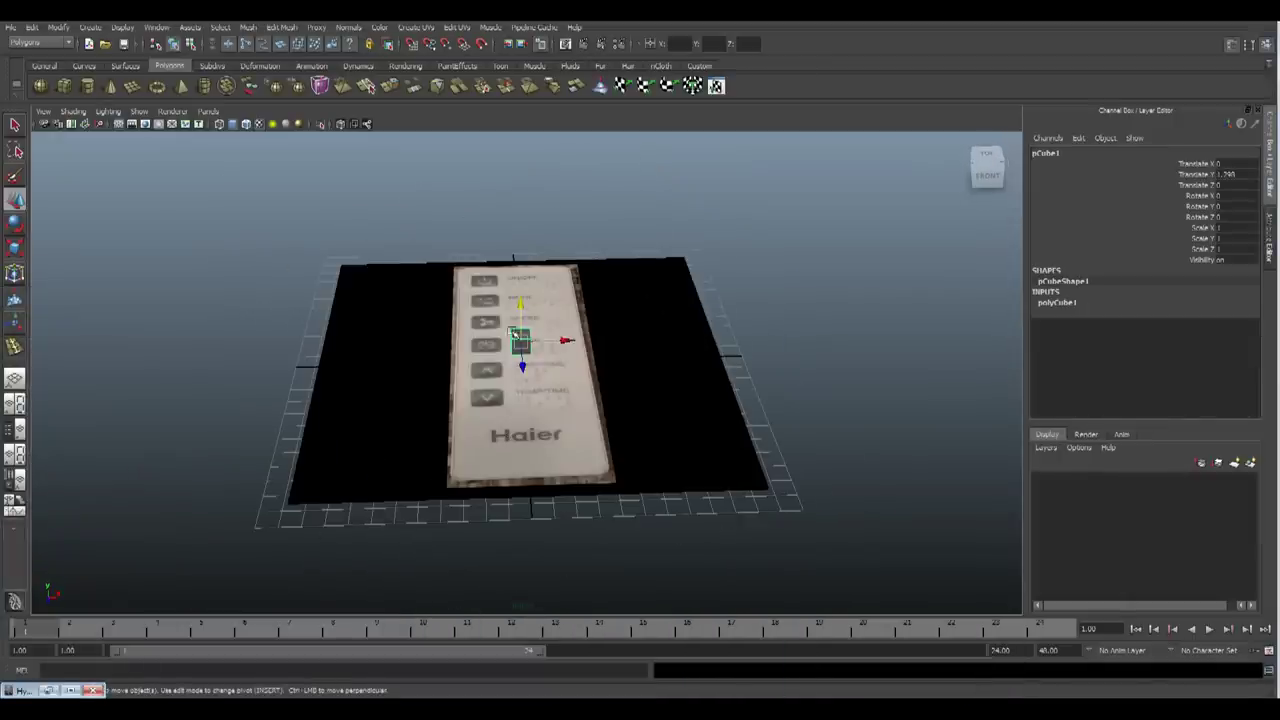
In the top view, move the cube's end vertices along Z to match the remote's upper and lower edges
{"action": "key", "text": "space"}
{"action": "key", "text": "space"}
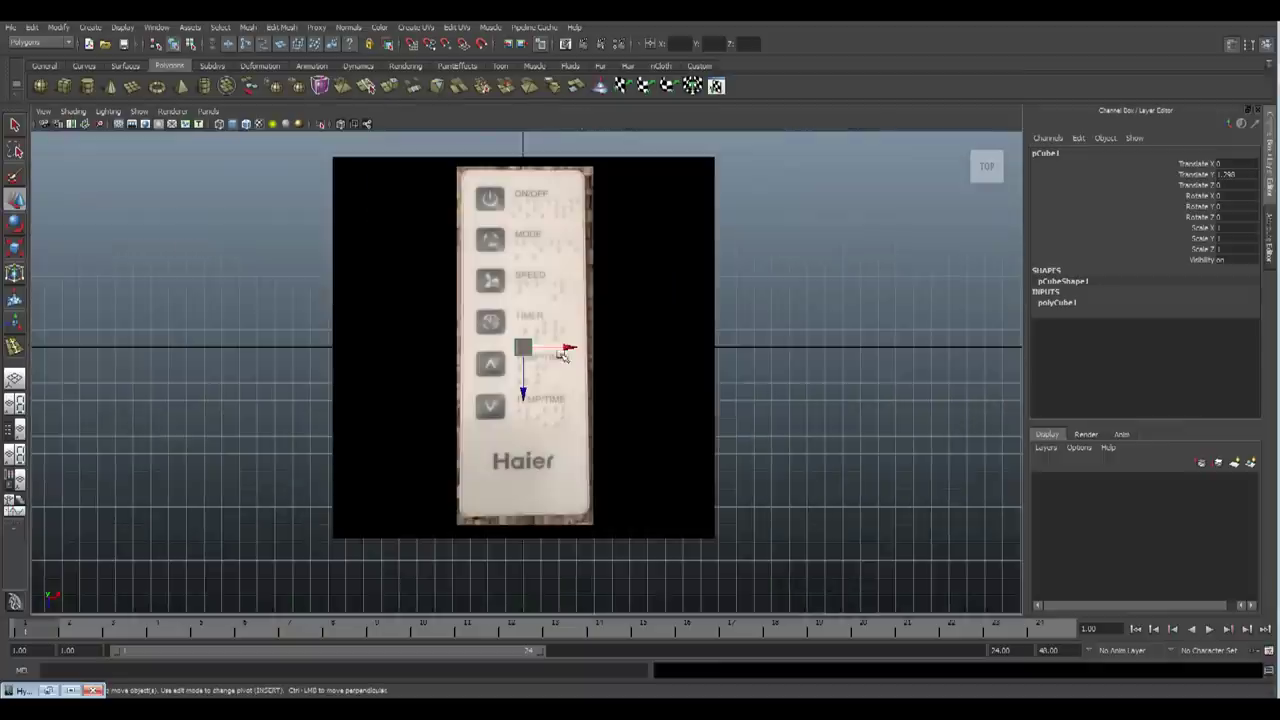
{"action": "right_click_drag", "start_coordinate": [552, 377], "coordinate": [505, 376]}
{"action": "scroll", "coordinate": [508, 376], "scroll_direction": "up", "scroll_amount": 2}
{"action": "left_click_drag", "start_coordinate": [514, 374], "coordinate": [607, 362]}
{"action": "left_click_drag", "start_coordinate": [560, 411], "coordinate": [570, 210]}
{"action": "left_click_drag", "start_coordinate": [500, 298], "coordinate": [599, 393]}
{"action": "left_click_drag", "start_coordinate": [558, 430], "coordinate": [647, 434]}
{"action": "key", "text": "ctrl+z"}
{"action": "left_click_drag", "start_coordinate": [557, 420], "coordinate": [610, 608]}
Move the cube's side vertices along X to match the remote's width, and return to object mode
{"action": "left_click_drag", "start_coordinate": [564, 157], "coordinate": [675, 645]}
{"action": "left_click_drag", "start_coordinate": [616, 378], "coordinate": [670, 393]}
{"action": "left_click_drag", "start_coordinate": [525, 162], "coordinate": [566, 598]}
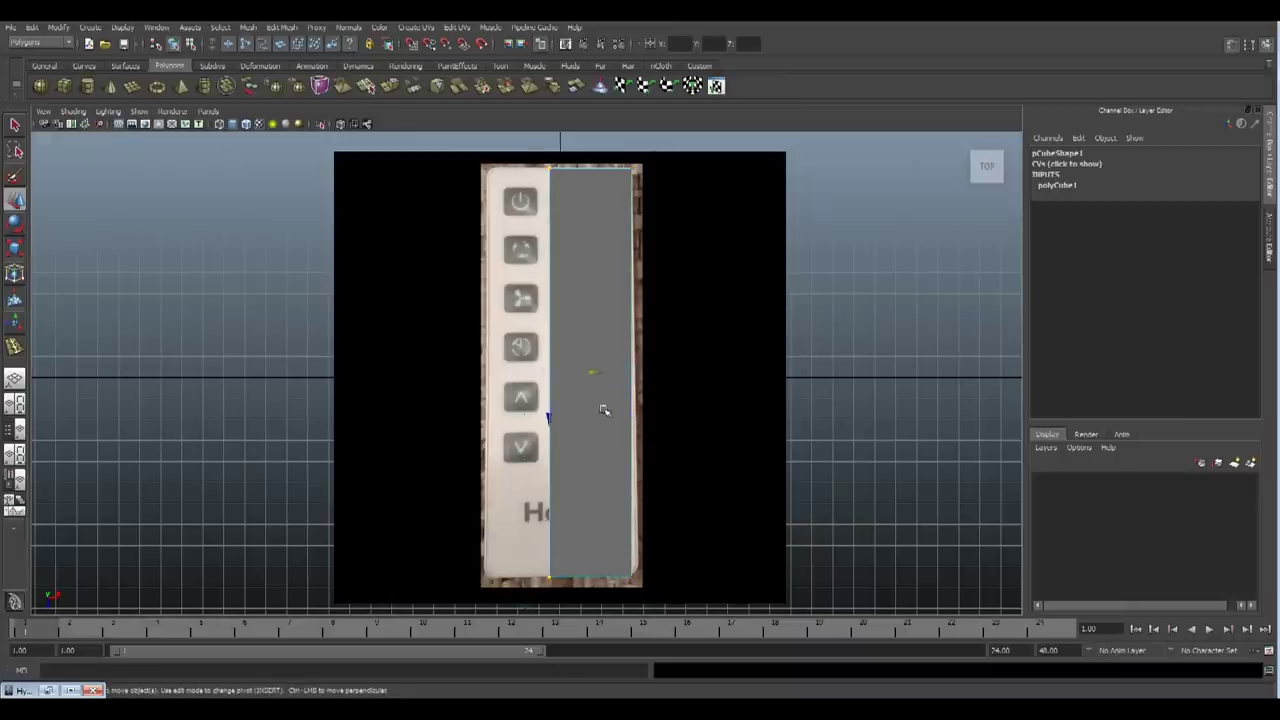
{"action": "left_click_drag", "start_coordinate": [585, 372], "coordinate": [523, 394]}
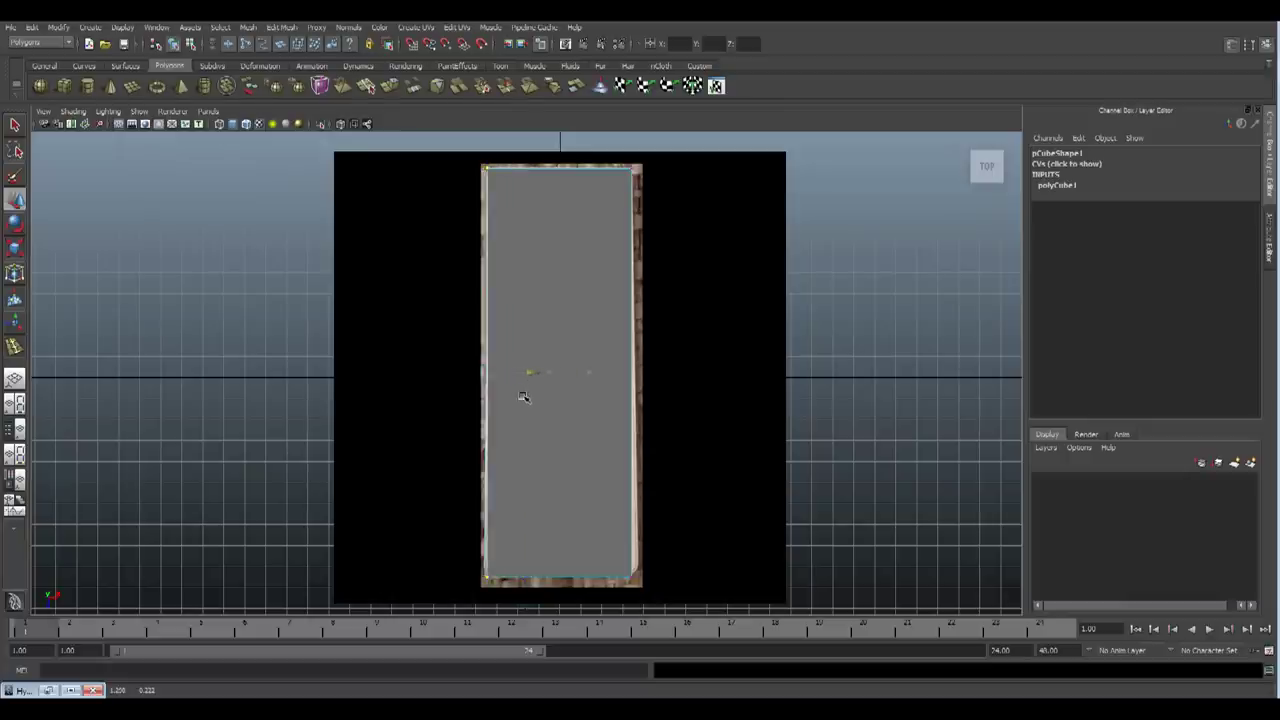
{"action": "scroll", "coordinate": [589, 320], "scroll_direction": "down", "scroll_amount": 1}
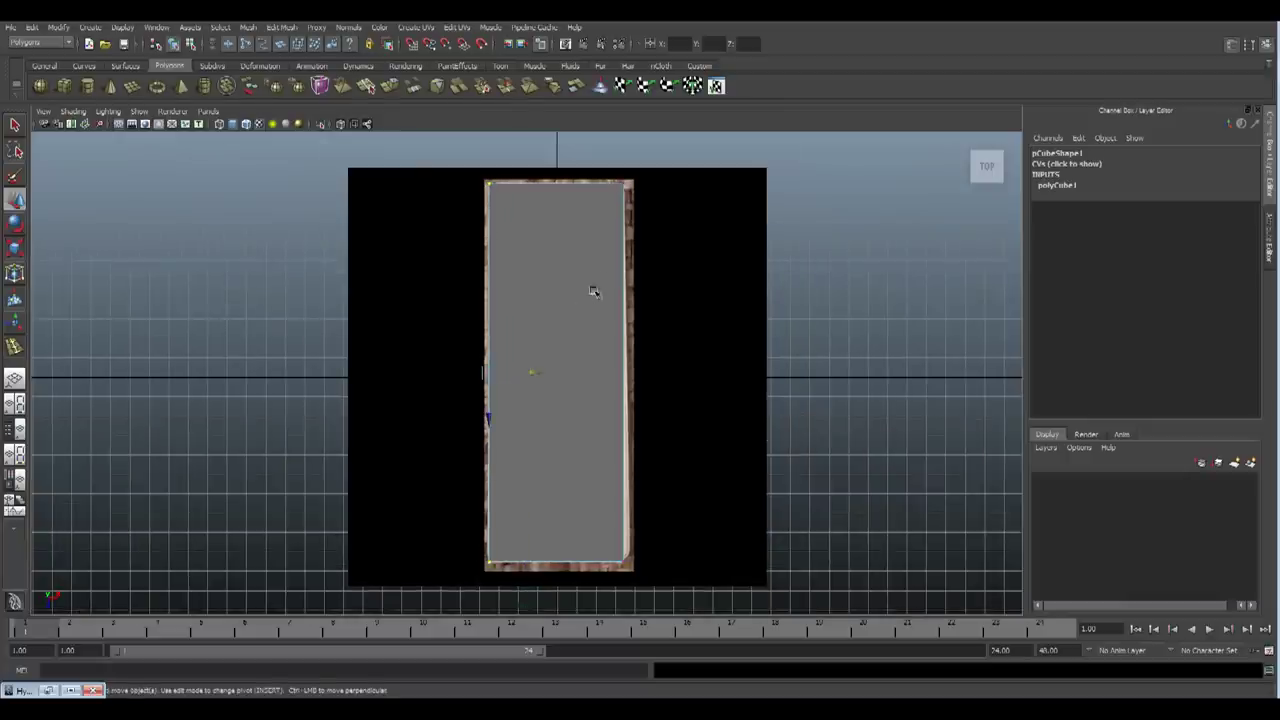
{"action": "key", "text": "F8"}
Insert an edge loop running lengthwise down the middle of the box in the perspective view
{"action": "key", "text": "space"}
{"action": "key", "text": "space"}
{"action": "left_click_drag", "start_coordinate": [711, 274], "coordinate": [650, 320], "text": "alt"}
{"action": "left_click", "coordinate": [282, 28]}
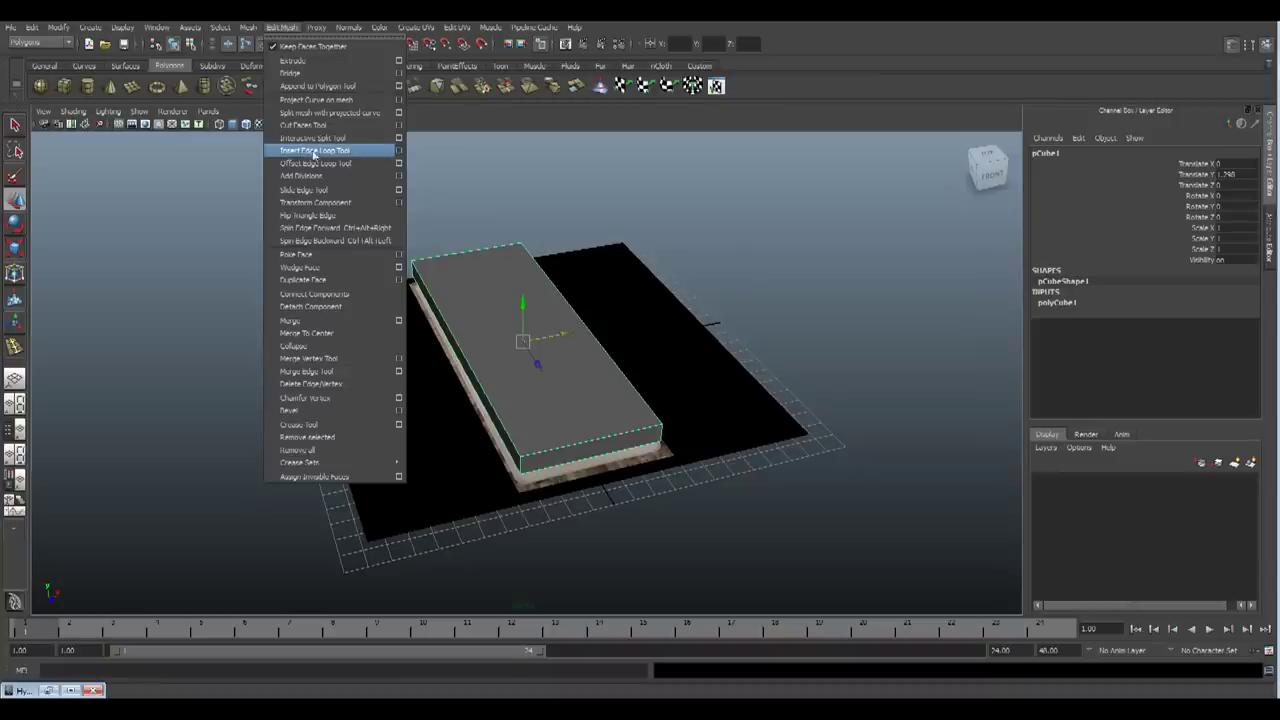
{"action": "left_click", "coordinate": [340, 150]}
{"action": "left_click_drag", "start_coordinate": [586, 471], "coordinate": [557, 391], "text": "alt"}
{"action": "left_click", "coordinate": [548, 380]}
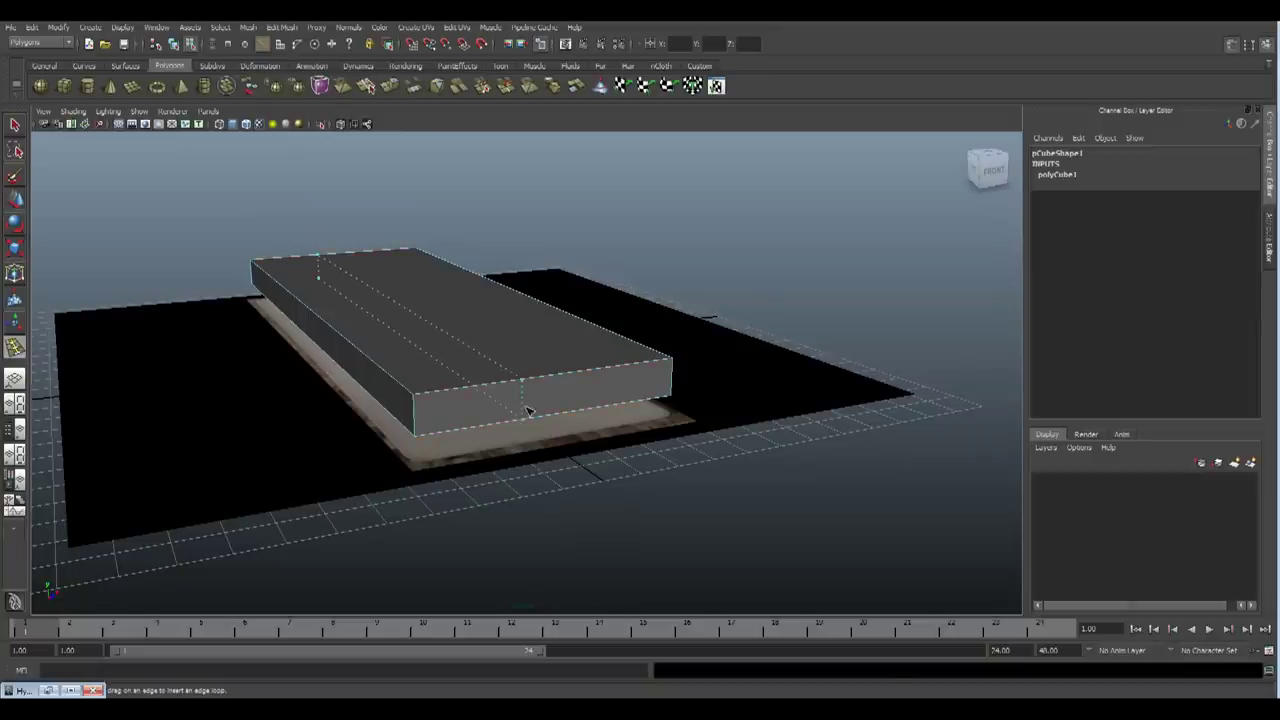
{"action": "left_click_drag", "start_coordinate": [574, 430], "coordinate": [542, 430]}
Shift the new middle edge loop along X onto the grid's centre line
{"action": "left_click_drag", "start_coordinate": [661, 425], "coordinate": [432, 484], "text": "alt"}
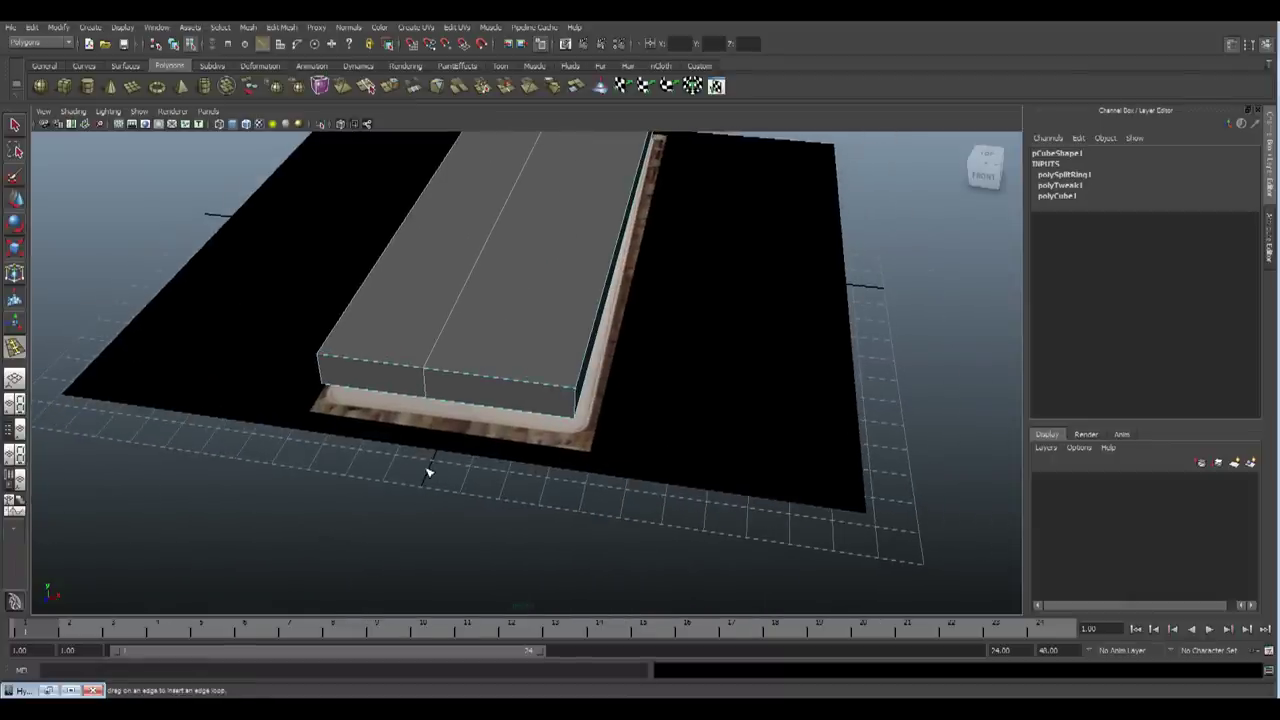
{"action": "left_click_drag", "start_coordinate": [426, 478], "coordinate": [502, 338], "text": "alt"}
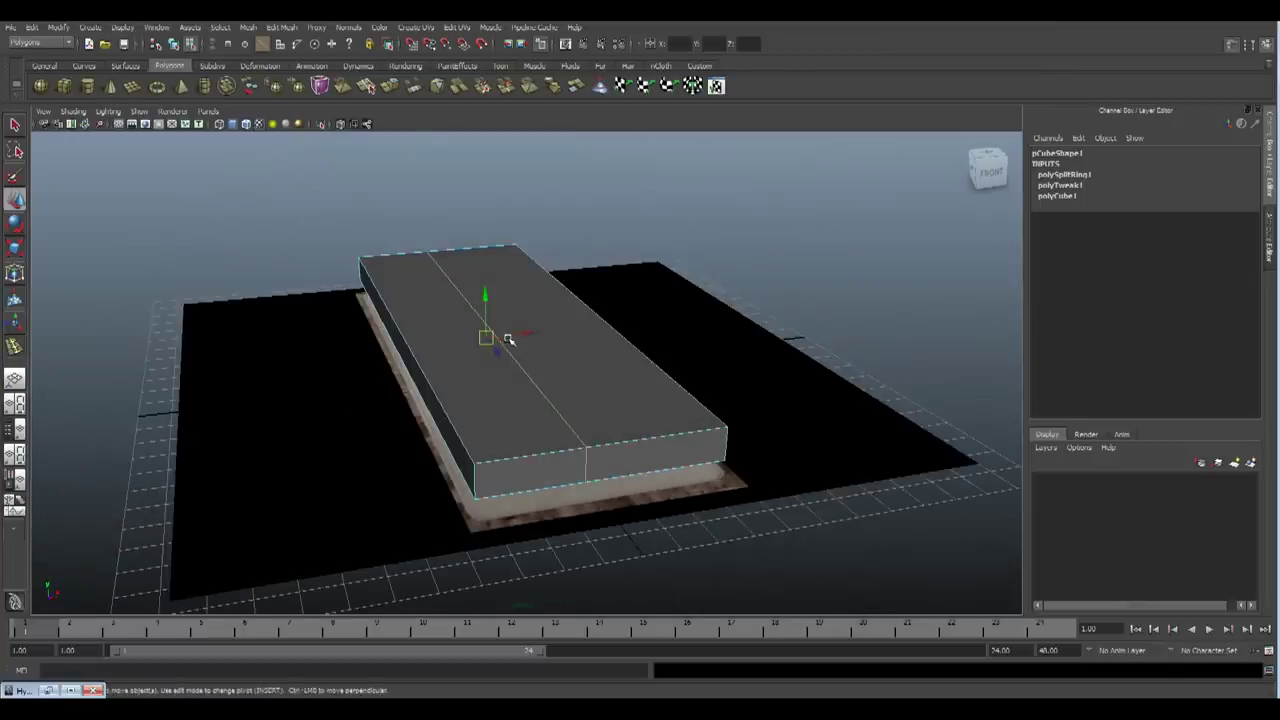
{"action": "left_click", "coordinate": [526, 336]}
{"action": "key", "text": "ctrl+z"}
{"action": "left_click", "coordinate": [526, 342]}
{"action": "key", "text": "ctrl+z"}
{"action": "left_click_drag", "start_coordinate": [525, 335], "coordinate": [548, 337]}
{"action": "left_click_drag", "start_coordinate": [638, 487], "coordinate": [582, 489], "text": "alt"}
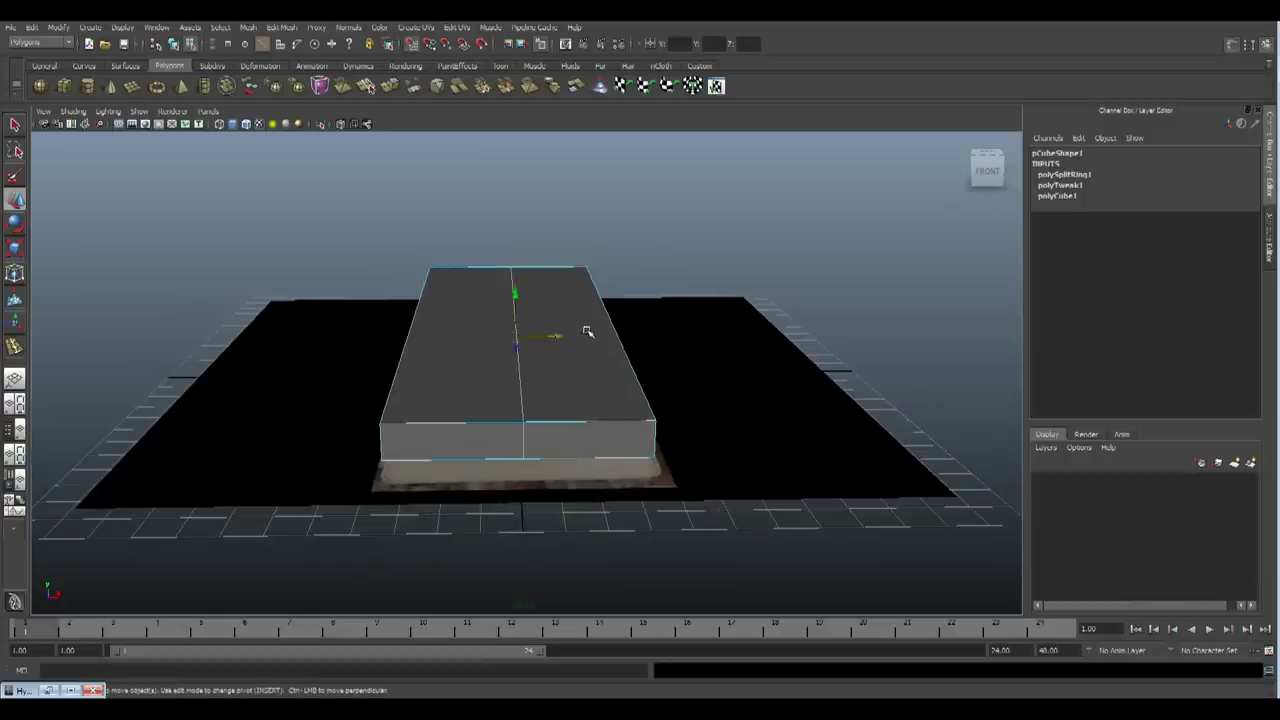
Select the faces on the left half of the box and delete them, keeping only the right half
{"action": "left_click_drag", "start_coordinate": [560, 337], "coordinate": [580, 416]}
{"action": "left_click", "coordinate": [567, 398]}
{"action": "left_click_drag", "start_coordinate": [597, 461], "coordinate": [555, 440], "text": "alt"}
{"action": "left_click", "coordinate": [478, 417], "text": "shift"}
{"action": "scroll", "coordinate": [400, 311], "scroll_direction": "down", "scroll_amount": 3}
{"action": "left_click_drag", "start_coordinate": [440, 385], "coordinate": [507, 535], "text": "alt"}
{"action": "key", "text": "Delete"}
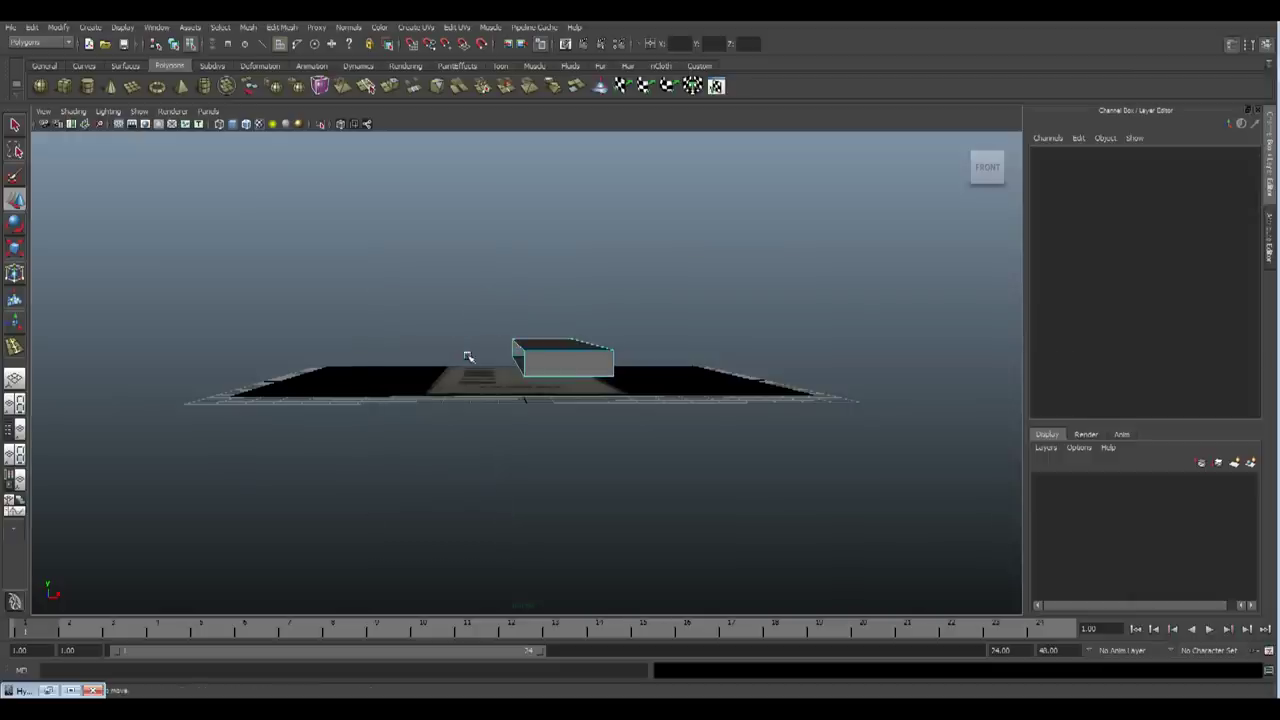
{"action": "left_click_drag", "start_coordinate": [617, 414], "coordinate": [566, 346], "text": "alt"}
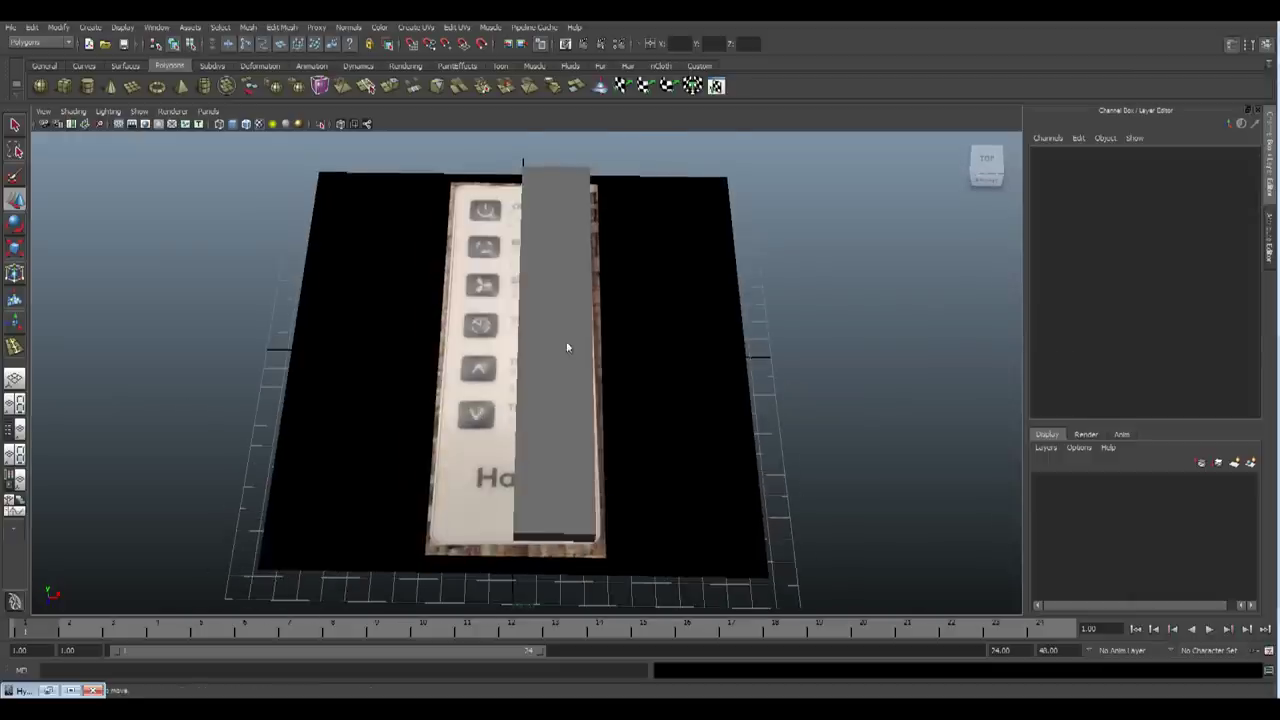
{"action": "key", "text": "space"}
{"action": "key", "text": "space"}
{"action": "middle_click_drag", "start_coordinate": [573, 375], "coordinate": [544, 370], "text": "alt"}
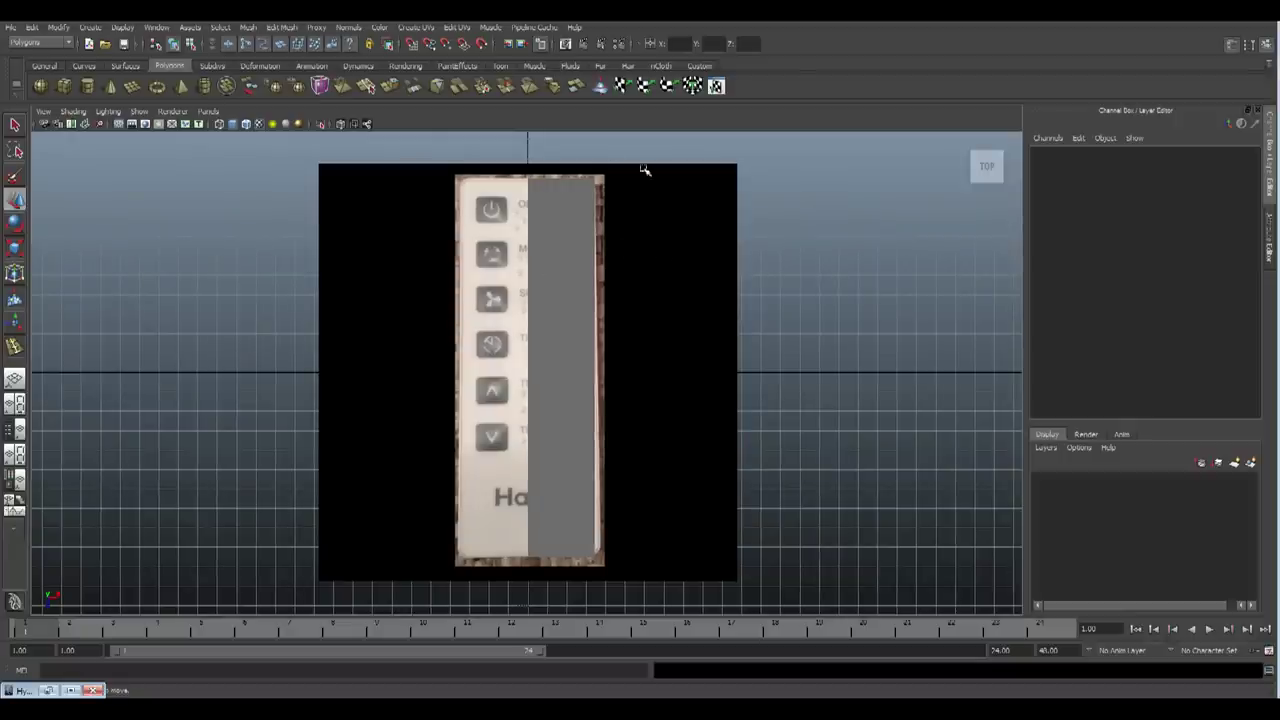
{"action": "key", "text": "space"}
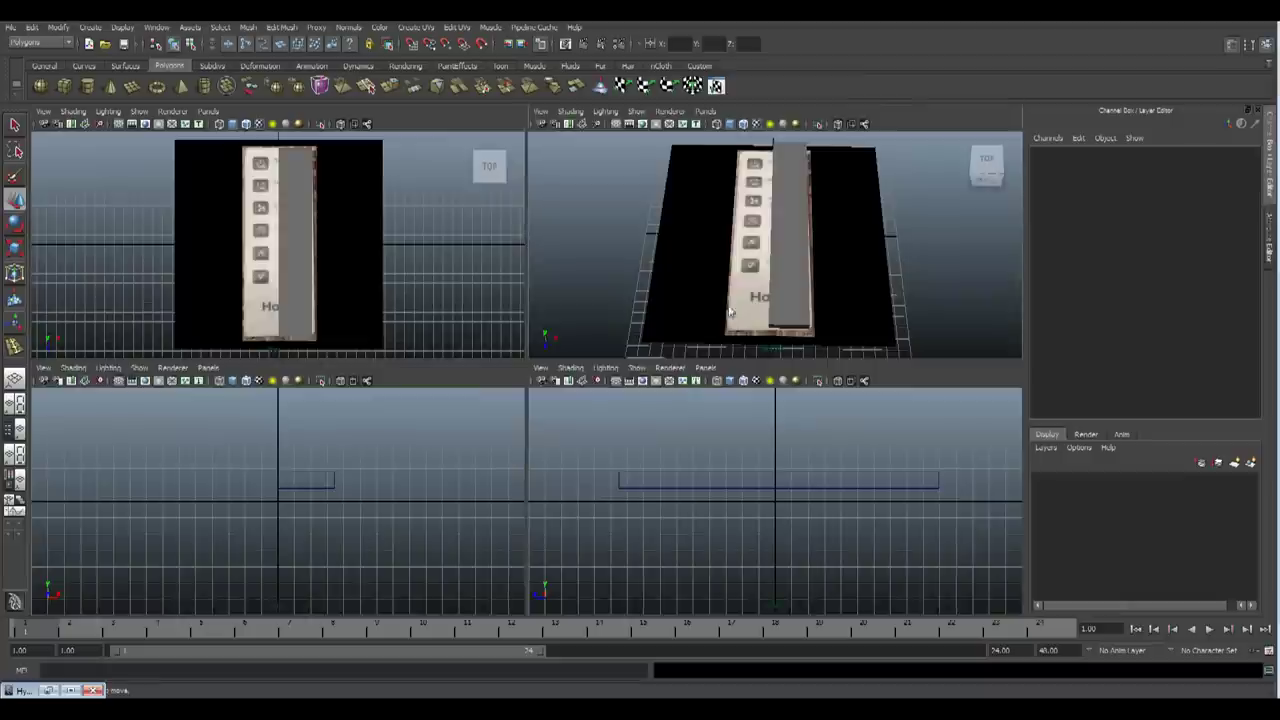
Mirror the right half of the box as an instance with Duplicate Special, using a scale of -1 in X
{"action": "key", "text": "space"}
{"action": "left_click_drag", "start_coordinate": [549, 417], "coordinate": [576, 399], "text": "alt"}
{"action": "left_click", "coordinate": [548, 369]}
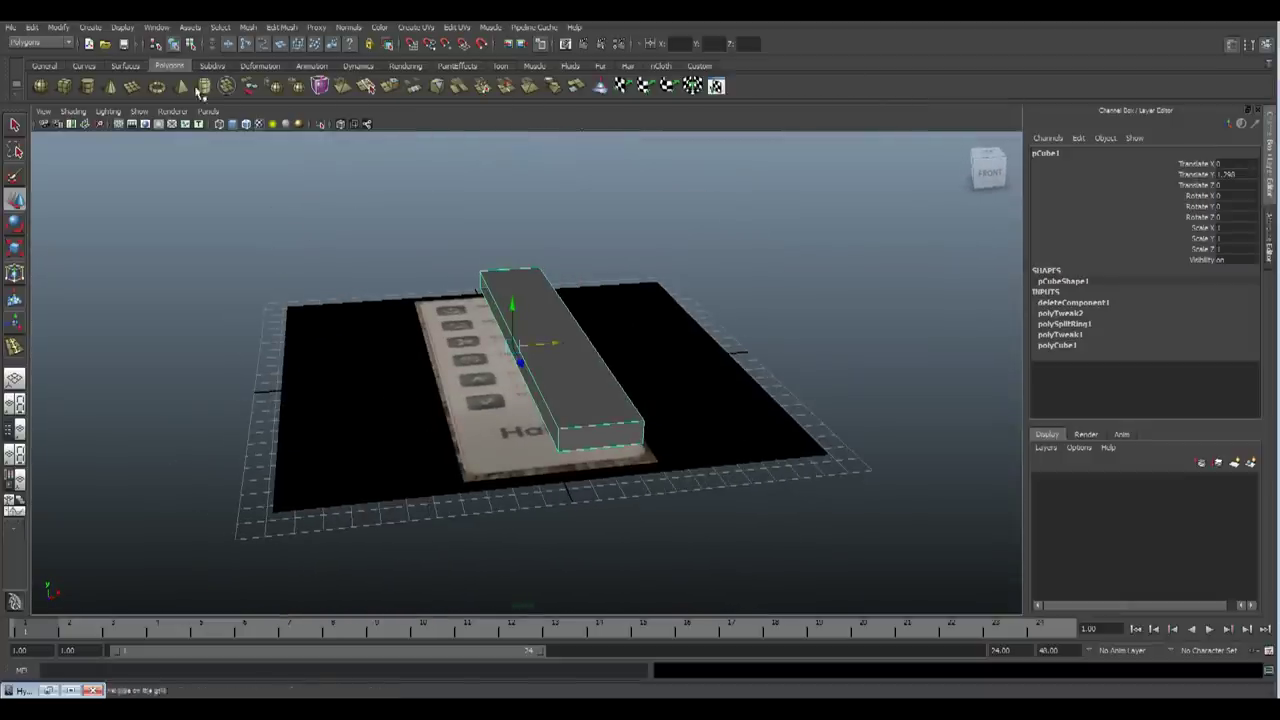
{"action": "left_click", "coordinate": [32, 27]}
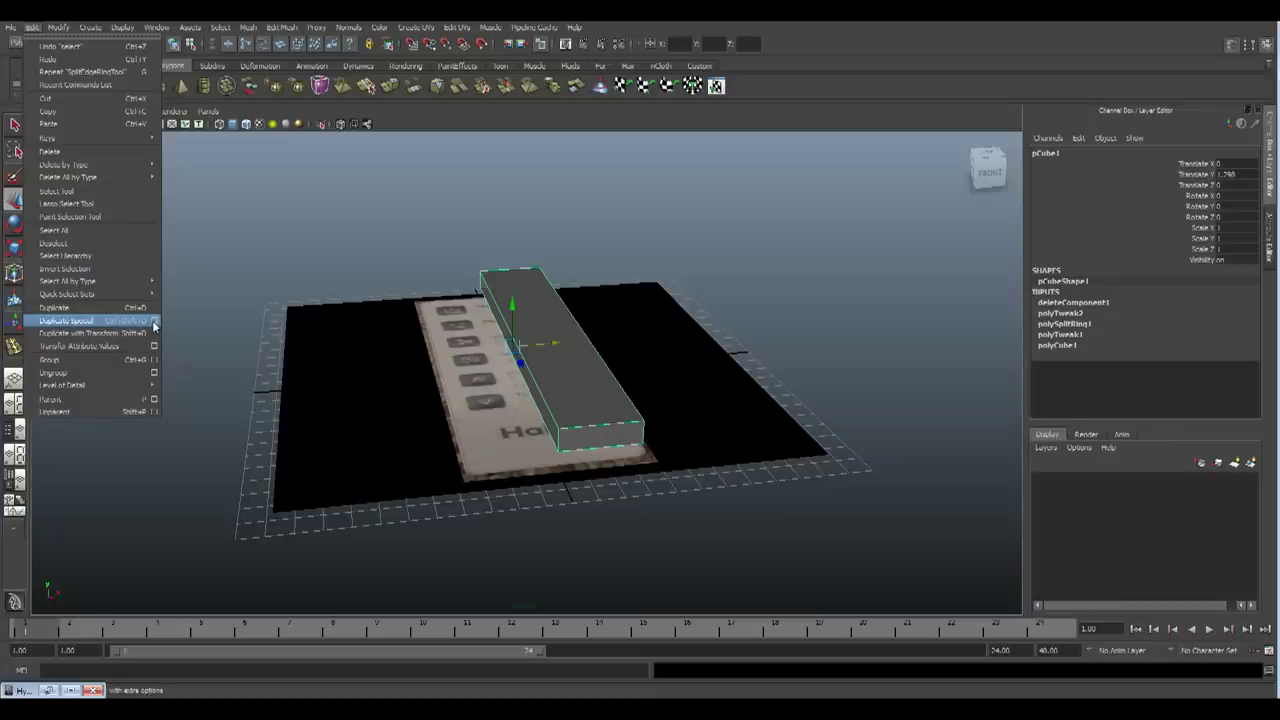
{"action": "left_click", "coordinate": [154, 321]}
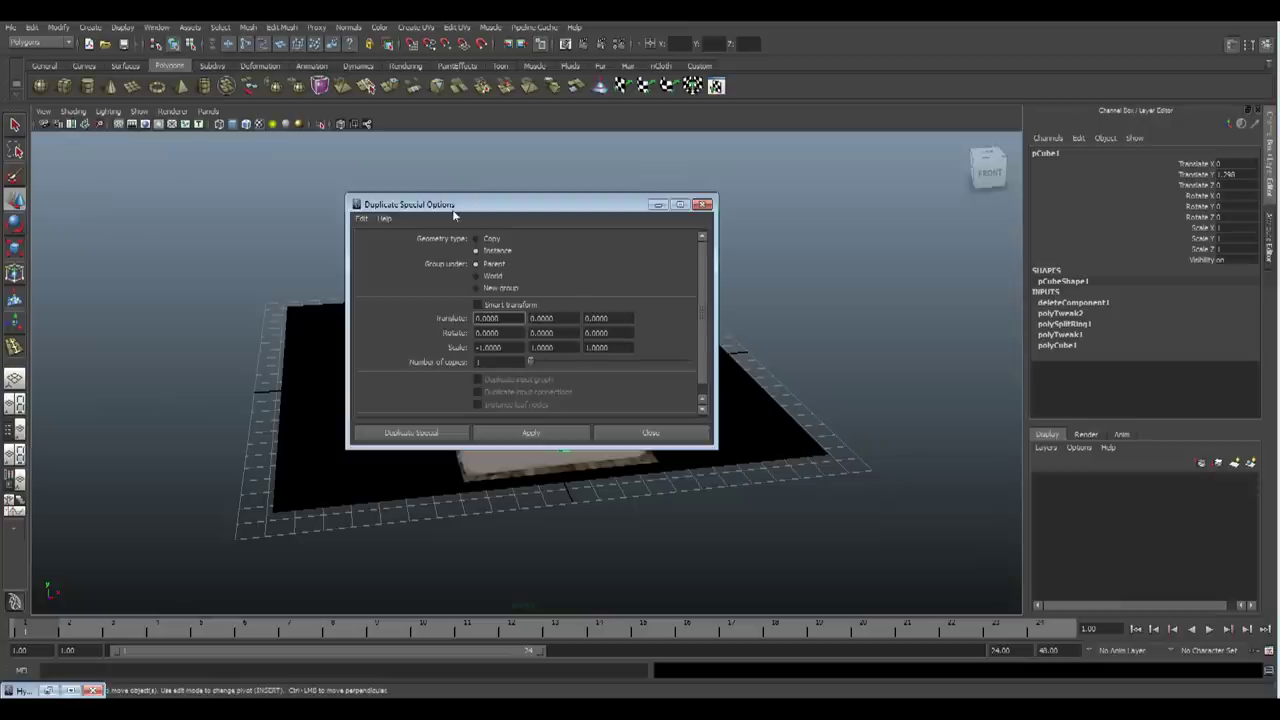
{"action": "left_click_drag", "start_coordinate": [460, 202], "coordinate": [486, 250]}
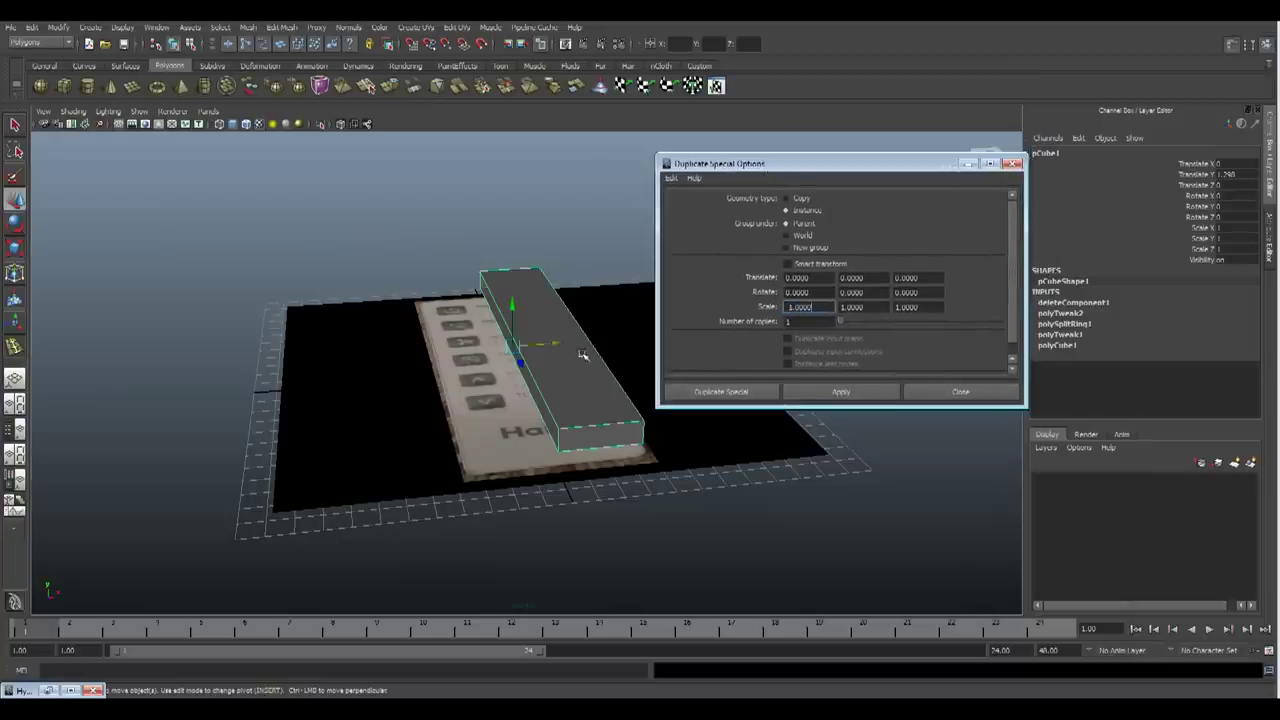
{"action": "mouse_move", "coordinate": [734, 165]}
{"action": "left_mouse_down"}
{"action": "mouse_move", "coordinate": [752, 179]}
{"action": "mouse_move", "coordinate": [751, 162]}
{"action": "left_mouse_up"}
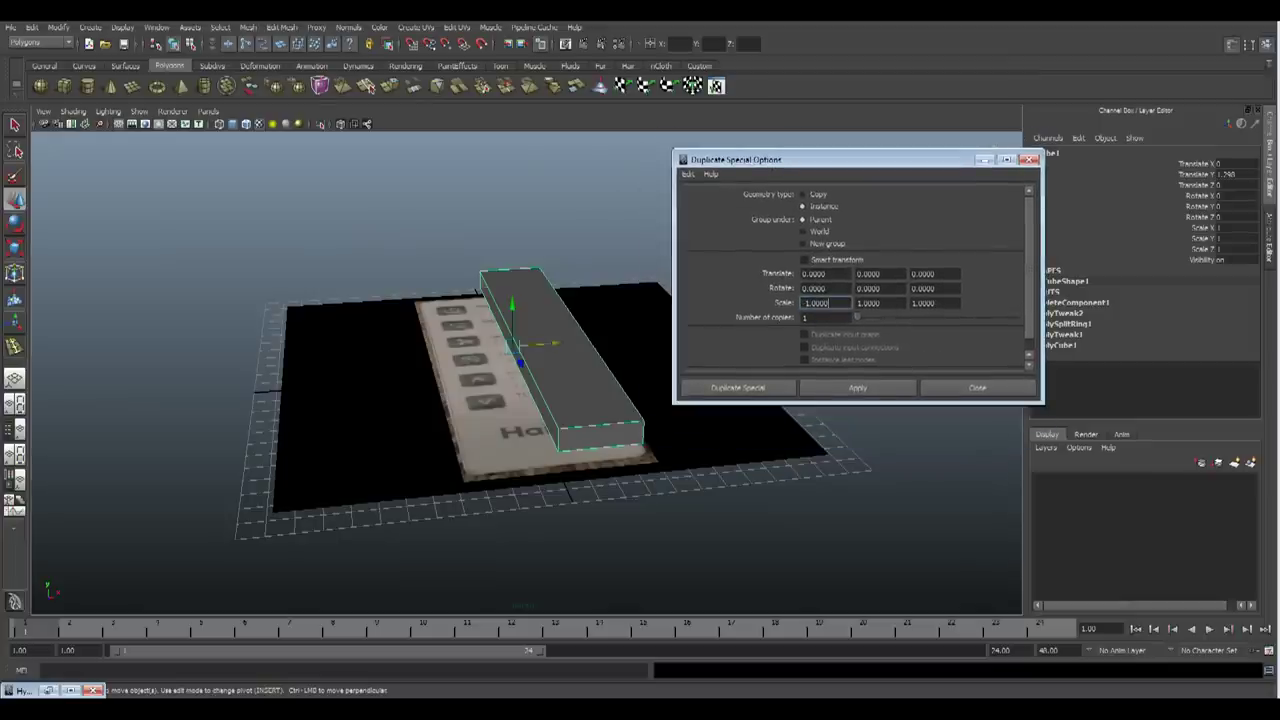
{"action": "left_click", "coordinate": [877, 386]}
{"action": "left_click", "coordinate": [953, 393]}
{"action": "mouse_move", "coordinate": [467, 438]}
{"action": "left_mouse_down", "text": "alt"}
{"action": "mouse_move", "coordinate": [486, 443]}
{"action": "mouse_move", "coordinate": [472, 441]}
{"action": "left_mouse_up", "text": "alt"}
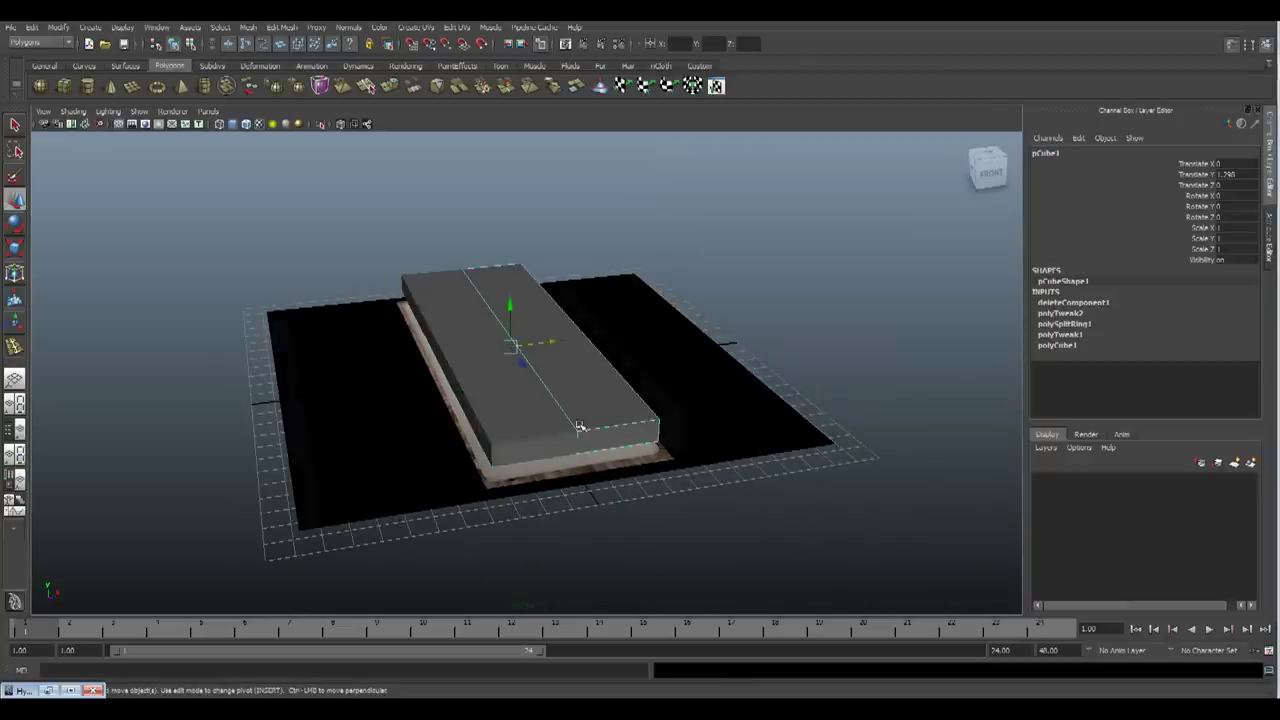
{"action": "left_click_drag", "start_coordinate": [709, 434], "coordinate": [534, 446], "text": "alt"}
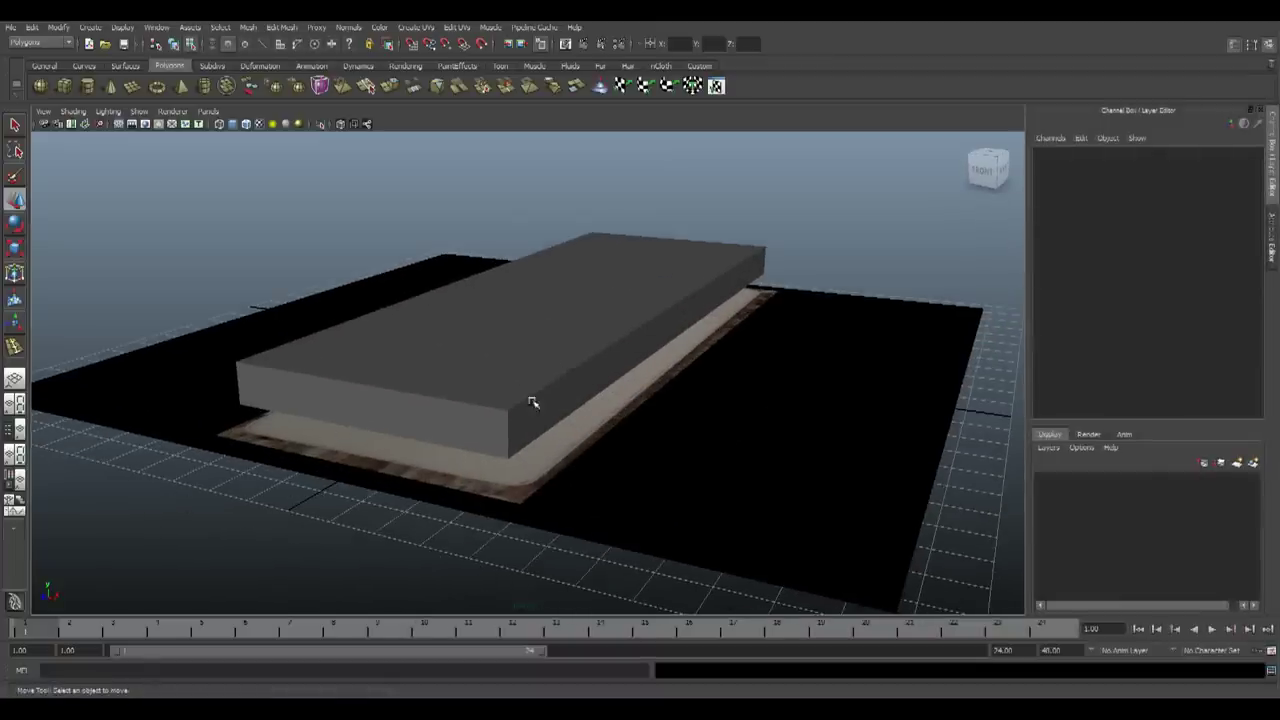
Select the textured reference plane and assign it to a new display layer
{"action": "left_click", "coordinate": [509, 358]}
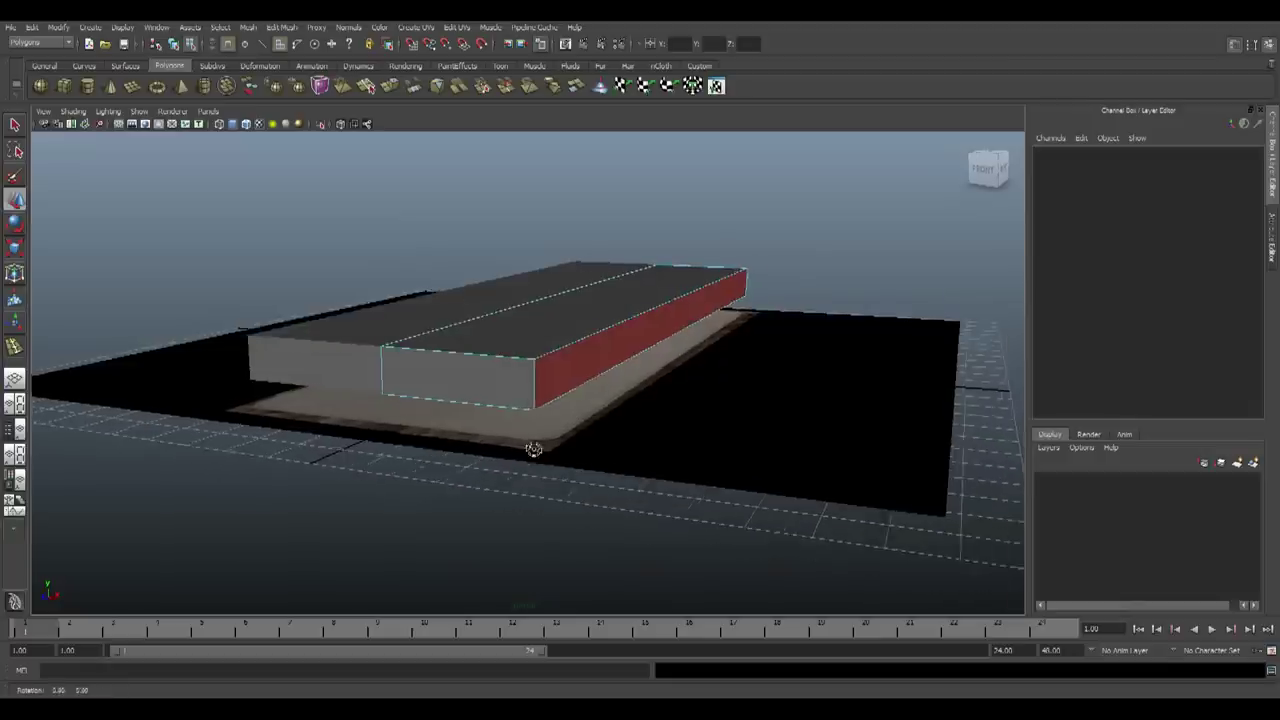
{"action": "left_click", "coordinate": [694, 402]}
{"action": "left_click_drag", "start_coordinate": [740, 363], "coordinate": [709, 380], "text": "alt"}
{"action": "left_click", "coordinate": [690, 381]}
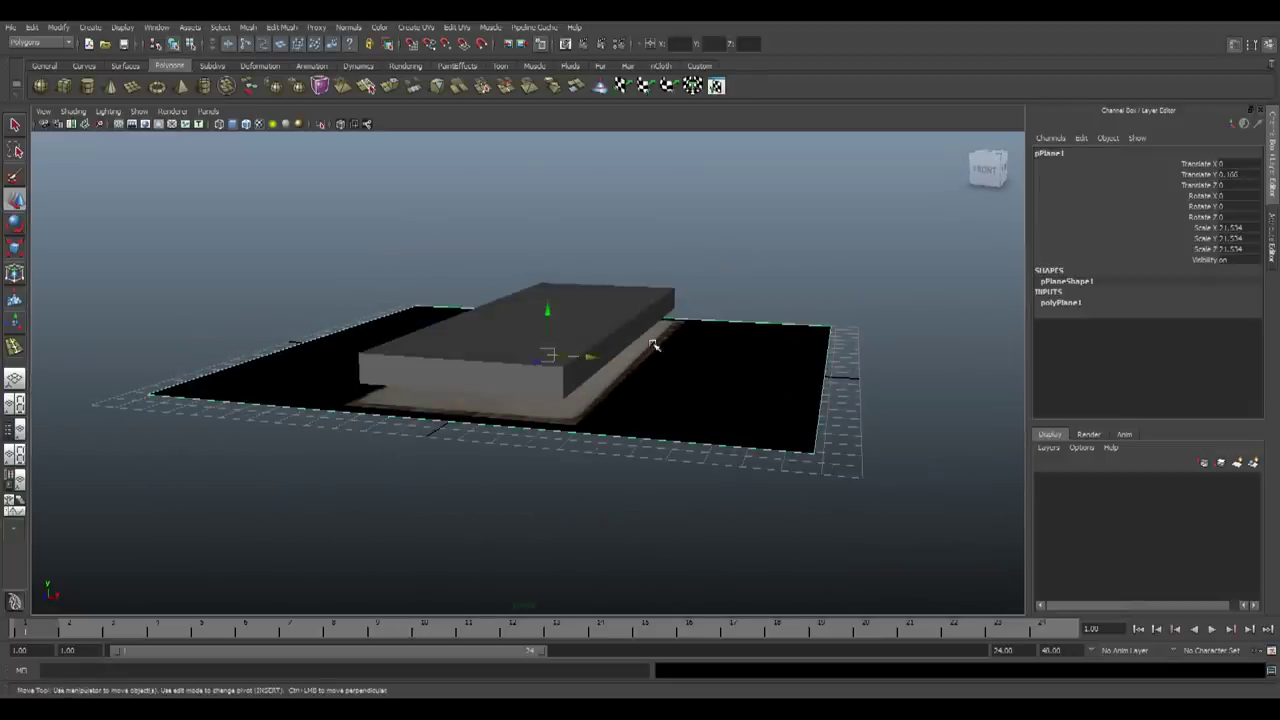
{"action": "left_click_drag", "start_coordinate": [673, 461], "coordinate": [676, 471], "text": "alt"}
{"action": "scroll", "coordinate": [685, 452], "scroll_direction": "down", "scroll_amount": 3}
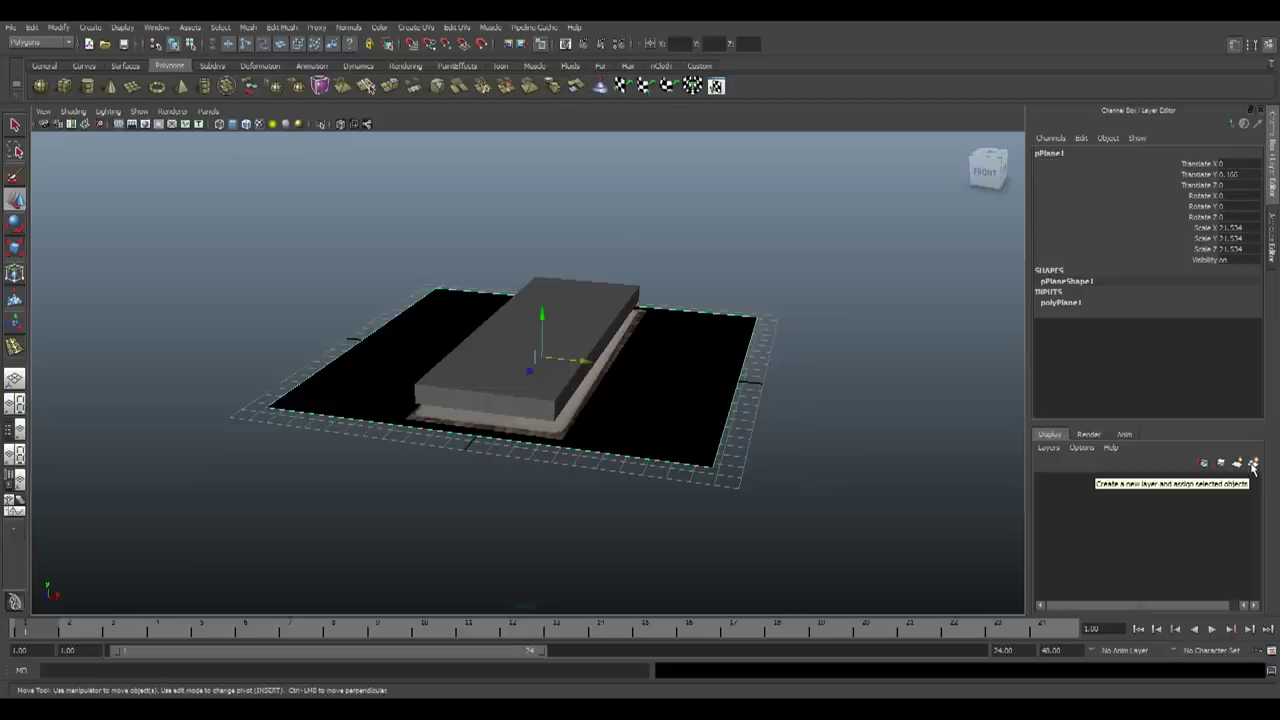
{"action": "left_click", "coordinate": [1253, 466]}
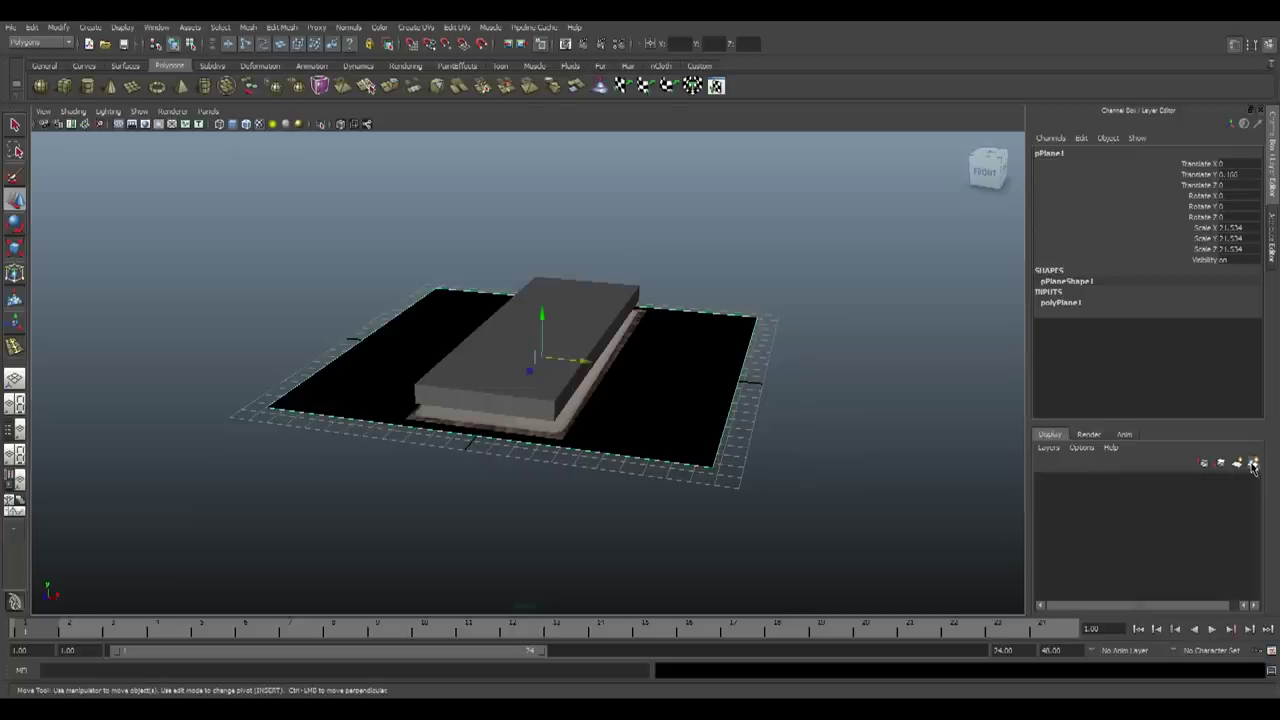
Rename the new layer as Reference_Layer and give it the crimson layer colour
{"action": "left_click", "coordinate": [1090, 486]}
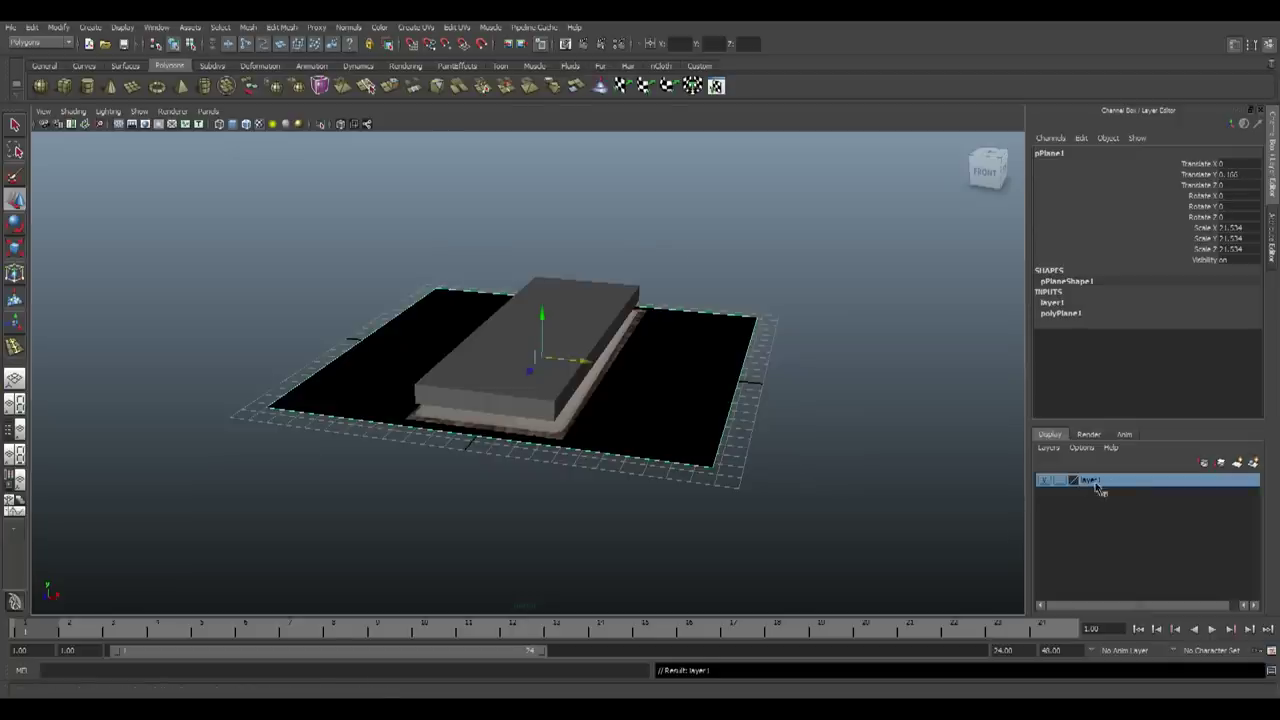
{"action": "double_click", "coordinate": [1093, 487]}
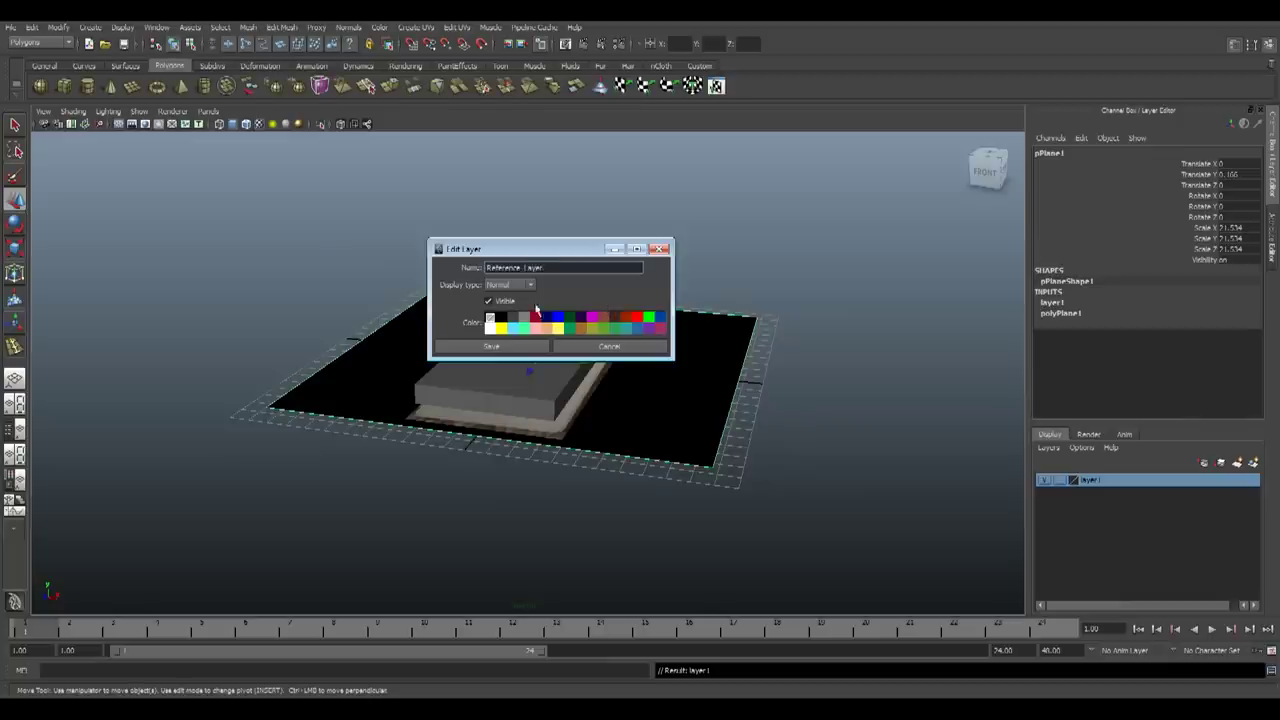
{"action": "left_click", "coordinate": [535, 318]}
{"action": "left_click", "coordinate": [491, 346]}
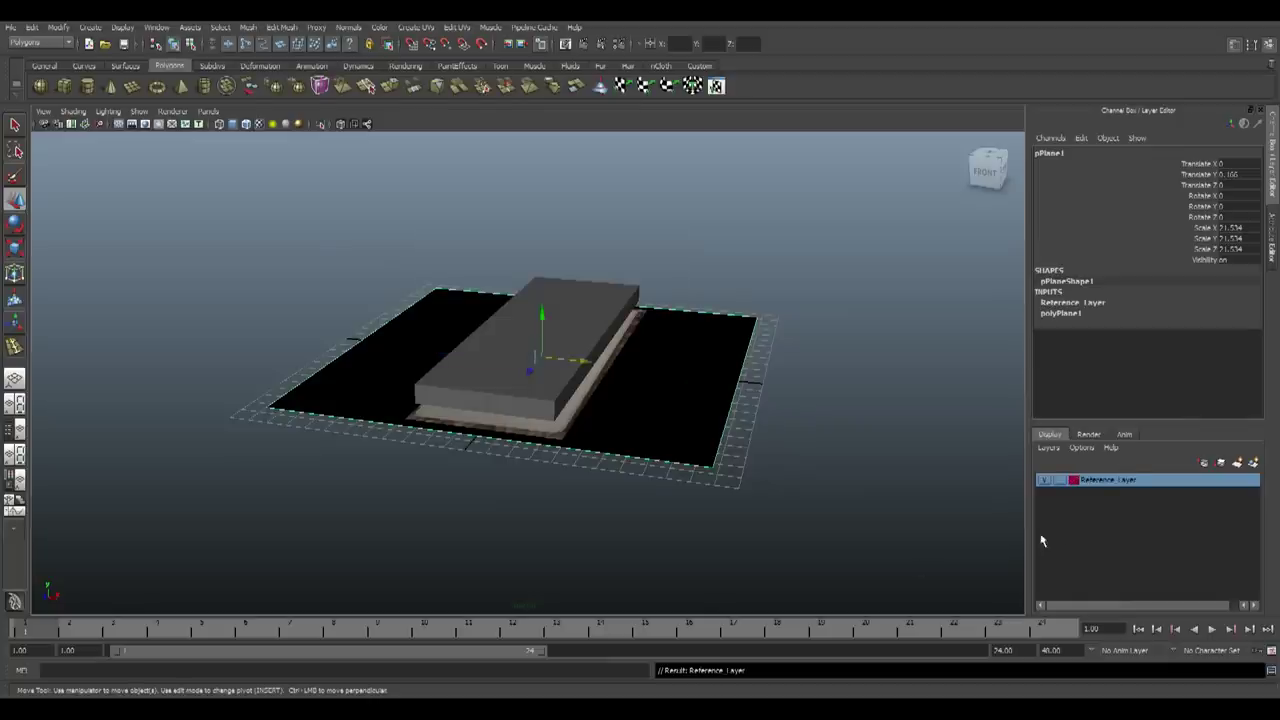
Set Reference_Layer to the reference display type and turn off its visibility
{"action": "left_click", "coordinate": [1062, 482]}
{"action": "left_click", "coordinate": [1061, 482]}
{"action": "left_click", "coordinate": [1045, 482]}
Hide the grid in the perspective view
{"action": "left_click_drag", "start_coordinate": [573, 497], "coordinate": [600, 400], "text": "alt"}
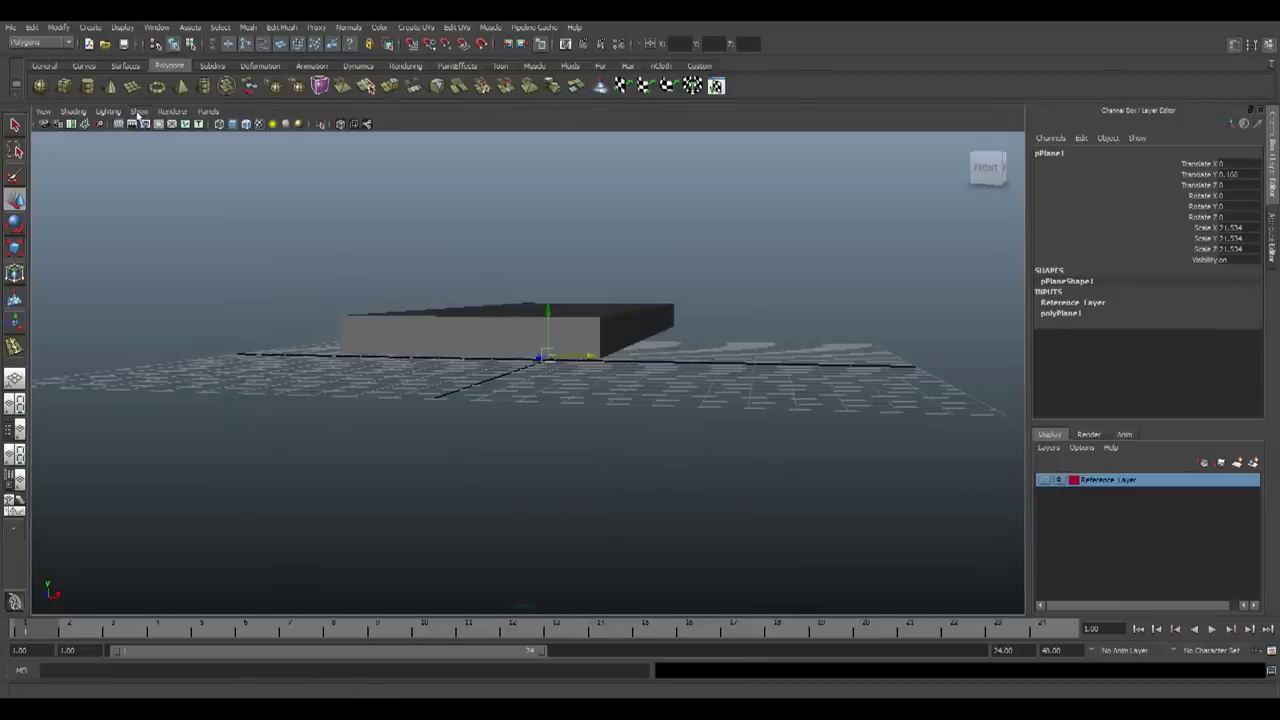
{"action": "left_click", "coordinate": [140, 113]}
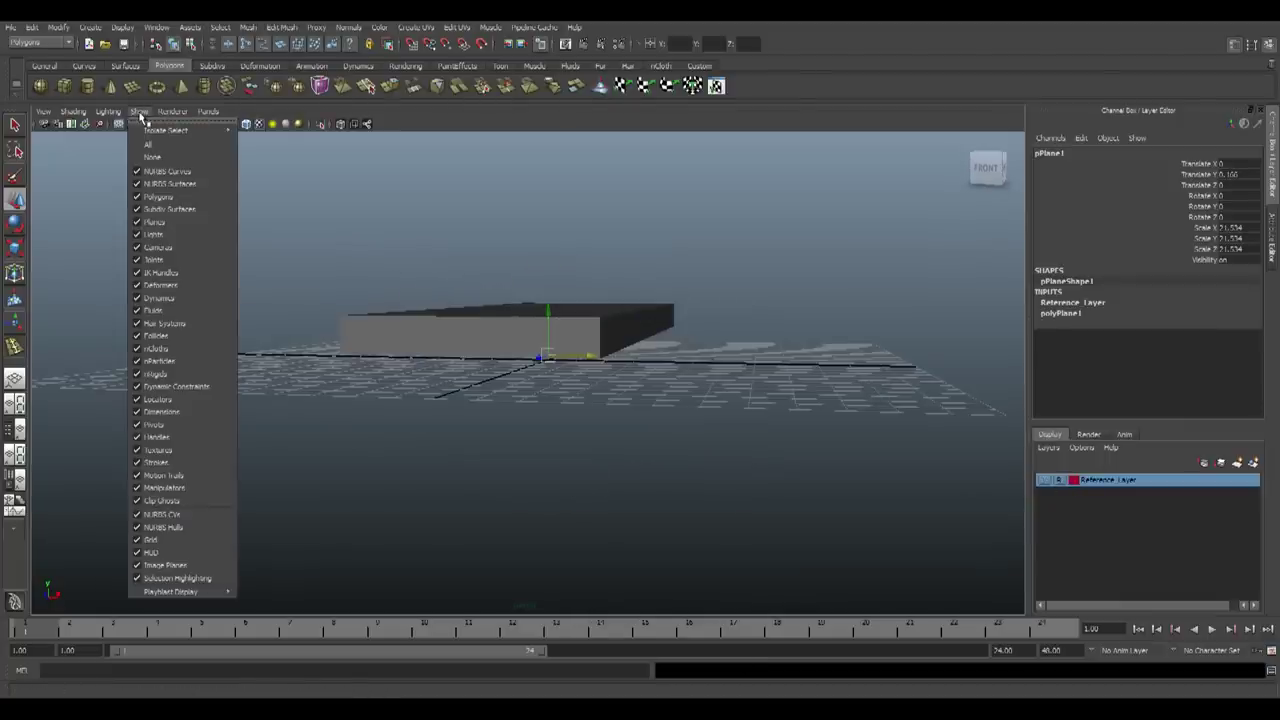
{"action": "left_click", "coordinate": [166, 544]}
{"action": "left_click_drag", "start_coordinate": [586, 229], "coordinate": [564, 352], "text": "alt"}
Switch the right half of the box to face mode and select its top face
{"action": "left_click", "coordinate": [547, 416]}
{"action": "left_click", "coordinate": [564, 299]}
{"action": "right_click_drag", "start_coordinate": [563, 300], "coordinate": [559, 326]}
{"action": "left_click", "coordinate": [556, 308]}
{"action": "mouse_move", "coordinate": [556, 308]}
{"action": "left_mouse_down", "text": "alt"}
{"action": "mouse_move", "coordinate": [486, 406]}
{"action": "mouse_move", "coordinate": [523, 420]}
{"action": "mouse_move", "coordinate": [580, 322]}
{"action": "mouse_move", "coordinate": [580, 291]}
{"action": "mouse_move", "coordinate": [561, 298]}
{"action": "left_mouse_up", "text": "alt"}
Switch to Windows Photo Viewer and examine the remote's photos, especially the thickness and bevelled profile of the end with the sensor
{"action": "key", "text": "alt+Tab"}
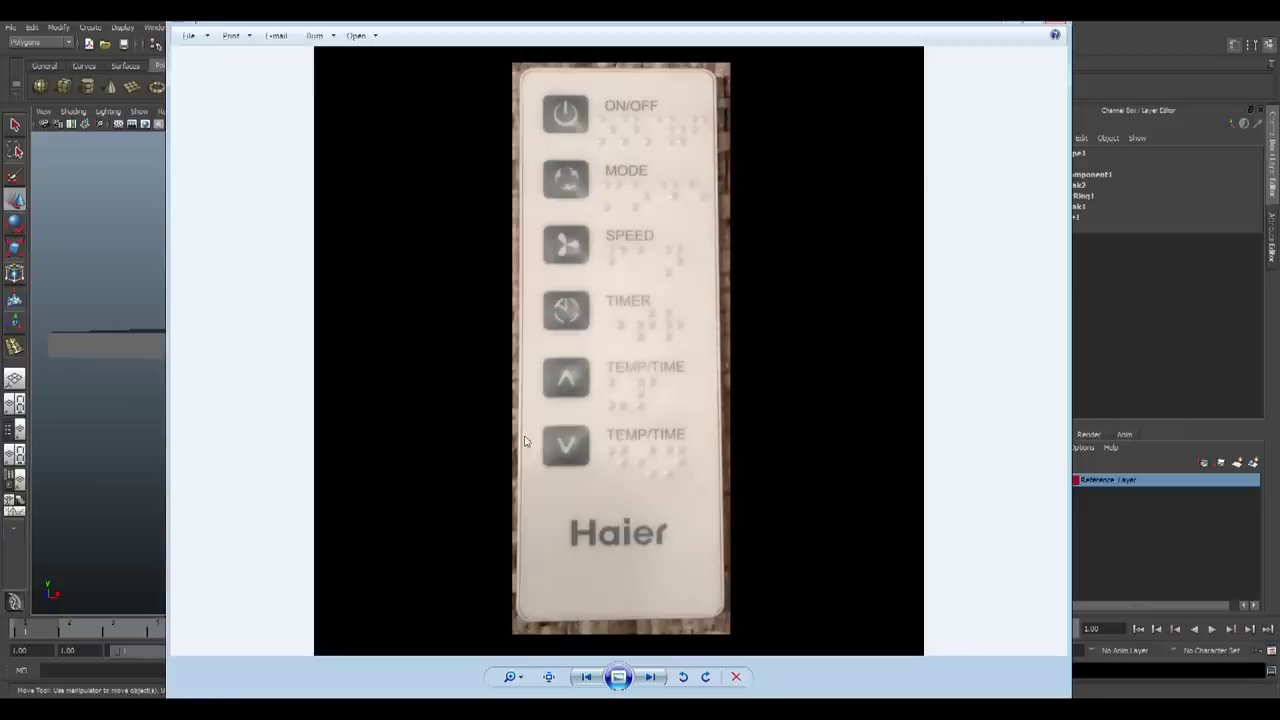
{"action": "left_click", "coordinate": [650, 677]}
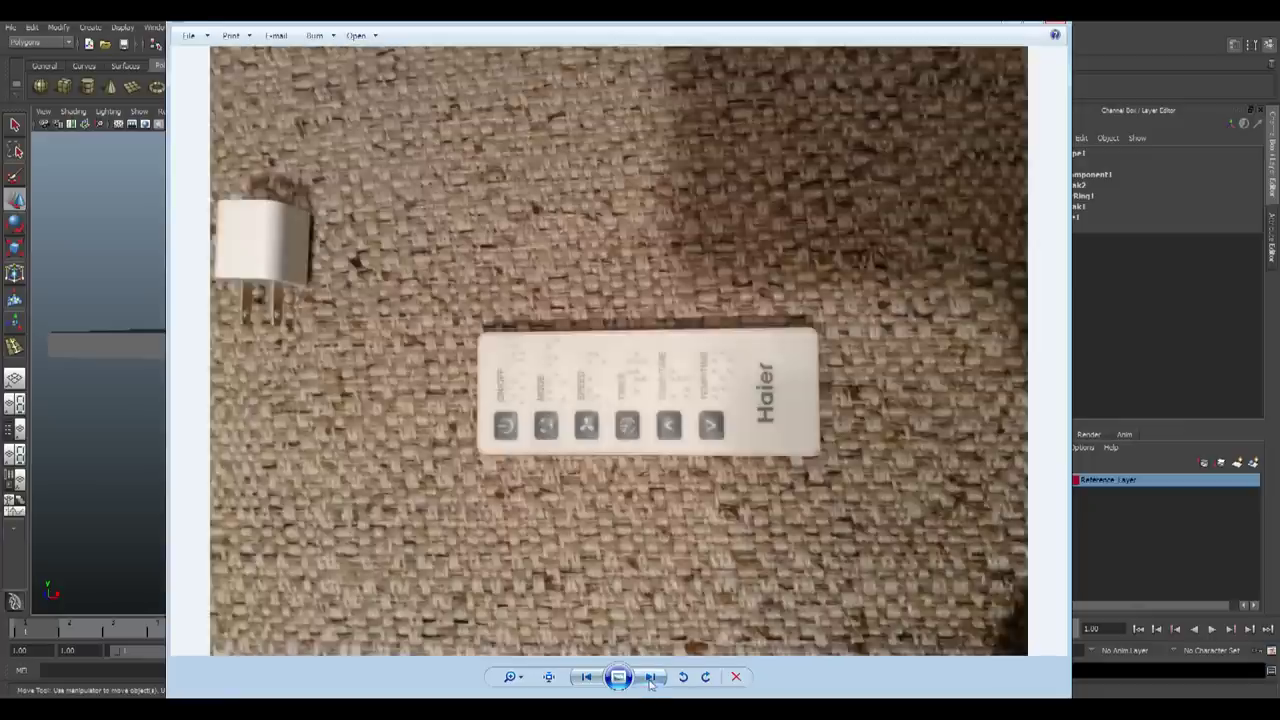
{"action": "left_click", "coordinate": [650, 677]}
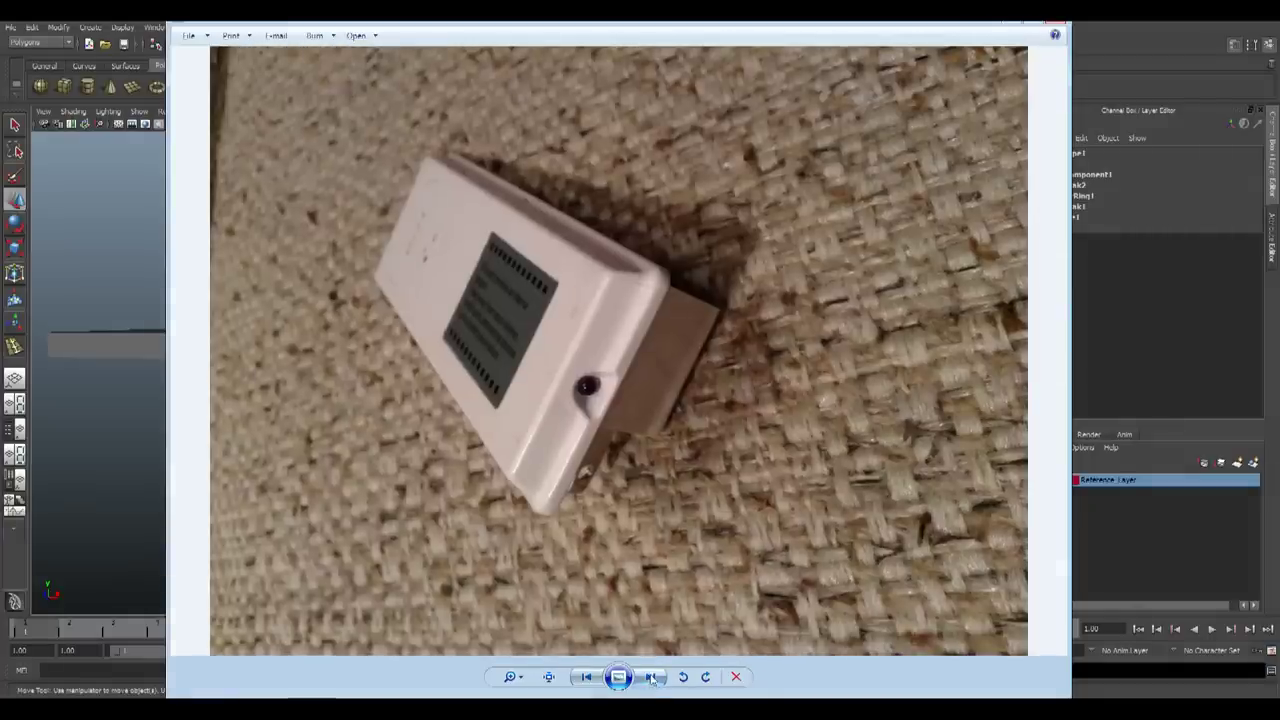
{"action": "left_click", "coordinate": [650, 677]}
{"action": "left_click", "coordinate": [650, 677]}
{"action": "left_click", "coordinate": [650, 677]}
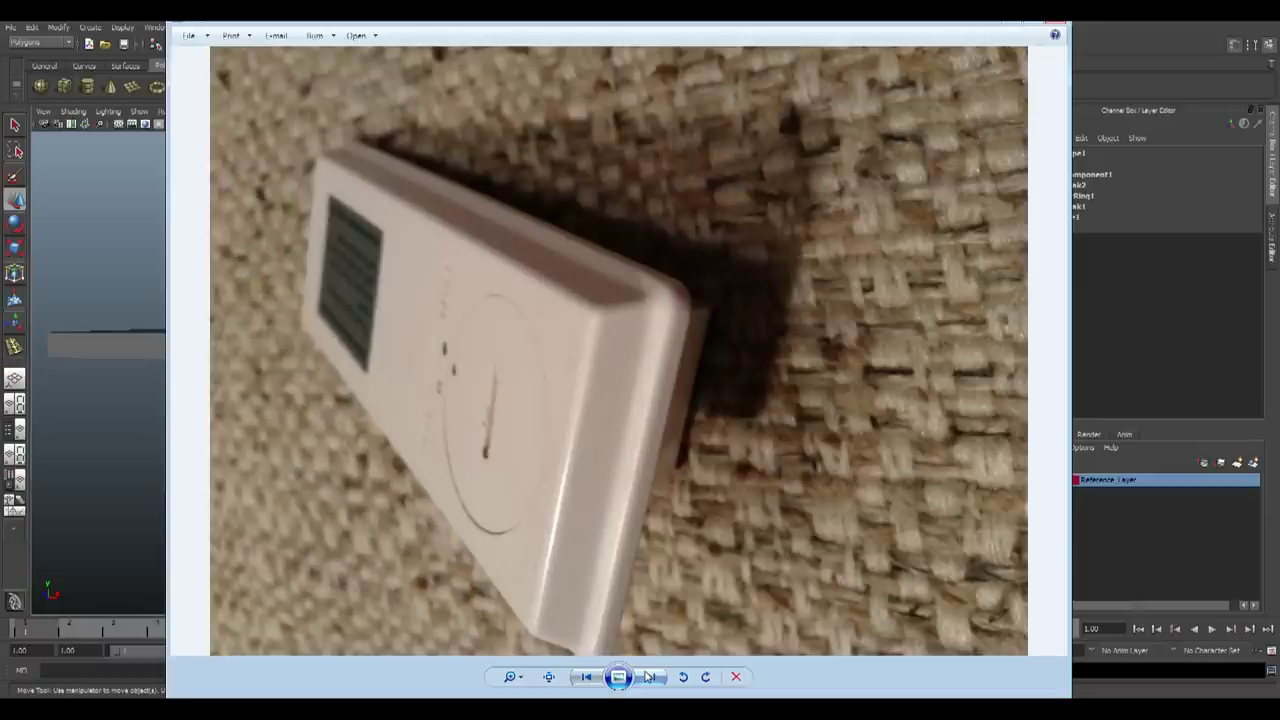
{"action": "left_click", "coordinate": [648, 677]}
{"action": "left_click", "coordinate": [648, 677]}
{"action": "left_click", "coordinate": [648, 677]}
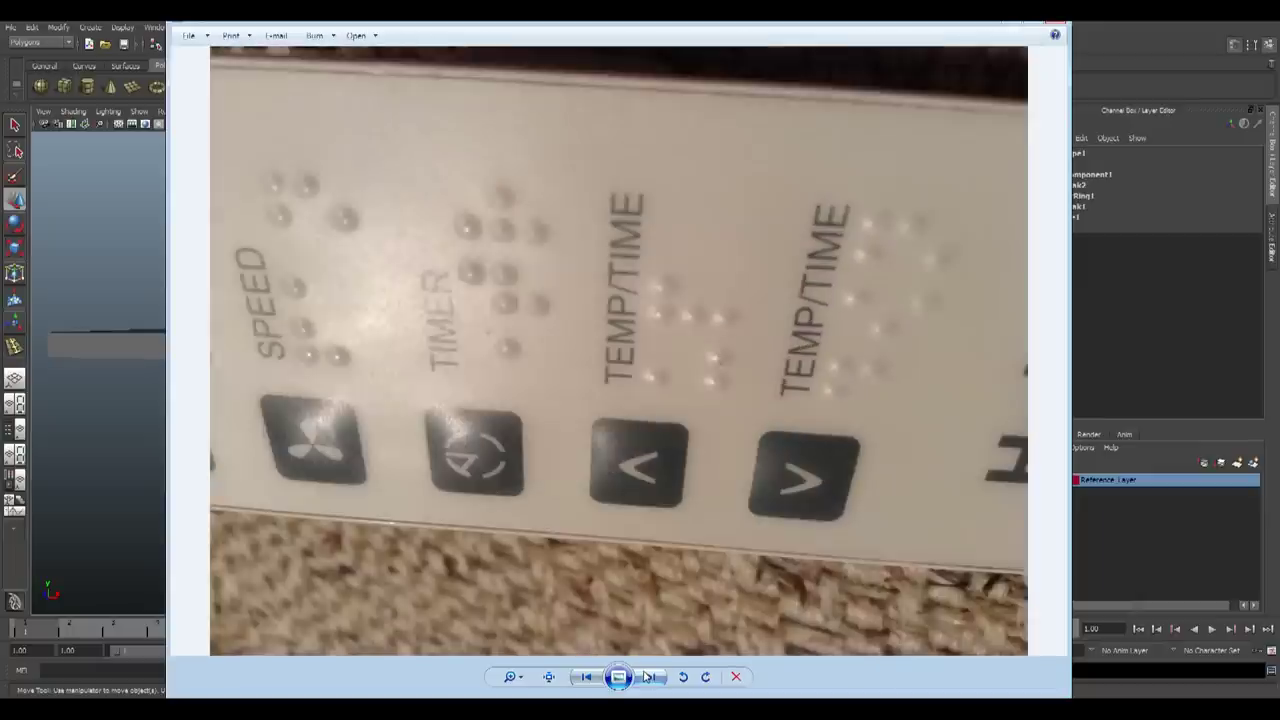
{"action": "left_click", "coordinate": [648, 677]}
{"action": "scroll", "coordinate": [565, 306], "scroll_direction": "up", "scroll_amount": 6}
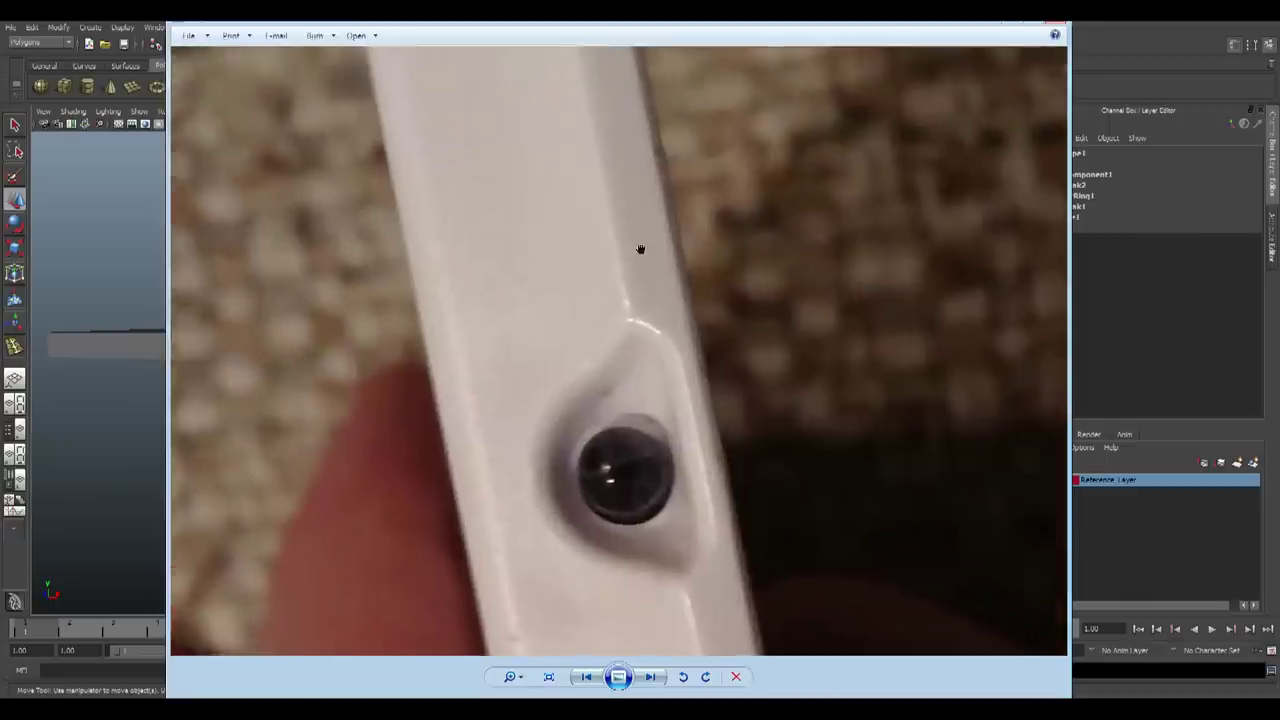
{"action": "left_click_drag", "start_coordinate": [640, 248], "coordinate": [637, 437]}
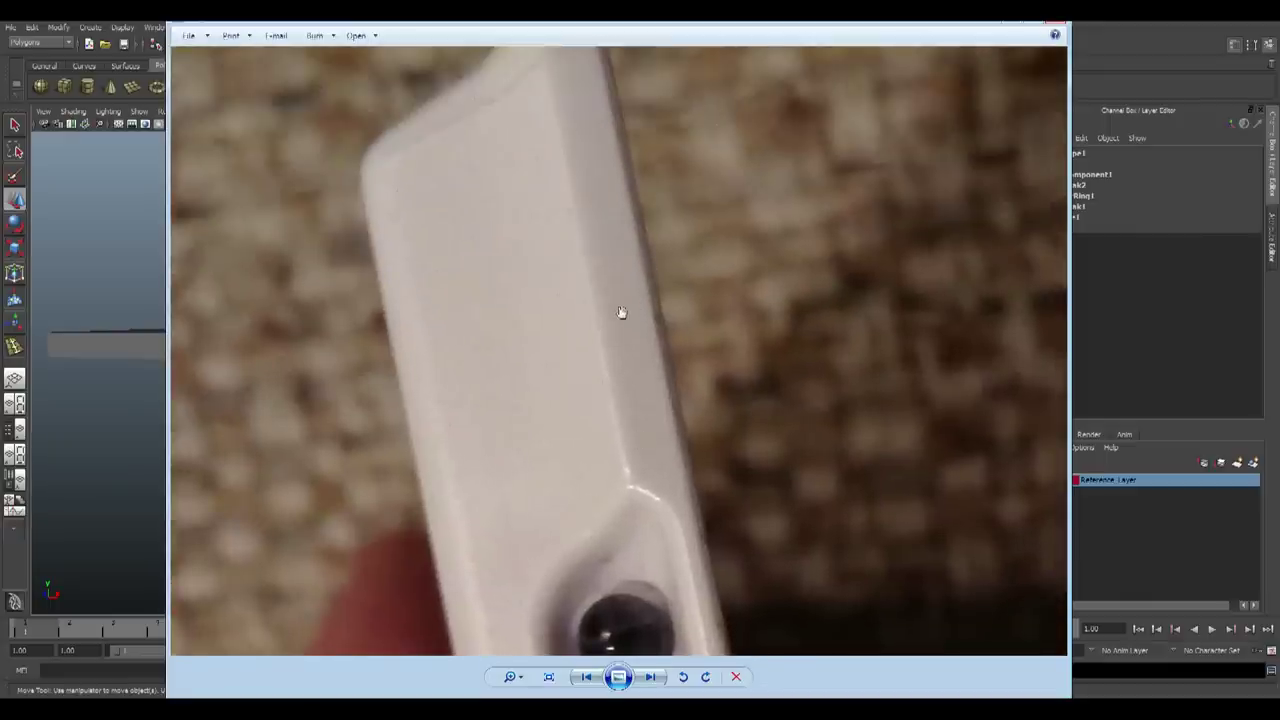
{"action": "scroll", "coordinate": [645, 434], "scroll_direction": "down", "scroll_amount": 3}
{"action": "left_click_drag", "start_coordinate": [679, 531], "coordinate": [588, 384]}
Return to Maya and lower the half box's top face along Y to make the remote body thinner
{"action": "key", "text": "alt+Tab"}
{"action": "left_click_drag", "start_coordinate": [622, 455], "coordinate": [516, 474], "text": "alt"}
{"action": "left_click_drag", "start_coordinate": [584, 291], "coordinate": [571, 429]}
{"action": "middle_click_drag", "start_coordinate": [571, 429], "coordinate": [602, 468], "text": "alt"}
{"action": "left_click", "coordinate": [609, 473]}
{"action": "left_click_drag", "start_coordinate": [668, 492], "coordinate": [593, 482], "text": "alt"}
Switch back to the photo viewer and examine the rounded corners of the remote in the reference photos
{"action": "key", "text": "alt+Tab"}
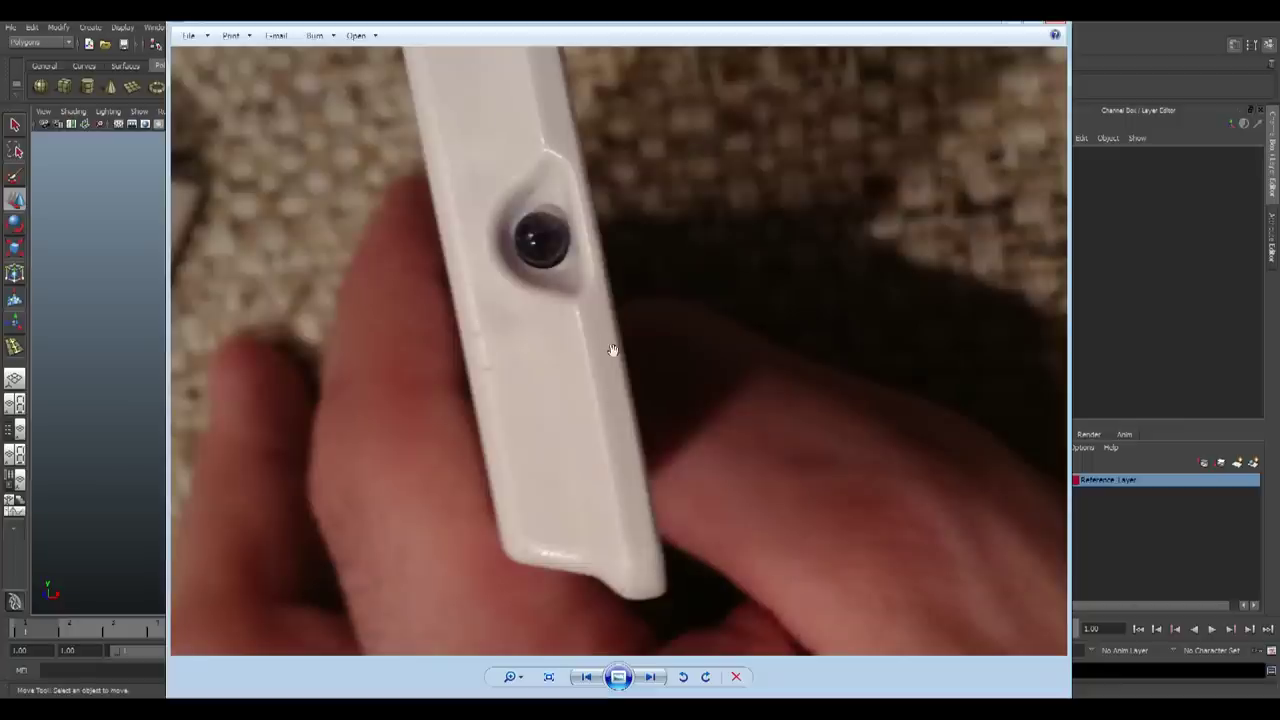
{"action": "left_click", "coordinate": [650, 677]}
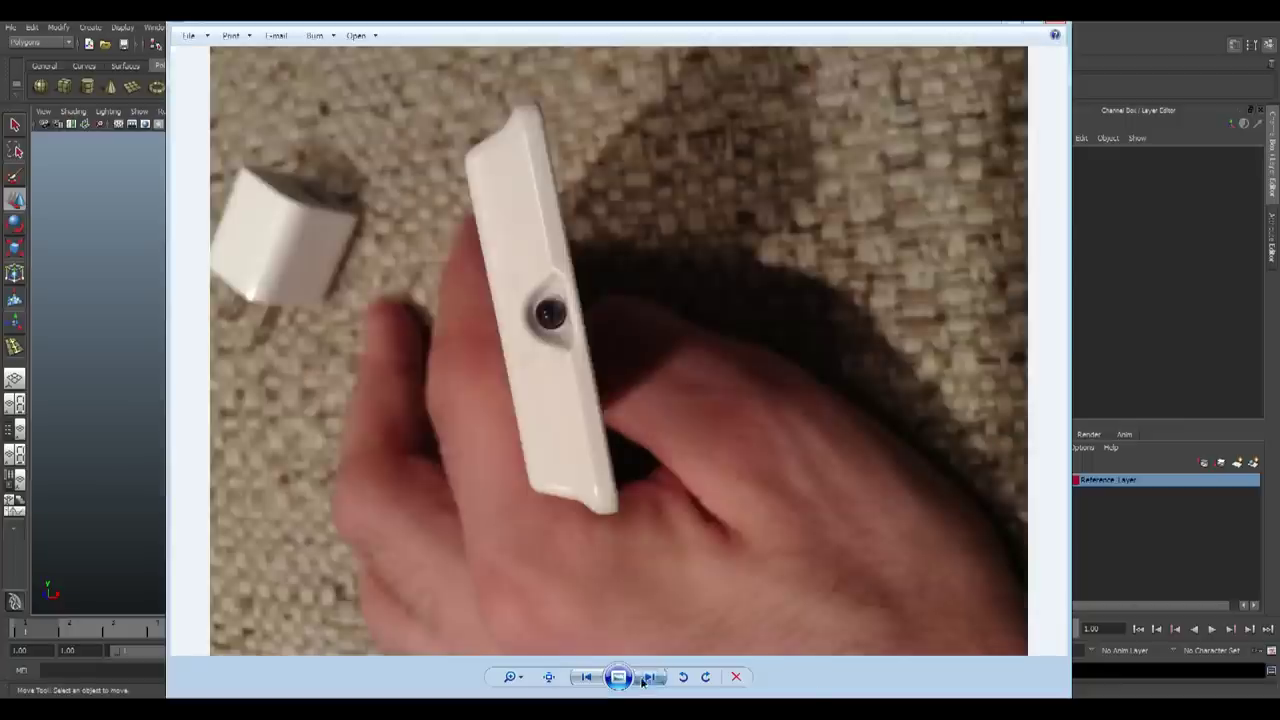
{"action": "left_click", "coordinate": [650, 677]}
{"action": "left_click", "coordinate": [648, 679]}
{"action": "left_click", "coordinate": [645, 681]}
{"action": "left_click", "coordinate": [645, 681]}
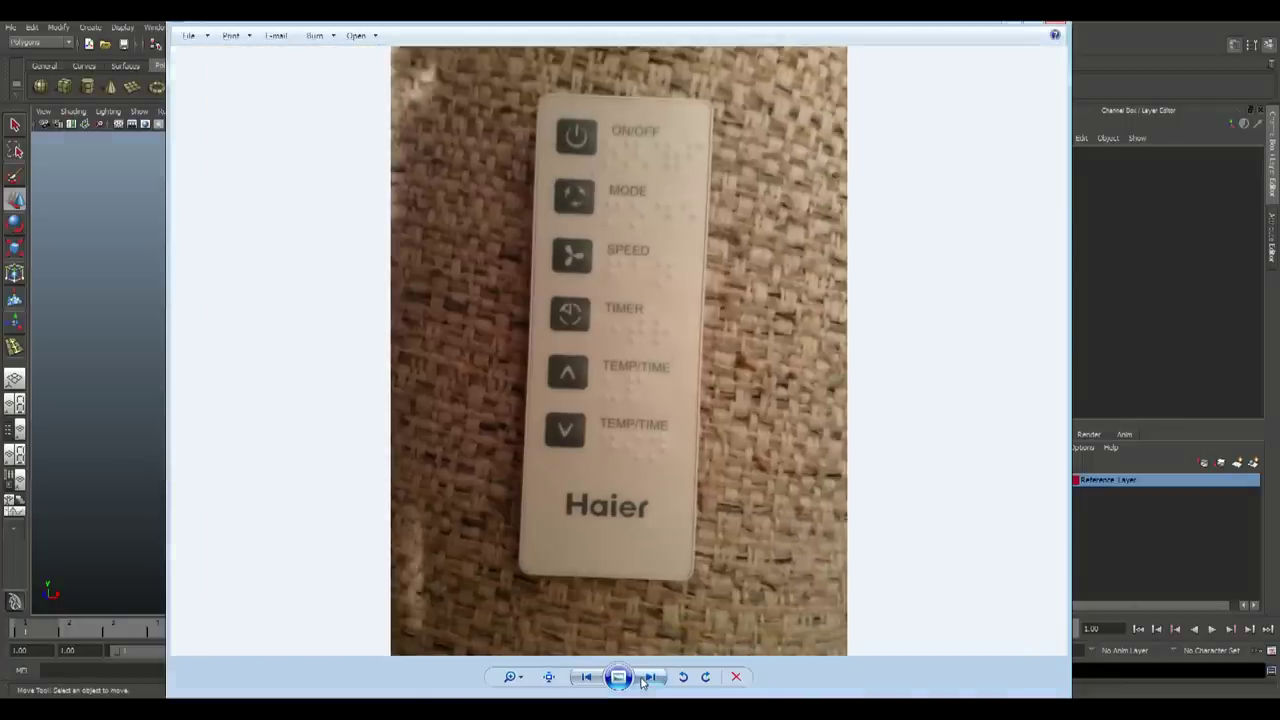
{"action": "left_click", "coordinate": [645, 681]}
{"action": "left_click", "coordinate": [645, 681]}
{"action": "left_click", "coordinate": [645, 681]}
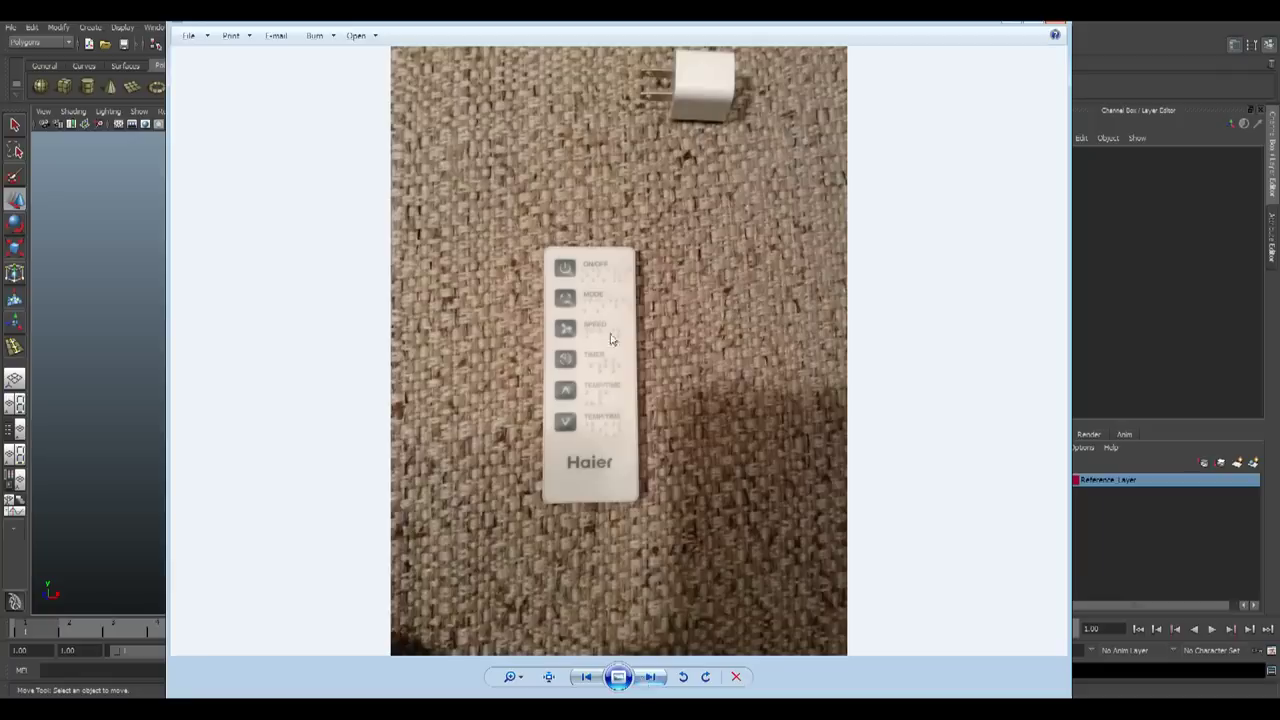
{"action": "scroll", "coordinate": [621, 292], "scroll_direction": "up", "scroll_amount": 4}
Return to Maya and bevel the two outer vertical corner edges of the right half
{"action": "key", "text": "alt+Tab"}
{"action": "left_click_drag", "start_coordinate": [648, 430], "coordinate": [551, 407], "text": "alt"}
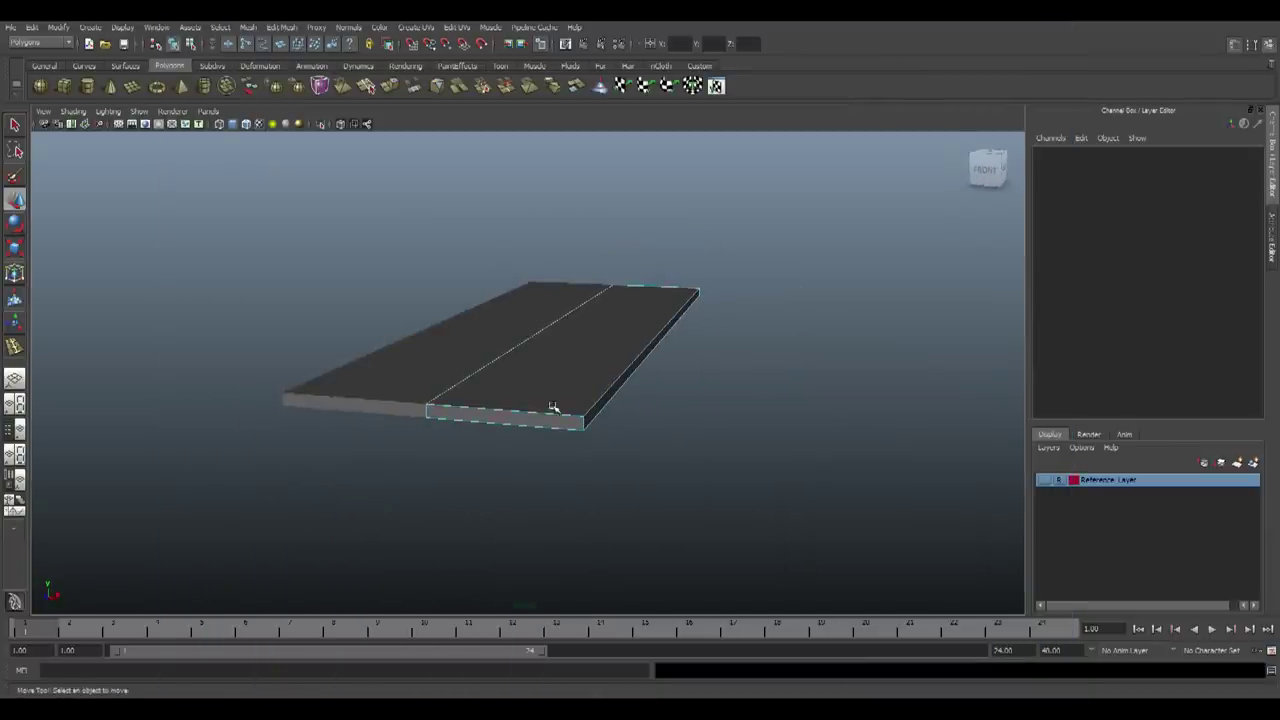
{"action": "left_click", "coordinate": [581, 425]}
{"action": "left_click_drag", "start_coordinate": [729, 466], "coordinate": [480, 457], "text": "alt"}
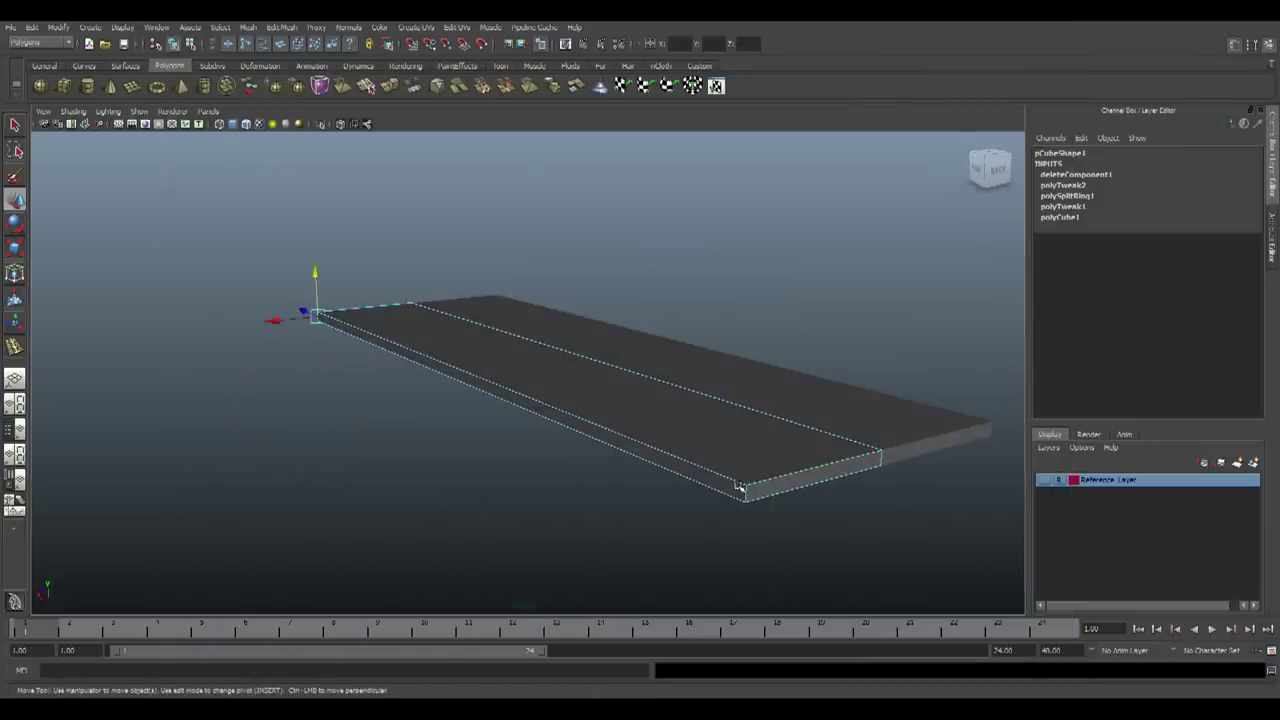
{"action": "left_click_drag", "start_coordinate": [747, 492], "coordinate": [683, 453], "text": "alt"}
{"action": "left_click_drag", "start_coordinate": [441, 475], "coordinate": [591, 494], "text": "alt"}
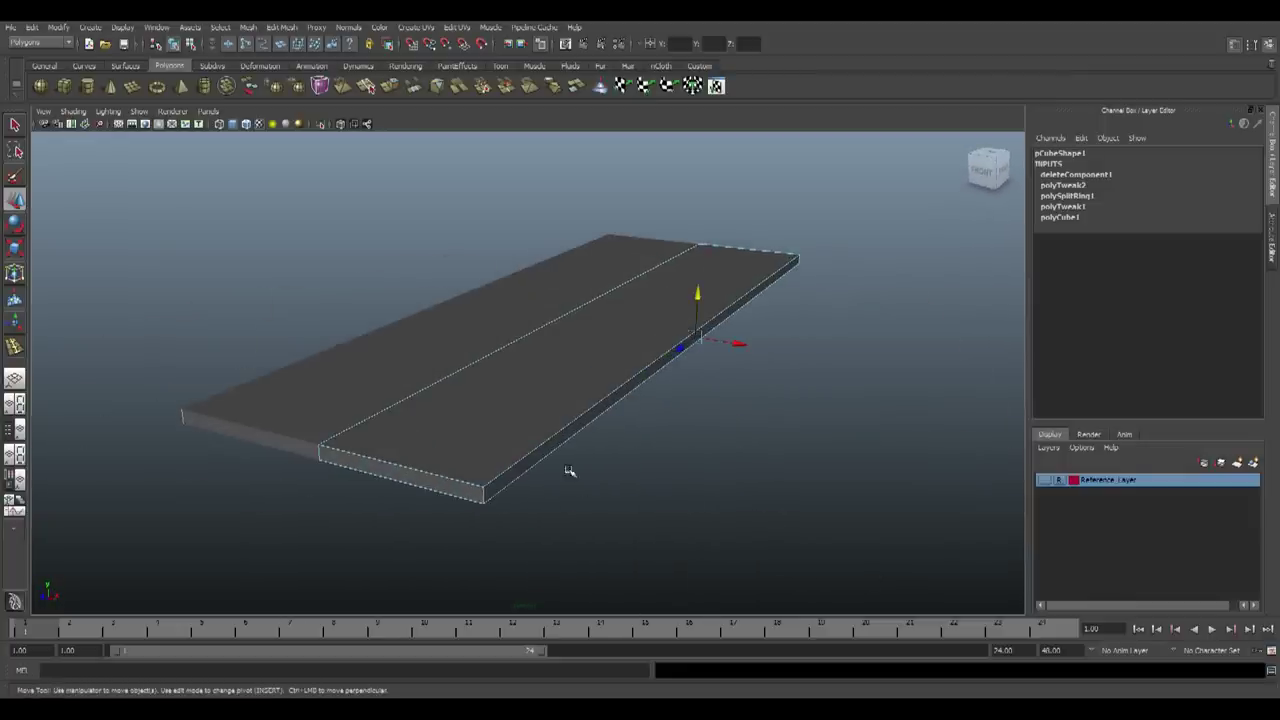
{"action": "left_click", "coordinate": [282, 27]}
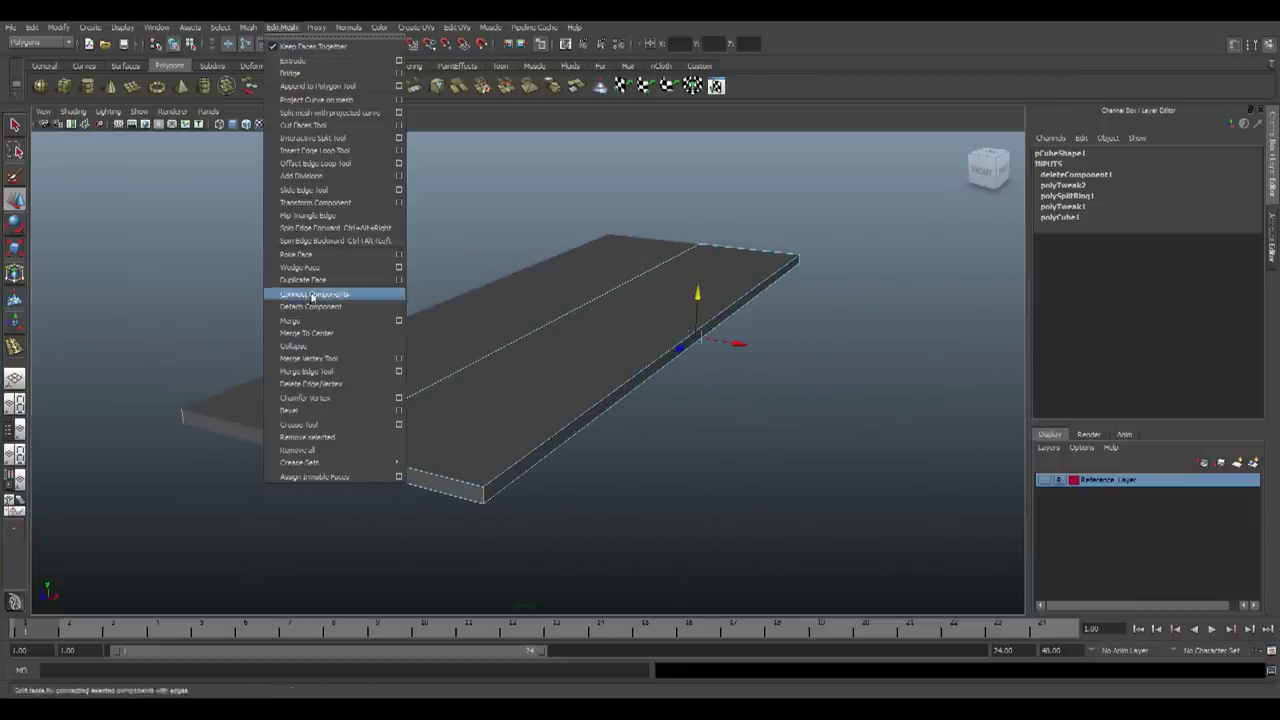
{"action": "left_click", "coordinate": [370, 410]}
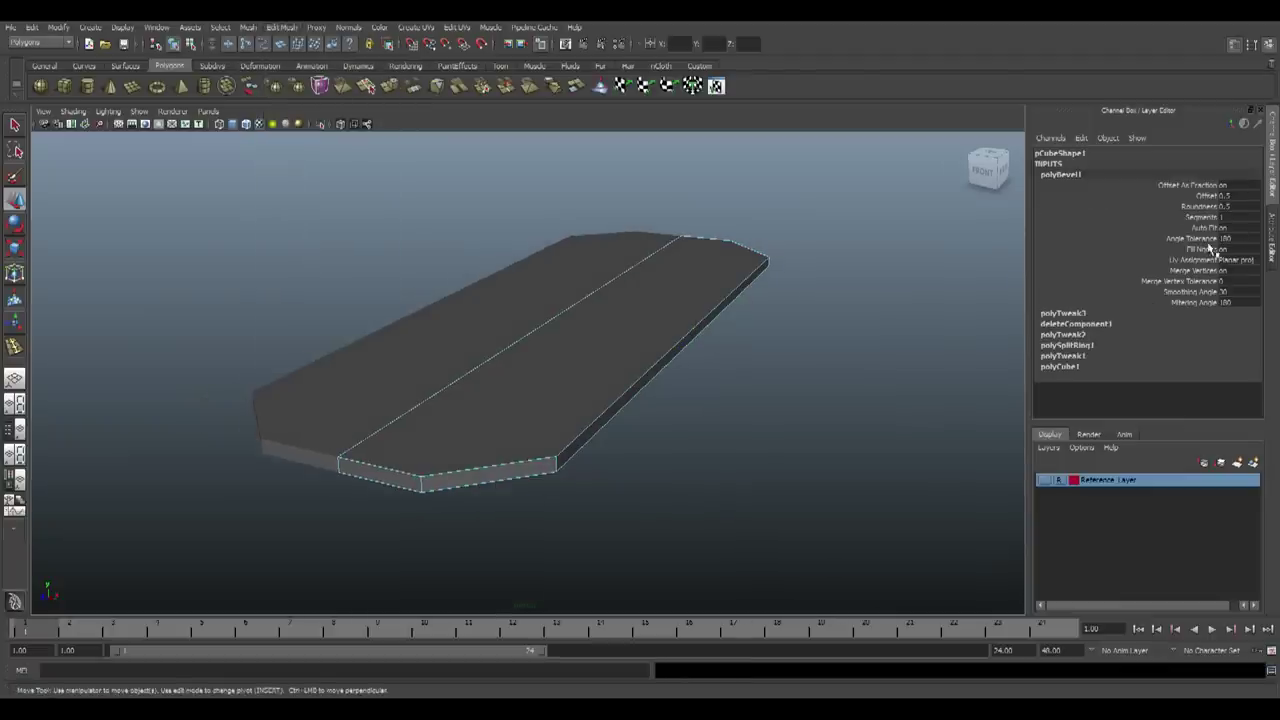
Set the corner bevel's offset to 0.2
{"action": "left_click", "coordinate": [1216, 196]}
{"action": "left_click", "coordinate": [1231, 197]}
{"action": "type", "text": "0.2"}
{"action": "key", "text": "Return"}
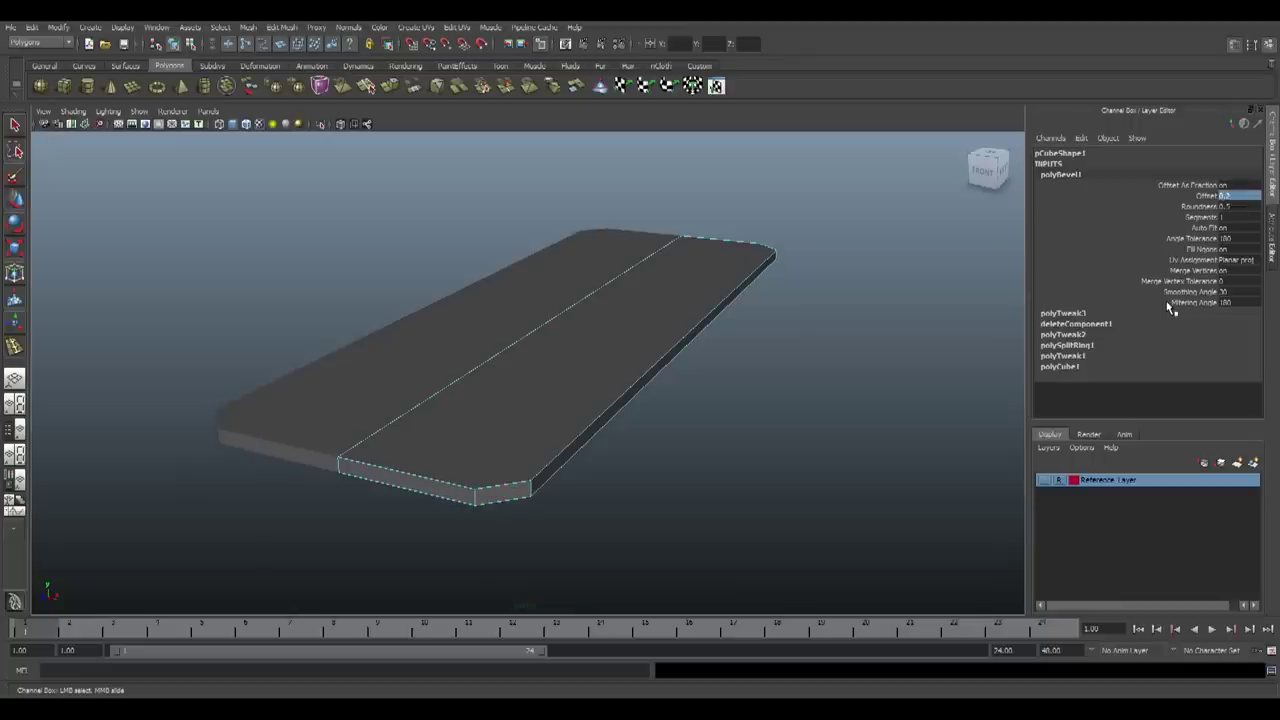
{"action": "left_click_drag", "start_coordinate": [709, 362], "coordinate": [700, 443], "text": "alt"}
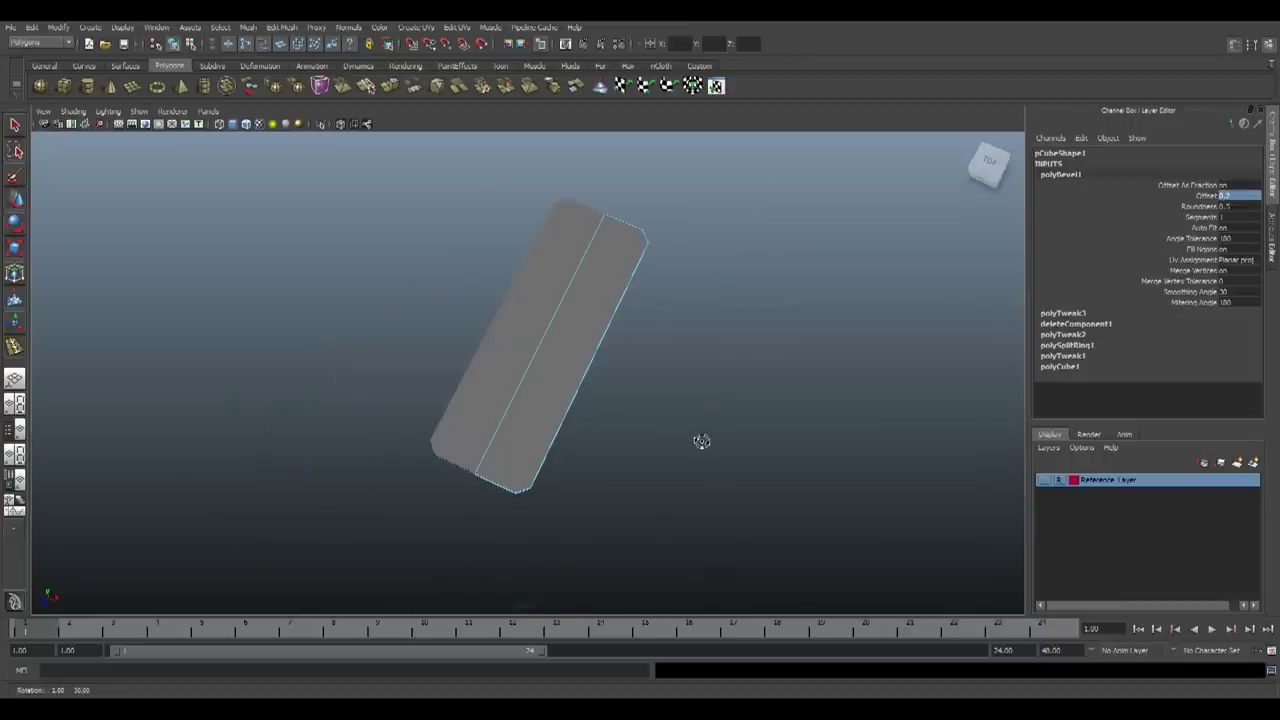
Set the corner bevel's offset to 0.15
{"action": "double_click", "coordinate": [1245, 197]}
{"action": "type", "text": "0.15"}
{"action": "key", "text": "Return"}
{"action": "left_click_drag", "start_coordinate": [700, 445], "coordinate": [672, 378], "text": "alt"}
{"action": "scroll", "coordinate": [670, 379], "scroll_direction": "up", "scroll_amount": 5}
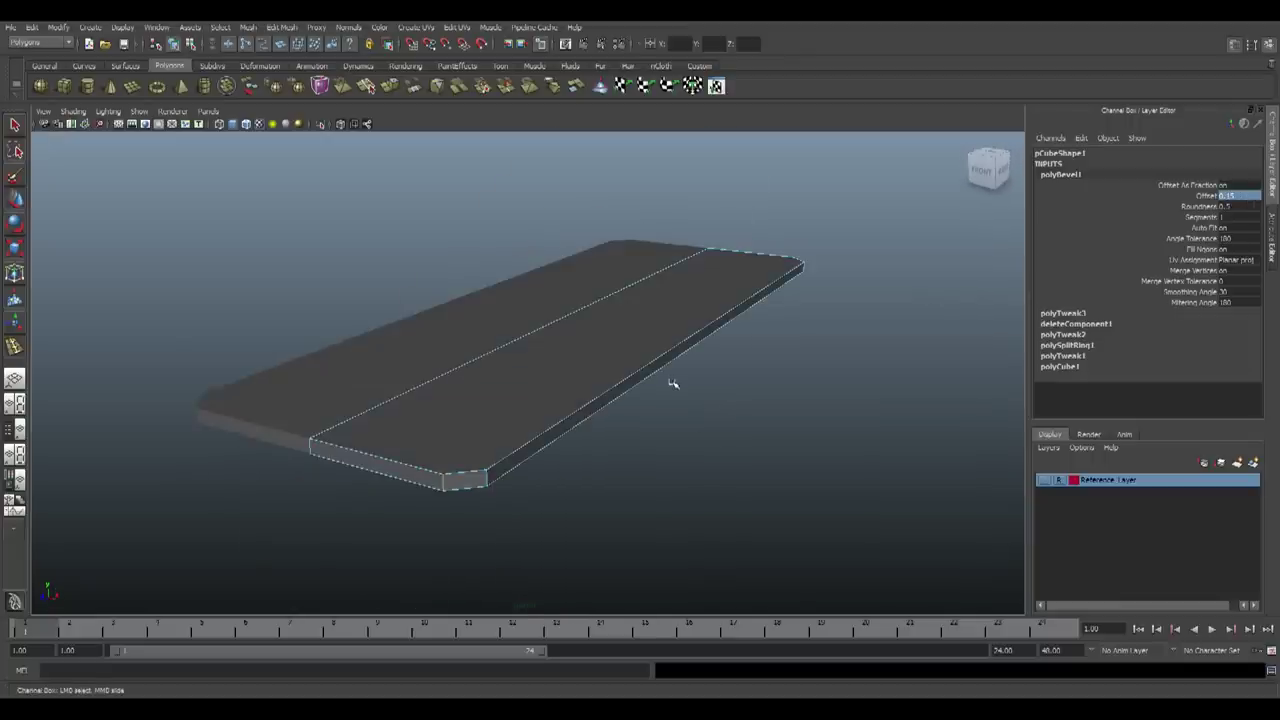
Try 3 segments on the corner bevel and settle on 4 segments
{"action": "double_click", "coordinate": [1227, 216]}
{"action": "type", "text": "3"}
{"action": "key", "text": "Return"}
{"action": "double_click", "coordinate": [1227, 217]}
{"action": "type", "text": "4"}
{"action": "key", "text": "Return"}
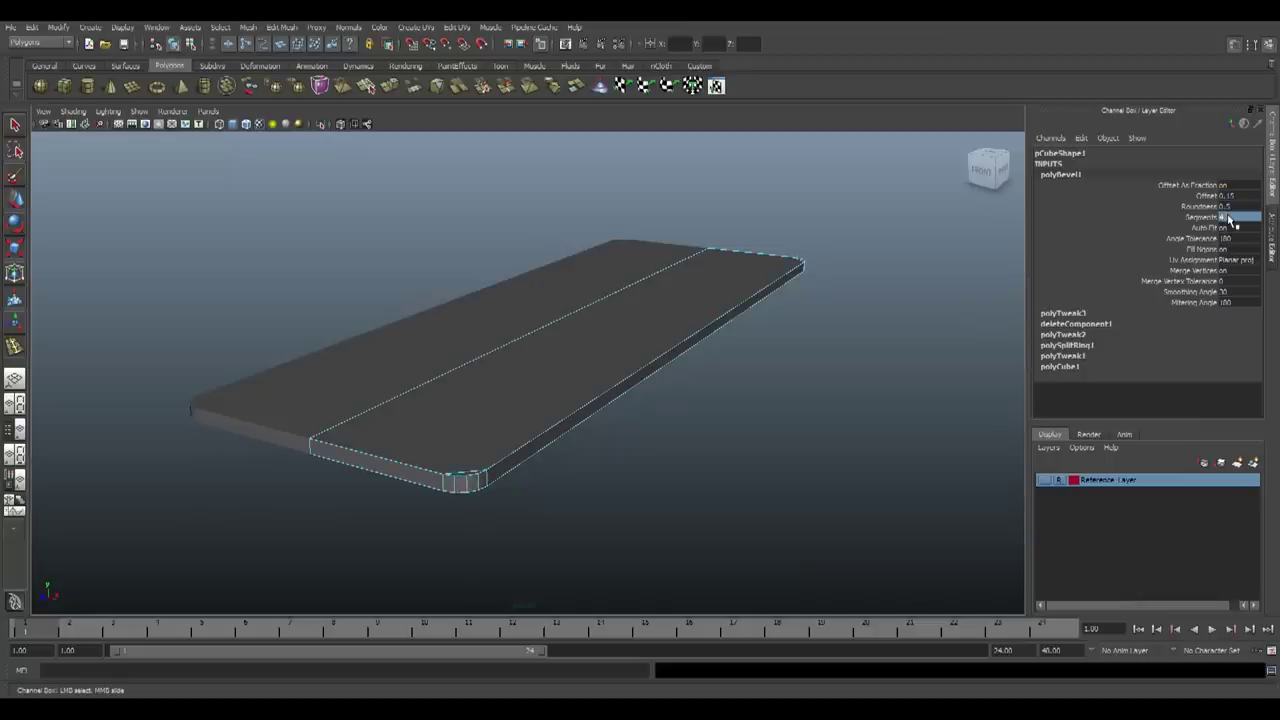
Delete the stray edge cutting across the near rounded corner on the right half's top face
{"action": "left_click_drag", "start_coordinate": [597, 551], "coordinate": [617, 531], "text": "alt"}
{"action": "left_click_drag", "start_coordinate": [763, 527], "coordinate": [350, 435], "text": "alt"}
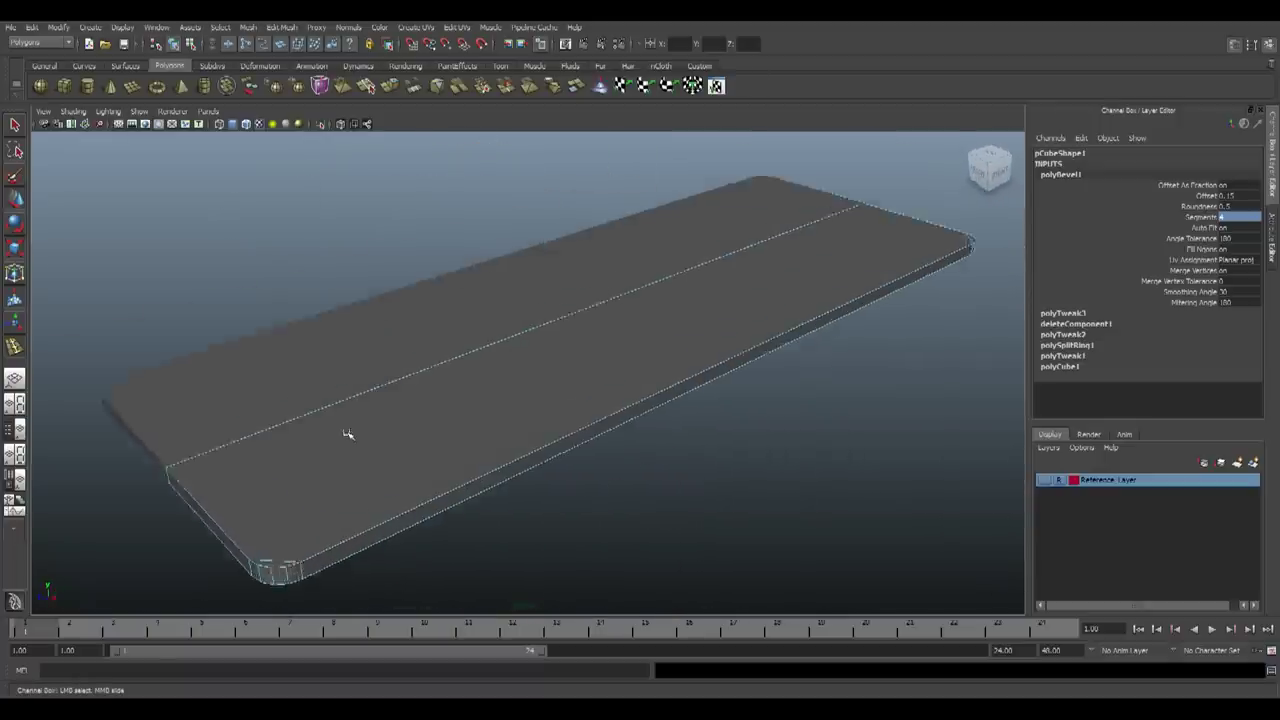
{"action": "scroll", "coordinate": [350, 435], "scroll_direction": "up", "scroll_amount": 5}
{"action": "scroll", "coordinate": [383, 337], "scroll_direction": "down", "scroll_amount": 7}
{"action": "middle_click_drag", "start_coordinate": [490, 448], "coordinate": [575, 380], "text": "alt"}
{"action": "scroll", "coordinate": [575, 380], "scroll_direction": "up", "scroll_amount": 6}
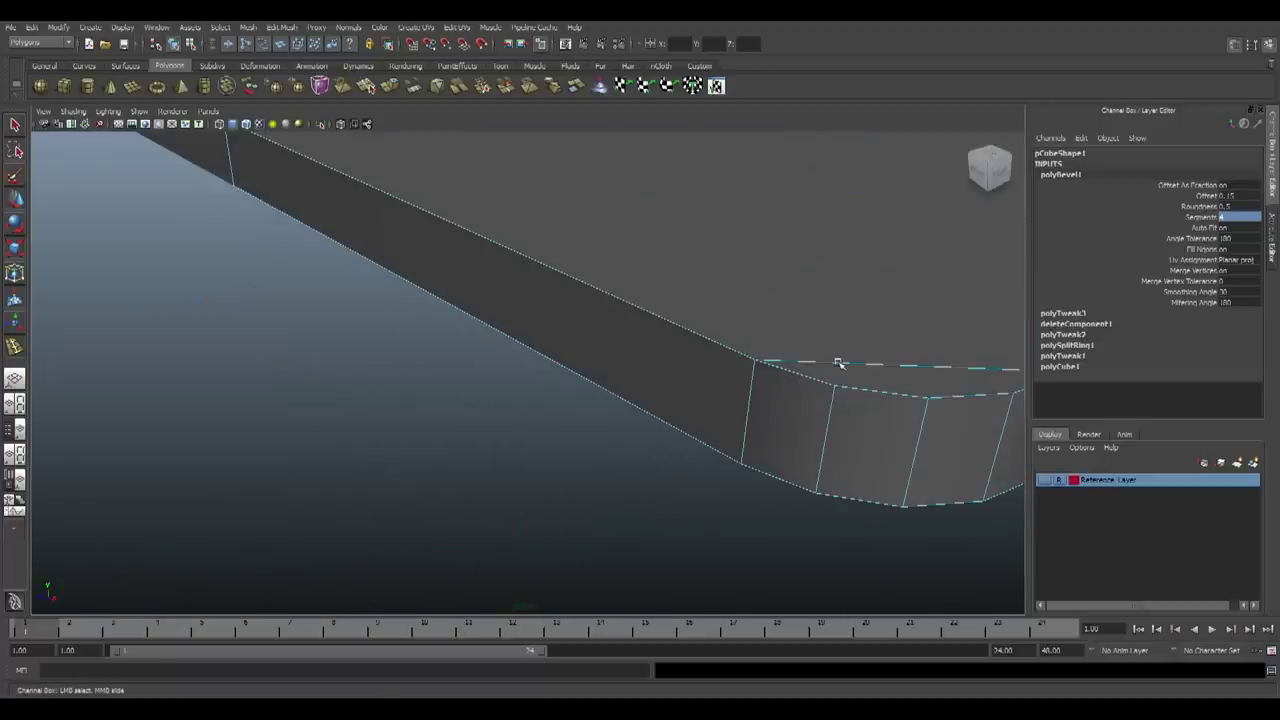
{"action": "left_click", "coordinate": [840, 364]}
{"action": "key", "text": "w"}
{"action": "scroll", "coordinate": [862, 373], "scroll_direction": "down", "scroll_amount": 4}
{"action": "middle_click_drag", "start_coordinate": [820, 367], "coordinate": [731, 395], "text": "alt"}
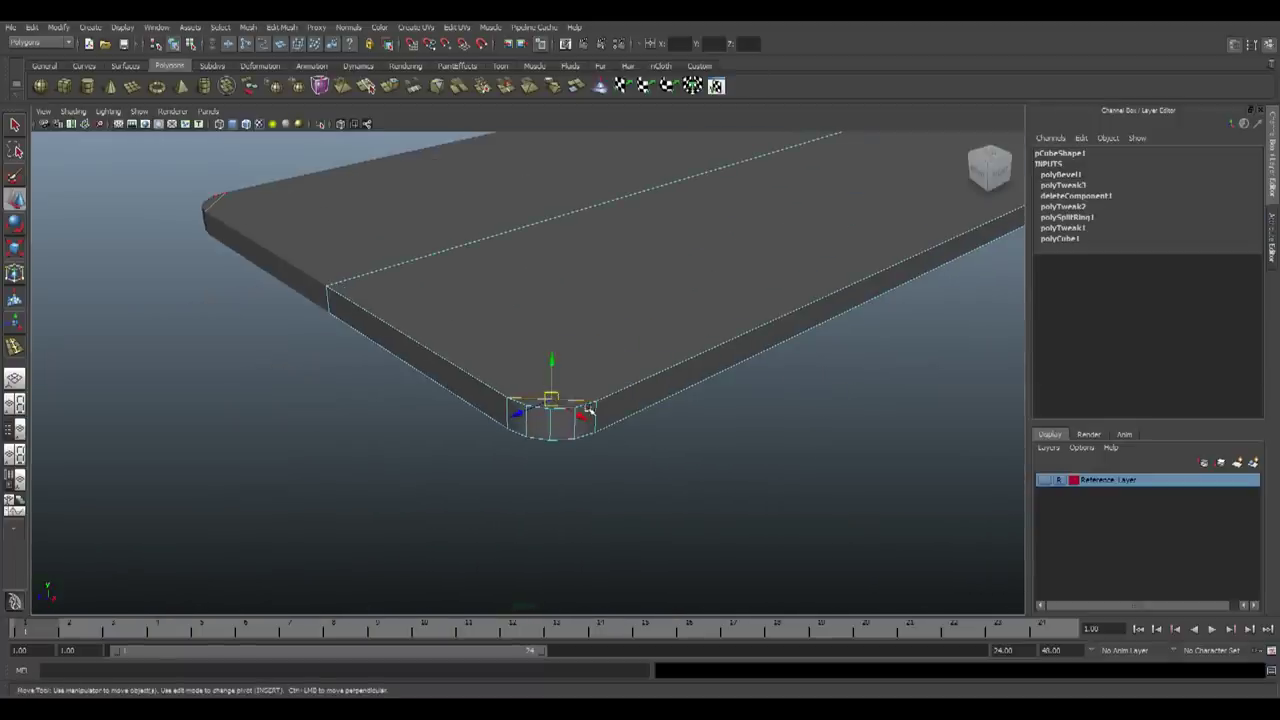
{"action": "left_click", "coordinate": [526, 337]}
Delete the stray edge across the far rounded corner of the top face and select the right half as an object
{"action": "scroll", "coordinate": [637, 389], "scroll_direction": "down", "scroll_amount": 4}
{"action": "middle_click_drag", "start_coordinate": [818, 288], "coordinate": [440, 516], "text": "alt"}
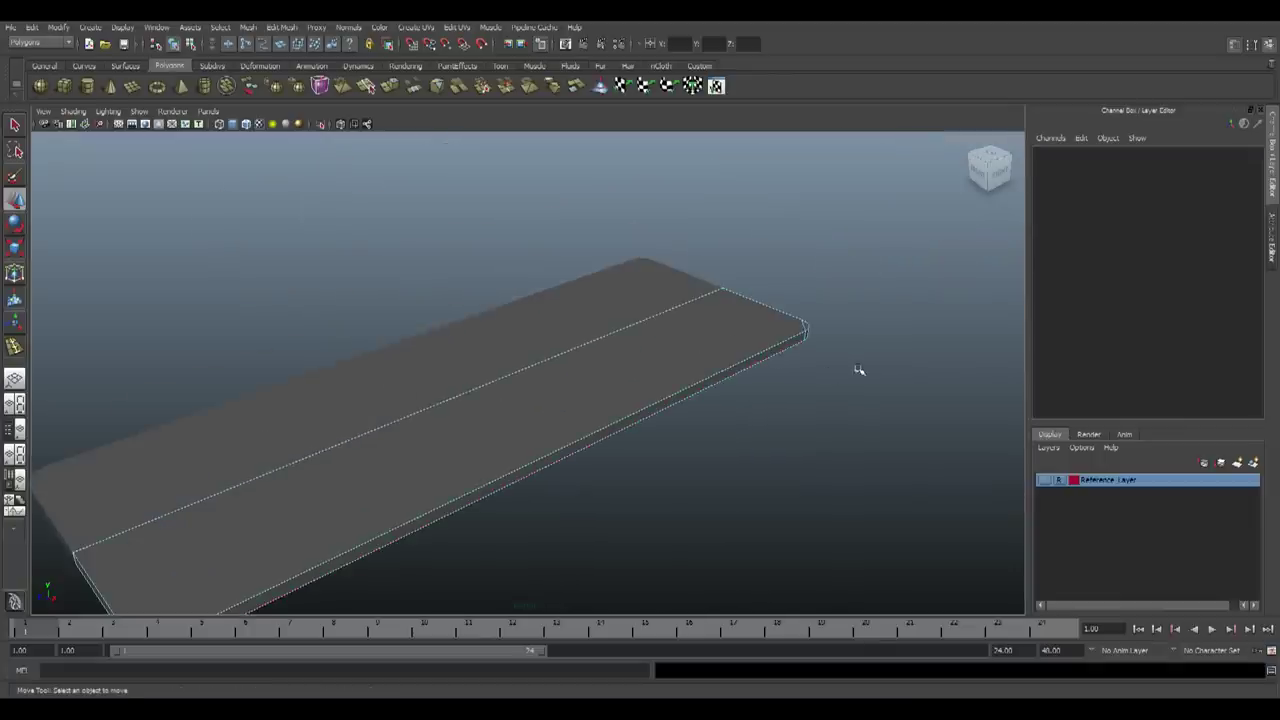
{"action": "middle_click_drag", "start_coordinate": [858, 369], "coordinate": [480, 431], "text": "alt"}
{"action": "scroll", "coordinate": [480, 431], "scroll_direction": "up", "scroll_amount": 5}
{"action": "left_click", "coordinate": [514, 382]}
{"action": "key", "text": "ctrl+z"}
{"action": "scroll", "coordinate": [519, 380], "scroll_direction": "down", "scroll_amount": 4}
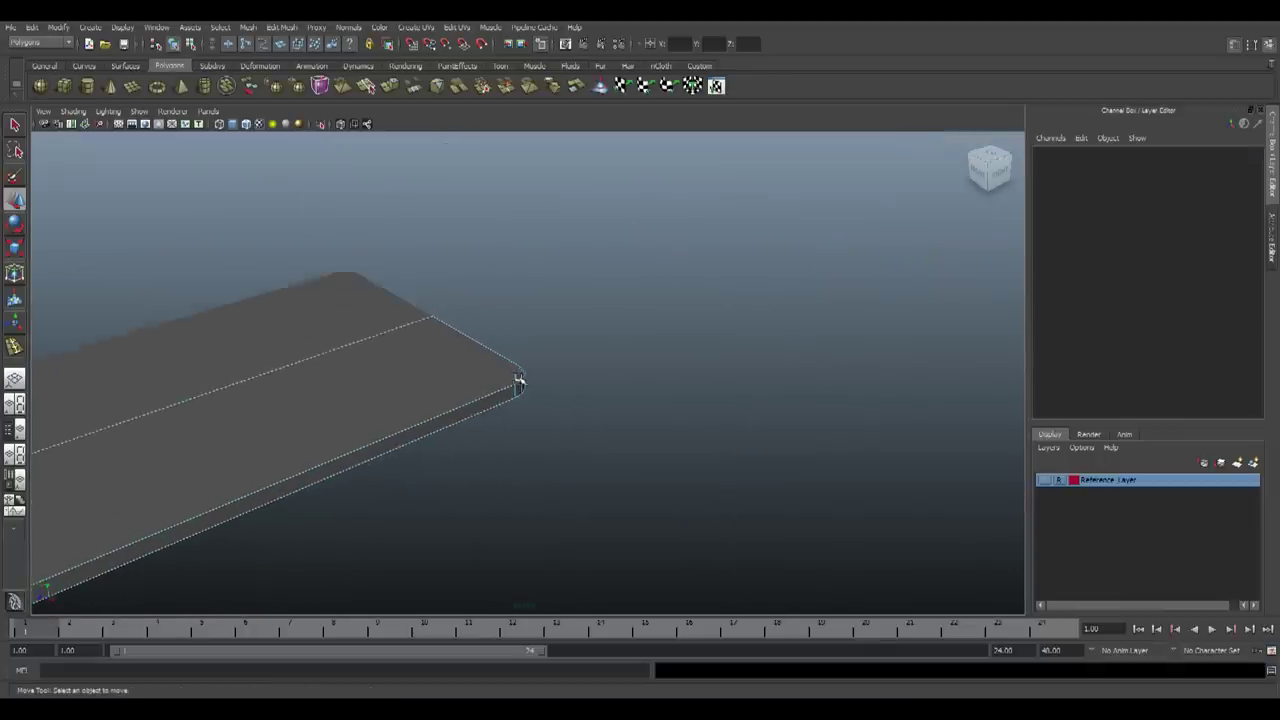
{"action": "scroll", "coordinate": [423, 431], "scroll_direction": "down", "scroll_amount": 5}
{"action": "left_click_drag", "start_coordinate": [500, 360], "coordinate": [571, 409], "text": "alt"}
{"action": "left_click", "coordinate": [571, 409]}
{"action": "scroll", "coordinate": [663, 483], "scroll_direction": "up", "scroll_amount": 5}
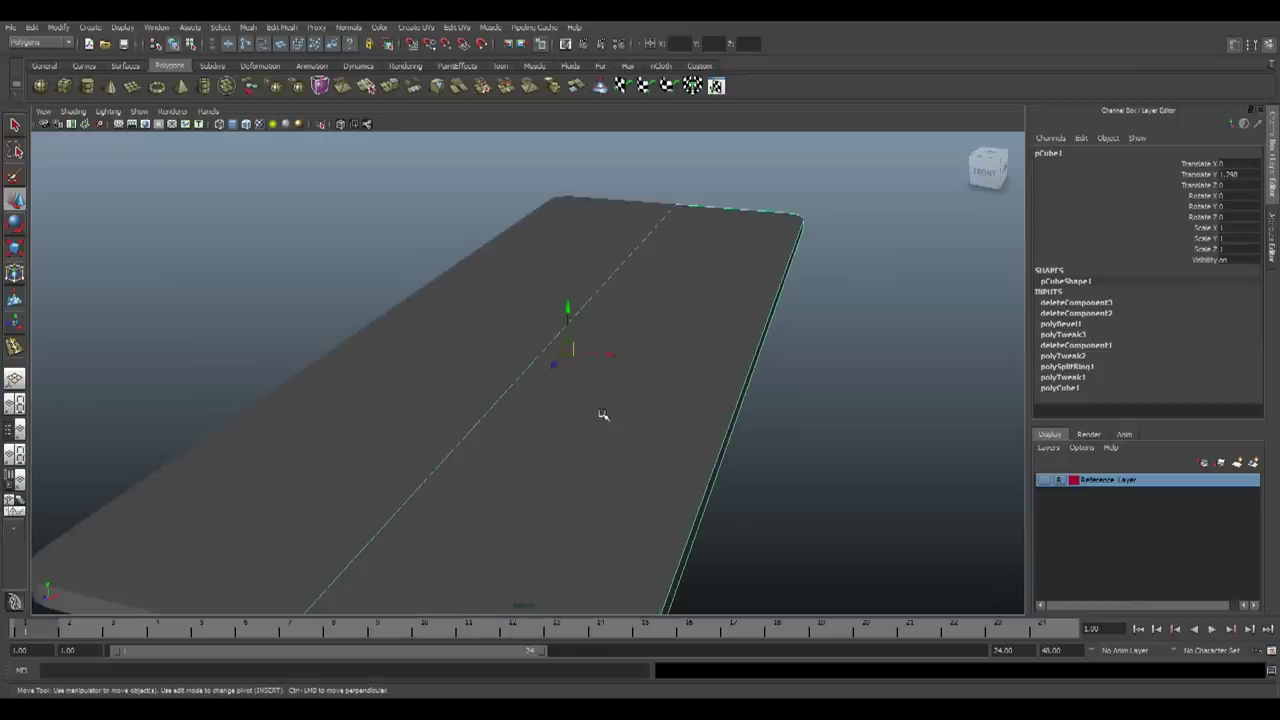
Save the scene as Remote.mb in the default project's scenes folder, replacing the existing file
{"action": "key", "text": "ctrl+shift+s"}
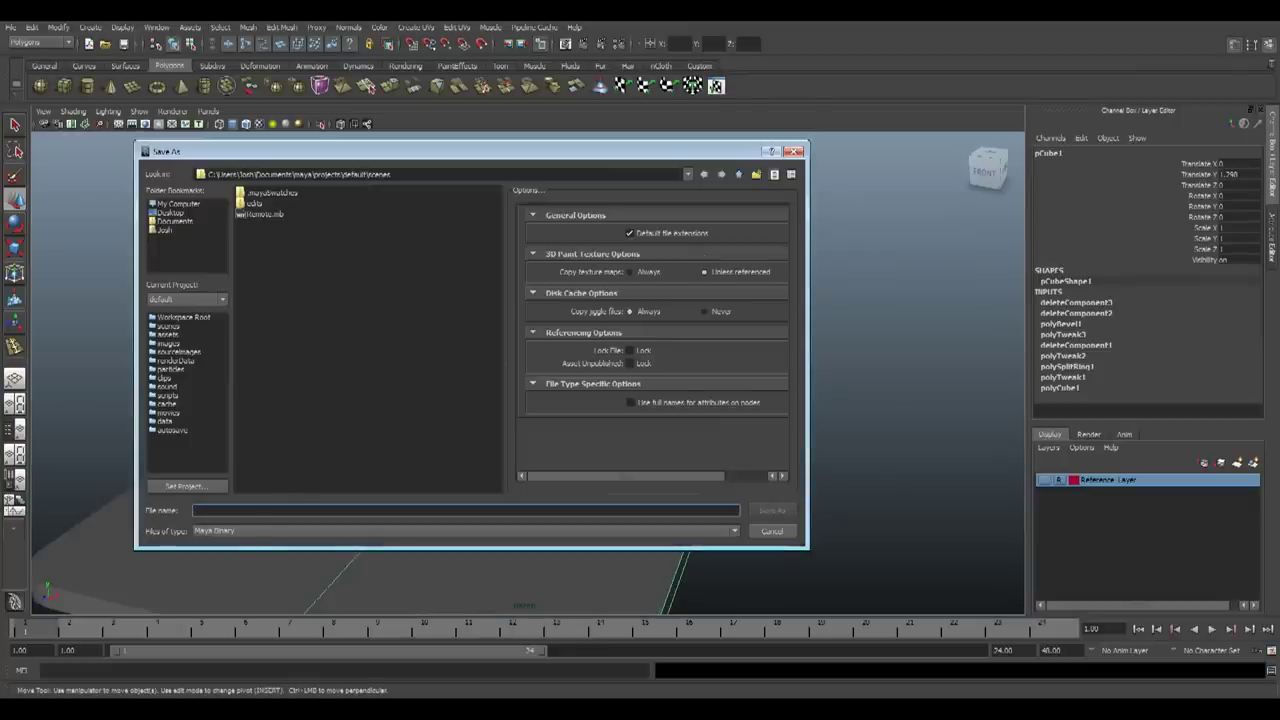
{"action": "left_click", "coordinate": [246, 512]}
{"action": "type", "text": "Remote.mb"}
{"action": "key", "text": "Return"}
{"action": "key", "text": "Return"}
{"action": "left_click", "coordinate": [770, 512]}
{"action": "key", "text": "Return"}
{"action": "scroll", "coordinate": [619, 433], "scroll_direction": "down", "scroll_amount": 5}
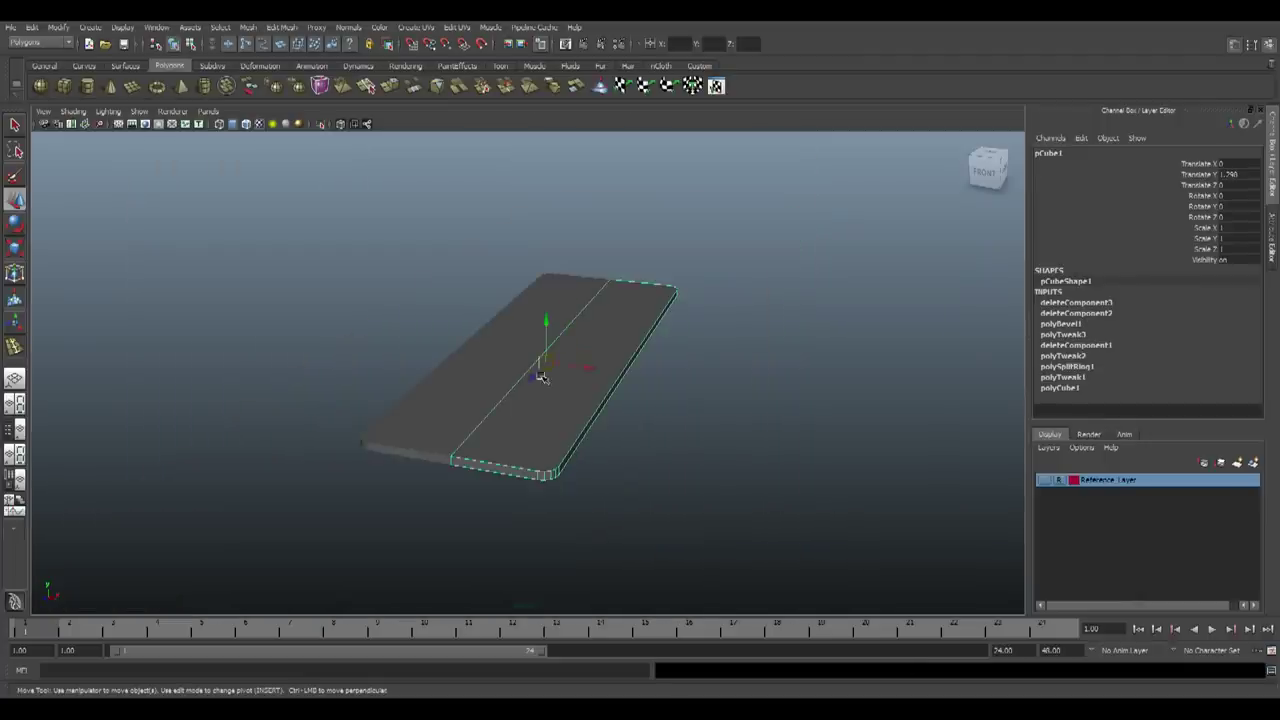
Delete the stray edges across both rounded corners on the underside of the right half and show the Attribute Editor
{"action": "left_click", "coordinate": [760, 473]}
{"action": "left_click_drag", "start_coordinate": [657, 500], "coordinate": [469, 511], "text": "alt"}
{"action": "left_click", "coordinate": [464, 428]}
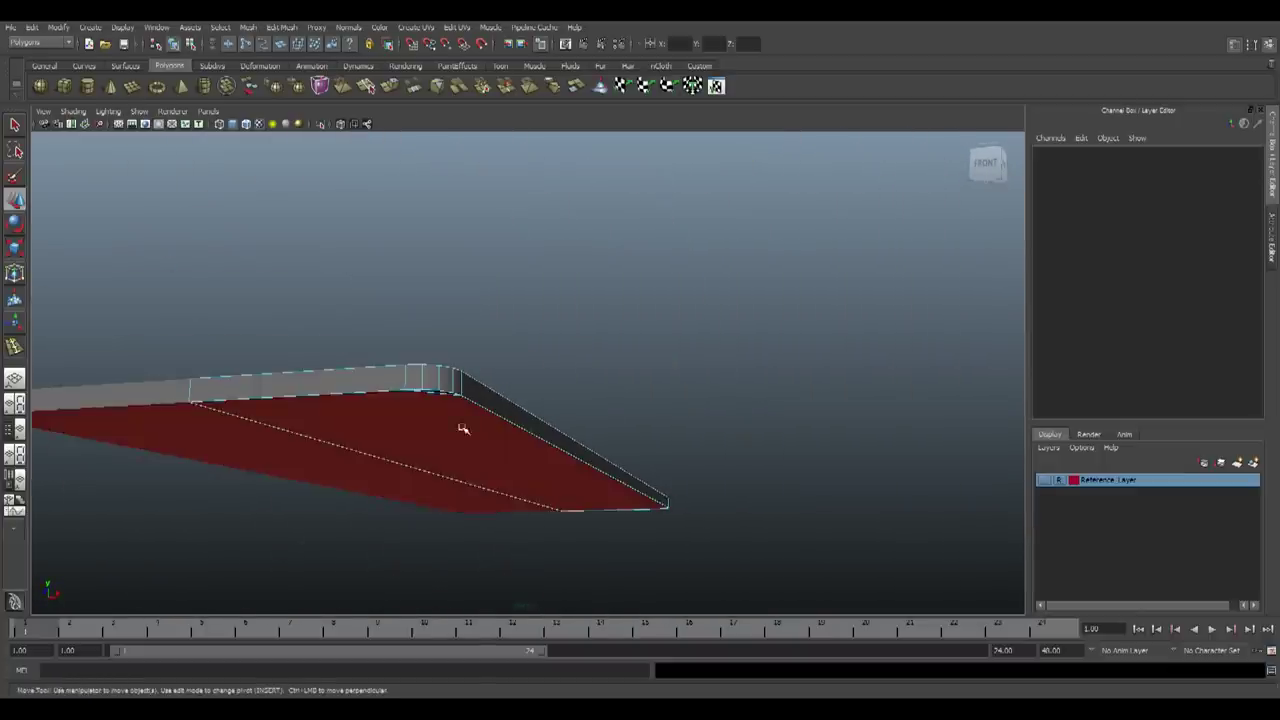
{"action": "left_click", "coordinate": [464, 428]}
{"action": "left_click_drag", "start_coordinate": [443, 431], "coordinate": [474, 420], "text": "alt"}
{"action": "left_click_drag", "start_coordinate": [489, 518], "coordinate": [501, 181], "text": "alt"}
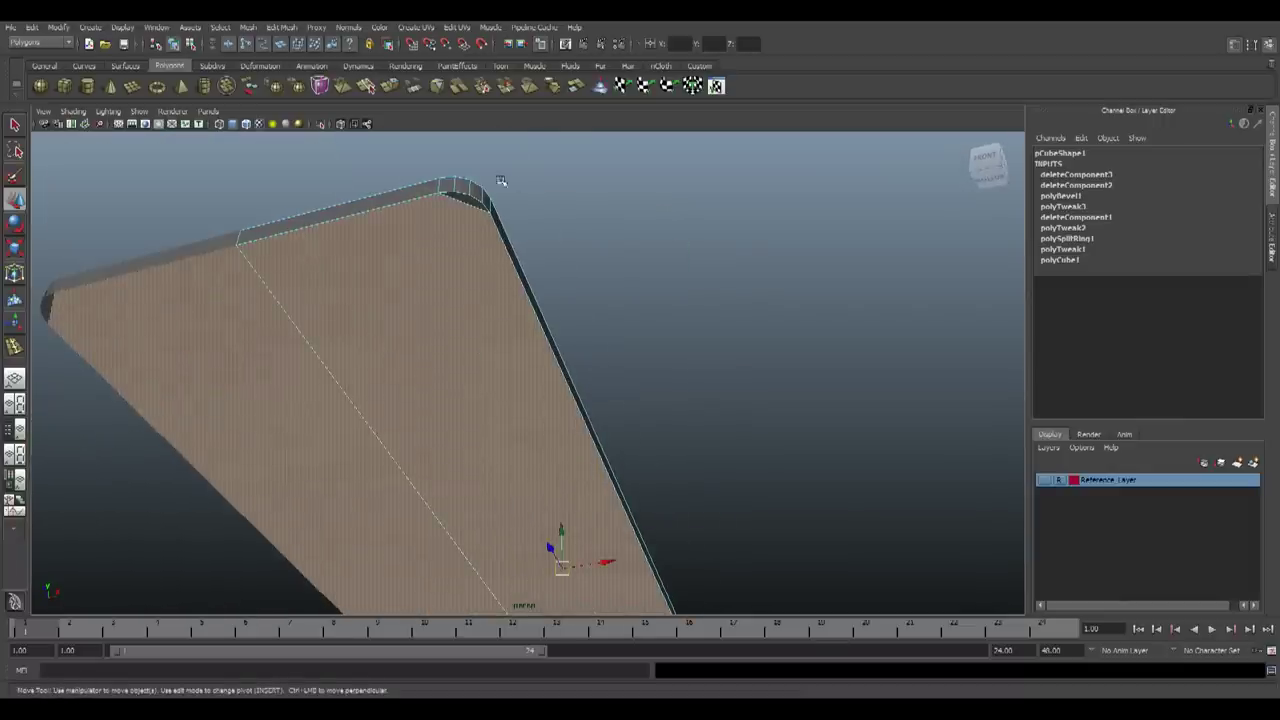
{"action": "left_click", "coordinate": [449, 200]}
{"action": "middle_click_drag", "start_coordinate": [726, 537], "coordinate": [526, 497], "text": "alt"}
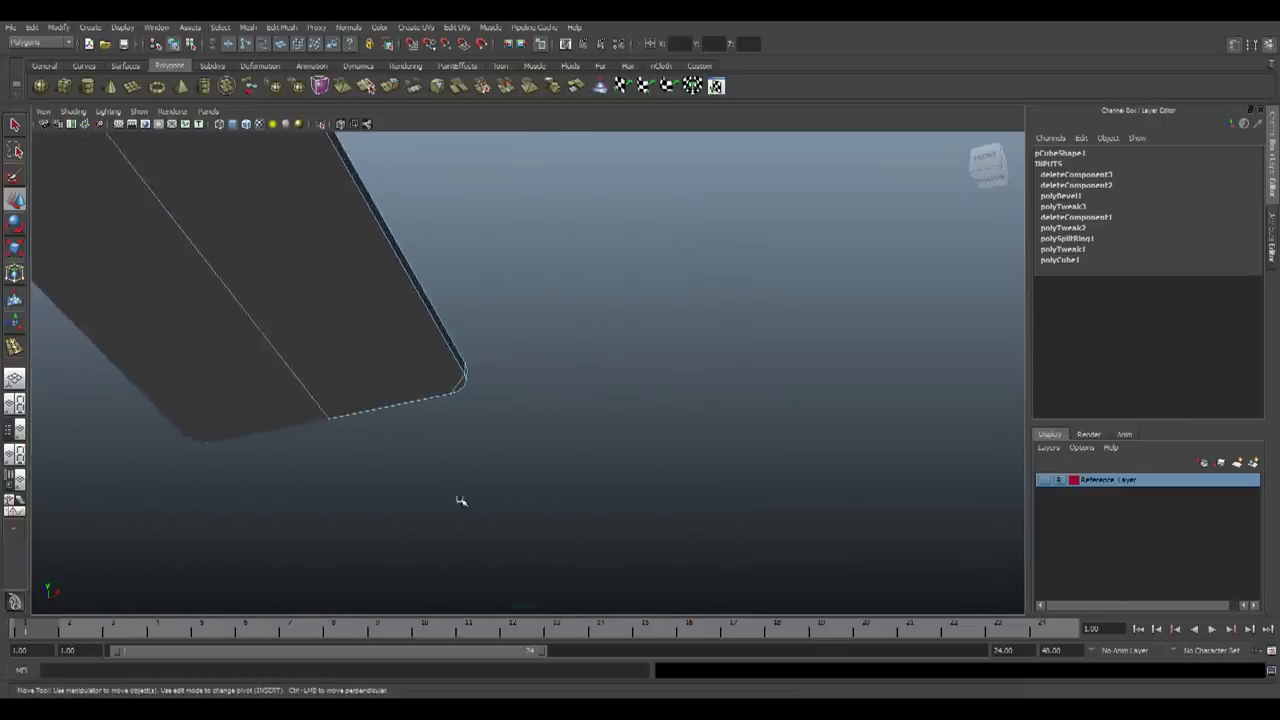
{"action": "left_click_drag", "start_coordinate": [526, 498], "coordinate": [418, 414], "text": "alt"}
{"action": "left_click", "coordinate": [334, 320]}
{"action": "left_click_drag", "start_coordinate": [334, 320], "coordinate": [561, 636], "text": "alt"}
{"action": "key", "text": "ctrl+a"}
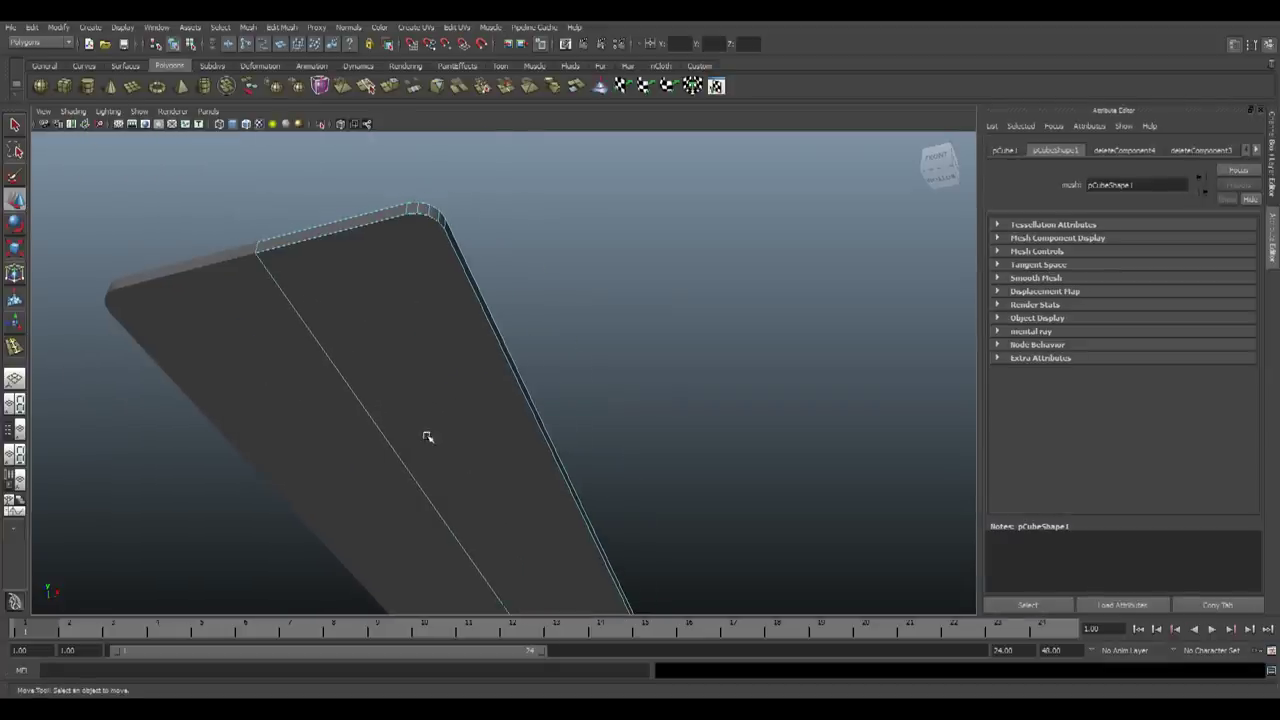
Select the large underside face of the right half
{"action": "left_click", "coordinate": [417, 305]}
{"action": "scroll", "coordinate": [417, 306], "scroll_direction": "down", "scroll_amount": 4}
{"action": "middle_click_drag", "start_coordinate": [486, 430], "coordinate": [531, 420], "text": "alt"}
{"action": "scroll", "coordinate": [537, 428], "scroll_direction": "up", "scroll_amount": 3}
{"action": "middle_click_drag", "start_coordinate": [453, 313], "coordinate": [461, 346], "text": "alt"}
Switch to the photo viewer and examine the corner on the remote's underside up close
{"action": "key", "text": "alt+Tab"}
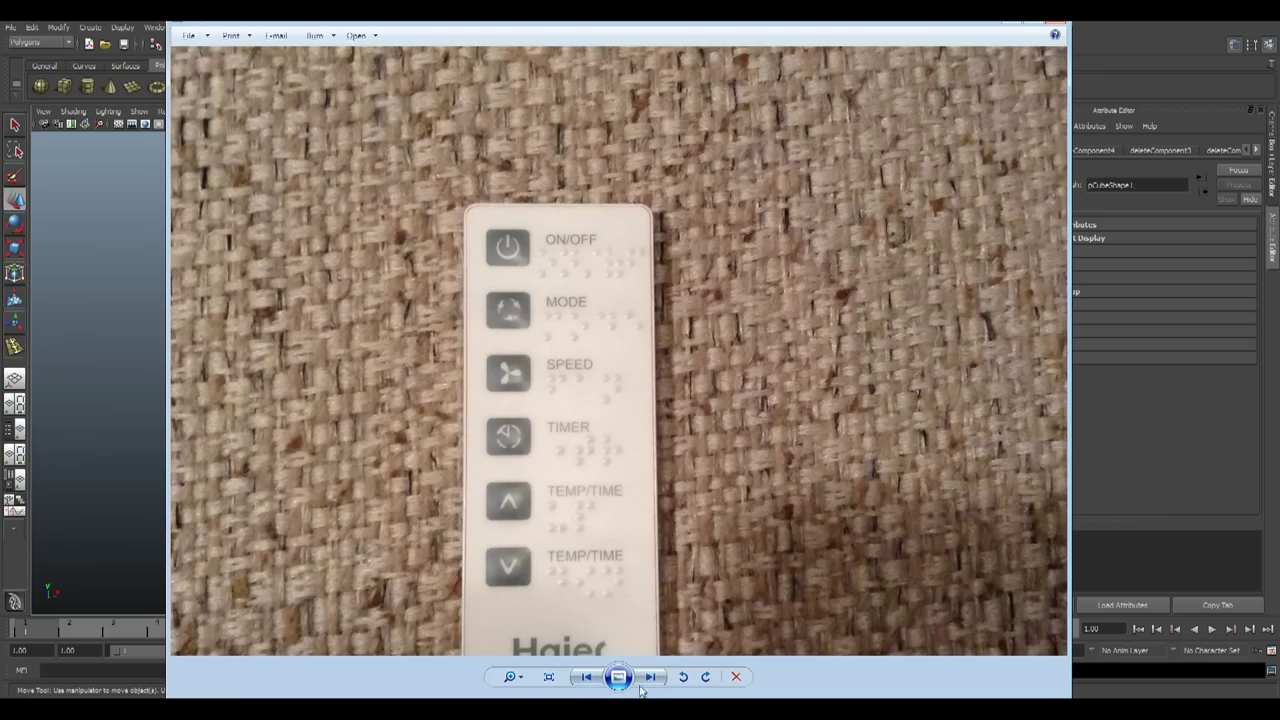
{"action": "left_click", "coordinate": [645, 688]}
{"action": "left_click", "coordinate": [647, 685]}
{"action": "scroll", "coordinate": [686, 240], "scroll_direction": "up", "scroll_amount": 8}
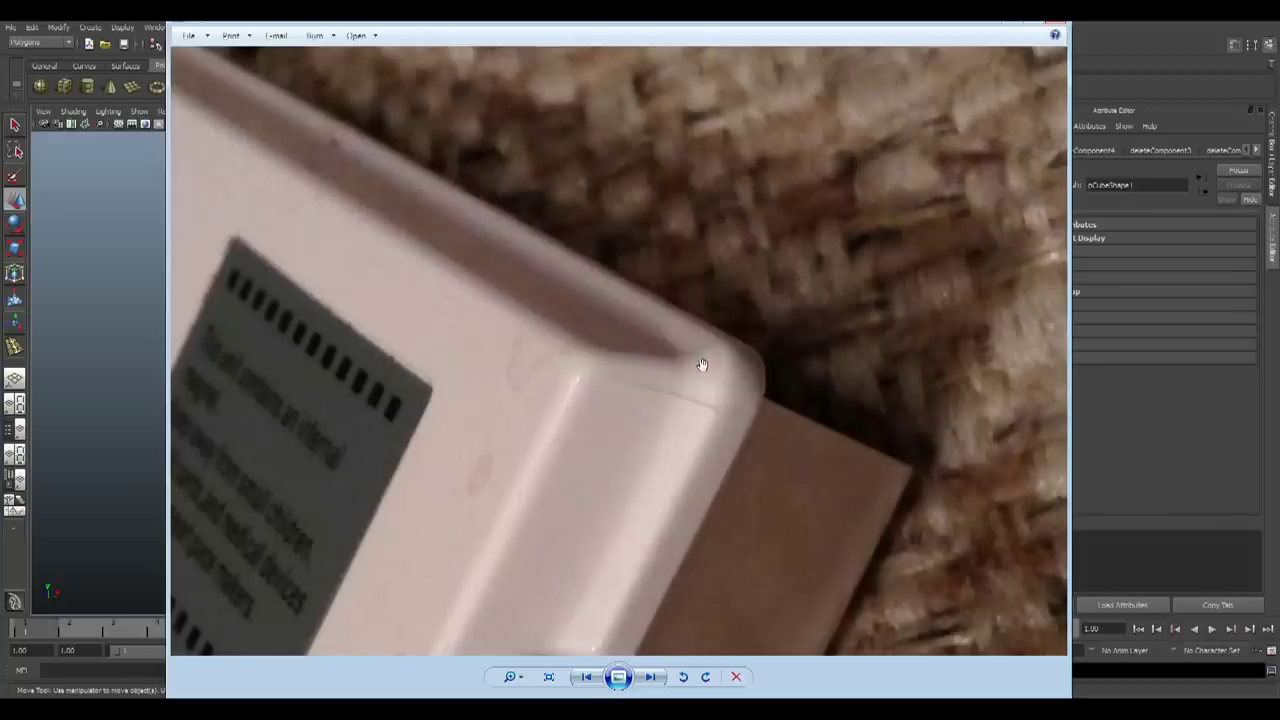
{"action": "left_click_drag", "start_coordinate": [700, 529], "coordinate": [662, 434]}
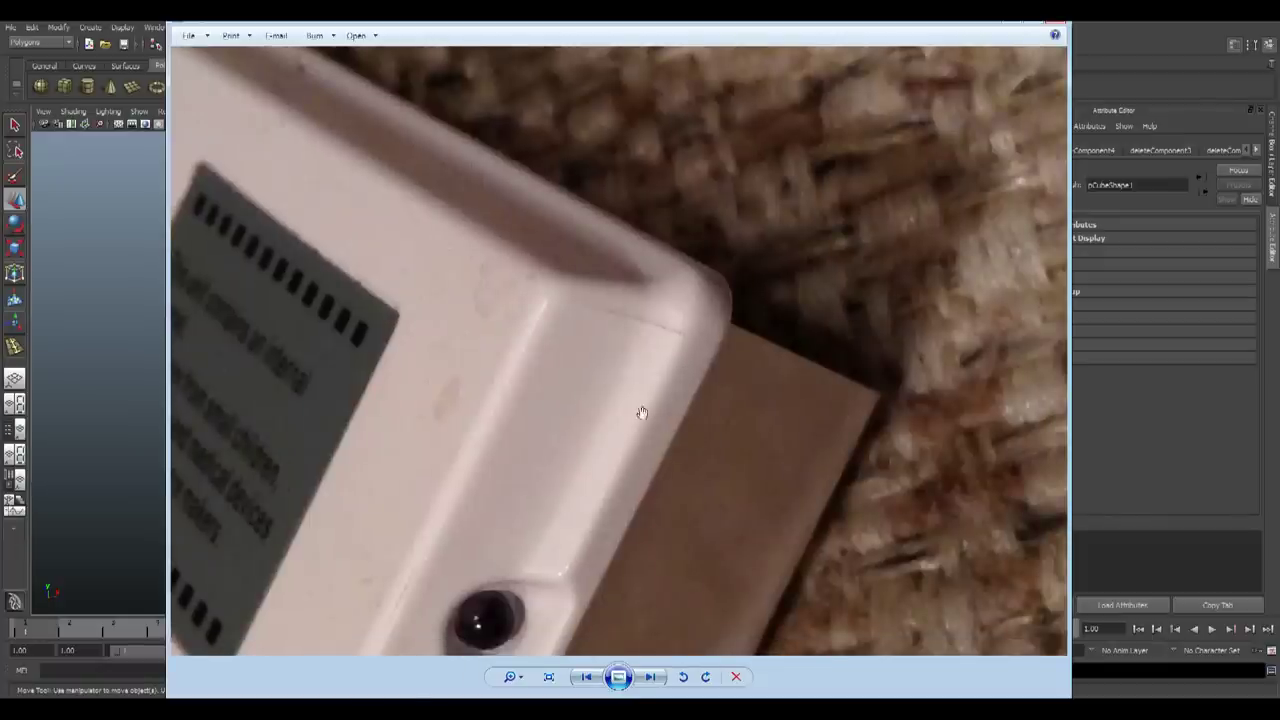
Return to Maya and extrude the underside face outward by about 0.17
{"action": "left_click_drag", "start_coordinate": [540, 462], "coordinate": [549, 443], "text": "alt"}
{"action": "left_click", "coordinate": [391, 86]}
{"action": "left_click_drag", "start_coordinate": [625, 410], "coordinate": [546, 466], "text": "alt"}
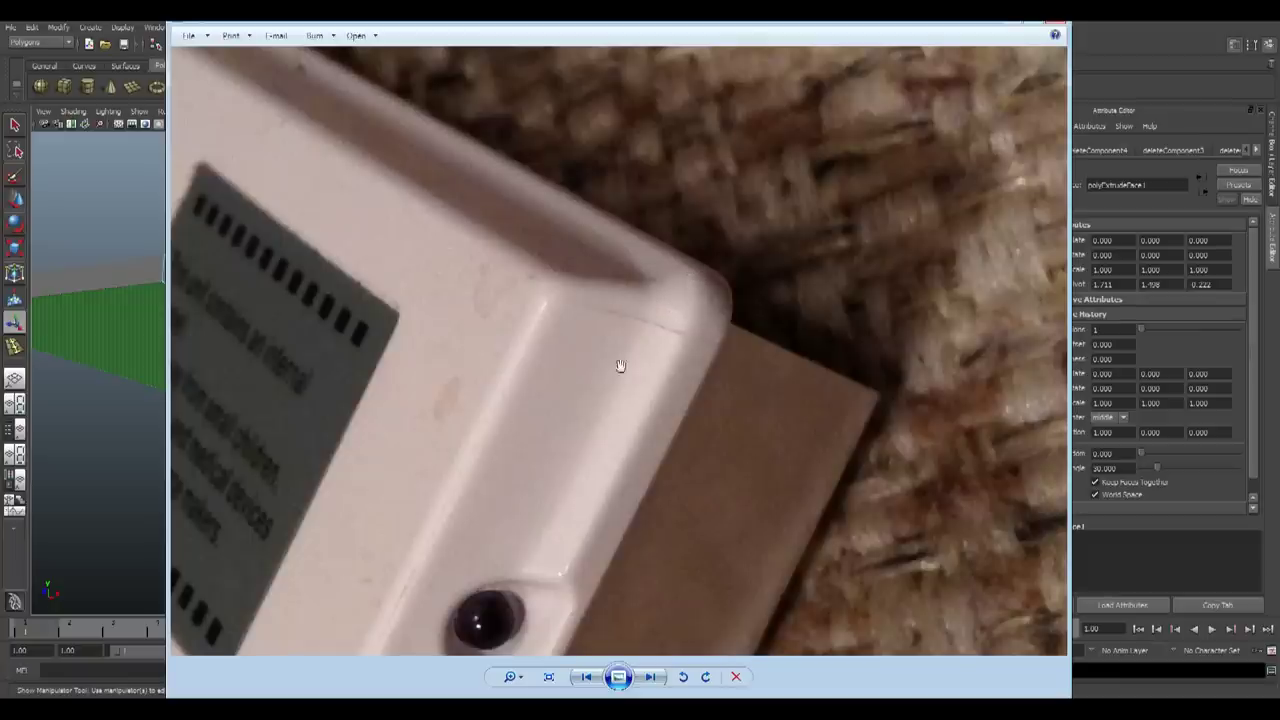
{"action": "key", "text": "alt+F4"}
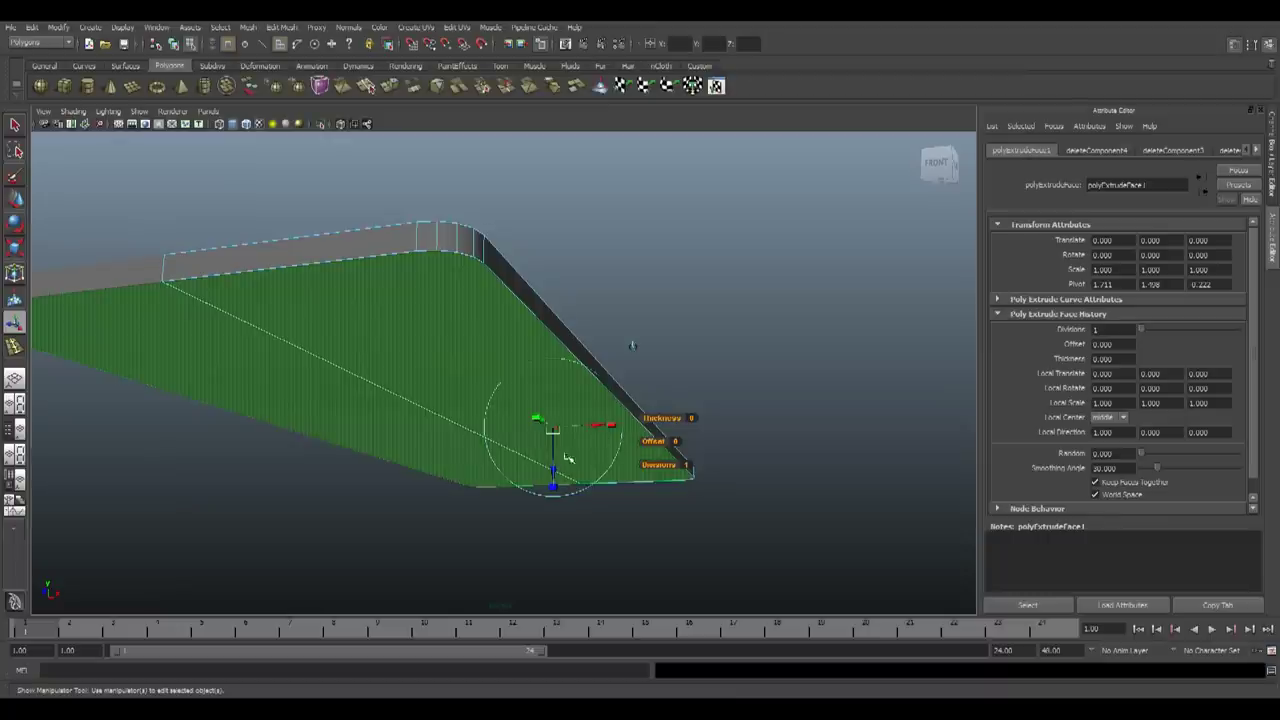
{"action": "mouse_move", "coordinate": [553, 470]}
{"action": "left_mouse_down"}
{"action": "mouse_move", "coordinate": [556, 482]}
{"action": "mouse_move", "coordinate": [540, 478]}
{"action": "left_mouse_up"}
{"action": "scroll", "coordinate": [592, 472], "scroll_direction": "down", "scroll_amount": 3}
{"action": "scroll", "coordinate": [592, 472], "scroll_direction": "up", "scroll_amount": 3}
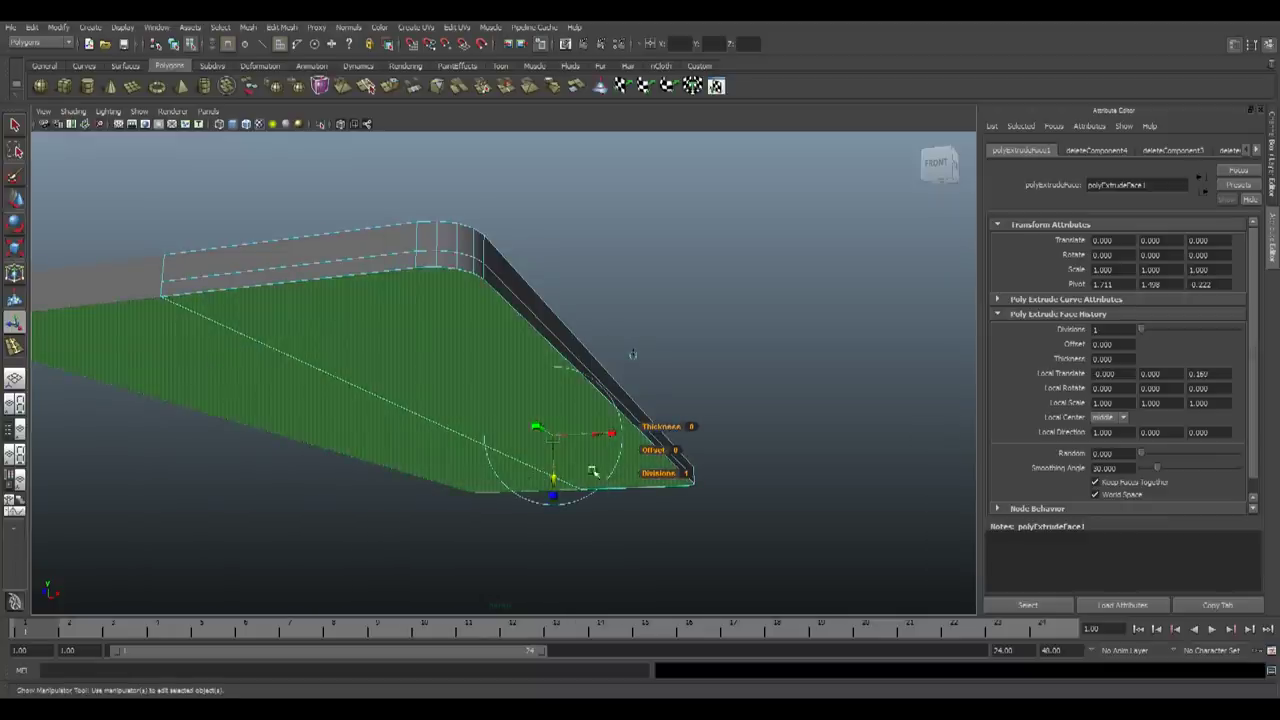
Scale the extruded underside face inward to about 0.805 across its width and 0.96 along its length
{"action": "left_click_drag", "start_coordinate": [614, 437], "coordinate": [561, 392]}
{"action": "left_click_drag", "start_coordinate": [553, 420], "coordinate": [517, 497], "text": "alt"}
{"action": "left_click_drag", "start_coordinate": [519, 383], "coordinate": [521, 378]}
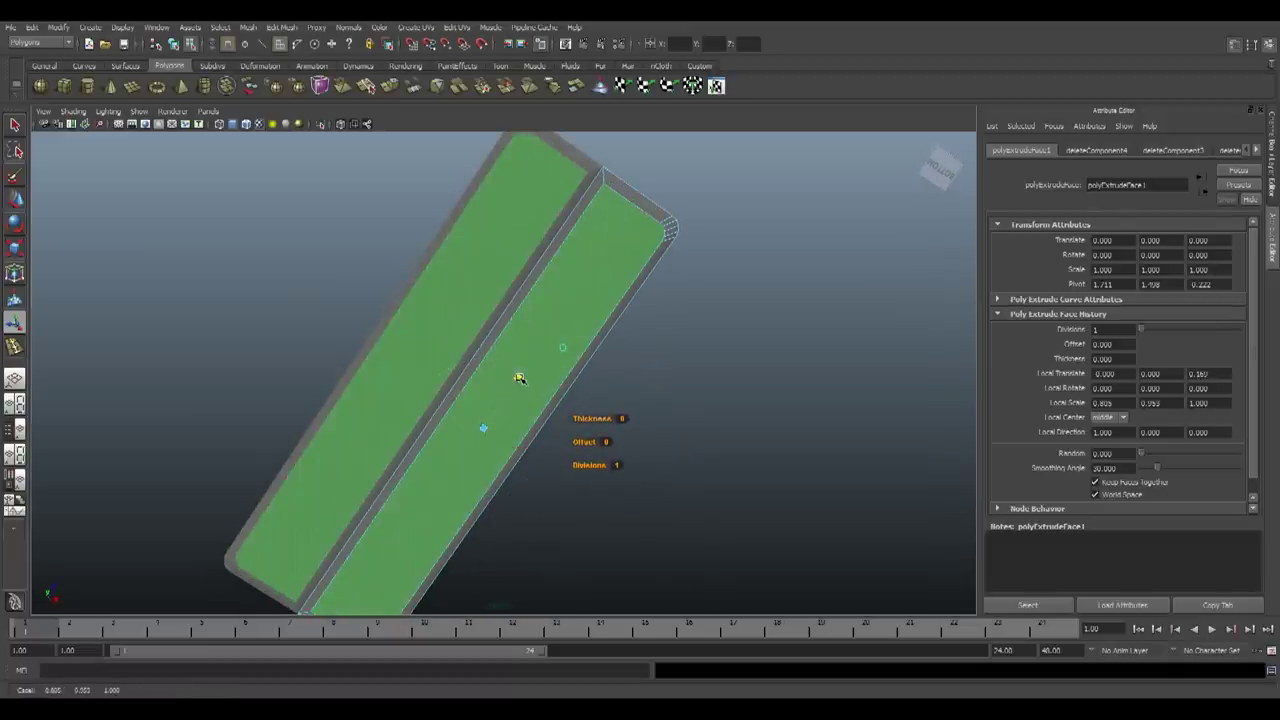
{"action": "left_click_drag", "start_coordinate": [520, 378], "coordinate": [740, 503], "text": "alt"}
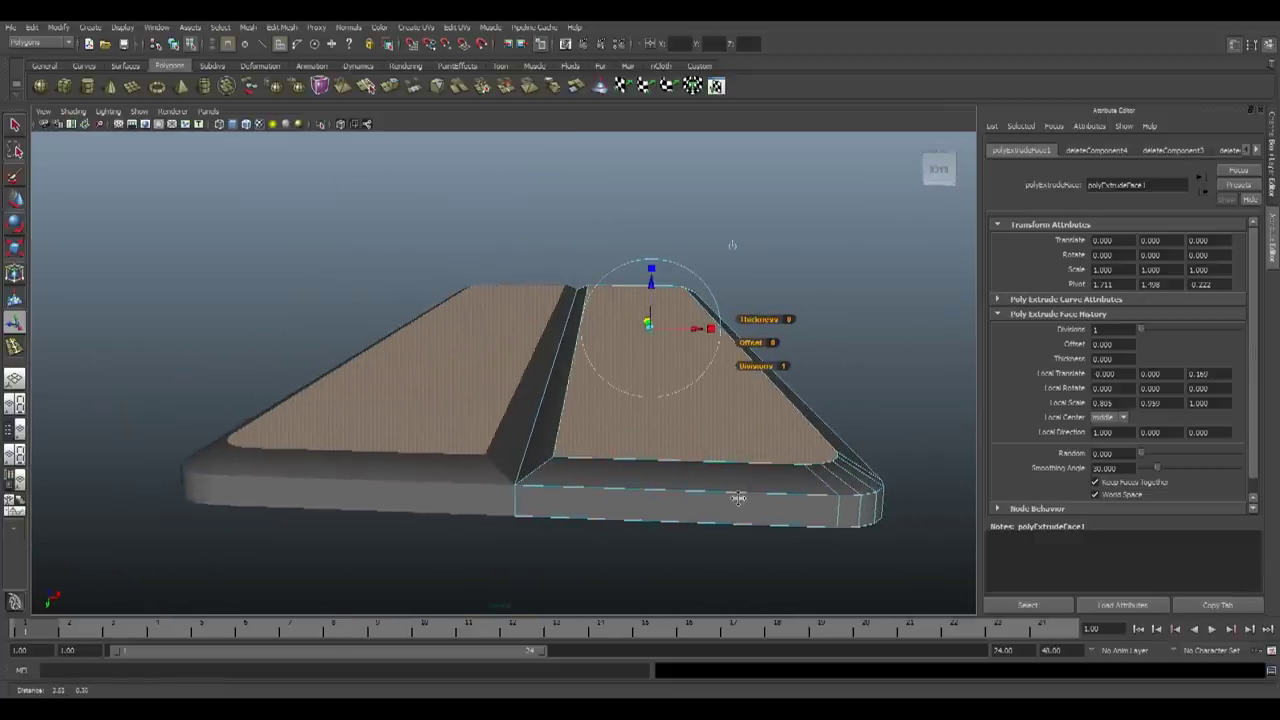
Compare the taper with the reference photo and widen the extruded face's scale to about 0.841 across
{"action": "key", "text": "alt+Tab"}
{"action": "key", "text": "alt+Tab"}
{"action": "key", "text": "alt+Tab"}
{"action": "key", "text": "alt+Tab"}
{"action": "left_click_drag", "start_coordinate": [689, 526], "coordinate": [574, 229], "text": "alt"}
{"action": "scroll", "coordinate": [578, 275], "scroll_direction": "down", "scroll_amount": 5}
{"action": "left_click_drag", "start_coordinate": [578, 275], "coordinate": [547, 289], "text": "alt"}
{"action": "left_click_drag", "start_coordinate": [603, 483], "coordinate": [657, 446], "text": "alt"}
{"action": "right_click_drag", "start_coordinate": [657, 446], "coordinate": [610, 515], "text": "alt"}
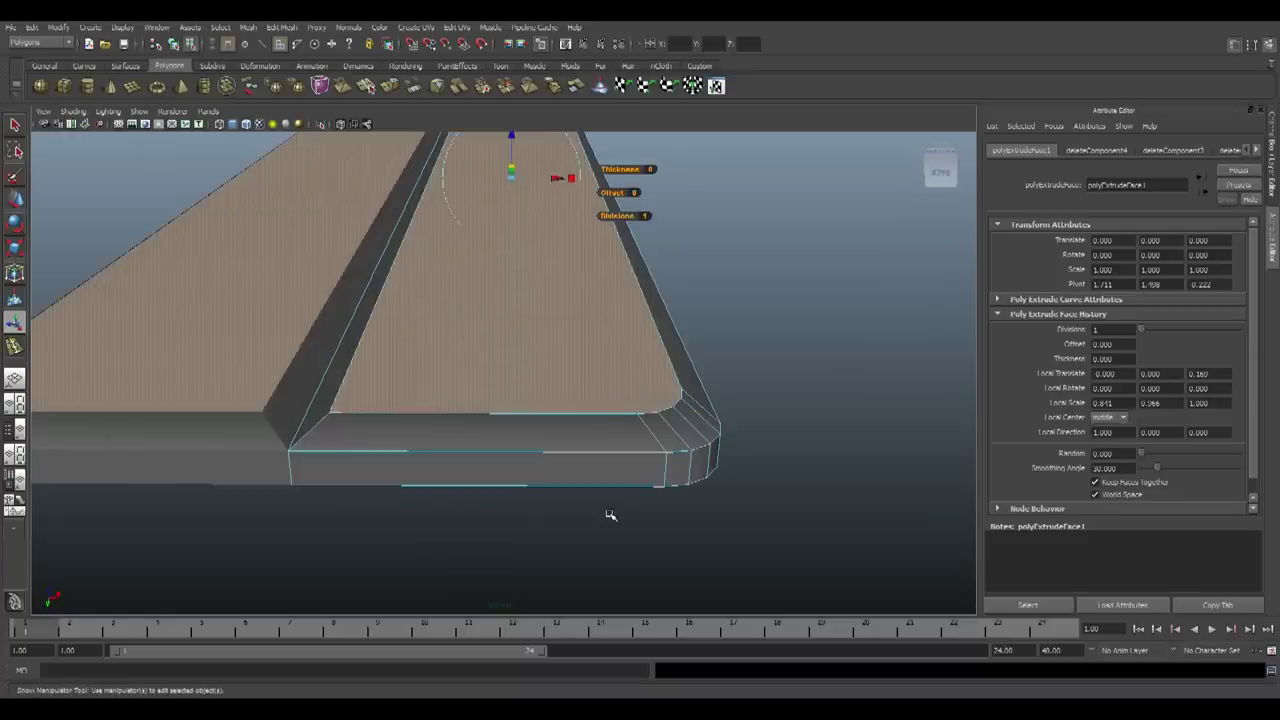
{"action": "key", "text": "ctrl+z"}
{"action": "right_click_drag", "start_coordinate": [623, 397], "coordinate": [535, 372], "text": "alt"}
{"action": "left_click_drag", "start_coordinate": [535, 372], "coordinate": [506, 402], "text": "alt"}
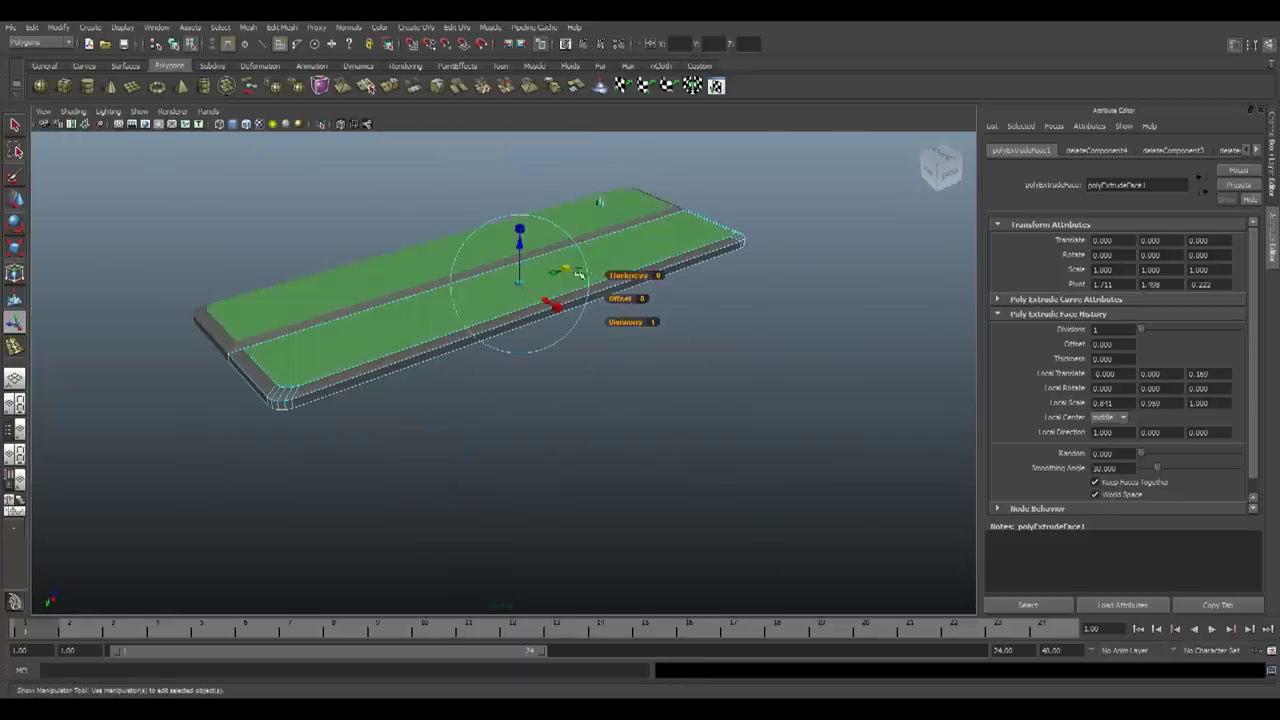
Fine-tune the extruded face's lengthwise scale to about 0.974 so the end slope is shorter
{"action": "left_click_drag", "start_coordinate": [567, 271], "coordinate": [567, 271]}
{"action": "left_click_drag", "start_coordinate": [457, 414], "coordinate": [365, 478], "text": "alt"}
{"action": "right_click_drag", "start_coordinate": [365, 478], "coordinate": [421, 490], "text": "alt"}
{"action": "left_click_drag", "start_coordinate": [421, 490], "coordinate": [523, 449], "text": "alt"}
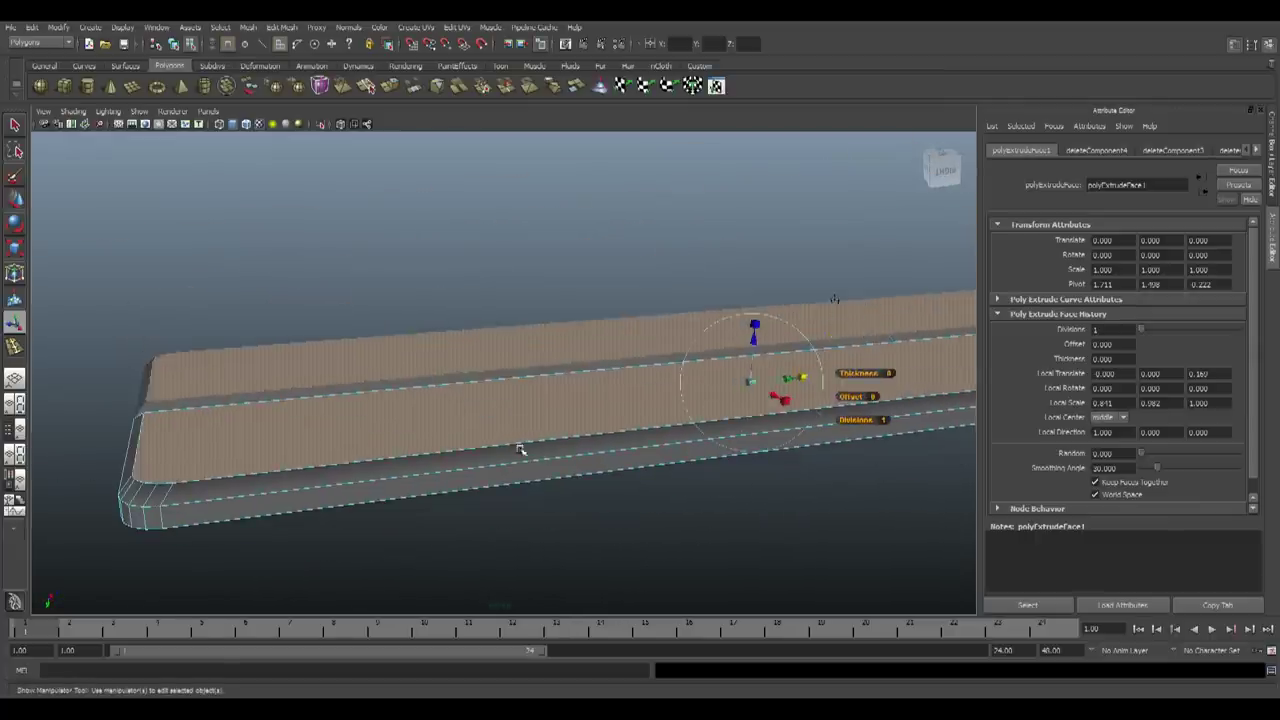
{"action": "left_click_drag", "start_coordinate": [803, 380], "coordinate": [801, 380]}
{"action": "key", "text": "ctrl+z"}
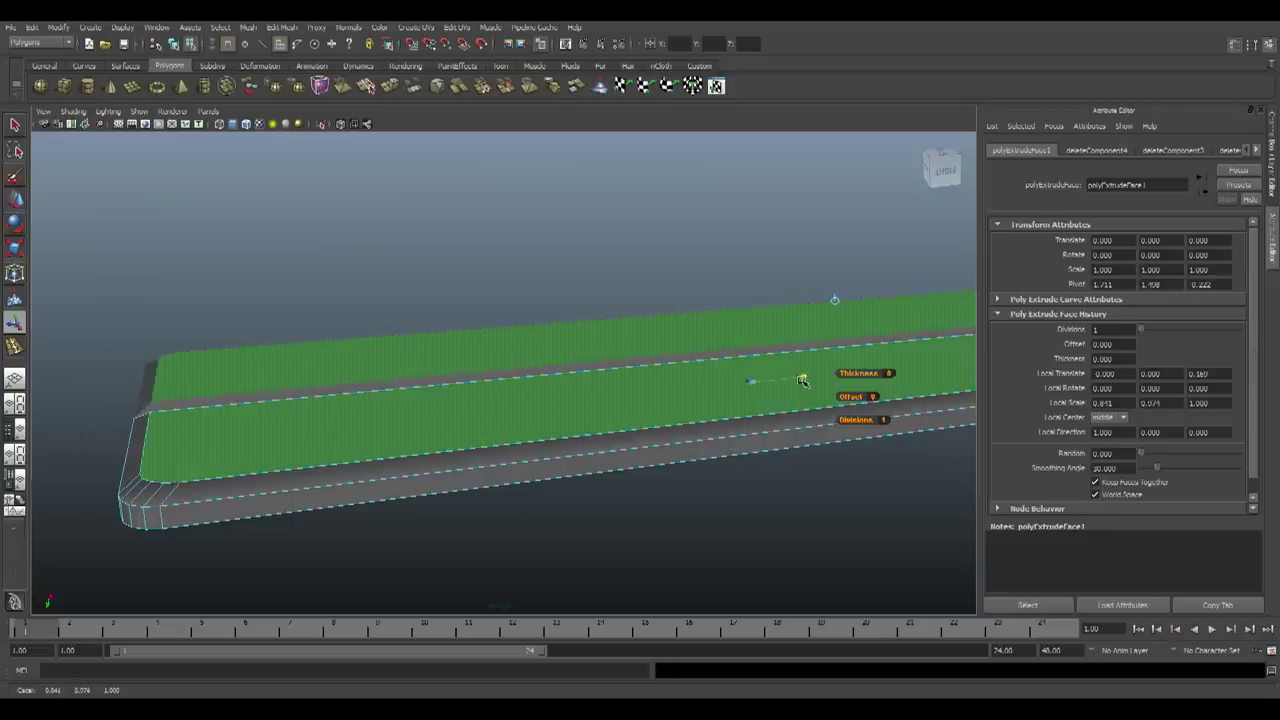
Delete the sloped inner face along the center seam of the right half
{"action": "left_click_drag", "start_coordinate": [492, 400], "coordinate": [557, 452], "text": "alt"}
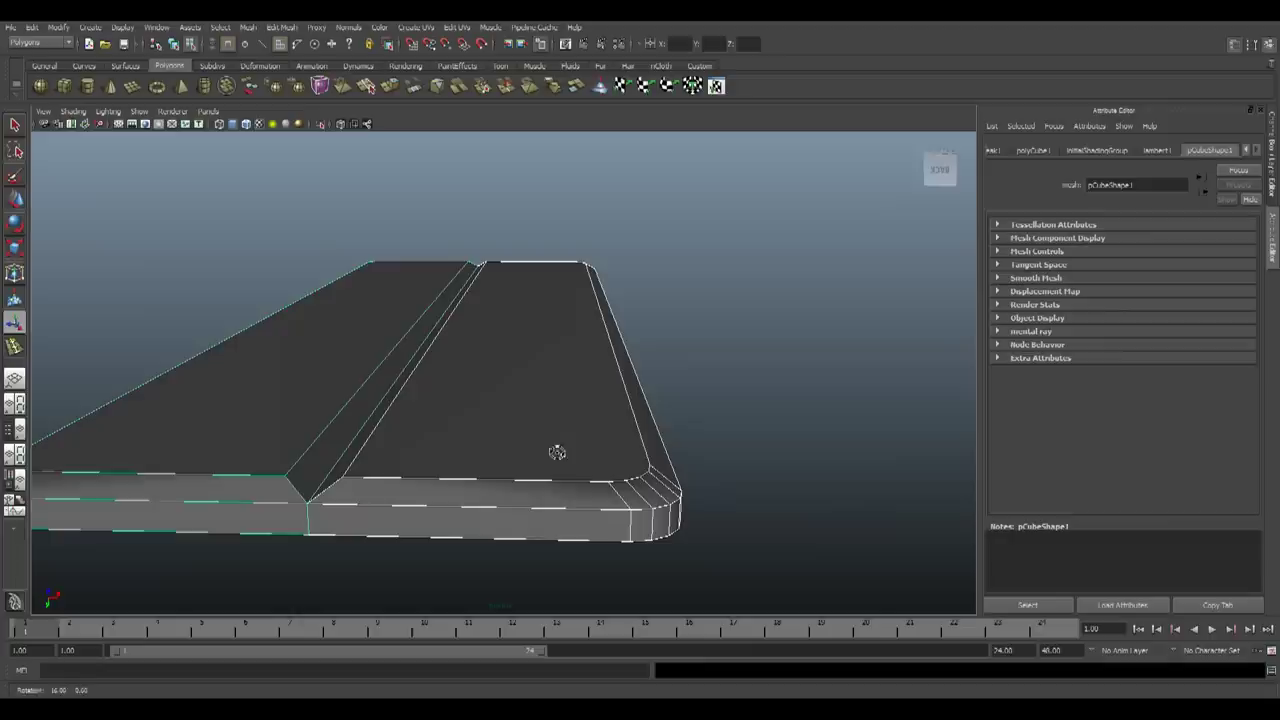
{"action": "left_click", "coordinate": [524, 424]}
{"action": "left_click", "coordinate": [394, 392]}
{"action": "left_click_drag", "start_coordinate": [394, 392], "coordinate": [531, 411], "text": "alt"}
{"action": "key", "text": "Delete"}
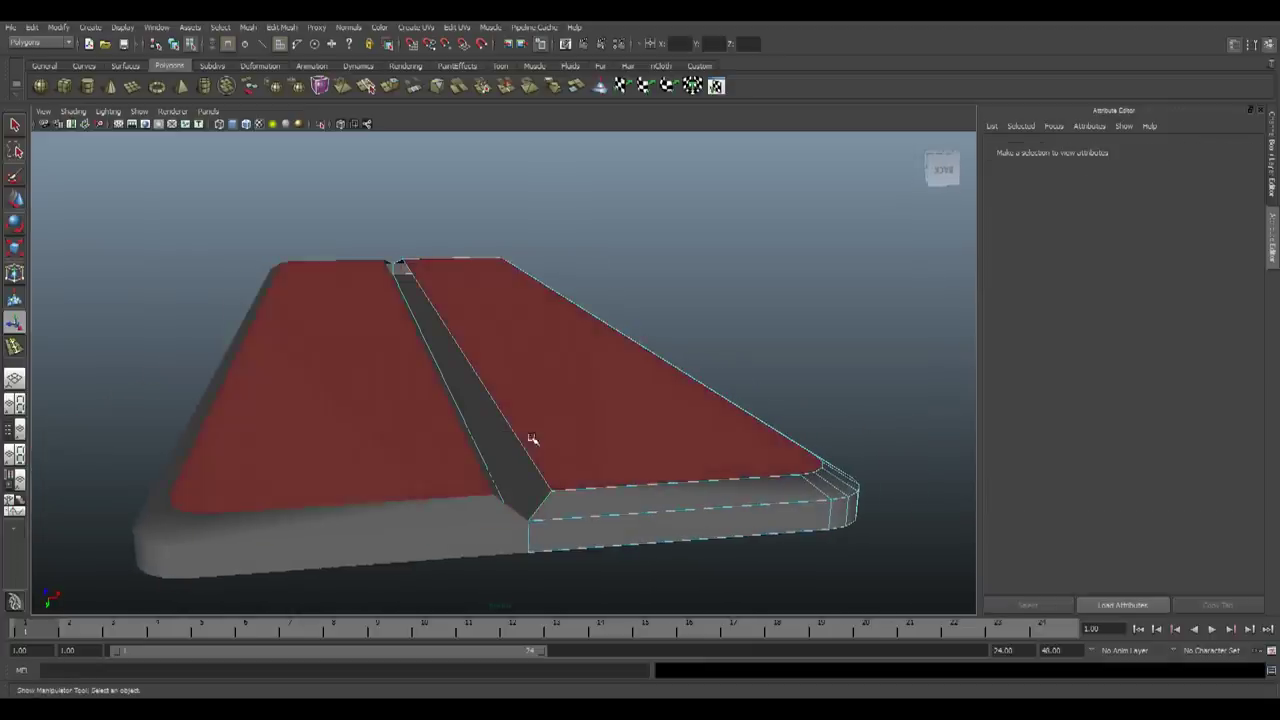
Display wireframe on the shaded model and snap the raised seam vertex at one end onto the center line
{"action": "left_click", "coordinate": [551, 491]}
{"action": "left_click_drag", "start_coordinate": [551, 491], "coordinate": [672, 535], "text": "alt"}
{"action": "middle_click_drag", "start_coordinate": [672, 535], "coordinate": [500, 405], "text": "alt"}
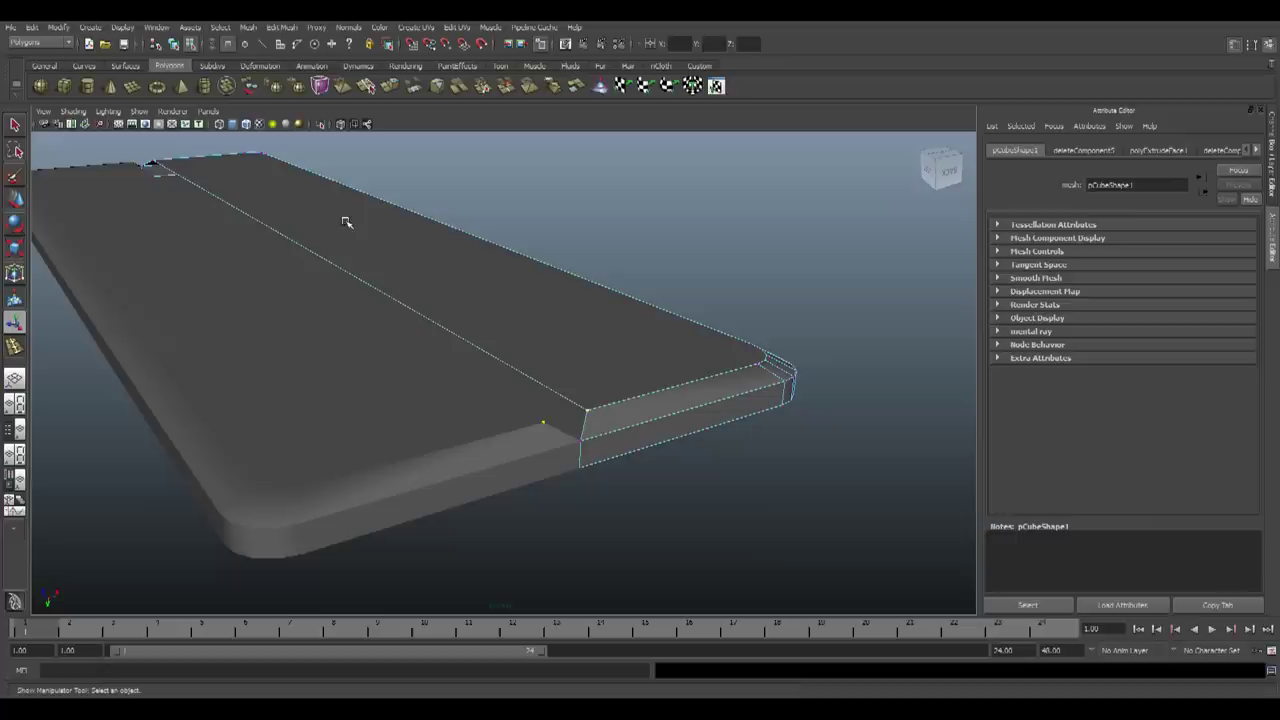
{"action": "left_click", "coordinate": [246, 125]}
{"action": "middle_click_drag", "start_coordinate": [475, 330], "coordinate": [437, 321], "text": "alt"}
{"action": "key", "text": "w"}
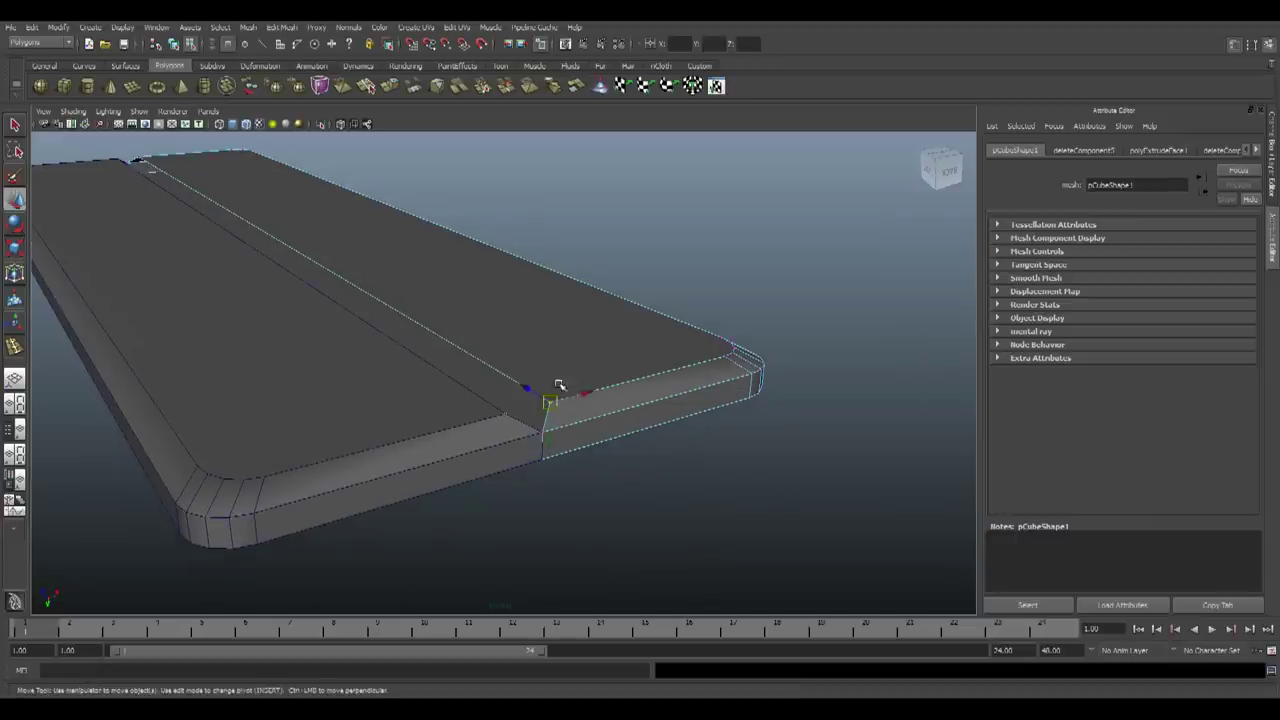
{"action": "left_click_drag", "start_coordinate": [585, 393], "coordinate": [574, 398]}
{"action": "middle_click", "coordinate": [543, 434]}
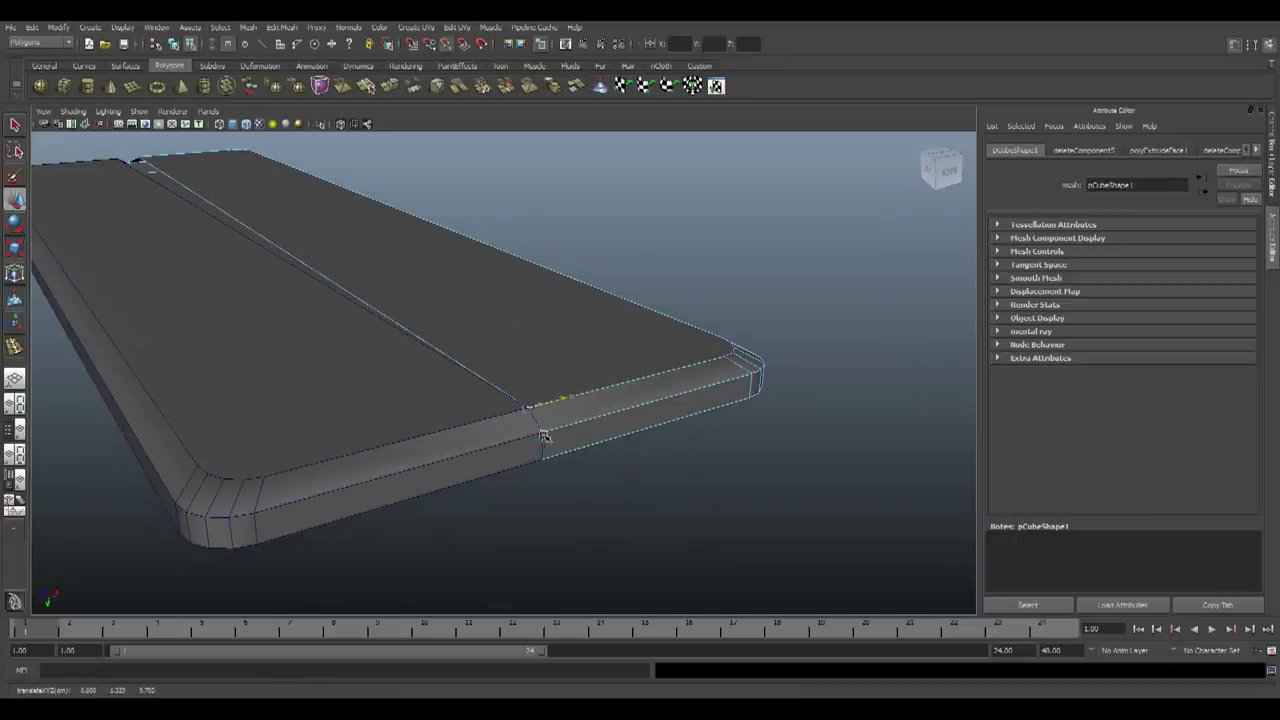
Snap the raised seam vertex at the opposite end onto the center line and return to object mode
{"action": "left_click_drag", "start_coordinate": [511, 438], "coordinate": [568, 352], "text": "alt"}
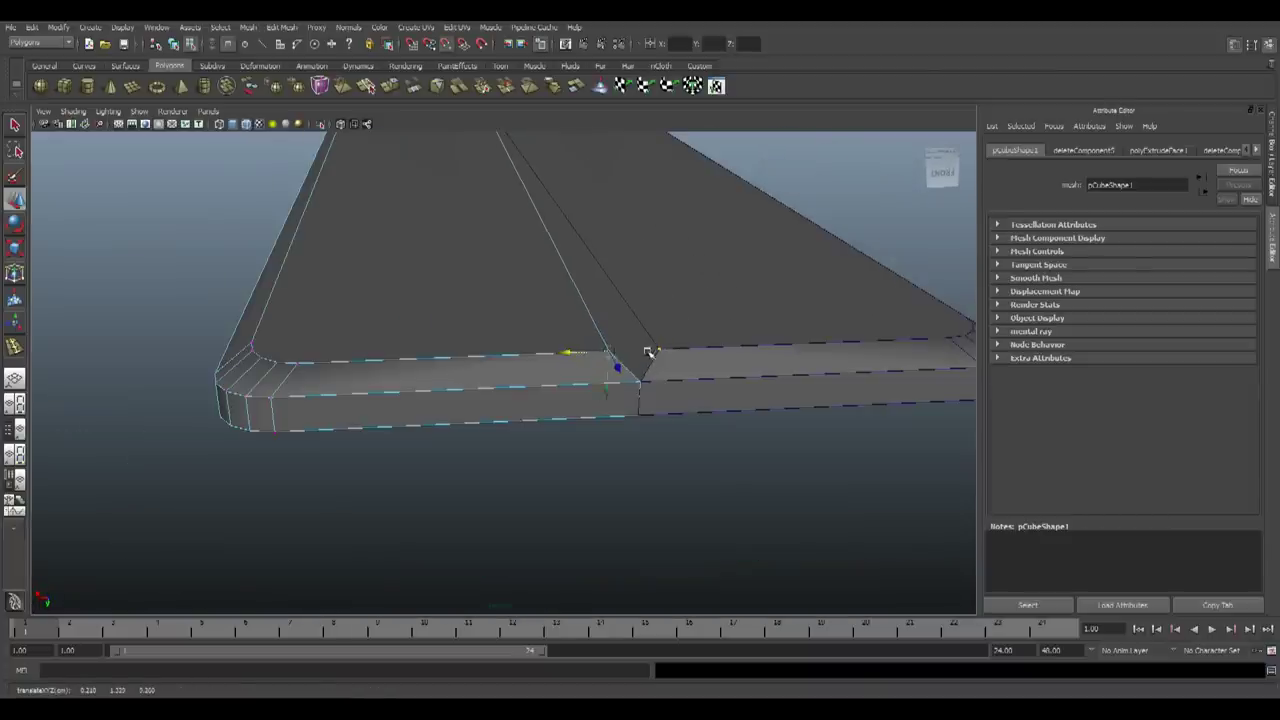
{"action": "middle_click", "coordinate": [655, 352]}
{"action": "scroll", "coordinate": [598, 304], "scroll_direction": "down", "scroll_amount": 5}
{"action": "key", "text": "F8"}
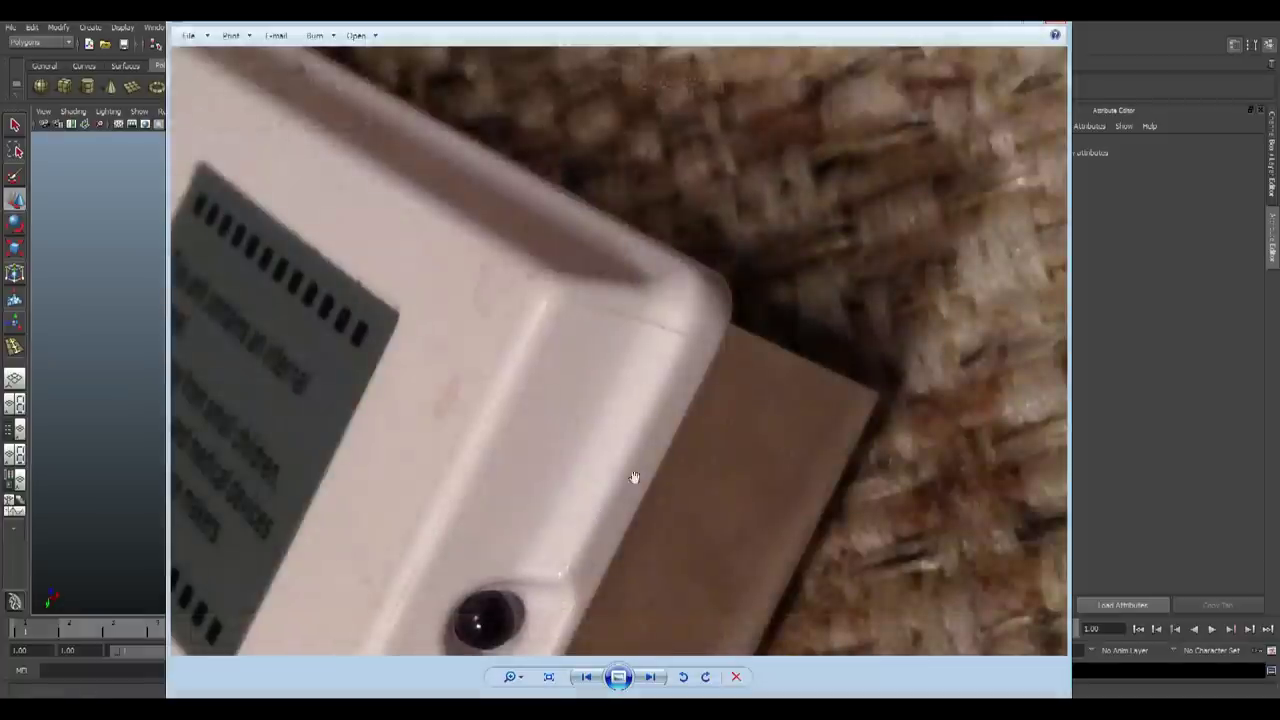
Examine the rounded edges and corner of the remote's underside in the reference photo, and return to Maya
{"action": "scroll", "coordinate": [645, 462], "scroll_direction": "up", "scroll_amount": 2}
{"action": "scroll", "coordinate": [645, 325], "scroll_direction": "up", "scroll_amount": 1}
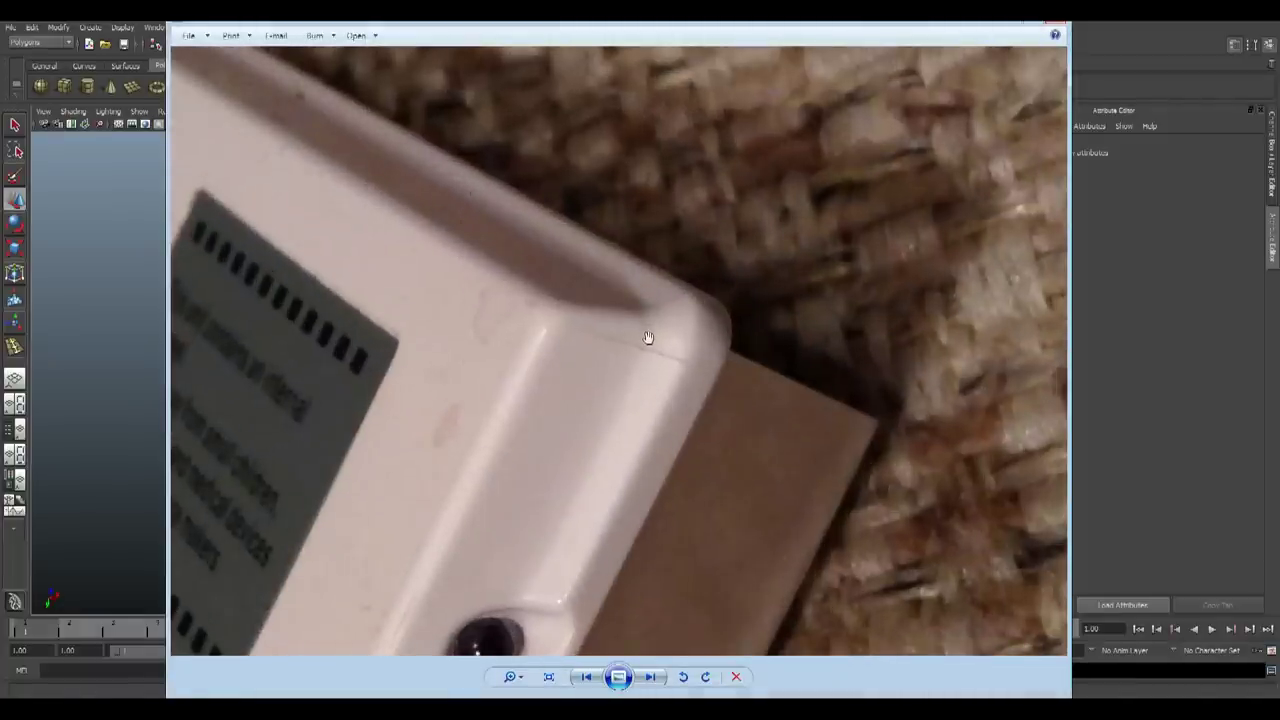
{"action": "scroll", "coordinate": [648, 359], "scroll_direction": "up", "scroll_amount": 2}
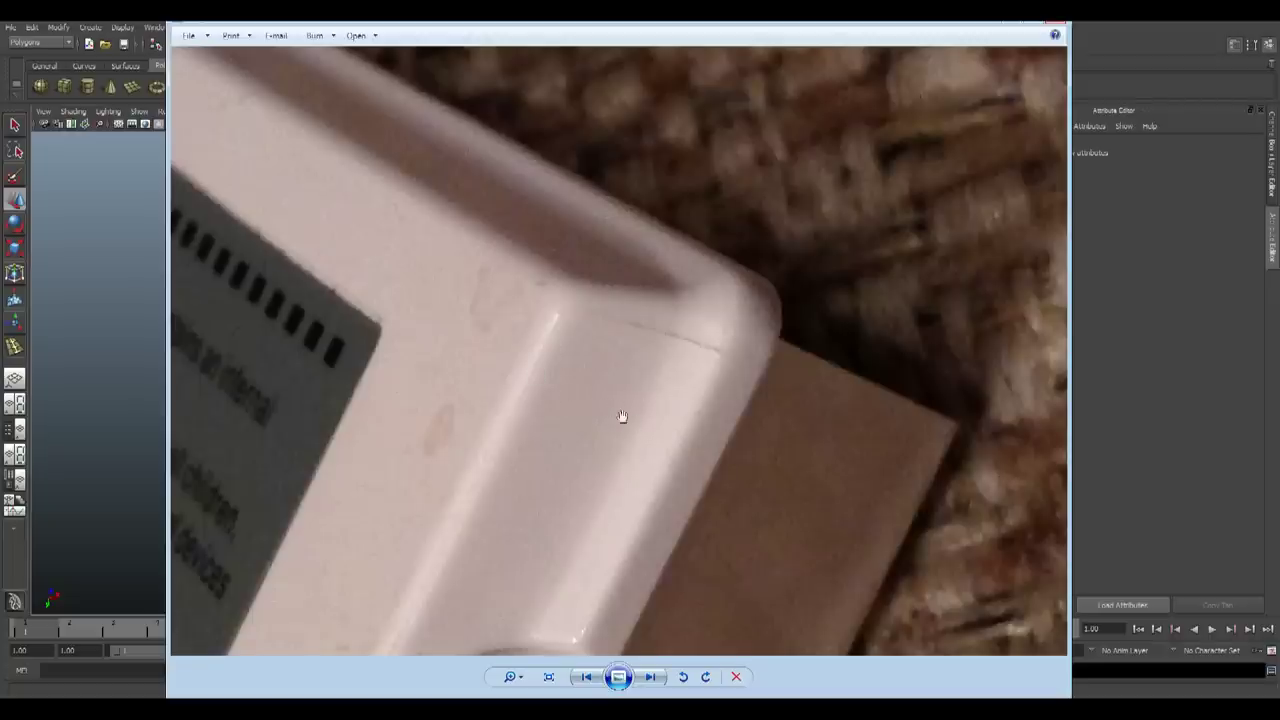
{"action": "key", "text": "alt+Tab"}
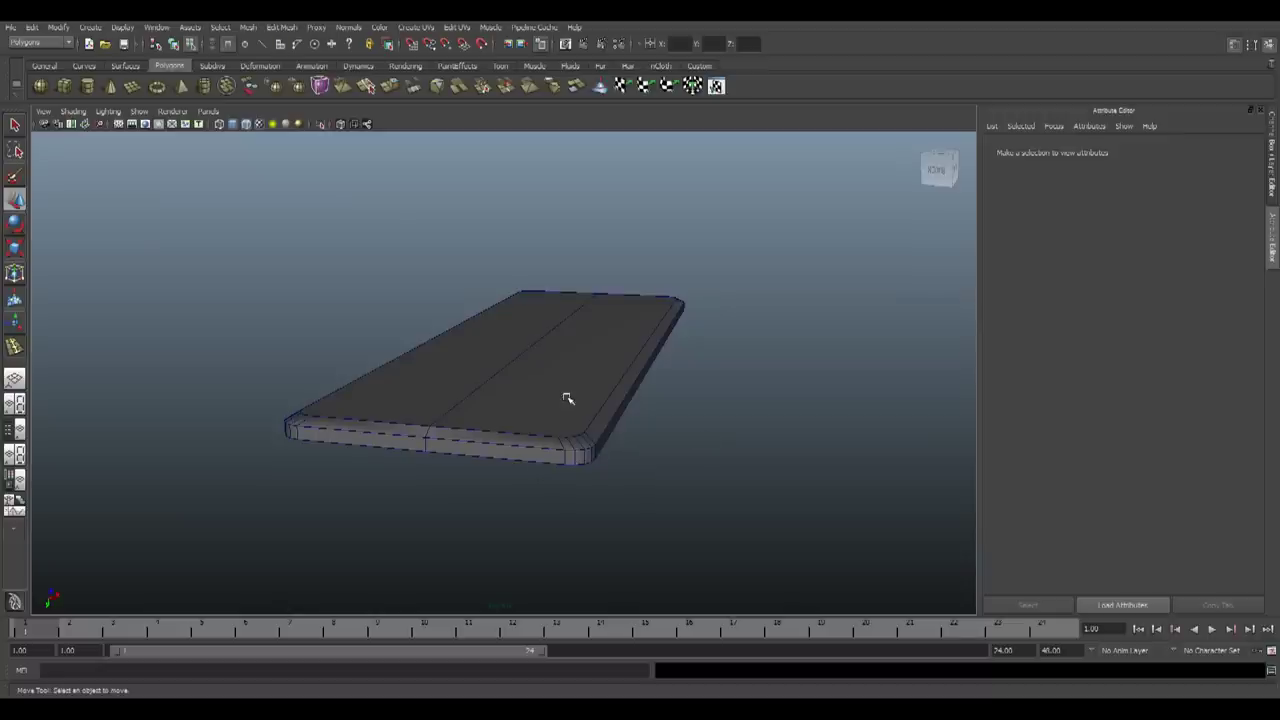
Extrude the large underside face of the remote outward to a local Z translation of about 0.645
{"action": "left_click", "coordinate": [562, 376]}
{"action": "scroll", "coordinate": [600, 485], "scroll_direction": "up", "scroll_amount": 3}
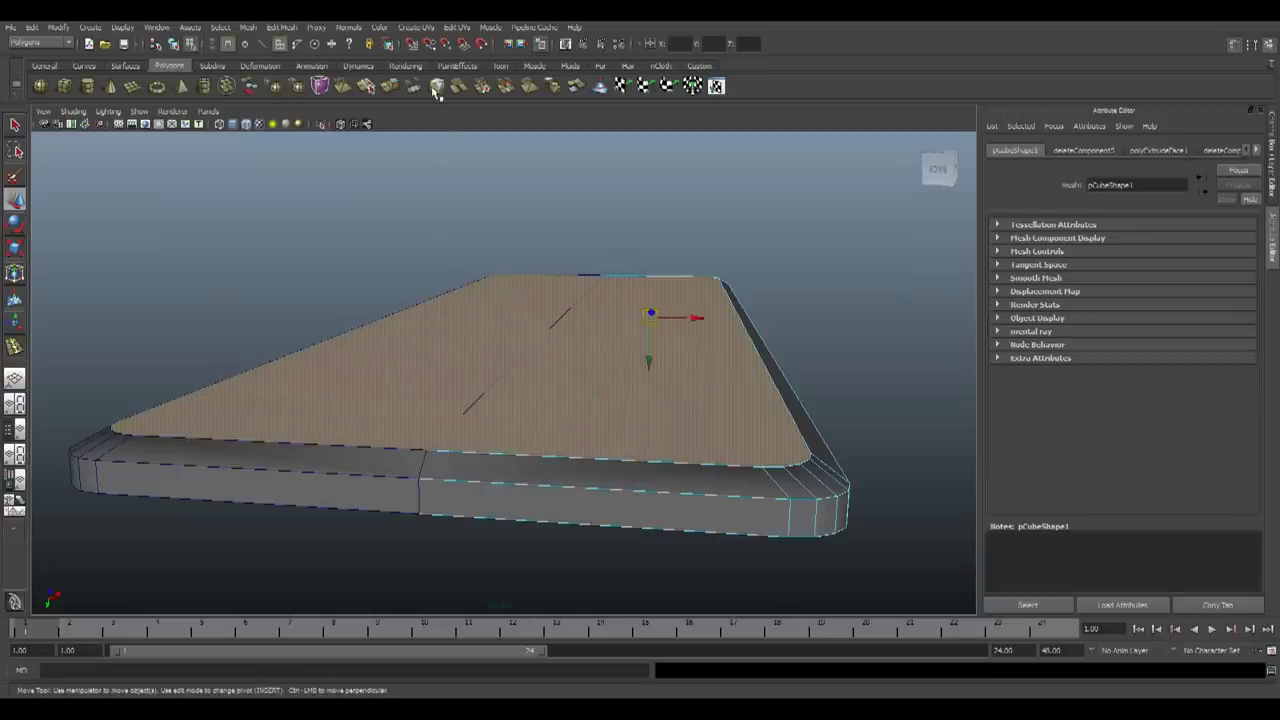
{"action": "left_click", "coordinate": [397, 90]}
{"action": "left_click_drag", "start_coordinate": [631, 341], "coordinate": [646, 382], "text": "alt"}
{"action": "key", "text": "alt+Tab"}
{"action": "key", "text": "alt+Tab"}
{"action": "left_click_drag", "start_coordinate": [652, 290], "coordinate": [643, 248]}
{"action": "right_click_drag", "start_coordinate": [665, 350], "coordinate": [603, 377], "text": "alt"}
{"action": "left_click_drag", "start_coordinate": [603, 377], "coordinate": [490, 356], "text": "alt"}
{"action": "right_click_drag", "start_coordinate": [482, 366], "coordinate": [493, 372], "text": "alt"}
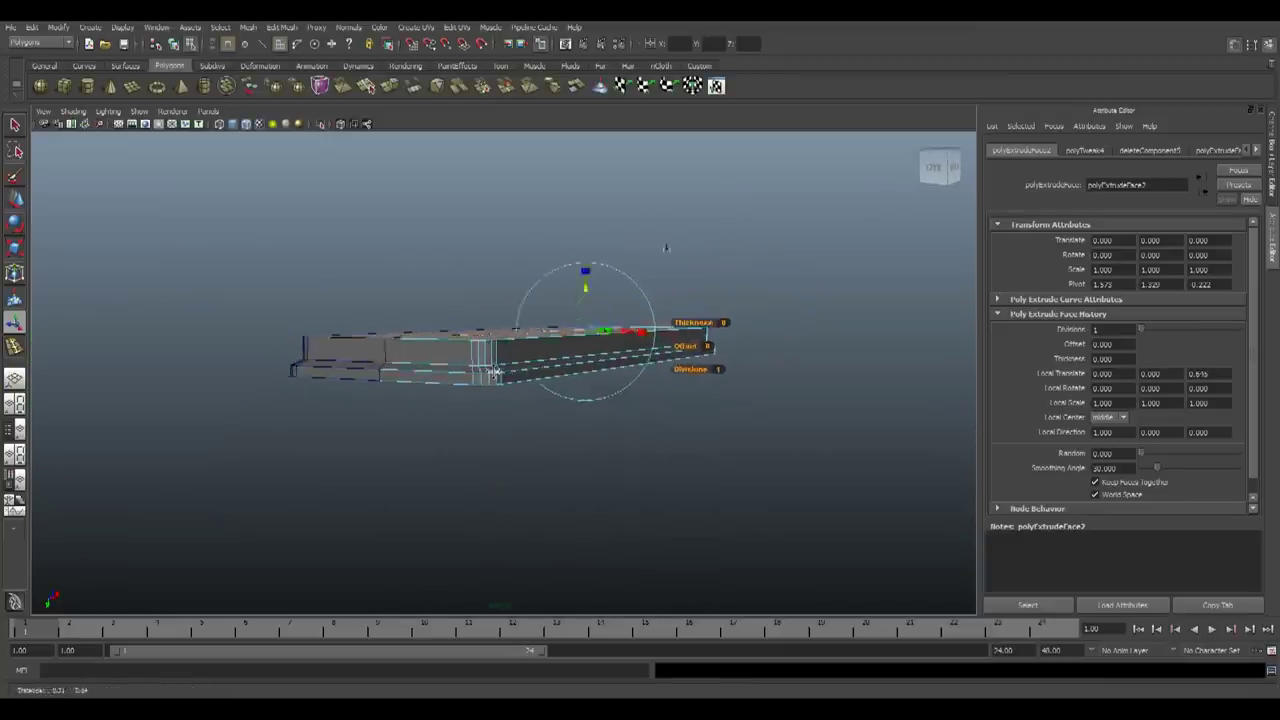
Raise the underside extrusion further to a local Z translation of about 0.715
{"action": "right_click_drag", "start_coordinate": [665, 248], "coordinate": [757, 234], "text": "alt"}
{"action": "left_click_drag", "start_coordinate": [676, 275], "coordinate": [661, 273]}
{"action": "left_click_drag", "start_coordinate": [510, 346], "coordinate": [590, 397], "text": "alt"}
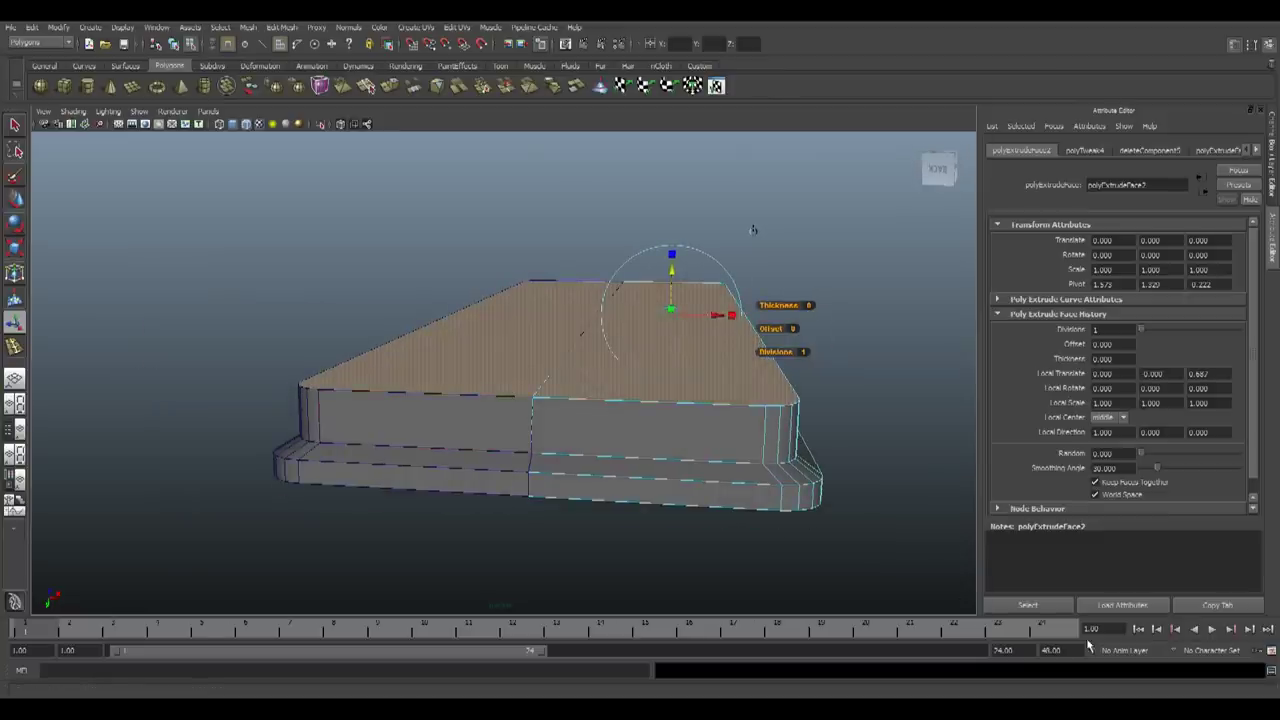
{"action": "left_click_drag", "start_coordinate": [670, 272], "coordinate": [638, 373]}
{"action": "scroll", "coordinate": [642, 388], "scroll_direction": "down", "scroll_amount": 4}
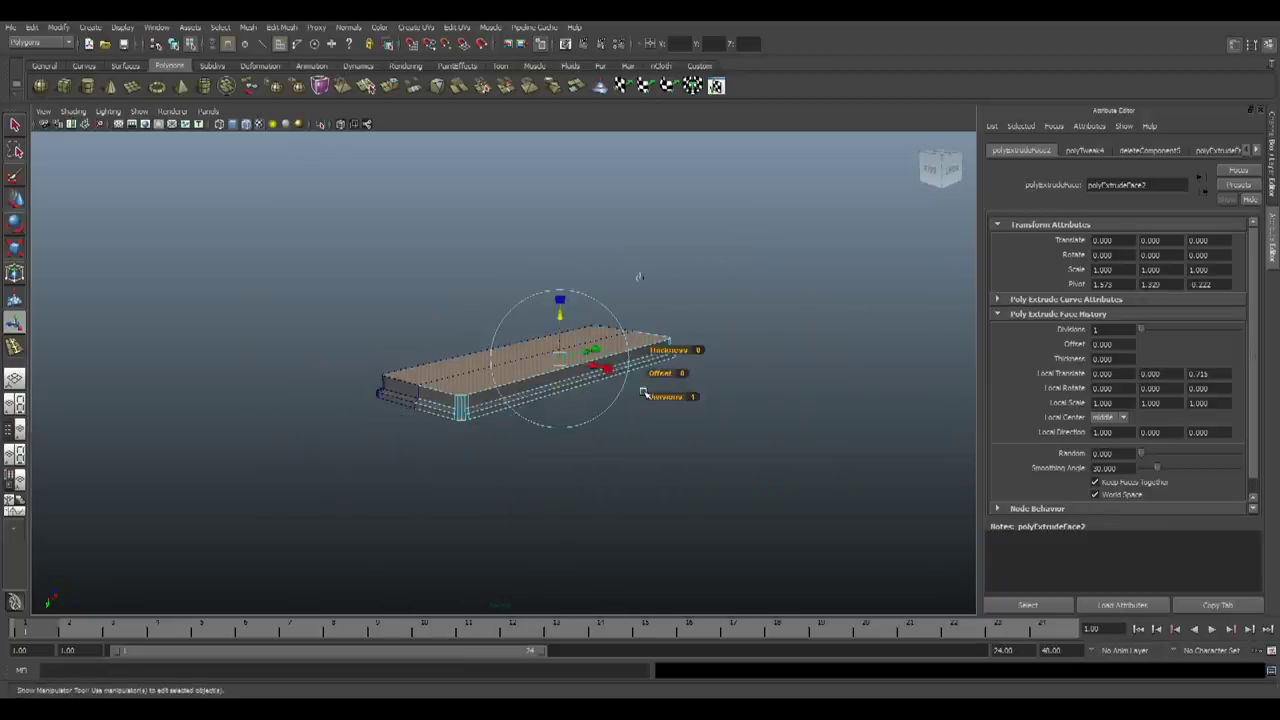
Compare with the reference photo and shrink the extruded face to a local scale of about 0.816 by 0.960 for sloped sides
{"action": "scroll", "coordinate": [526, 460], "scroll_direction": "up", "scroll_amount": 8}
{"action": "scroll", "coordinate": [526, 460], "scroll_direction": "down", "scroll_amount": 4}
{"action": "left_click_drag", "start_coordinate": [526, 460], "coordinate": [571, 438], "text": "alt"}
{"action": "key", "text": "alt+Tab"}
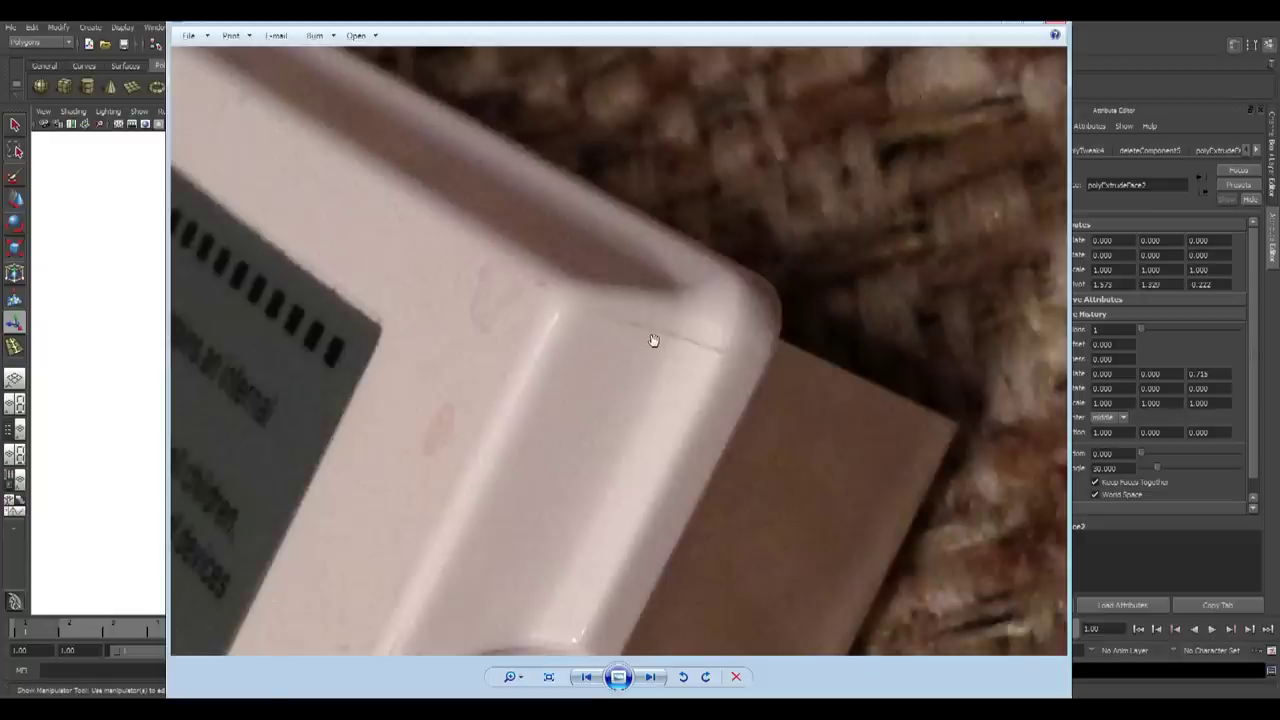
{"action": "key", "text": "alt+Tab"}
{"action": "left_click_drag", "start_coordinate": [734, 389], "coordinate": [744, 471], "text": "alt"}
{"action": "left_click_drag", "start_coordinate": [707, 328], "coordinate": [625, 357]}
{"action": "left_click_drag", "start_coordinate": [455, 485], "coordinate": [617, 558], "text": "alt"}
Look at the remote straight from below in an orthographic view and hide the grid
{"action": "key", "text": "space"}
{"action": "key", "text": "space"}
{"action": "key", "text": "space"}
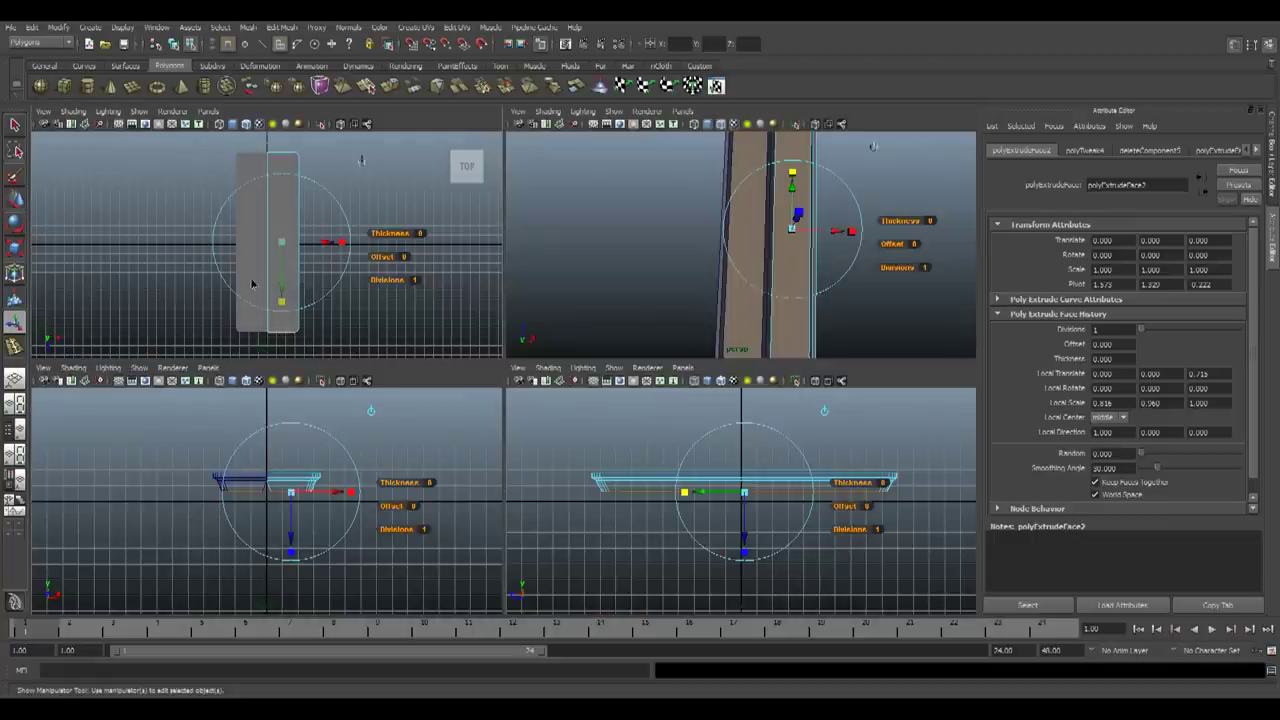
{"action": "key", "text": "space"}
{"action": "scroll", "coordinate": [543, 423], "scroll_direction": "up", "scroll_amount": 2}
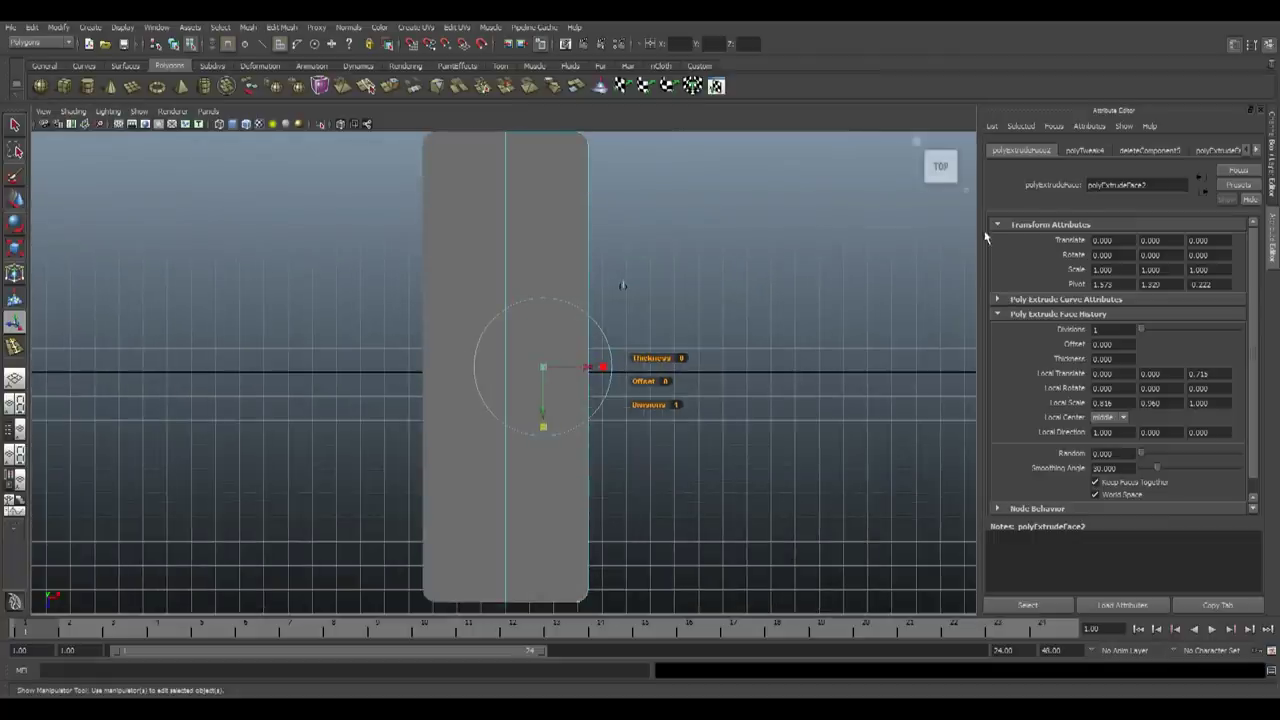
{"action": "scroll", "coordinate": [760, 280], "scroll_direction": "down", "scroll_amount": 1}
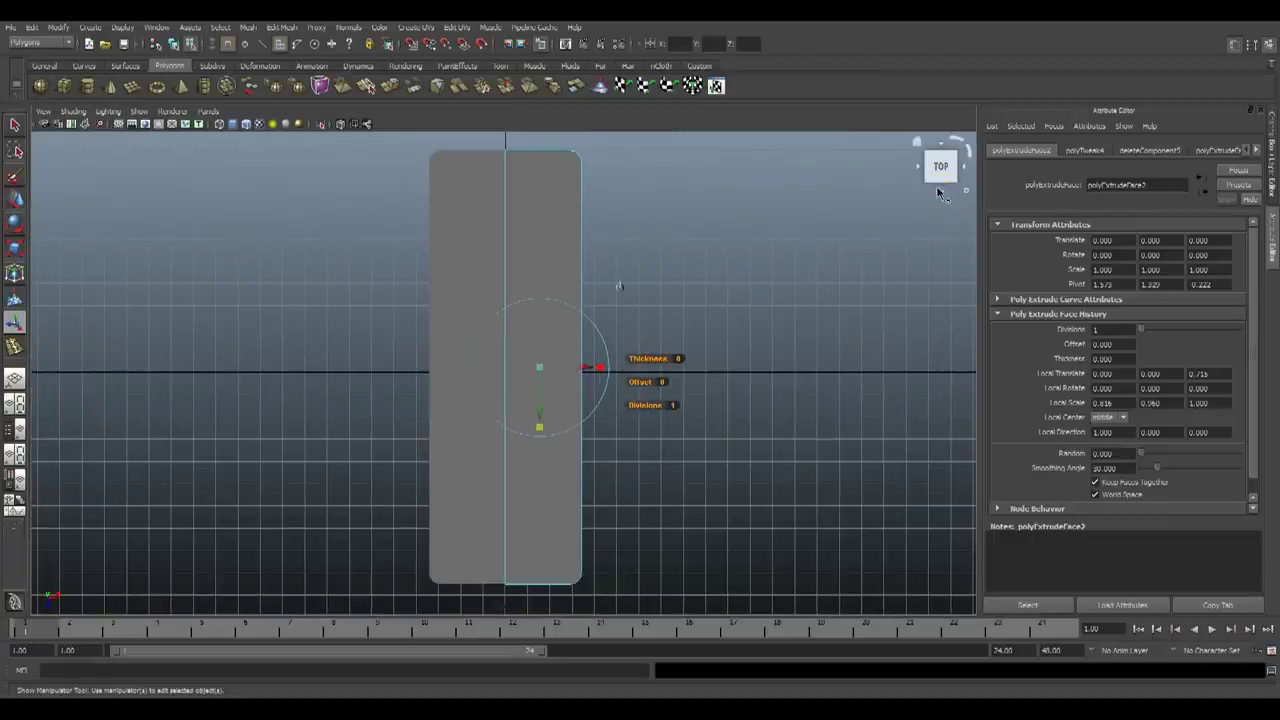
{"action": "left_click", "coordinate": [938, 192]}
{"action": "left_click", "coordinate": [936, 187]}
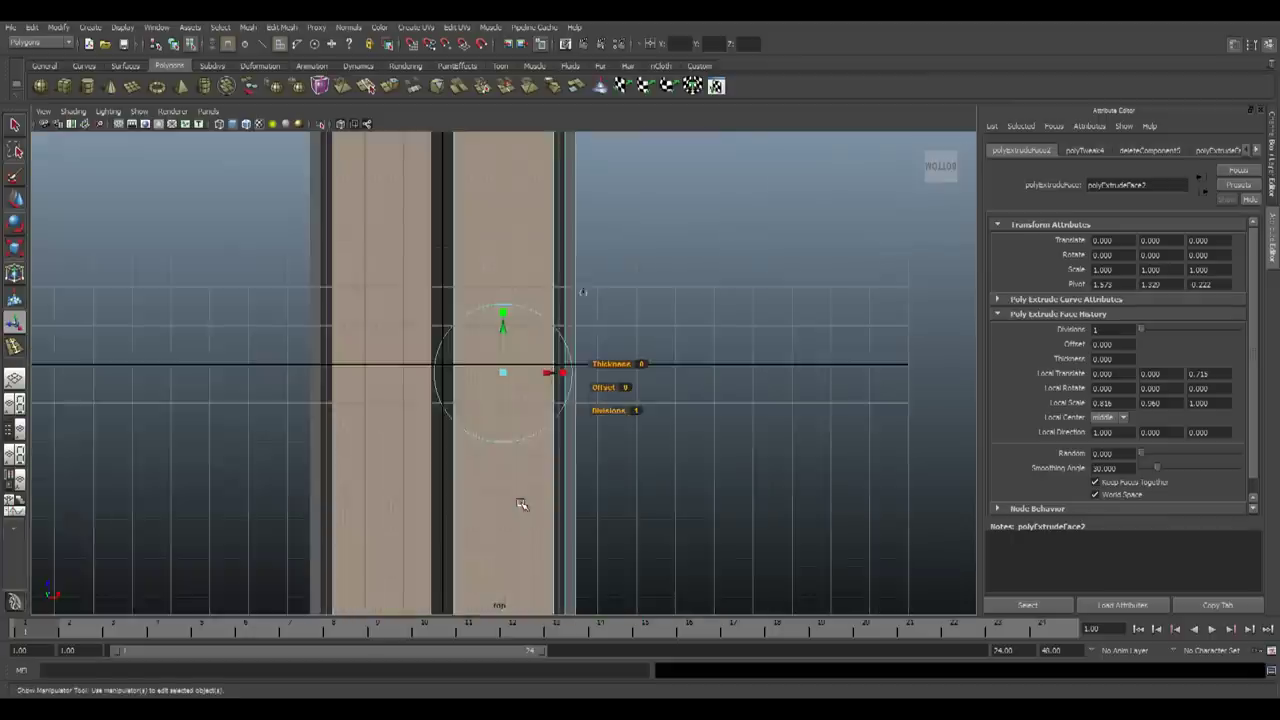
{"action": "scroll", "coordinate": [620, 471], "scroll_direction": "down", "scroll_amount": 3}
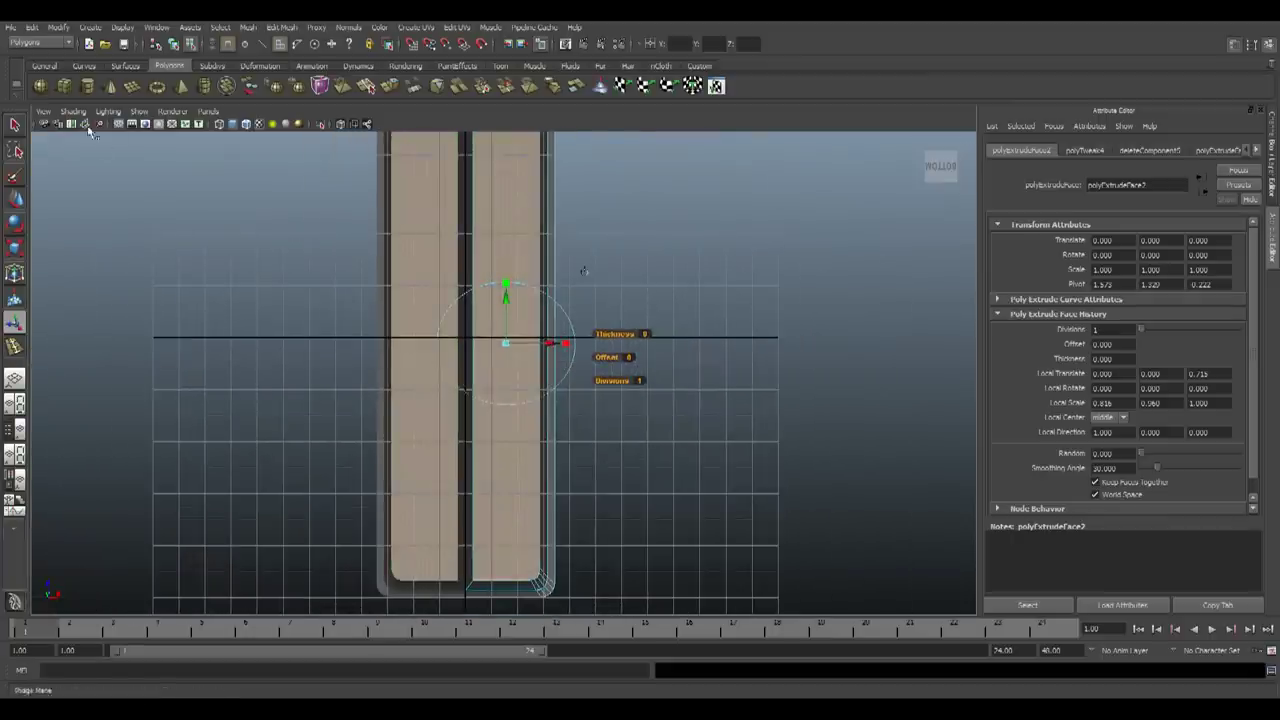
{"action": "left_click", "coordinate": [119, 125]}
{"action": "left_click_drag", "start_coordinate": [512, 423], "coordinate": [540, 416], "text": "alt"}
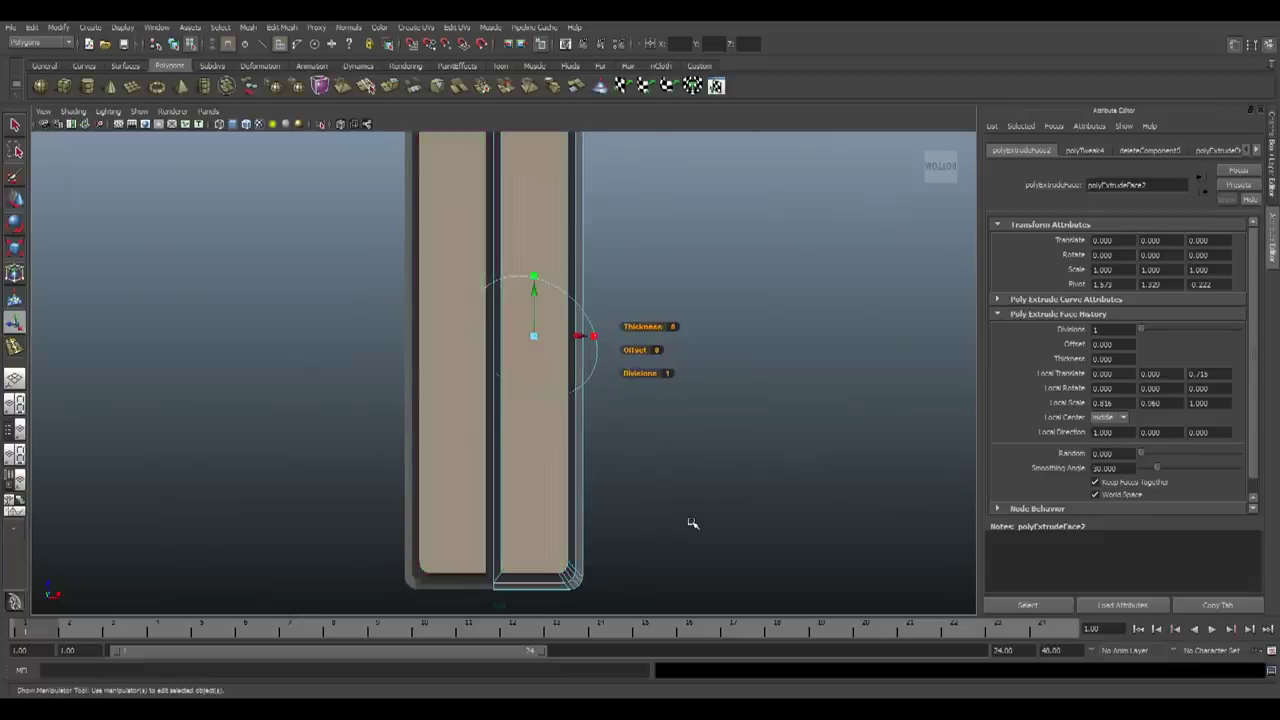
{"action": "scroll", "coordinate": [692, 522], "scroll_direction": "down", "scroll_amount": 1}
{"action": "left_click", "coordinate": [509, 271]}
{"action": "left_click_drag", "start_coordinate": [532, 280], "coordinate": [533, 279]}
{"action": "key", "text": "ctrl+z"}
{"action": "key", "text": "ctrl+z"}
Scale the raised underside face slightly longer along the remote's length with the Scale tool
{"action": "key", "text": "r"}
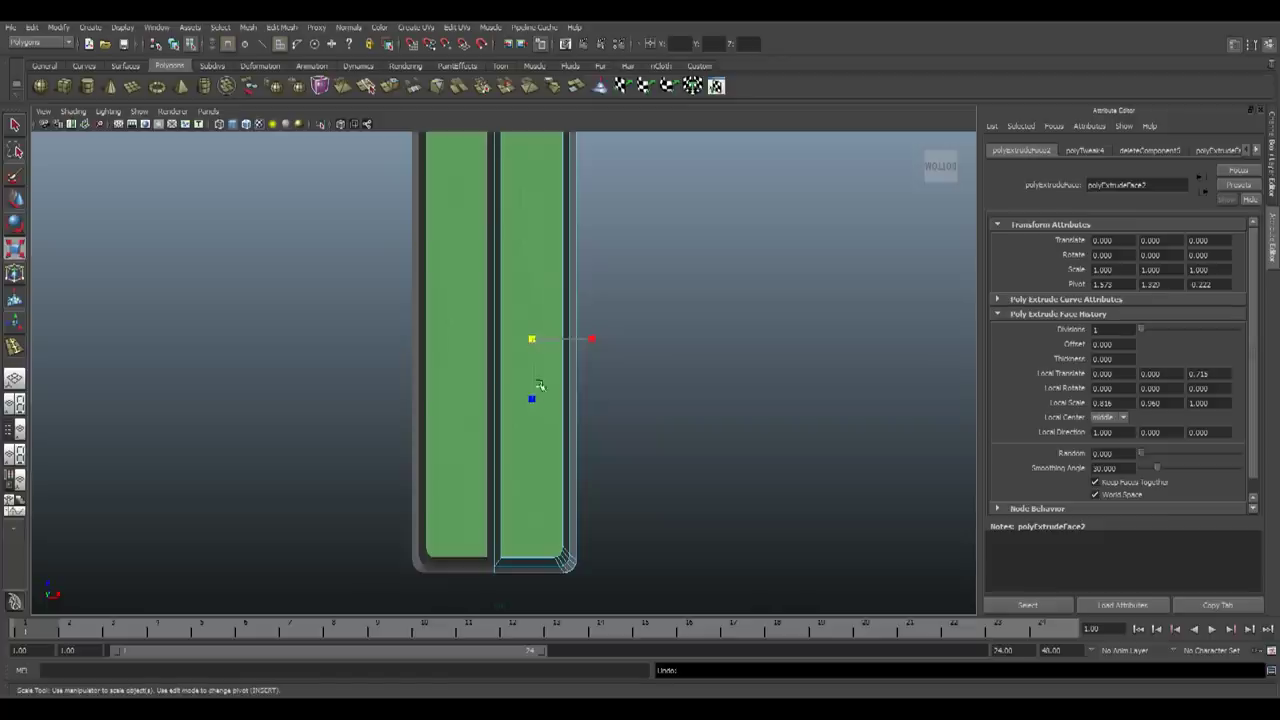
{"action": "left_click_drag", "start_coordinate": [534, 400], "coordinate": [532, 400]}
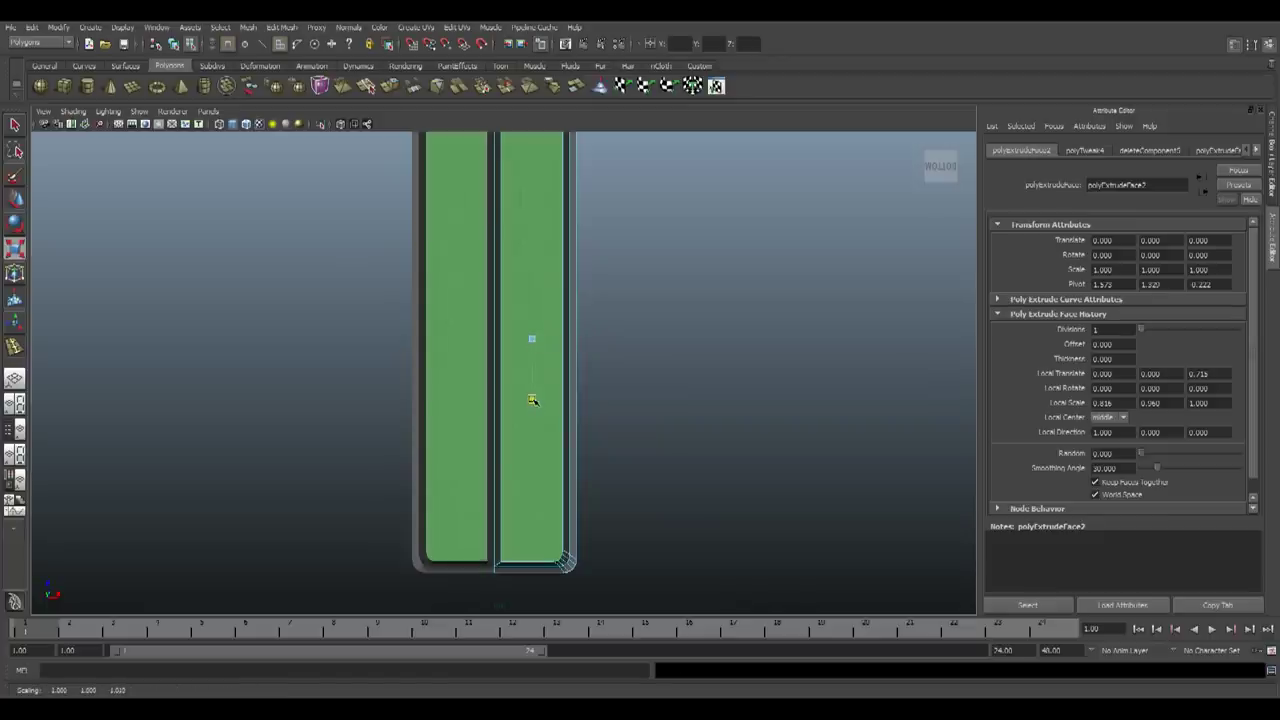
{"action": "right_click_drag", "start_coordinate": [594, 426], "coordinate": [598, 373], "text": "alt"}
{"action": "middle_click_drag", "start_coordinate": [598, 373], "coordinate": [615, 412], "text": "alt"}
Return to the perspective view and delete the sloped inner face along the center gap of the right half
{"action": "key", "text": "space"}
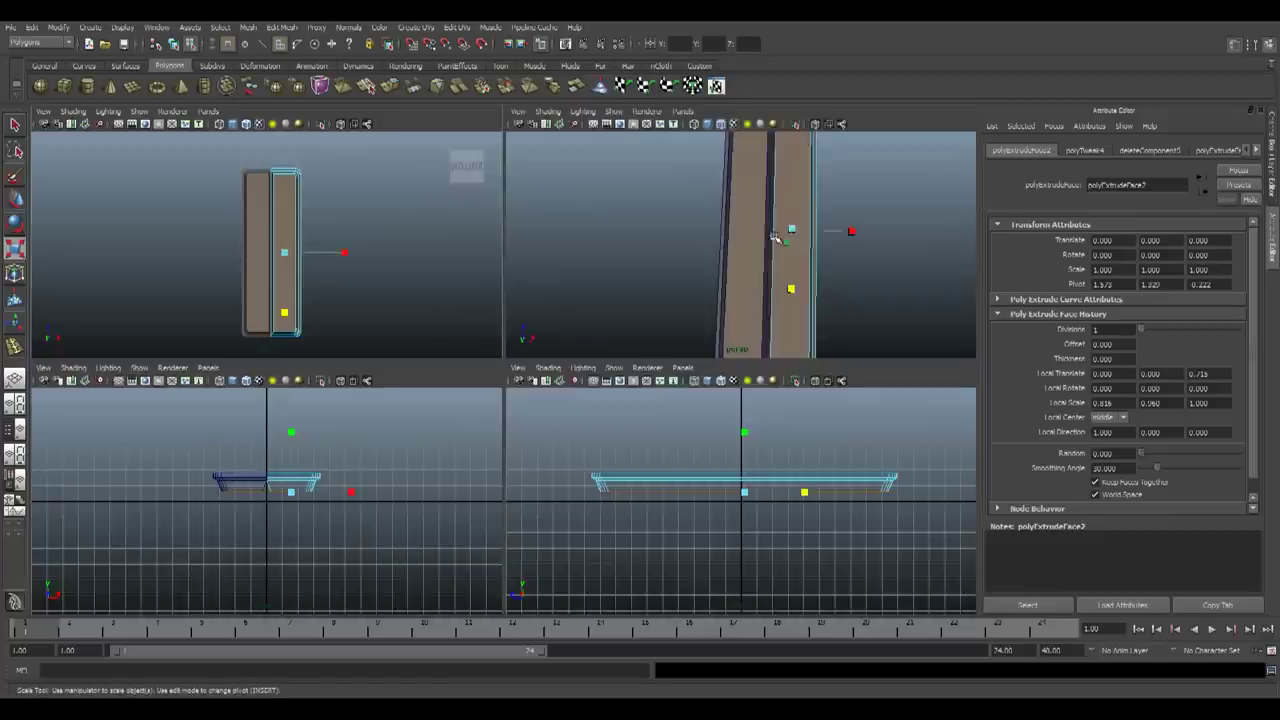
{"action": "key", "text": "space"}
{"action": "left_click_drag", "start_coordinate": [676, 384], "coordinate": [668, 336], "text": "alt"}
{"action": "scroll", "coordinate": [644, 429], "scroll_direction": "up", "scroll_amount": 5}
{"action": "left_click_drag", "start_coordinate": [643, 429], "coordinate": [591, 361], "text": "alt"}
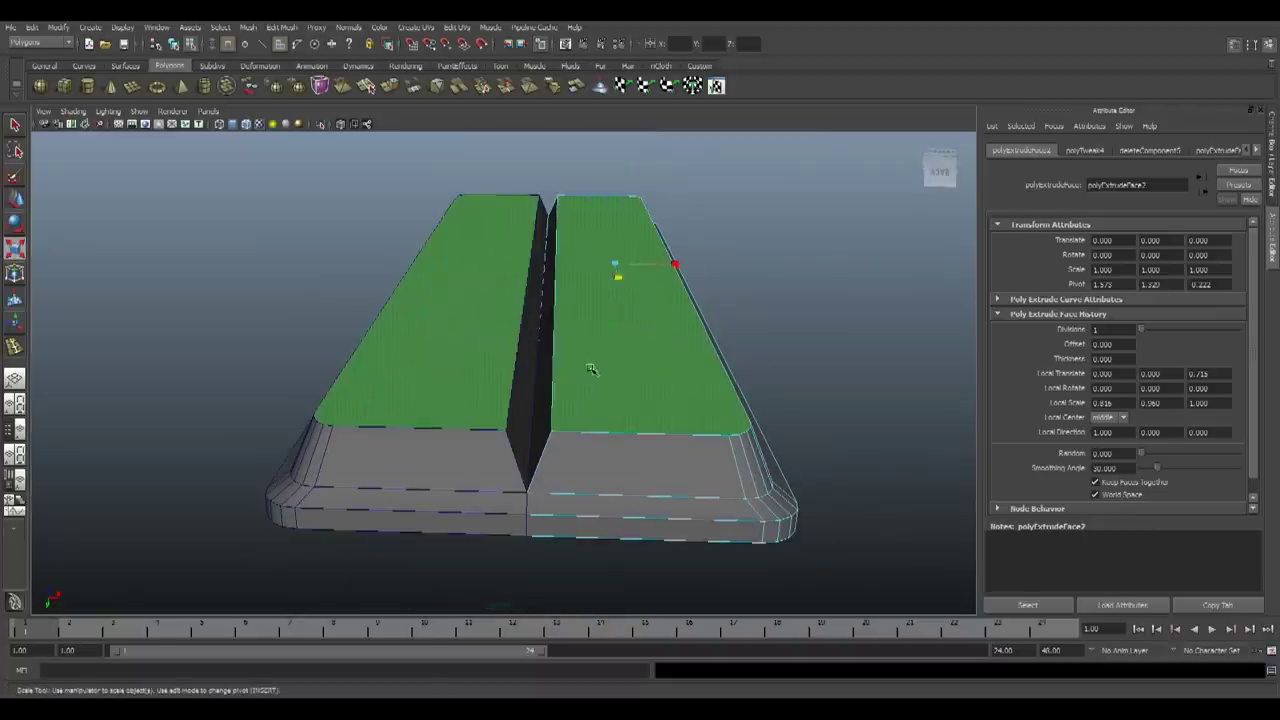
{"action": "left_click", "coordinate": [538, 369]}
{"action": "left_click_drag", "start_coordinate": [548, 476], "coordinate": [600, 442], "text": "alt"}
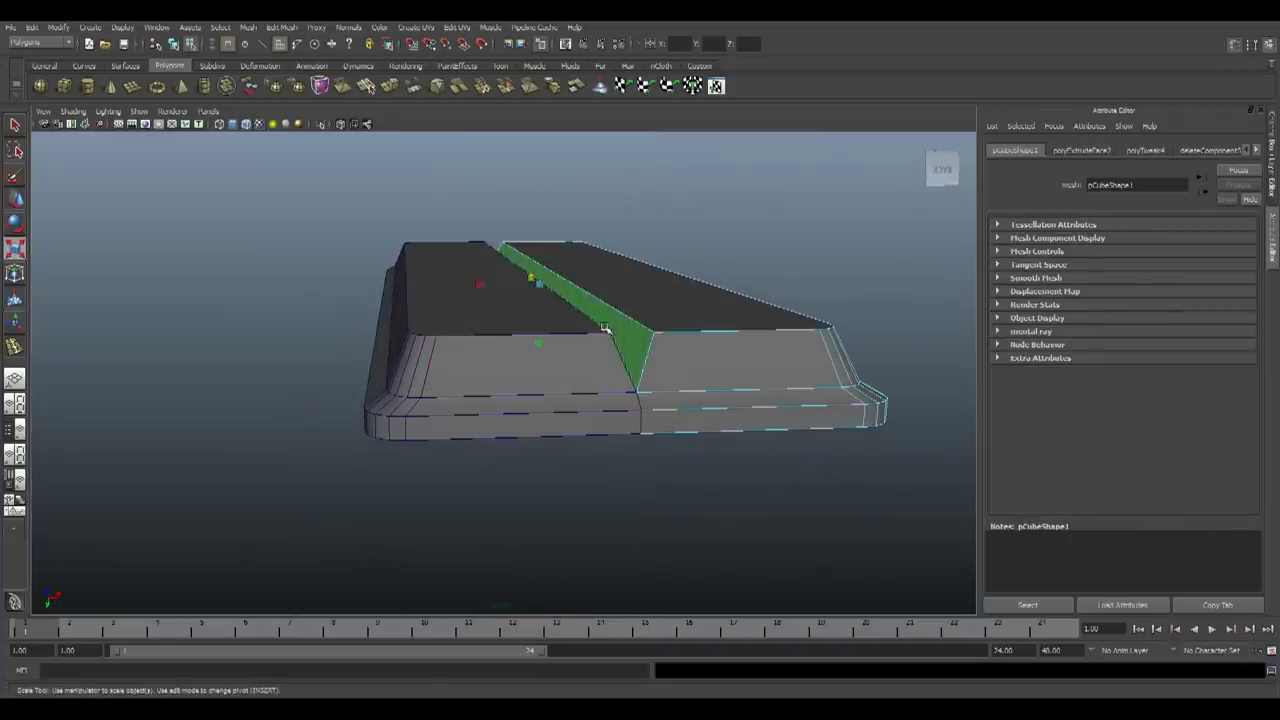
{"action": "key", "text": "Delete"}
Snap the raised inner edge of the underside onto the center line, return to object mode and deselect the mesh
{"action": "key", "text": "F10"}
{"action": "left_click", "coordinate": [640, 306]}
{"action": "key", "text": "w"}
{"action": "left_click_drag", "start_coordinate": [597, 268], "coordinate": [548, 429]}
{"action": "key", "text": "F8"}
{"action": "left_click", "coordinate": [782, 274]}
Compare the tapered underside with the corner and side slopes in the reference photo
{"action": "scroll", "coordinate": [782, 274], "scroll_direction": "down", "scroll_amount": 5}
{"action": "left_click_drag", "start_coordinate": [631, 429], "coordinate": [905, 418], "text": "alt"}
{"action": "scroll", "coordinate": [614, 484], "scroll_direction": "up", "scroll_amount": 5}
{"action": "left_click_drag", "start_coordinate": [614, 484], "coordinate": [600, 497], "text": "alt"}
{"action": "key", "text": "alt+Tab"}
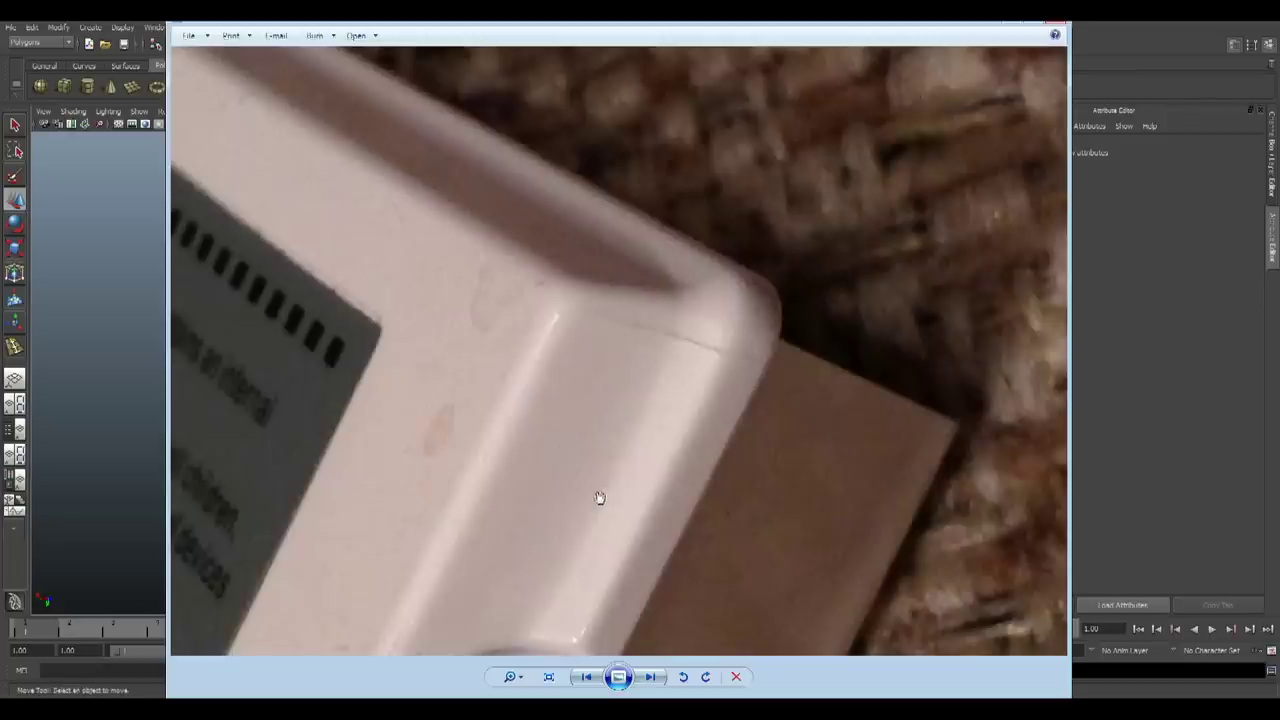
{"action": "scroll", "coordinate": [571, 334], "scroll_direction": "down", "scroll_amount": 2}
{"action": "key", "text": "alt+Tab"}
{"action": "left_click_drag", "start_coordinate": [600, 370], "coordinate": [585, 448], "text": "alt"}
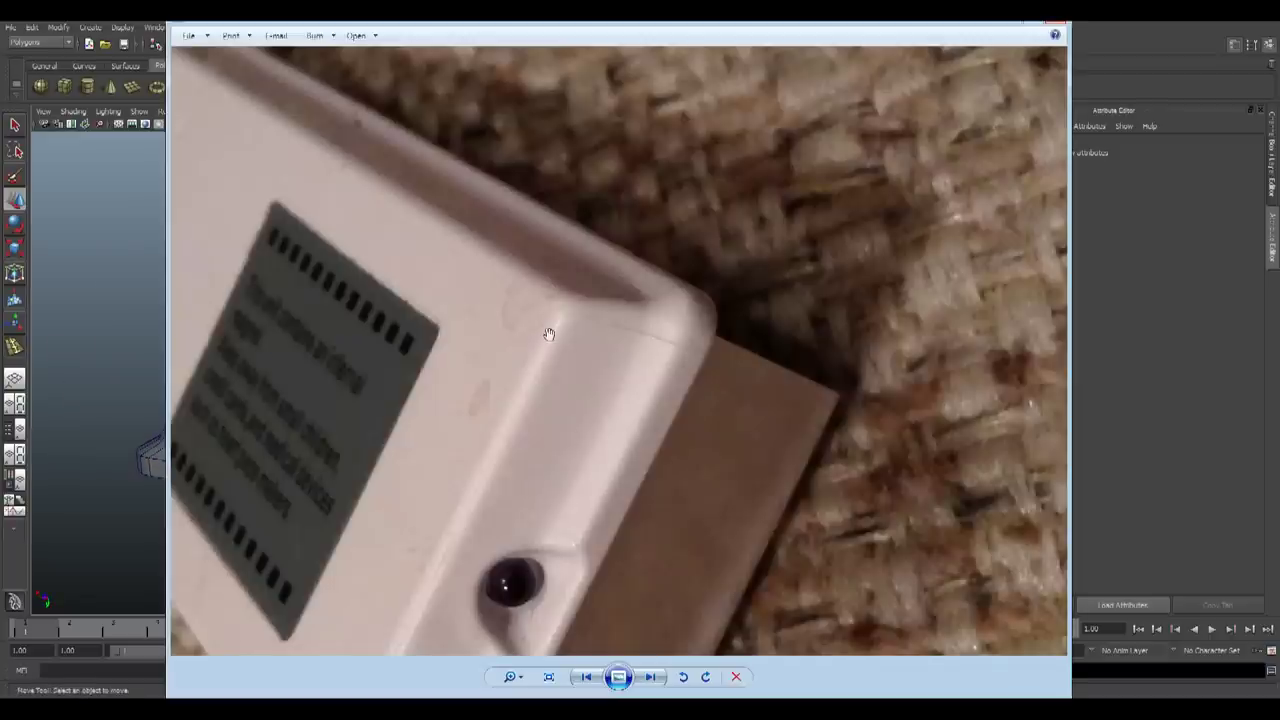
{"action": "scroll", "coordinate": [548, 336], "scroll_direction": "down", "scroll_amount": 3}
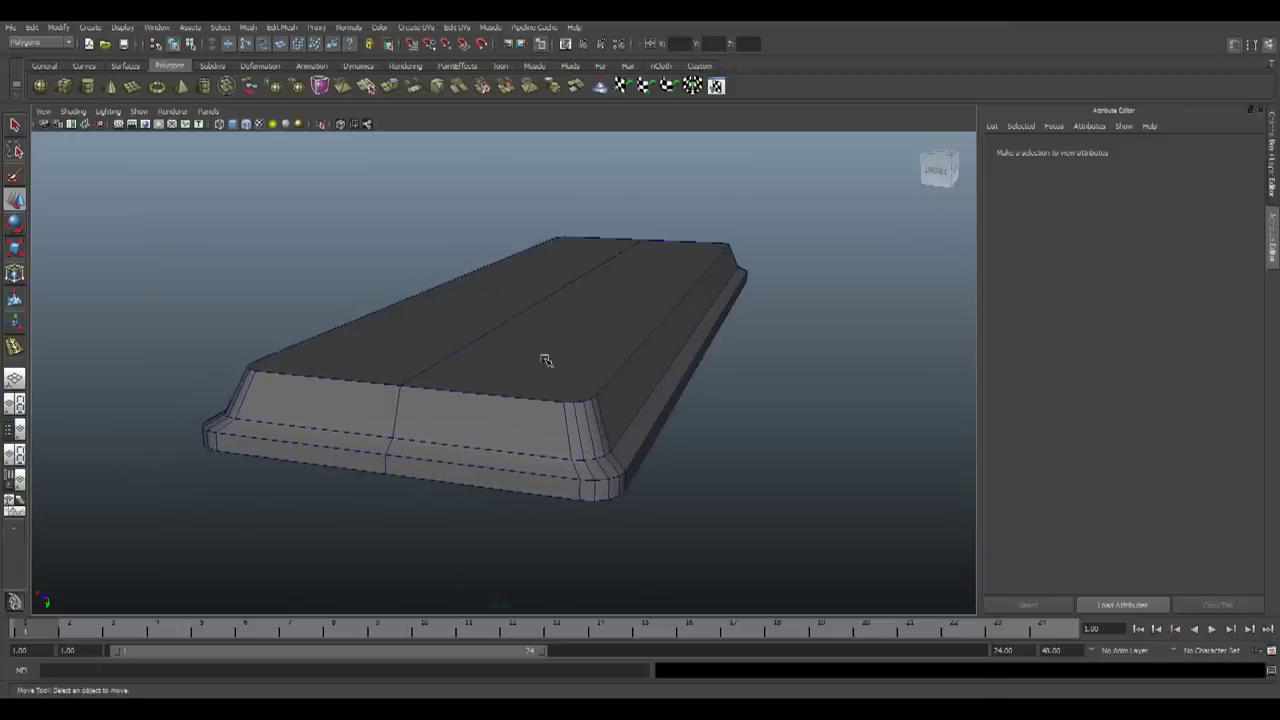
Select the large raised underside face, check the rounded border in the reference photo, and apply a Bevel
{"action": "left_click", "coordinate": [562, 366]}
{"action": "left_click_drag", "start_coordinate": [324, 354], "coordinate": [591, 431], "text": "alt"}
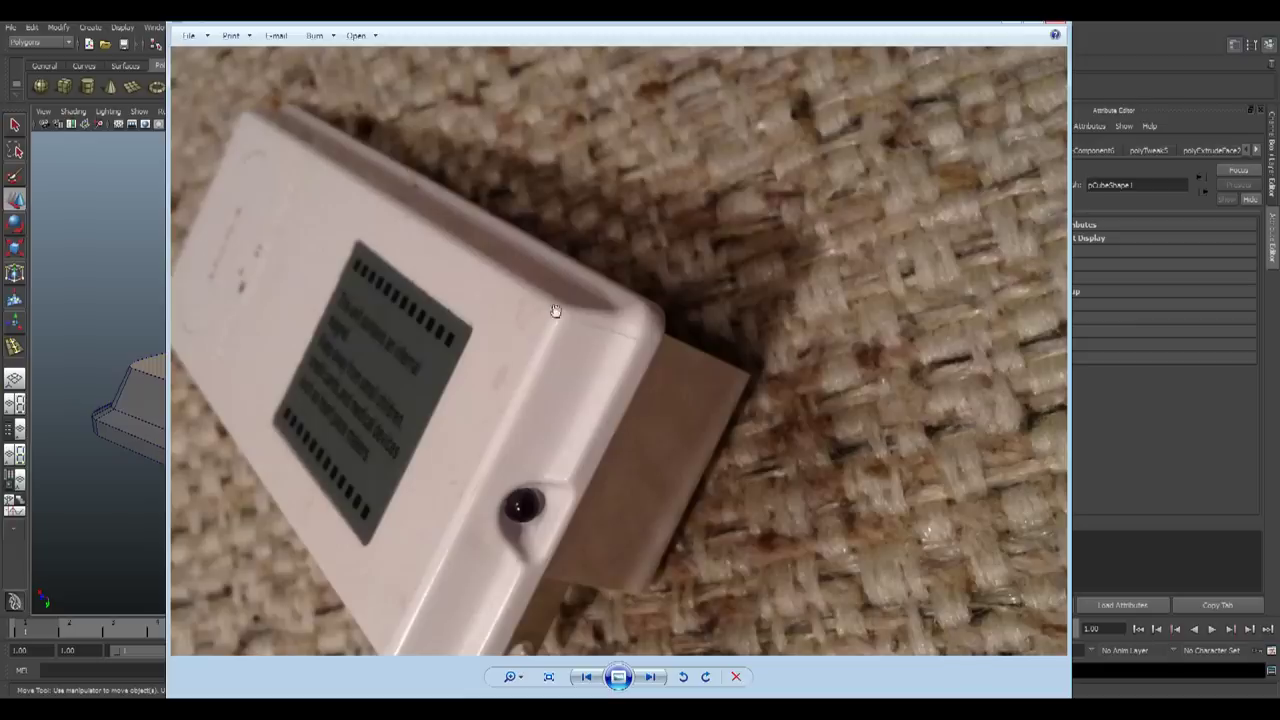
{"action": "scroll", "coordinate": [555, 318], "scroll_direction": "up", "scroll_amount": 3}
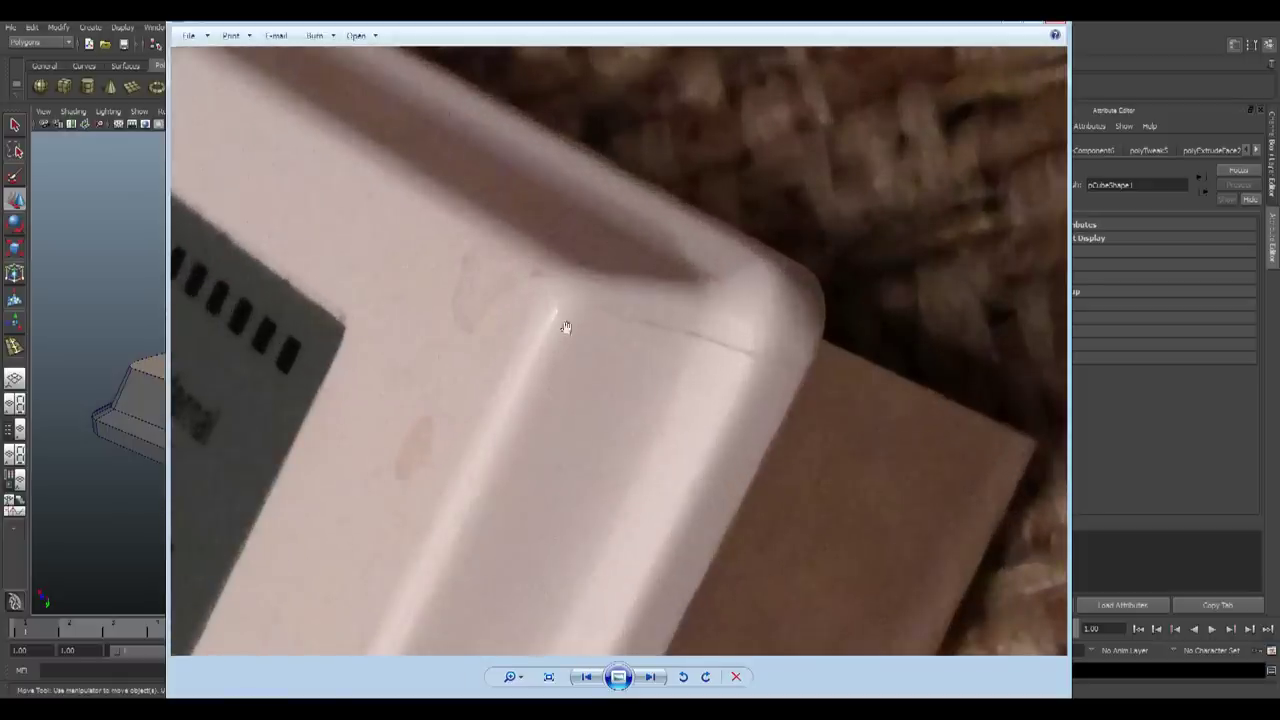
{"action": "scroll", "coordinate": [561, 314], "scroll_direction": "down", "scroll_amount": 2}
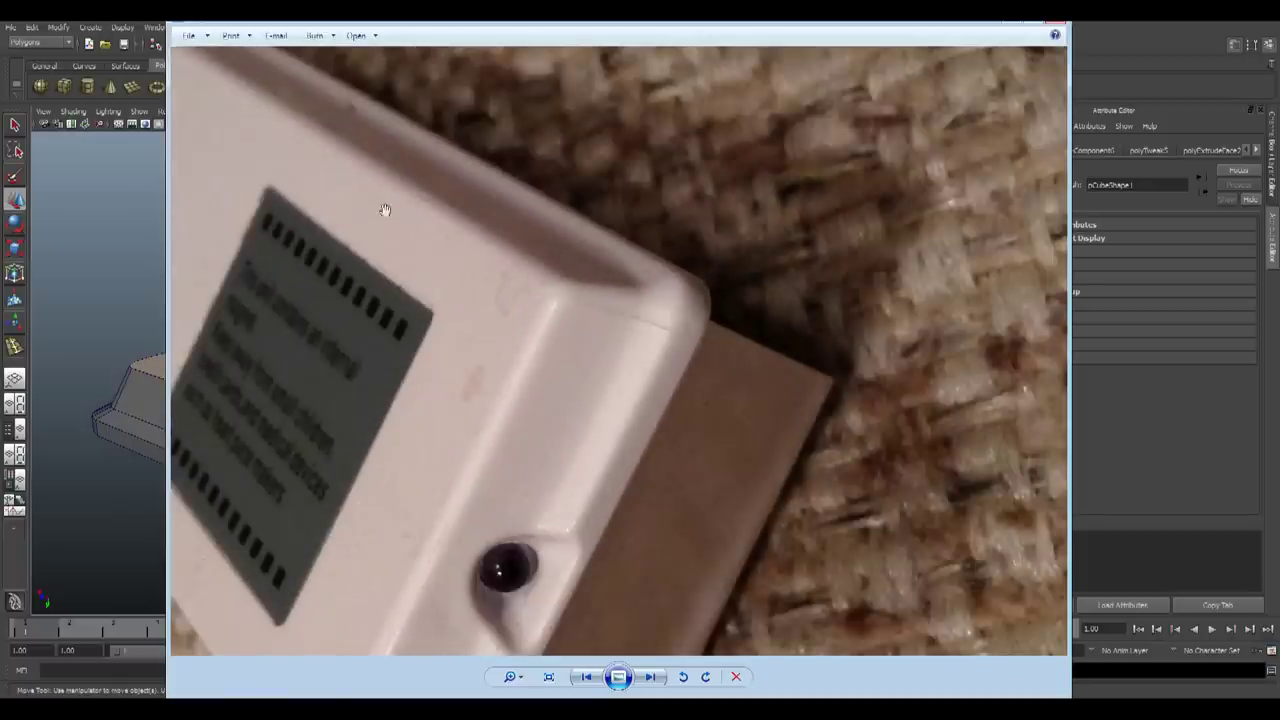
{"action": "scroll", "coordinate": [560, 306], "scroll_direction": "down", "scroll_amount": 3}
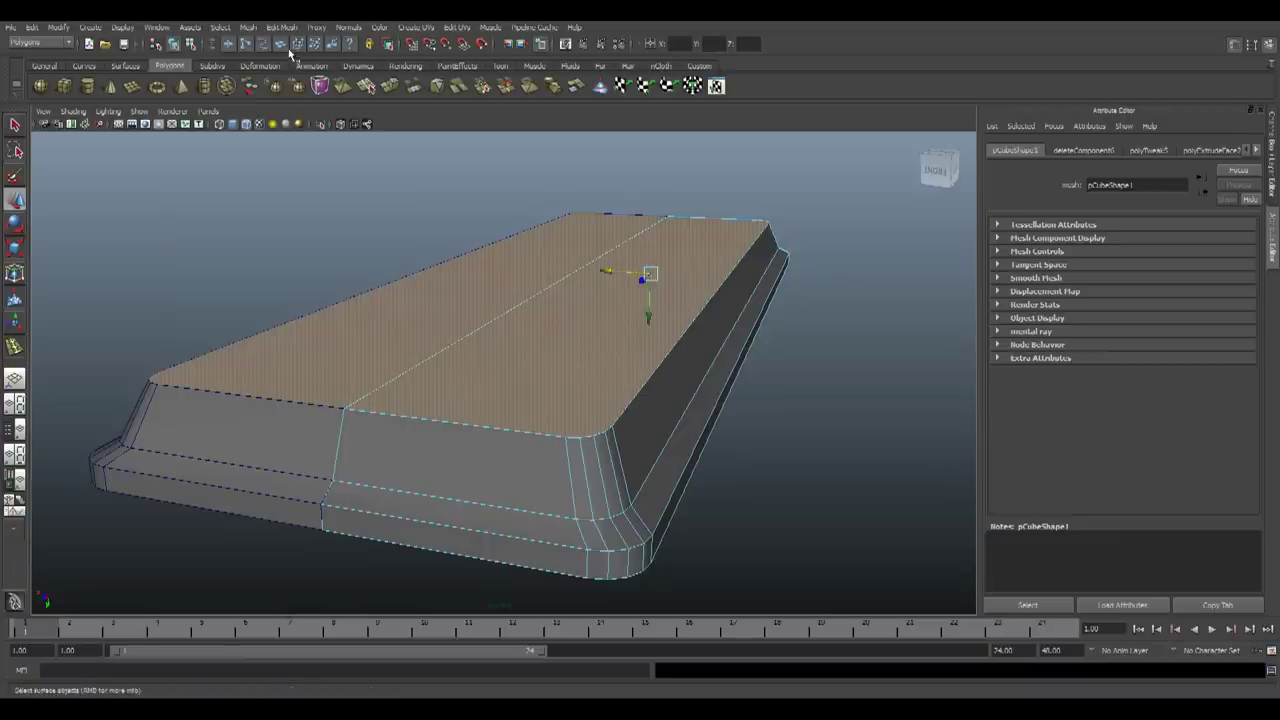
{"action": "left_click", "coordinate": [281, 27]}
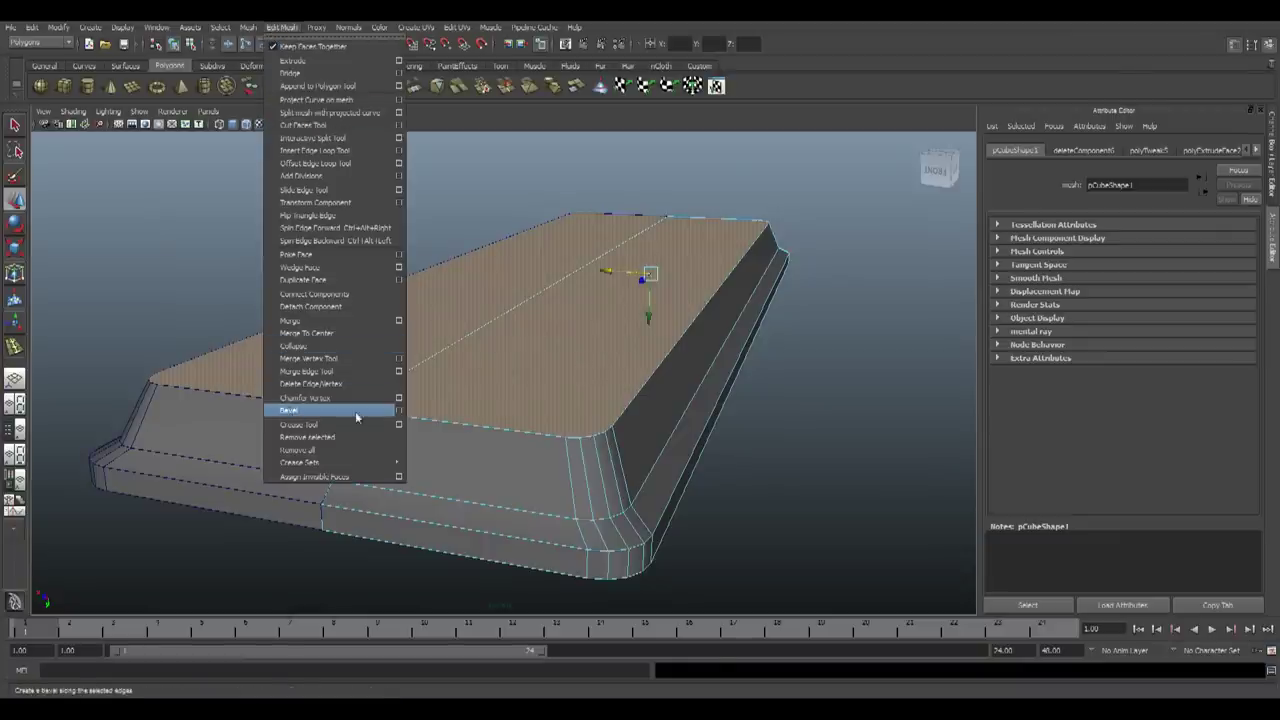
{"action": "left_click", "coordinate": [355, 411]}
Compare the beveled underside corner with the rounded edges in the reference photo
{"action": "left_click_drag", "start_coordinate": [552, 455], "coordinate": [591, 457], "text": "alt"}
{"action": "key", "text": "alt+Tab"}
{"action": "scroll", "coordinate": [657, 400], "scroll_direction": "up", "scroll_amount": 5}
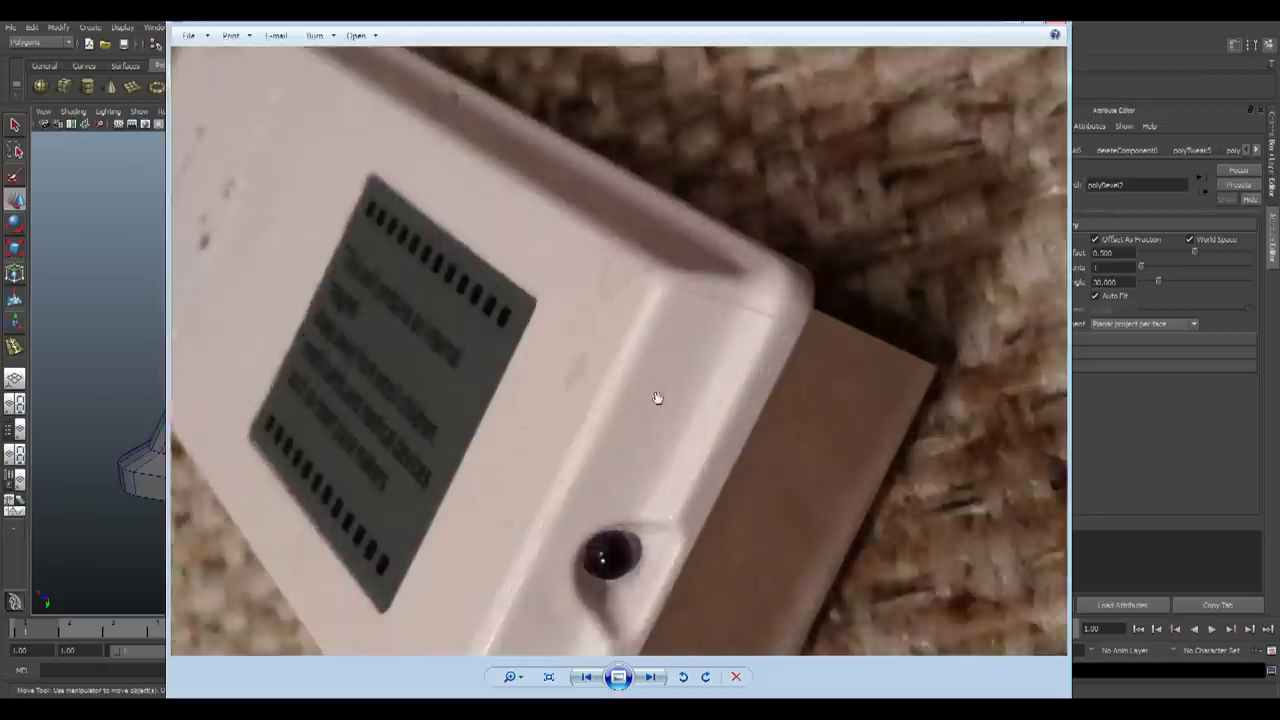
{"action": "left_click_drag", "start_coordinate": [632, 238], "coordinate": [602, 330]}
{"action": "scroll", "coordinate": [631, 346], "scroll_direction": "down", "scroll_amount": 3}
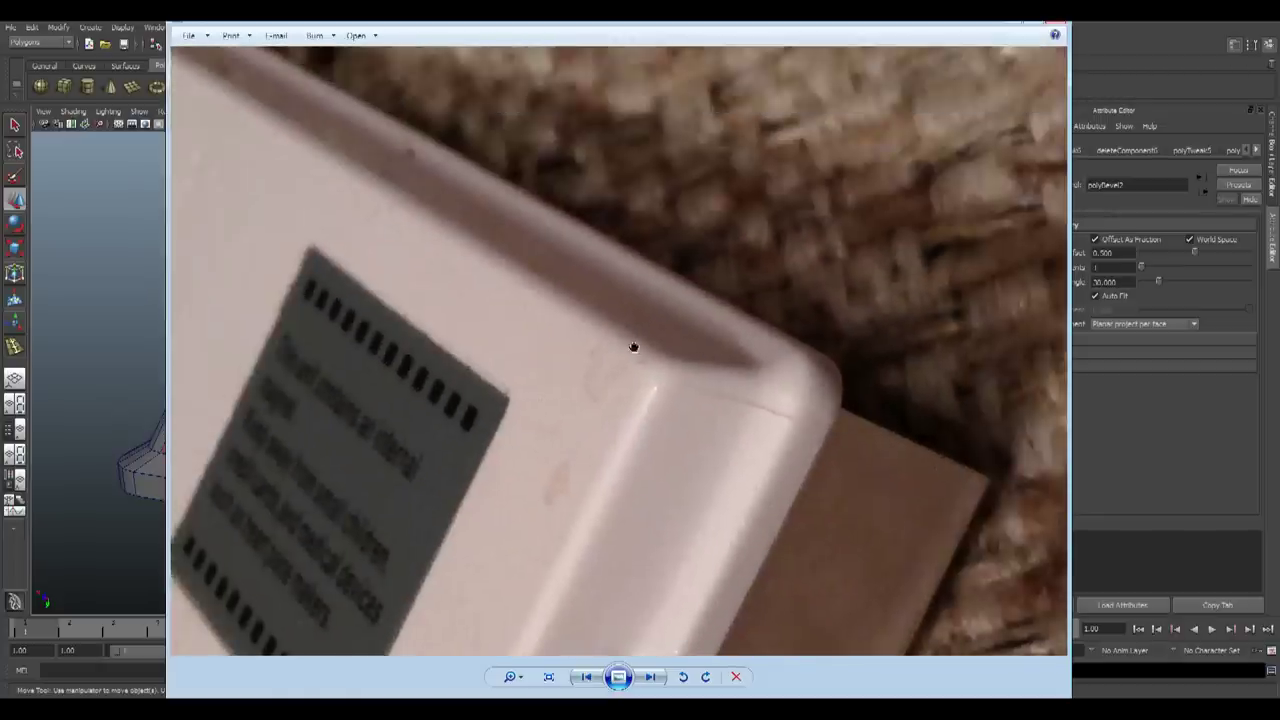
{"action": "scroll", "coordinate": [626, 434], "scroll_direction": "up", "scroll_amount": 4}
{"action": "key", "text": "alt+Tab"}
{"action": "left_click_drag", "start_coordinate": [503, 449], "coordinate": [729, 434], "text": "alt"}
{"action": "middle_click_drag", "start_coordinate": [729, 434], "coordinate": [565, 429], "text": "alt"}
{"action": "scroll", "coordinate": [565, 429], "scroll_direction": "up", "scroll_amount": 3}
{"action": "middle_click_drag", "start_coordinate": [669, 449], "coordinate": [622, 439], "text": "alt"}
{"action": "scroll", "coordinate": [622, 439], "scroll_direction": "down", "scroll_amount": 2}
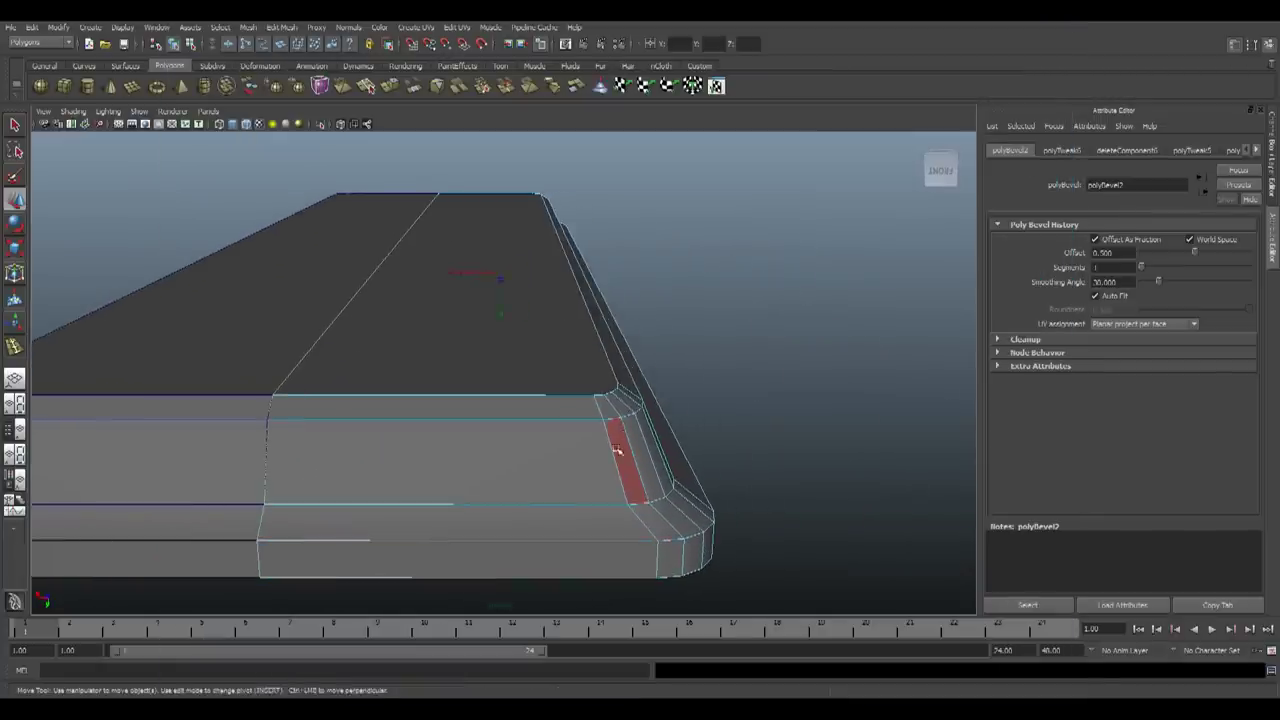
Reduce the bevel offset to about 0.280, checking the edge width against the reference photo
{"action": "key", "text": "alt+Tab"}
{"action": "scroll", "coordinate": [603, 419], "scroll_direction": "down", "scroll_amount": 3}
{"action": "key", "text": "alt+Tab"}
{"action": "key", "text": "alt+Tab"}
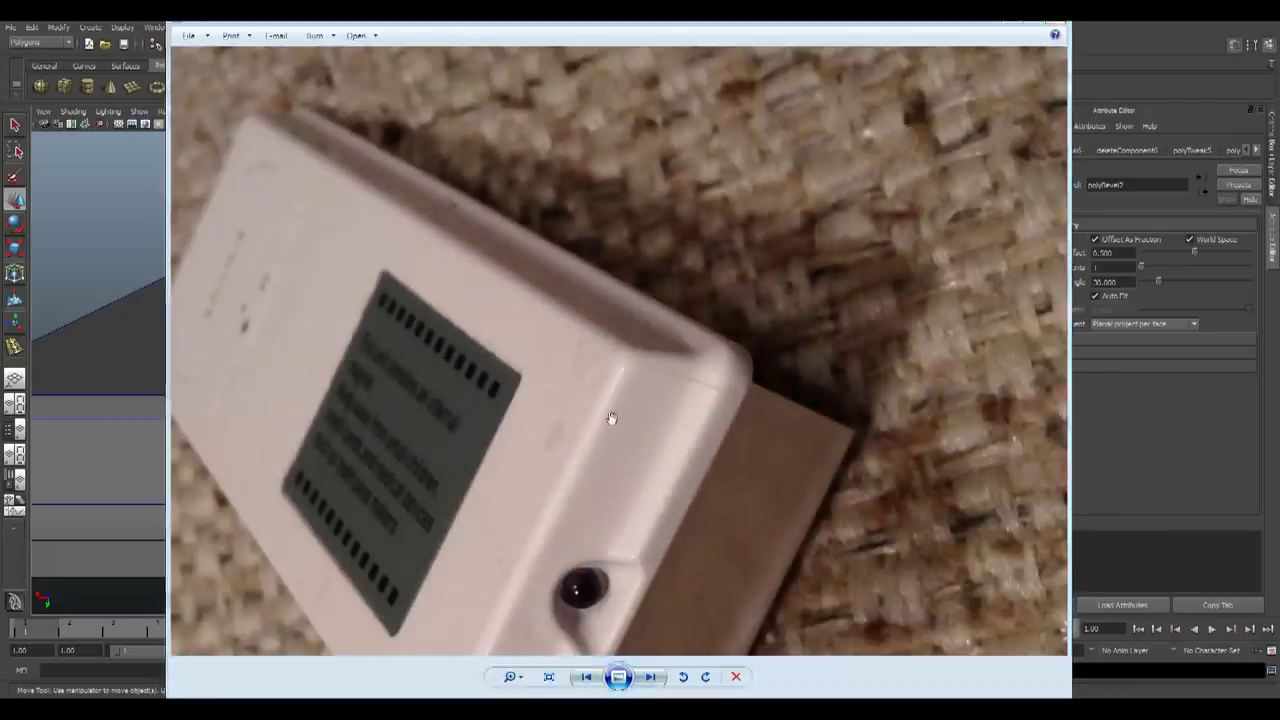
{"action": "key", "text": "alt+Tab"}
{"action": "mouse_move", "coordinate": [584, 407]}
{"action": "middle_mouse_down", "text": "alt"}
{"action": "mouse_move", "coordinate": [557, 406]}
{"action": "mouse_move", "coordinate": [632, 404]}
{"action": "mouse_move", "coordinate": [605, 401]}
{"action": "middle_mouse_up", "text": "alt"}
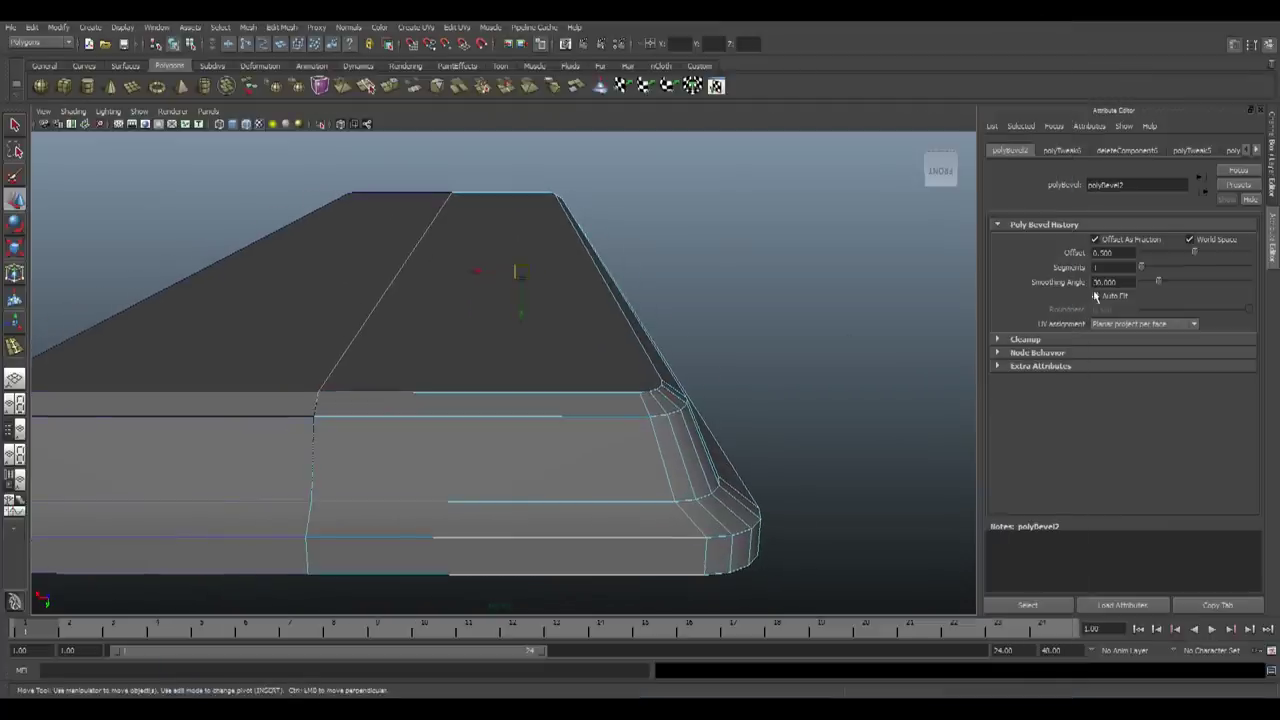
{"action": "left_click_drag", "start_coordinate": [1194, 257], "coordinate": [1177, 262]}
{"action": "key", "text": "alt+Tab"}
{"action": "key", "text": "alt+Tab"}
{"action": "key", "text": "alt+Tab"}
{"action": "key", "text": "alt+Tab"}
{"action": "key", "text": "alt+Tab"}
{"action": "key", "text": "alt+Tab"}
Set the bevel to 3 segments, return to object mode and deselect the mesh
{"action": "left_click_drag", "start_coordinate": [1144, 268], "coordinate": [1160, 272]}
{"action": "left_click_drag", "start_coordinate": [716, 463], "coordinate": [625, 477], "text": "alt"}
{"action": "left_click_drag", "start_coordinate": [491, 466], "coordinate": [590, 455], "text": "alt"}
{"action": "right_click_drag", "start_coordinate": [687, 360], "coordinate": [728, 314]}
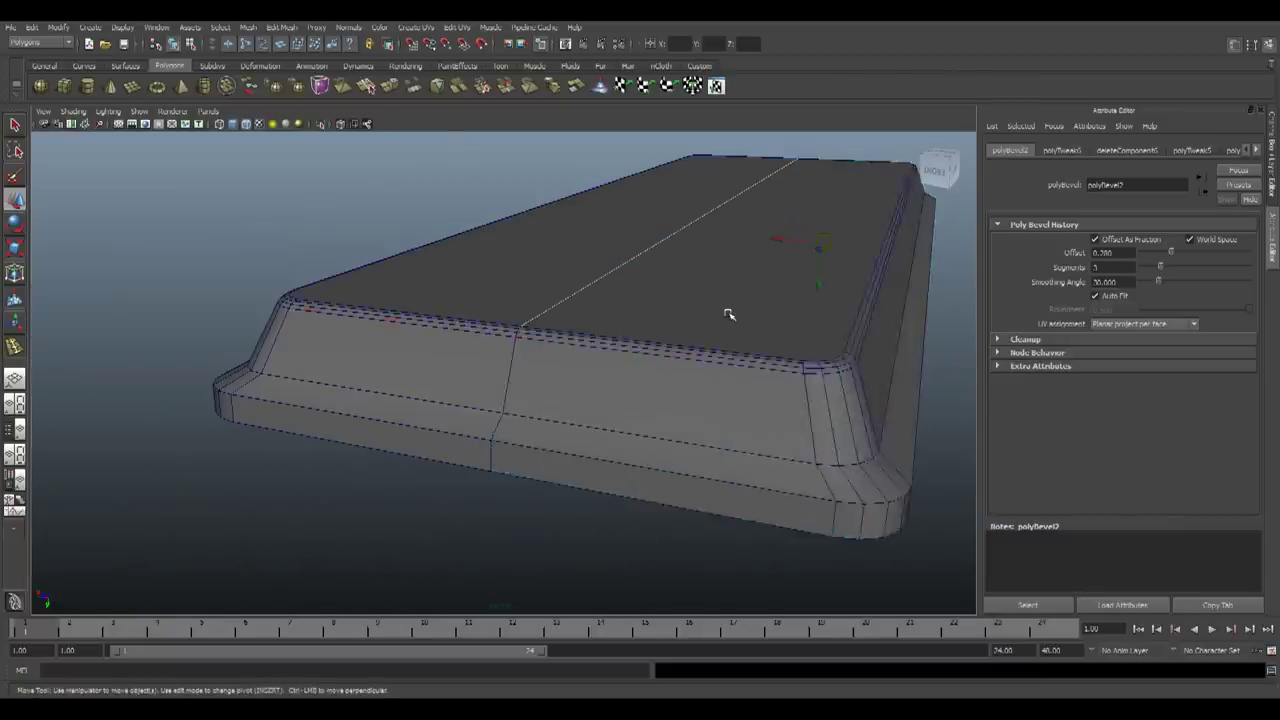
{"action": "scroll", "coordinate": [728, 314], "scroll_direction": "down", "scroll_amount": 2}
{"action": "left_click", "coordinate": [872, 500]}
Save the remote scene
{"action": "scroll", "coordinate": [872, 500], "scroll_direction": "down", "scroll_amount": 3}
{"action": "left_click_drag", "start_coordinate": [800, 463], "coordinate": [663, 491], "text": "alt"}
{"action": "left_click_drag", "start_coordinate": [643, 534], "coordinate": [617, 480], "text": "alt"}
{"action": "key", "text": "ctrl+s"}
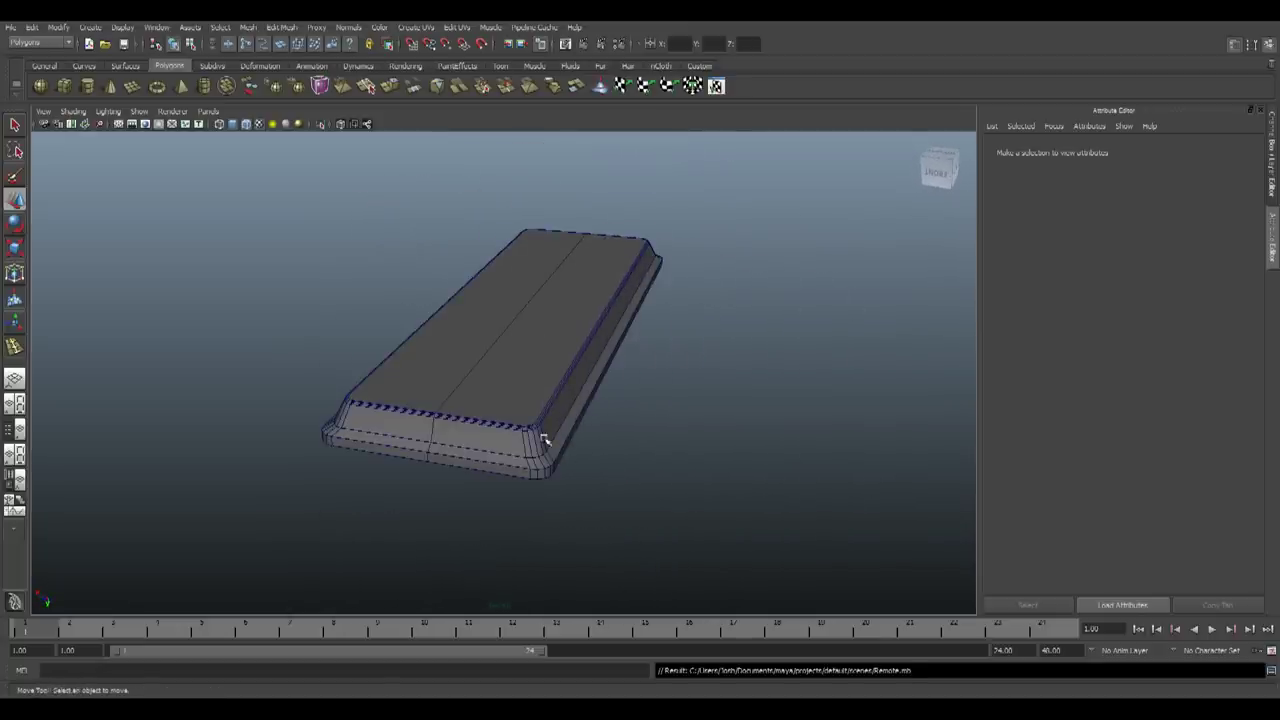
{"action": "left_click", "coordinate": [20, 28]}
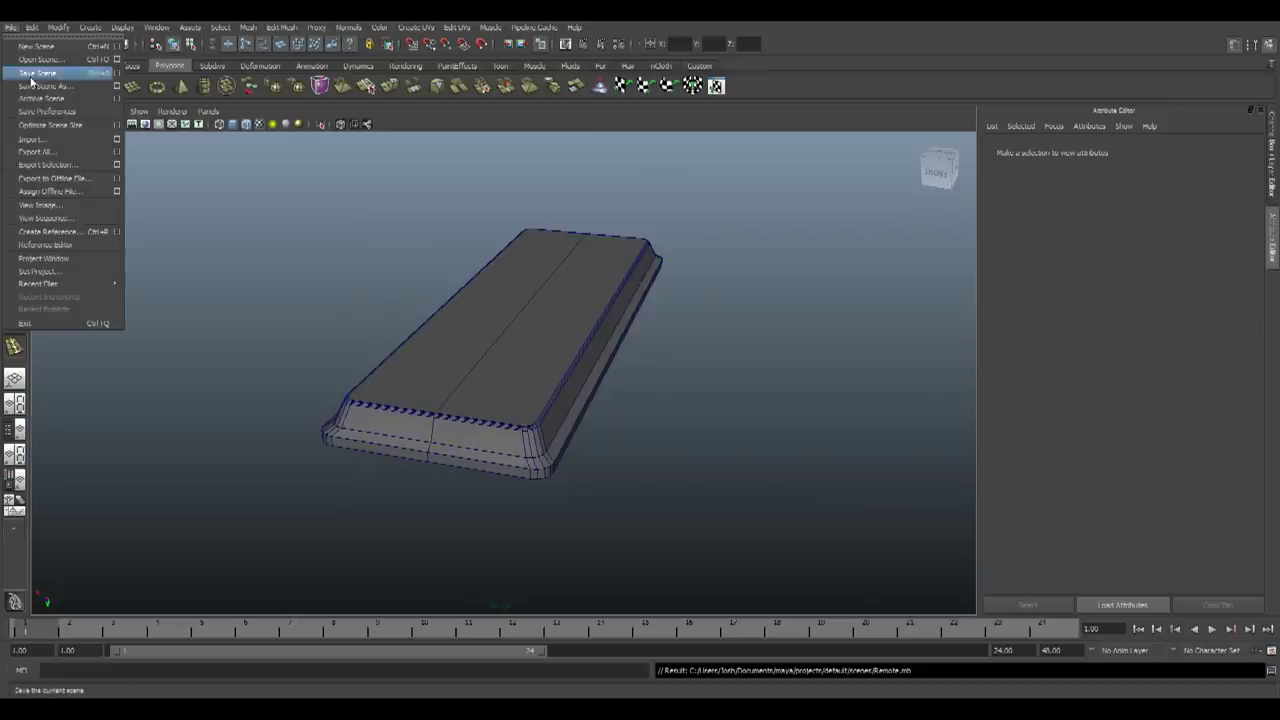
{"action": "left_click", "coordinate": [40, 76]}
Browse the reference photos to the front view of the remote and examine its button layout and Haier logo
{"action": "left_click_drag", "start_coordinate": [370, 390], "coordinate": [547, 476], "text": "alt"}
{"action": "key", "text": "alt+Tab"}
{"action": "scroll", "coordinate": [645, 408], "scroll_direction": "down", "scroll_amount": 2}
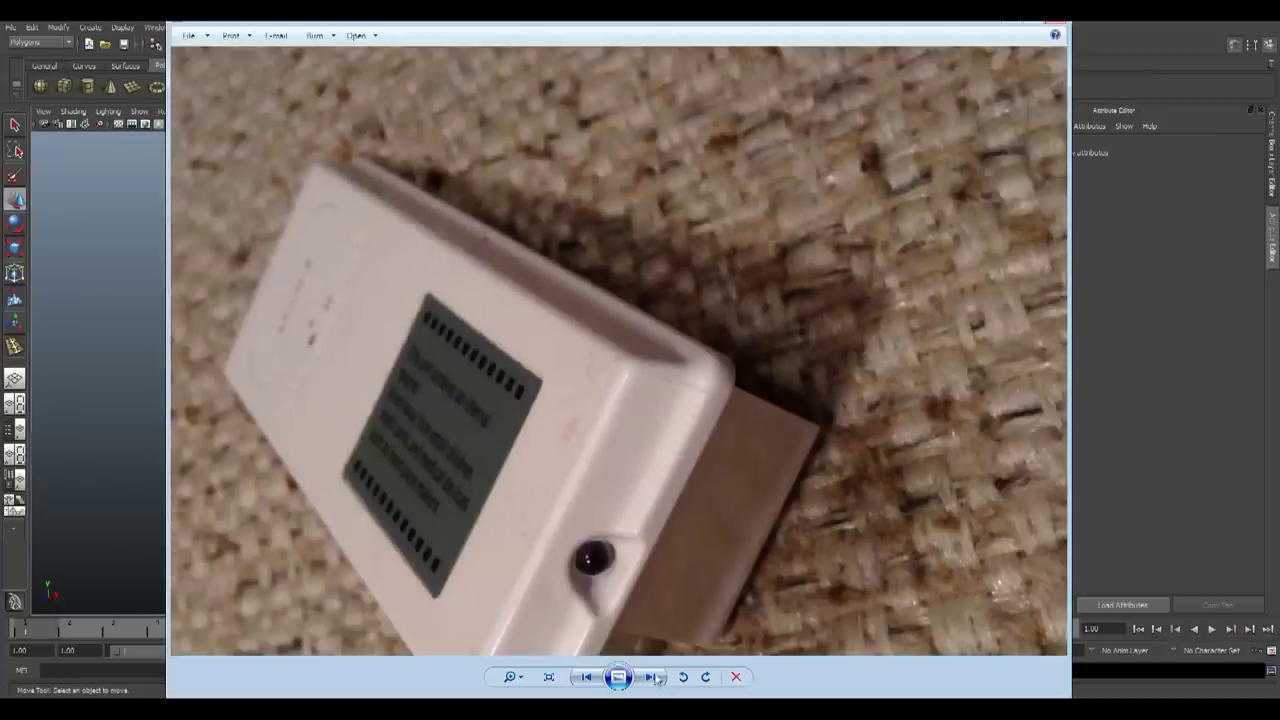
{"action": "left_click", "coordinate": [650, 677]}
{"action": "left_click", "coordinate": [650, 677]}
{"action": "left_click", "coordinate": [650, 677]}
{"action": "left_click", "coordinate": [650, 677]}
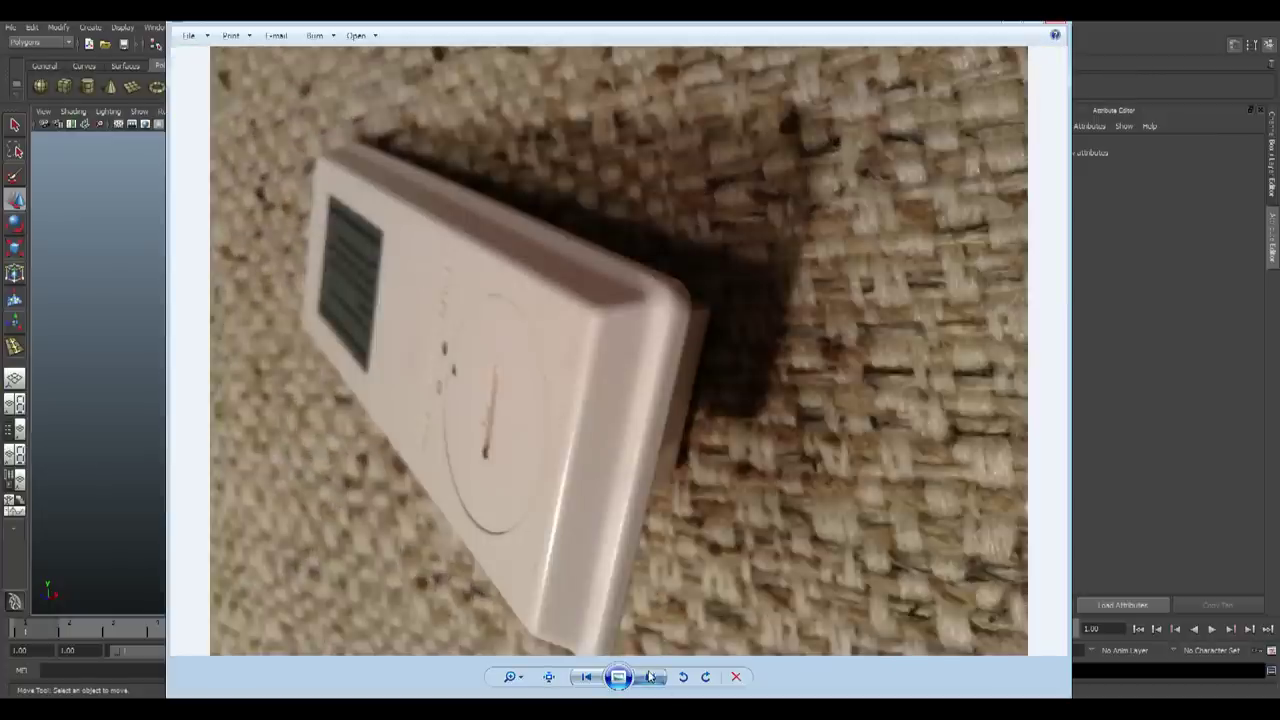
{"action": "left_click", "coordinate": [650, 677]}
{"action": "scroll", "coordinate": [670, 480], "scroll_direction": "up", "scroll_amount": 1}
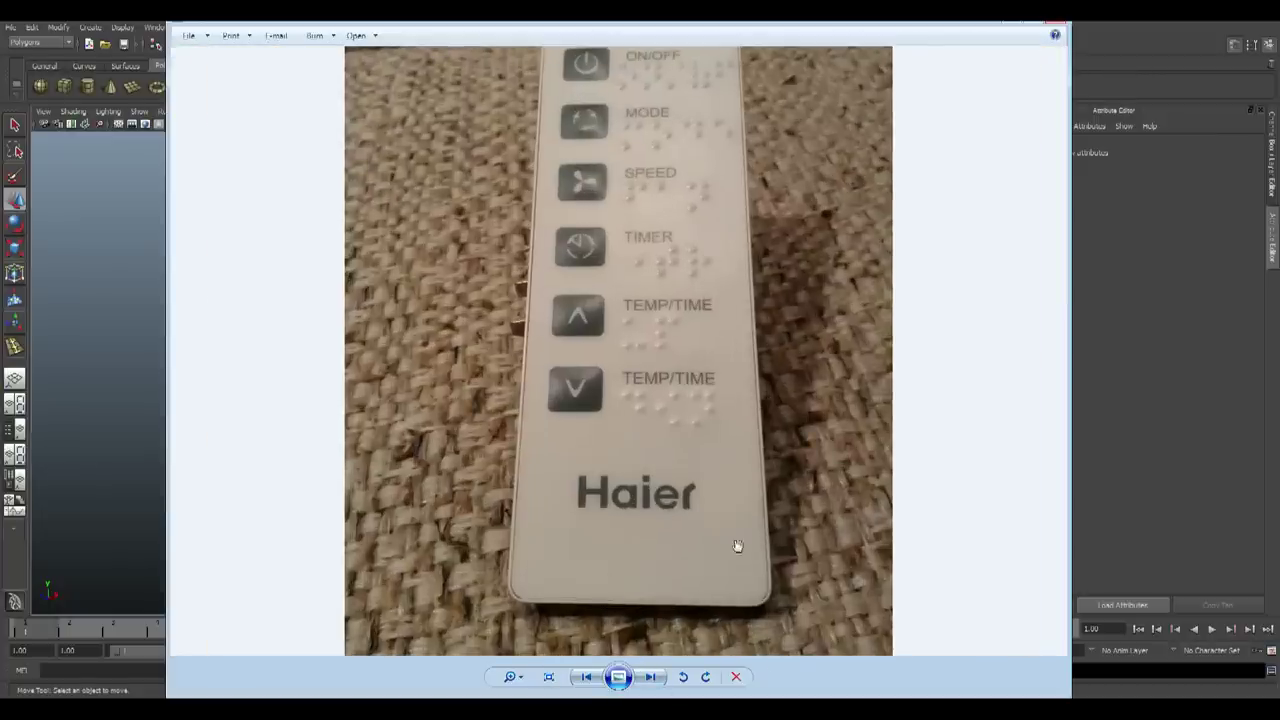
Examine the thin border line and rounded corners around the remote's front face in the reference photo
{"action": "scroll", "coordinate": [737, 546], "scroll_direction": "up", "scroll_amount": 3}
{"action": "left_click_drag", "start_coordinate": [367, 377], "coordinate": [450, 422]}
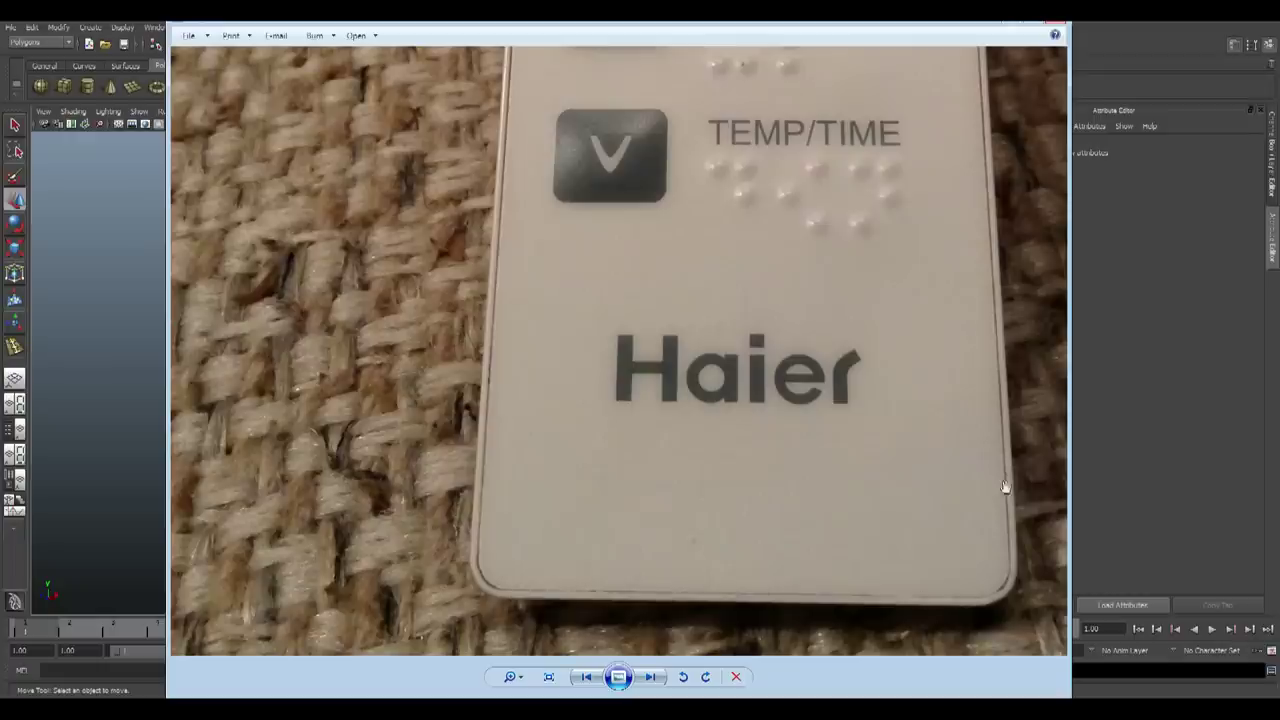
{"action": "scroll", "coordinate": [1000, 437], "scroll_direction": "down", "scroll_amount": 3}
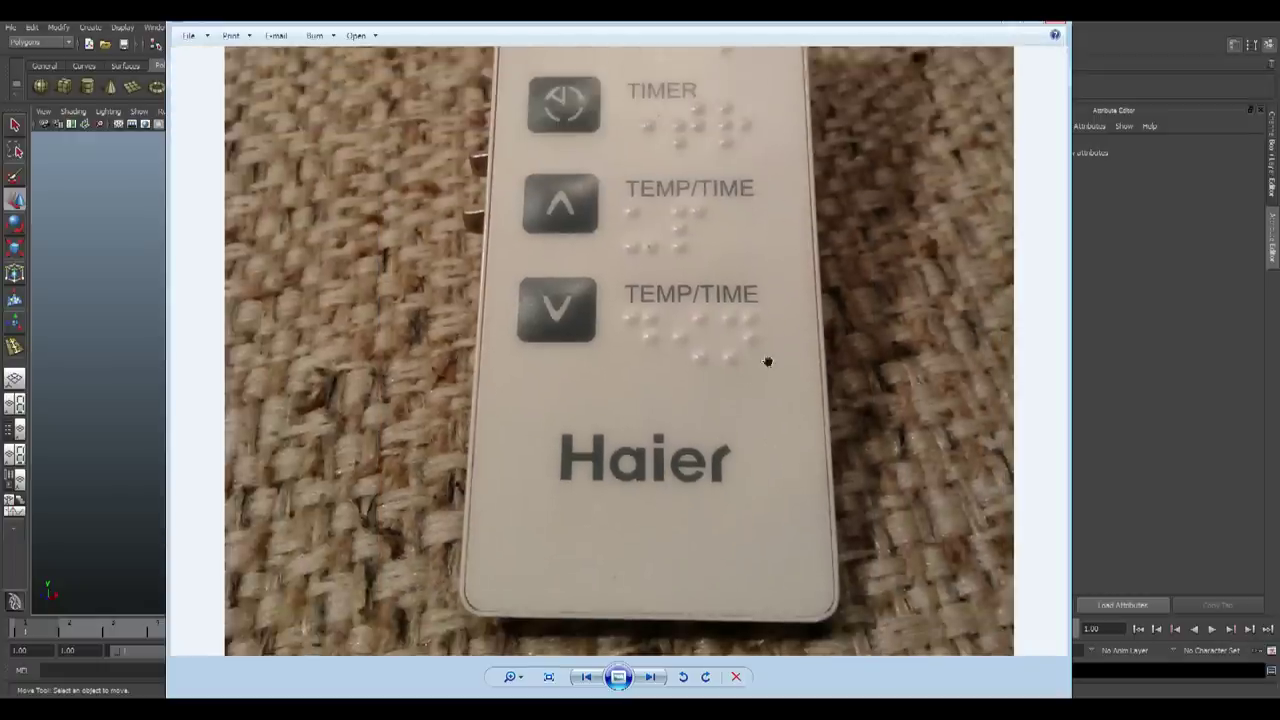
{"action": "scroll", "coordinate": [745, 398], "scroll_direction": "down", "scroll_amount": 2}
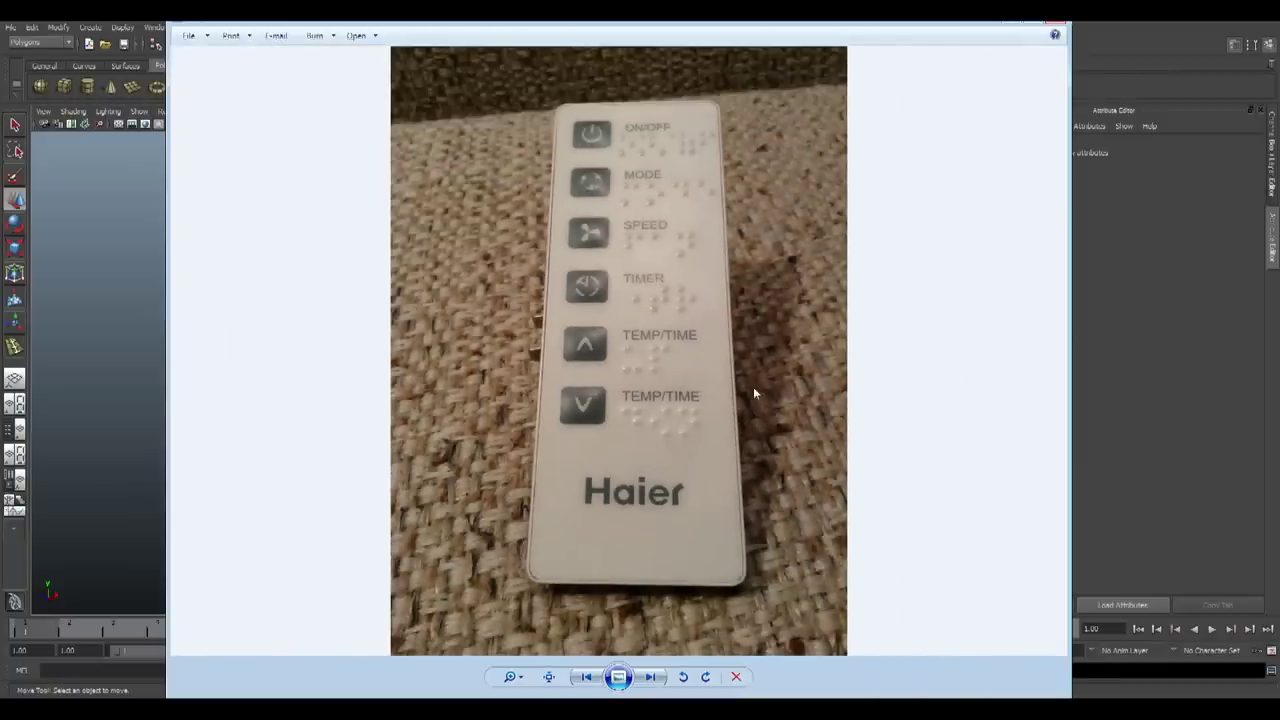
{"action": "key", "text": "Escape"}
{"action": "left_click_drag", "start_coordinate": [712, 401], "coordinate": [669, 414], "text": "alt"}
{"action": "scroll", "coordinate": [741, 492], "scroll_direction": "down", "scroll_amount": 5}
{"action": "key", "text": "alt+Tab"}
{"action": "scroll", "coordinate": [695, 397], "scroll_direction": "up", "scroll_amount": 2}
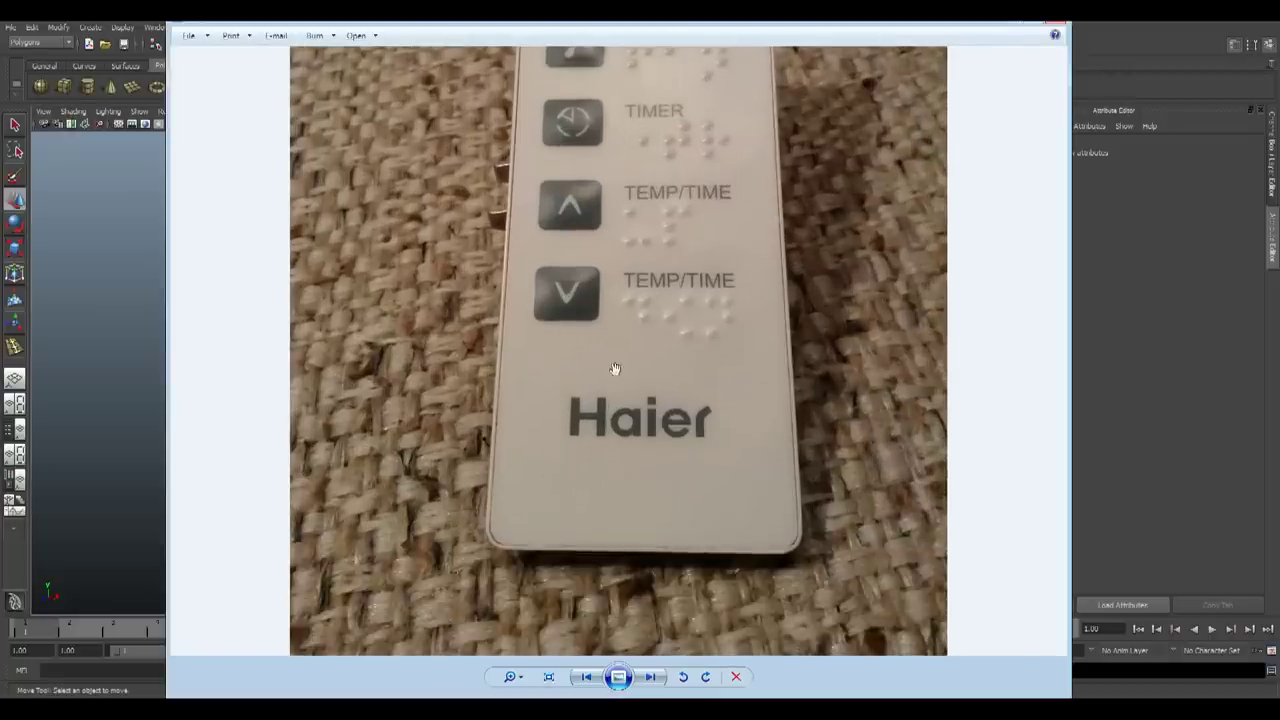
{"action": "scroll", "coordinate": [620, 385], "scroll_direction": "down", "scroll_amount": 3}
{"action": "scroll", "coordinate": [716, 393], "scroll_direction": "up", "scroll_amount": 2}
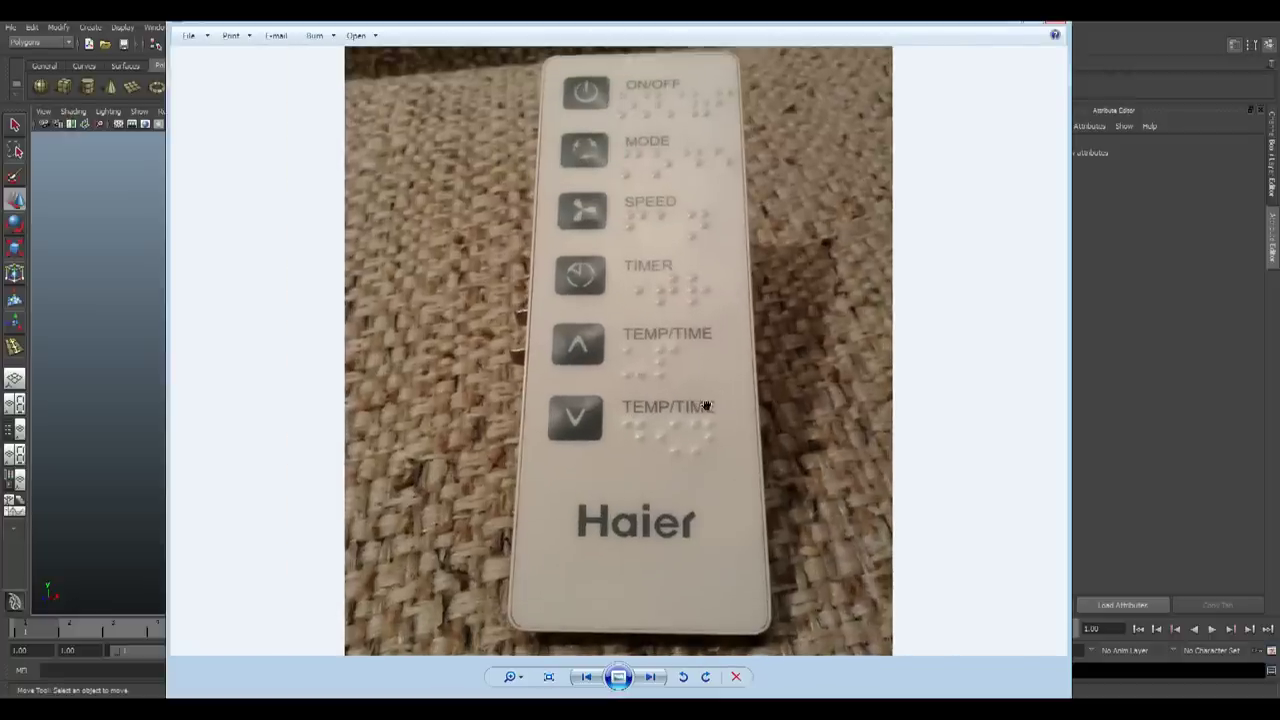
{"action": "scroll", "coordinate": [656, 234], "scroll_direction": "down", "scroll_amount": 1}
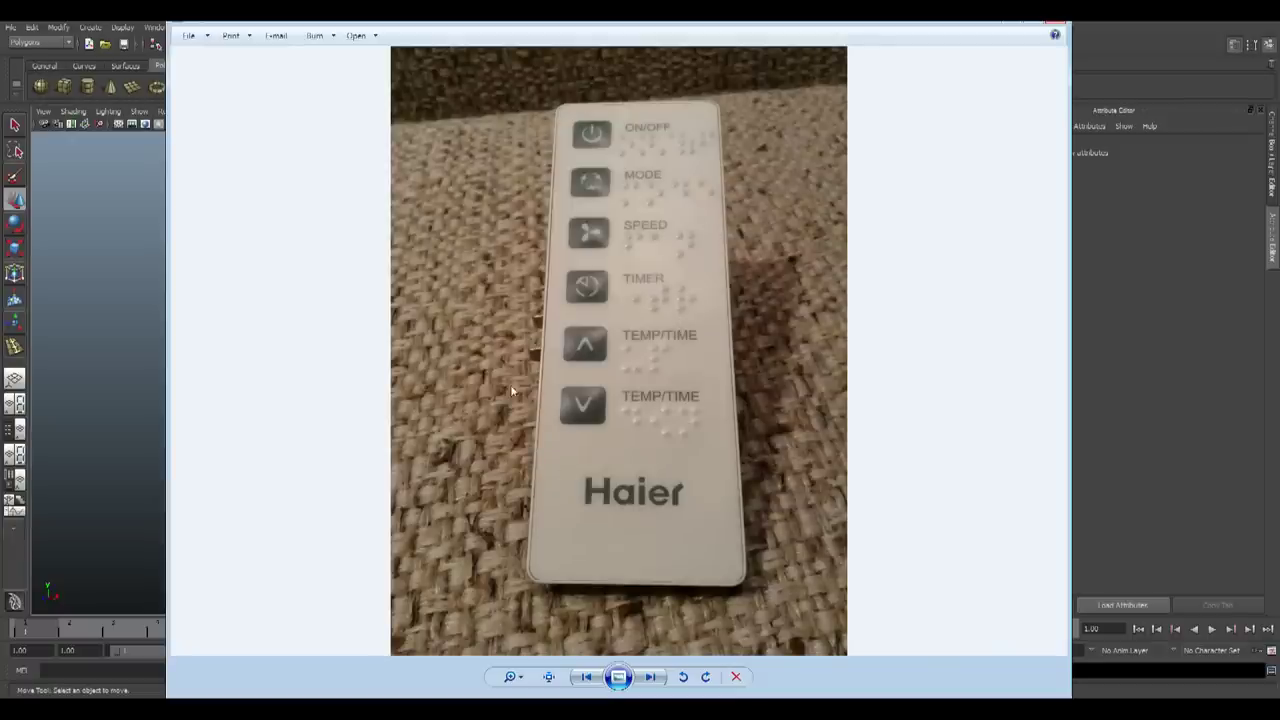
{"action": "scroll", "coordinate": [684, 578], "scroll_direction": "up", "scroll_amount": 2}
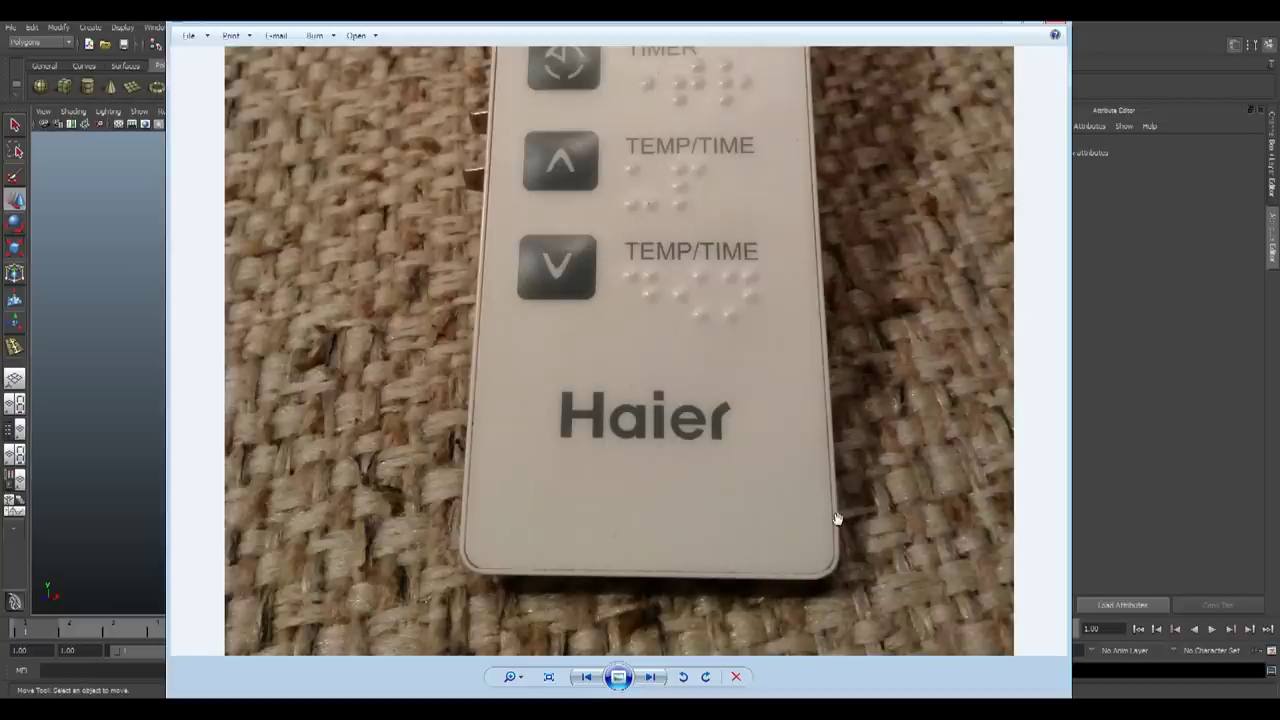
{"action": "scroll", "coordinate": [837, 519], "scroll_direction": "down", "scroll_amount": 2}
{"action": "left_click_drag", "start_coordinate": [790, 370], "coordinate": [809, 394]}
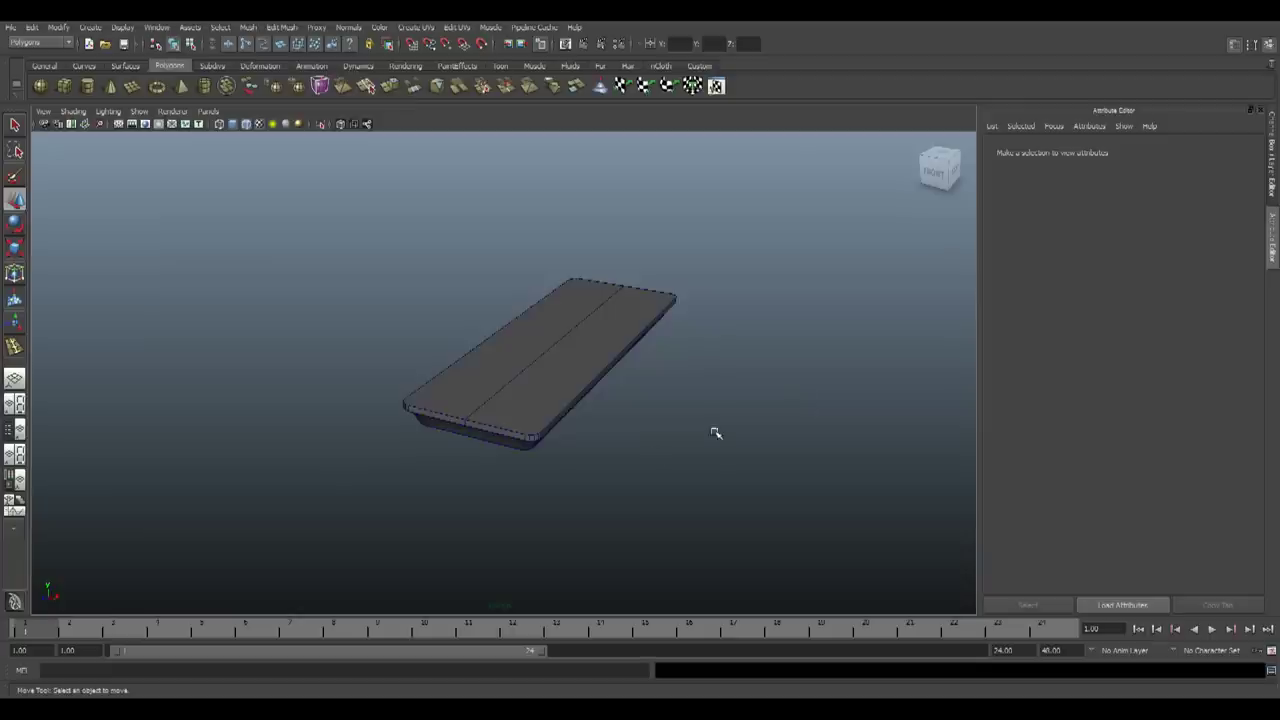
Select the remote's top faces in the top view and compare their edge with the border in the reference photo
{"action": "scroll", "coordinate": [711, 431], "scroll_direction": "up", "scroll_amount": 3}
{"action": "left_click_drag", "start_coordinate": [623, 531], "coordinate": [534, 403], "text": "alt"}
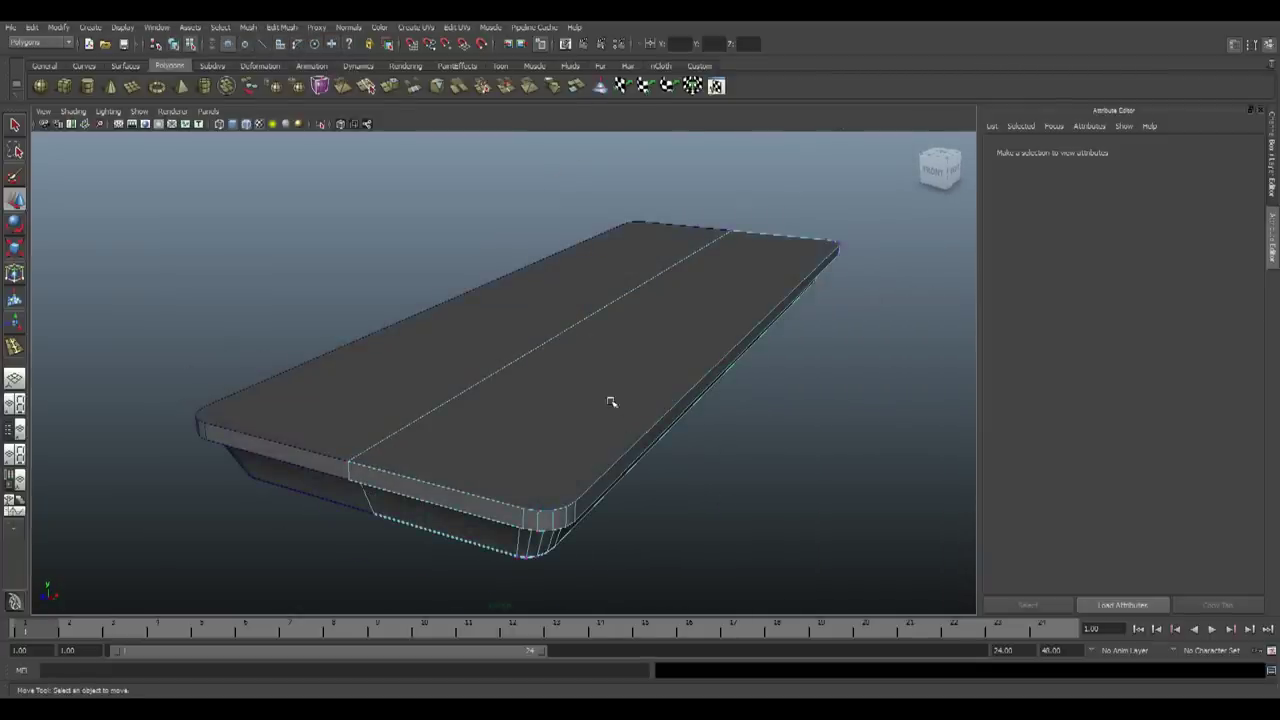
{"action": "key", "text": "space"}
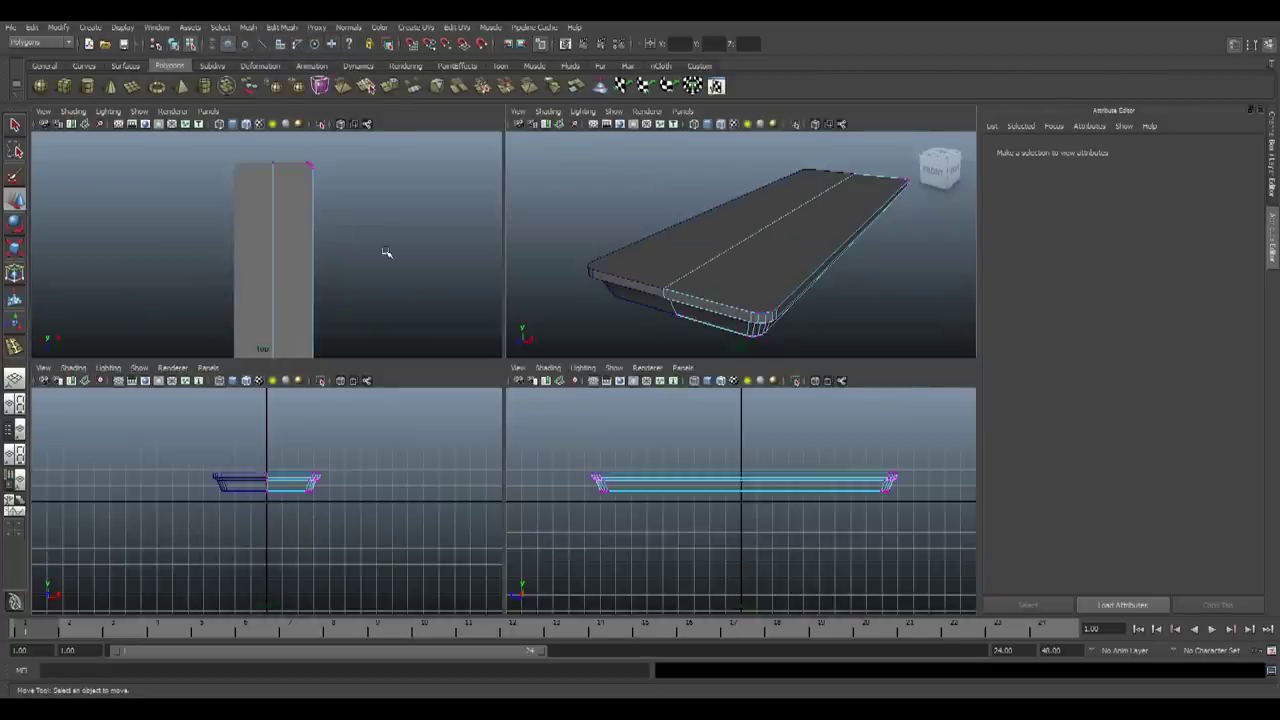
{"action": "key", "text": "space"}
{"action": "left_click", "coordinate": [530, 287]}
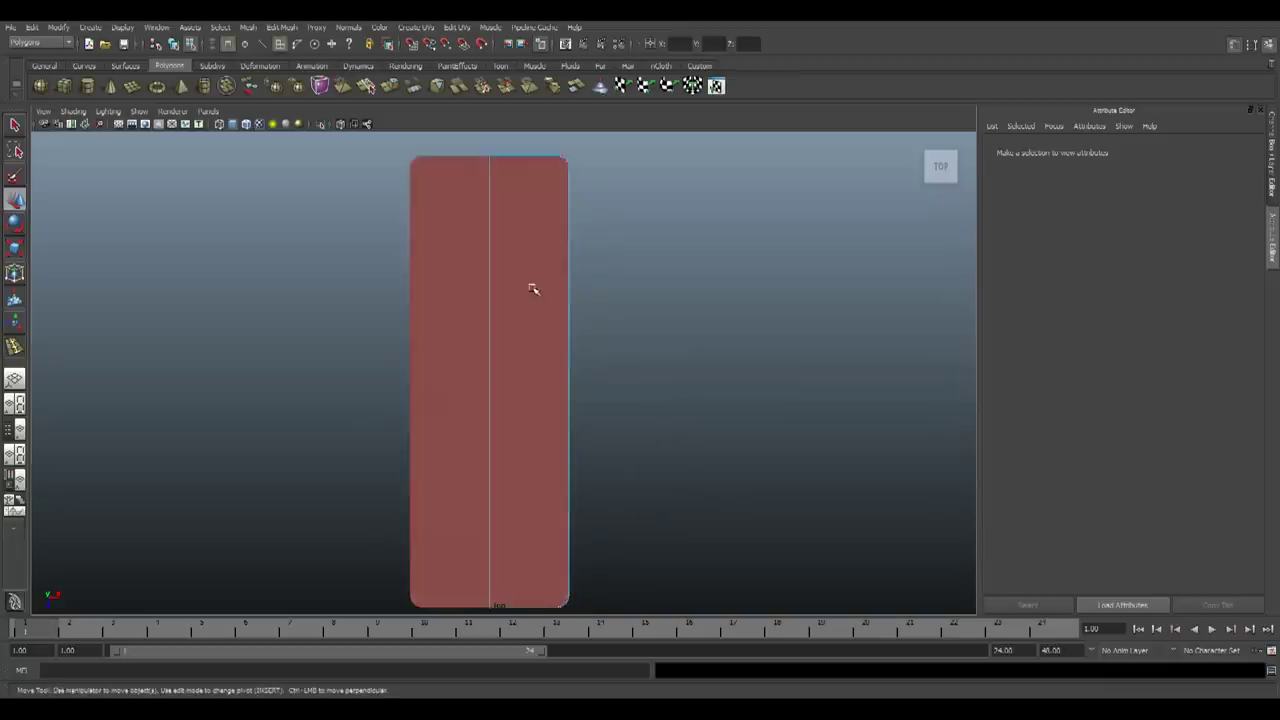
{"action": "left_click", "coordinate": [532, 287]}
{"action": "middle_click_drag", "start_coordinate": [574, 442], "coordinate": [600, 429], "text": "alt"}
{"action": "left_click", "coordinate": [590, 710]}
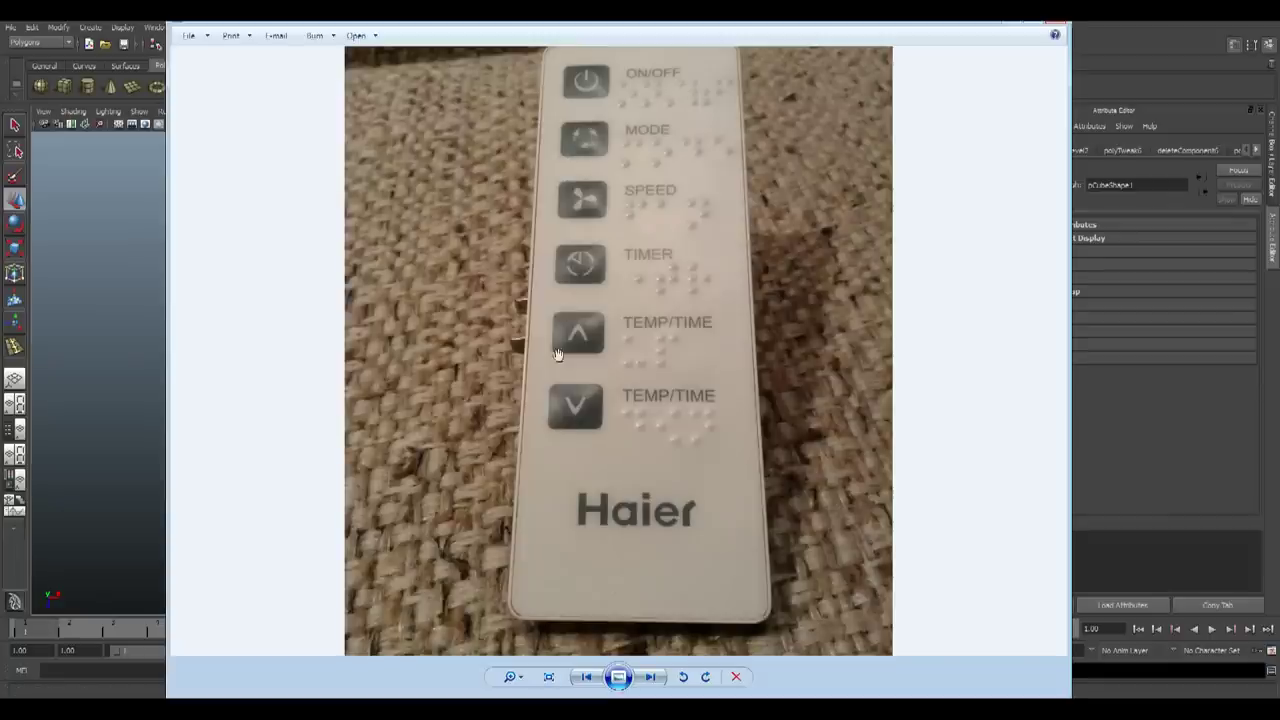
{"action": "scroll", "coordinate": [576, 414], "scroll_direction": "up", "scroll_amount": 4}
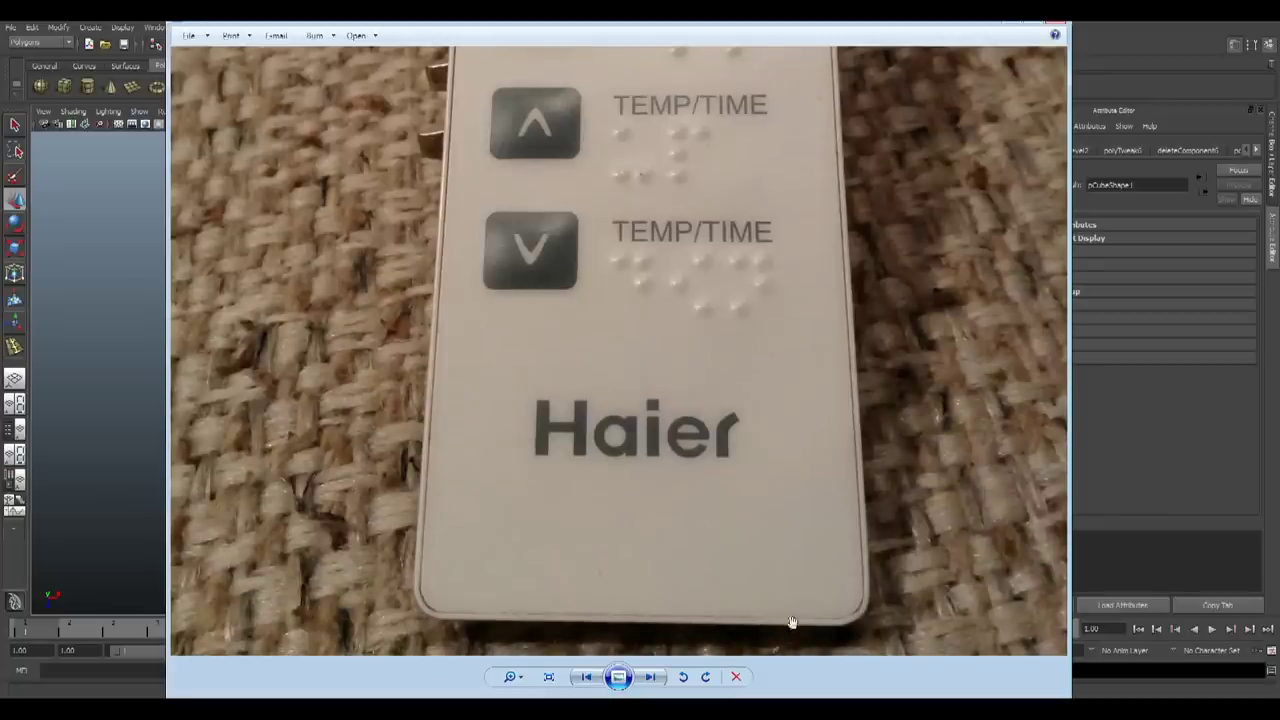
{"action": "key", "text": "alt+Tab"}
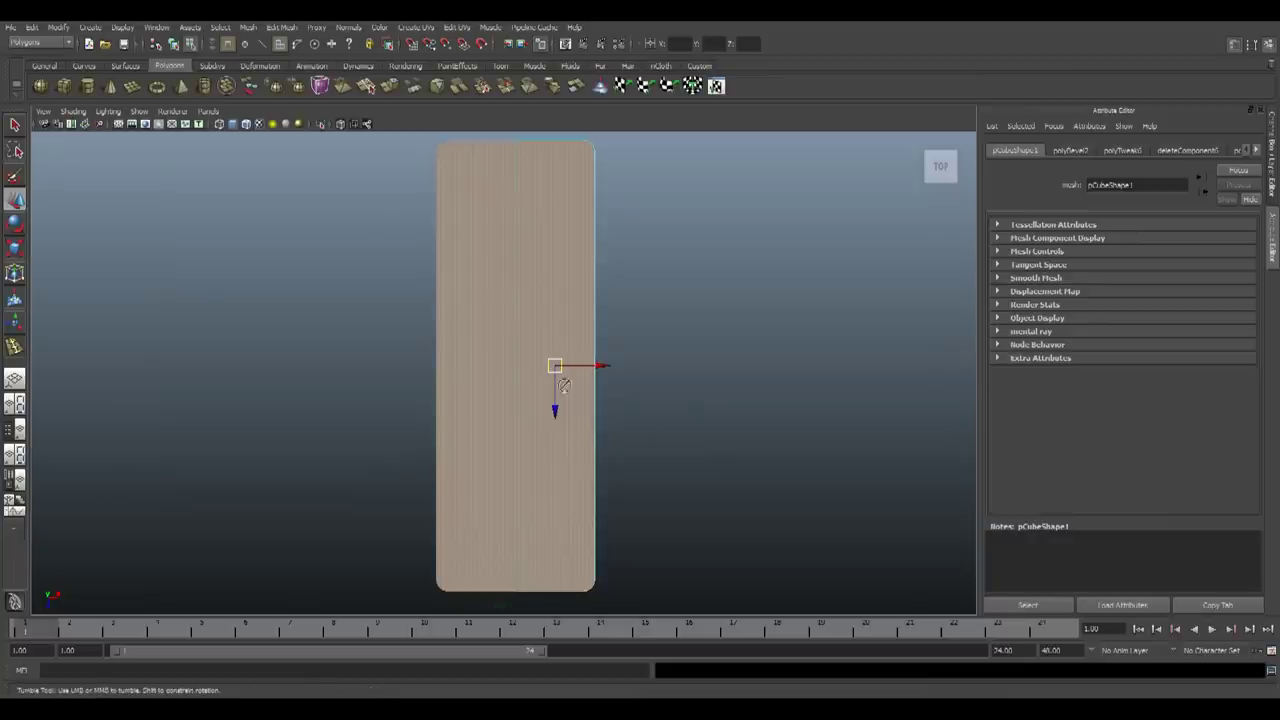
Extrude the top faces and scale them inward to about 0.980 across the width and 0.994 along the length
{"action": "left_click", "coordinate": [396, 92]}
{"action": "left_click_drag", "start_coordinate": [615, 367], "coordinate": [612, 366]}
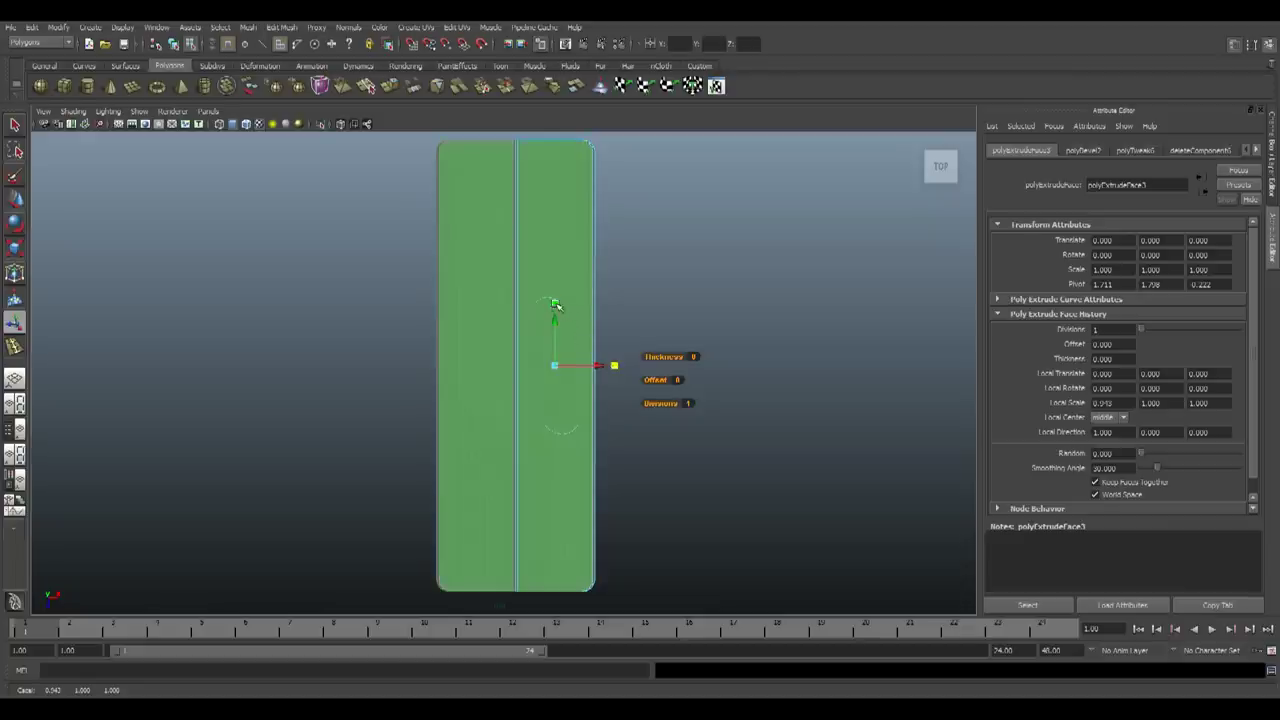
{"action": "left_click_drag", "start_coordinate": [556, 306], "coordinate": [556, 307]}
{"action": "middle_click_drag", "start_coordinate": [620, 229], "coordinate": [607, 408], "text": "alt"}
{"action": "right_click_drag", "start_coordinate": [607, 408], "coordinate": [688, 455], "text": "alt"}
{"action": "middle_click_drag", "start_coordinate": [688, 455], "coordinate": [614, 260], "text": "alt"}
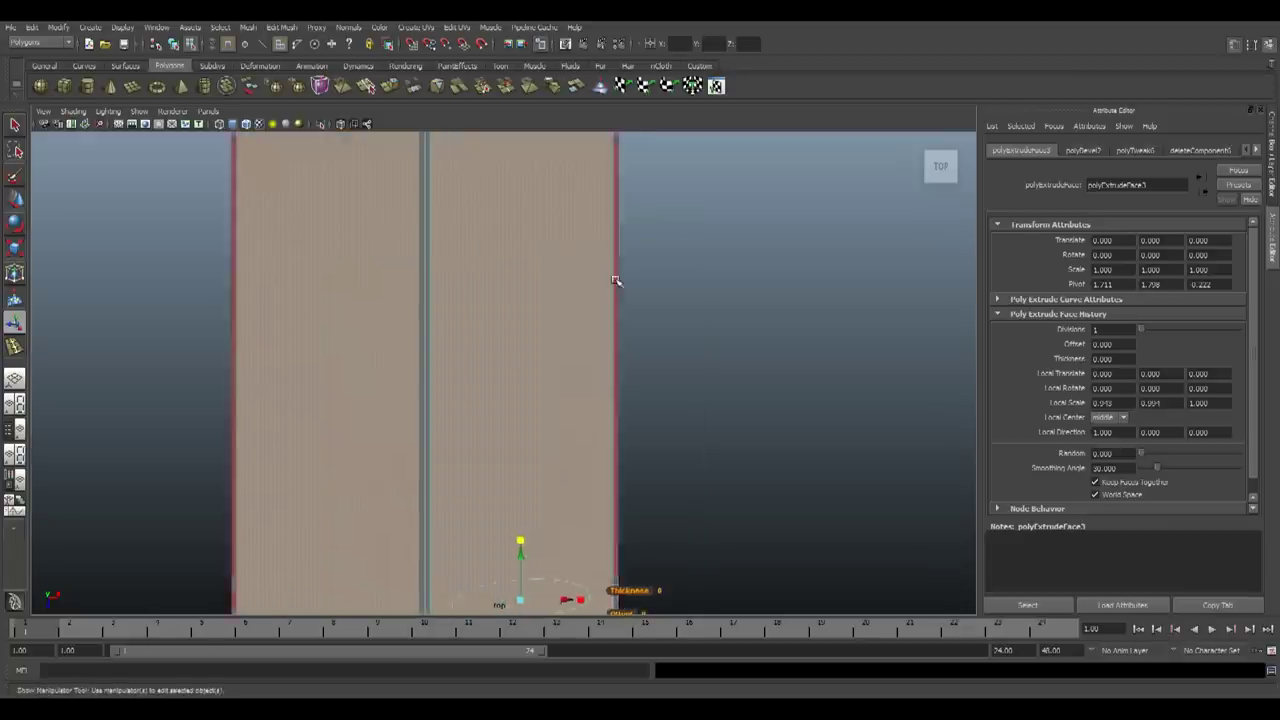
{"action": "right_click_drag", "start_coordinate": [614, 260], "coordinate": [600, 266], "text": "alt"}
{"action": "left_click_drag", "start_coordinate": [585, 577], "coordinate": [582, 574]}
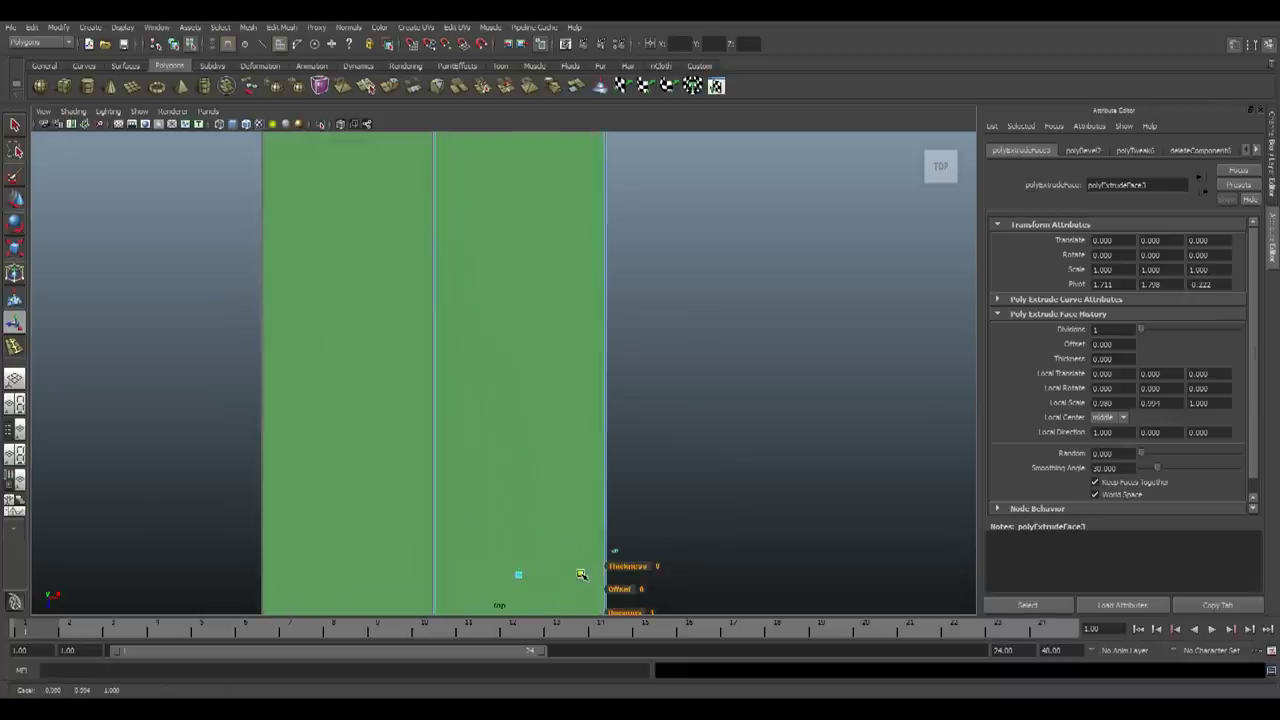
Adjust the extrusion's lengthwise scale to about 0.996, checking the border width along the sides and corners
{"action": "scroll", "coordinate": [606, 580], "scroll_direction": "up", "scroll_amount": 4}
{"action": "middle_click_drag", "start_coordinate": [641, 252], "coordinate": [620, 212], "text": "alt"}
{"action": "scroll", "coordinate": [606, 580], "scroll_direction": "down", "scroll_amount": 6}
{"action": "scroll", "coordinate": [523, 409], "scroll_direction": "up", "scroll_amount": 2}
{"action": "scroll", "coordinate": [523, 409], "scroll_direction": "up", "scroll_amount": 4}
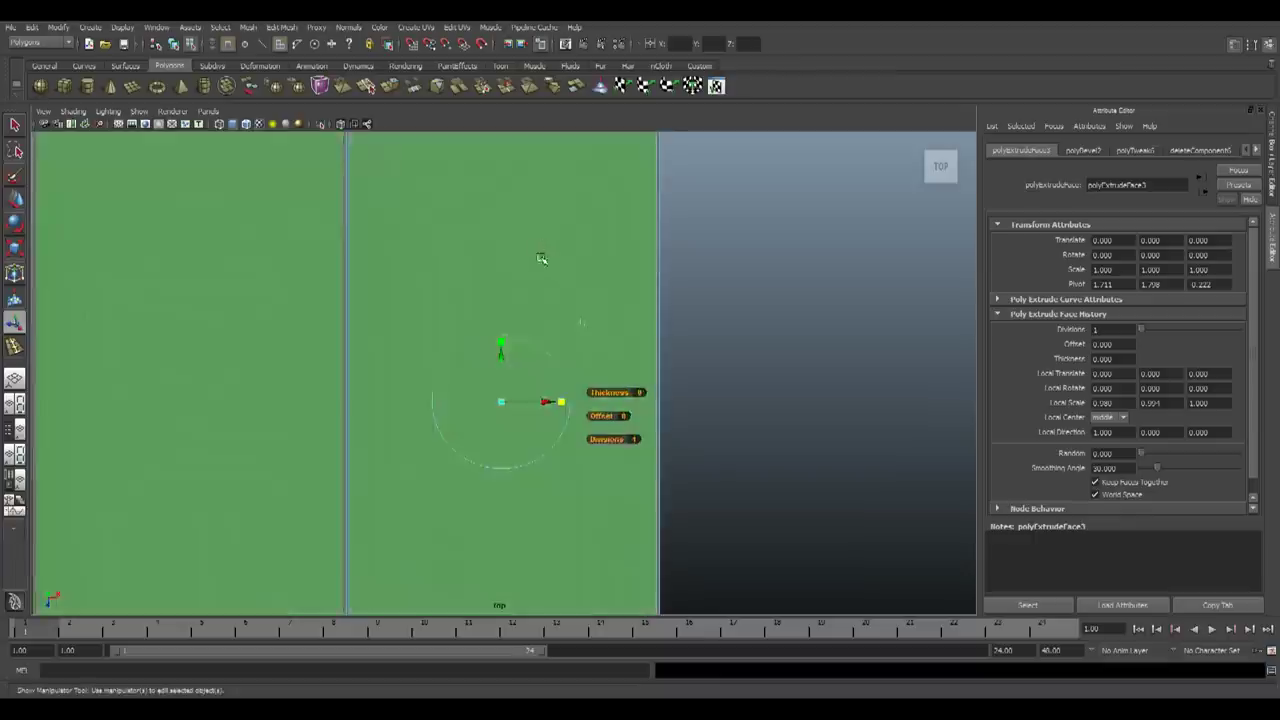
{"action": "middle_click_drag", "start_coordinate": [517, 302], "coordinate": [524, 482], "text": "alt"}
{"action": "scroll", "coordinate": [524, 457], "scroll_direction": "down", "scroll_amount": 8}
{"action": "middle_click_drag", "start_coordinate": [554, 288], "coordinate": [562, 416], "text": "alt"}
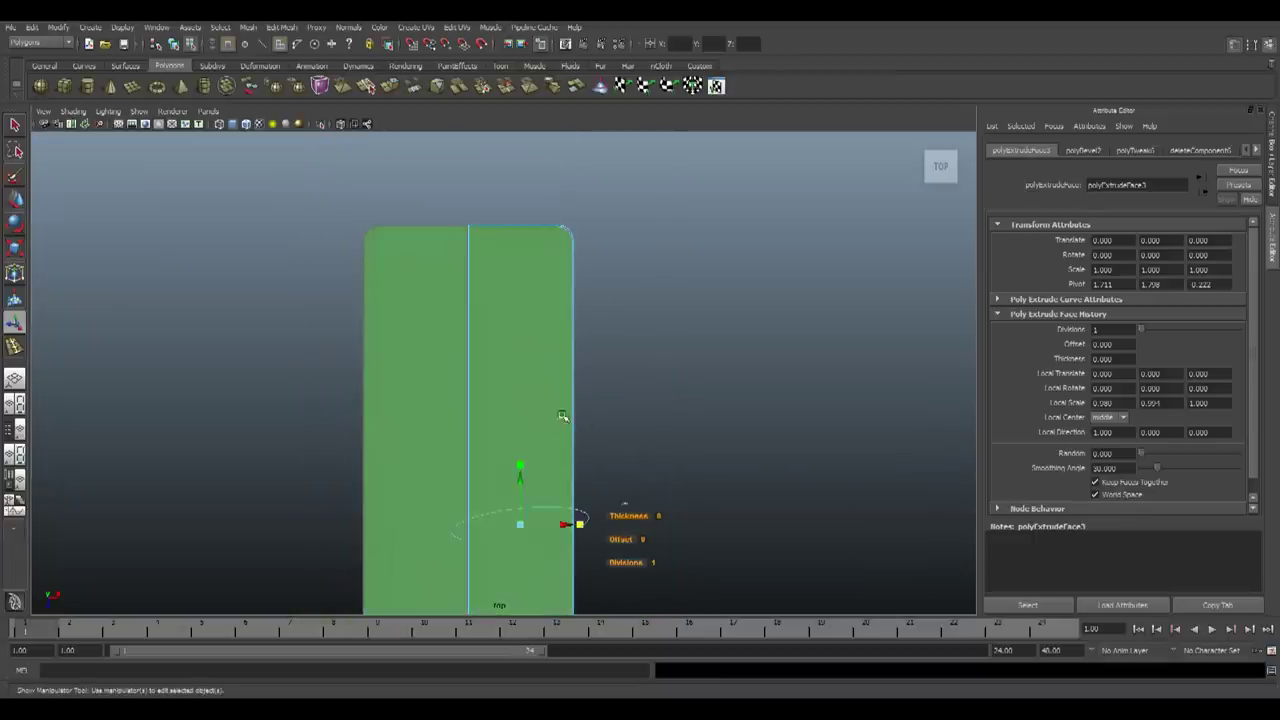
{"action": "left_click_drag", "start_coordinate": [520, 468], "coordinate": [516, 465]}
{"action": "scroll", "coordinate": [597, 251], "scroll_direction": "up", "scroll_amount": 3}
{"action": "middle_click_drag", "start_coordinate": [599, 230], "coordinate": [630, 551], "text": "alt"}
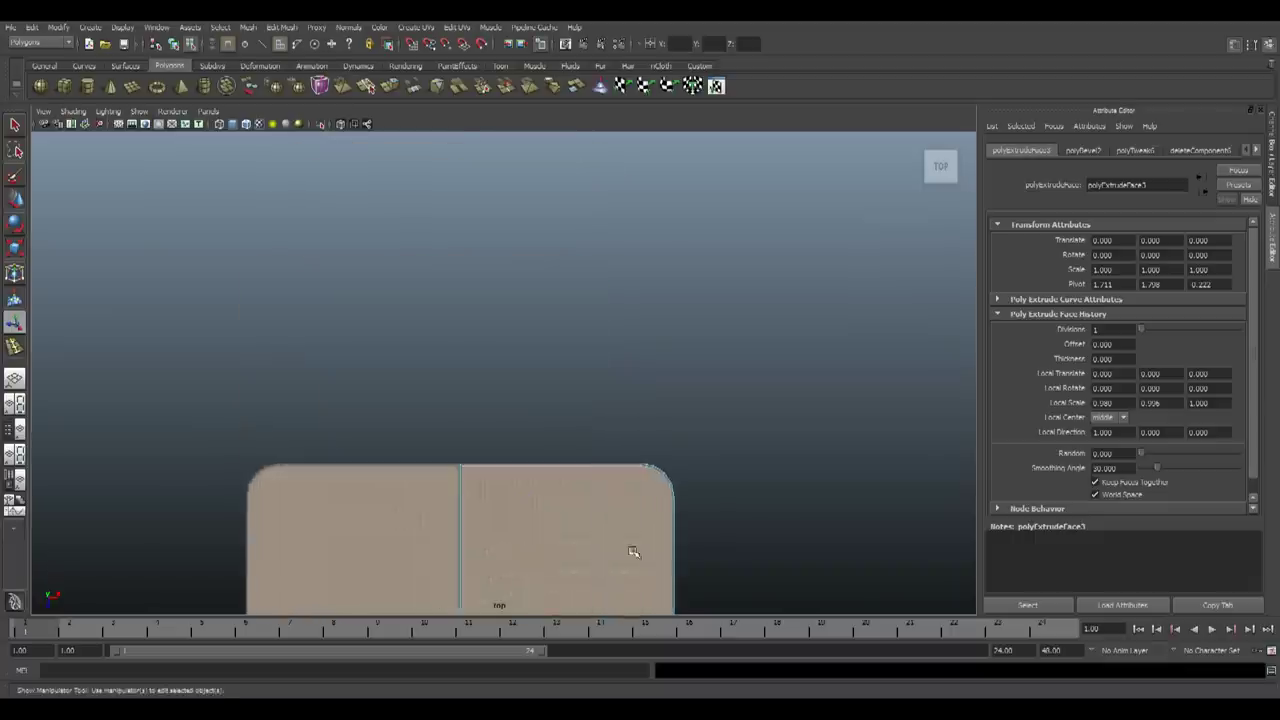
{"action": "scroll", "coordinate": [633, 545], "scroll_direction": "up", "scroll_amount": 3}
{"action": "middle_click_drag", "start_coordinate": [667, 511], "coordinate": [541, 282], "text": "alt"}
{"action": "scroll", "coordinate": [543, 286], "scroll_direction": "down", "scroll_amount": 8}
{"action": "scroll", "coordinate": [589, 457], "scroll_direction": "up", "scroll_amount": 3}
{"action": "middle_click_drag", "start_coordinate": [576, 536], "coordinate": [632, 269], "text": "alt"}
Extrude the top faces again and scale them inward to about 0.978 across the width and 0.995 along the length
{"action": "left_click", "coordinate": [390, 88]}
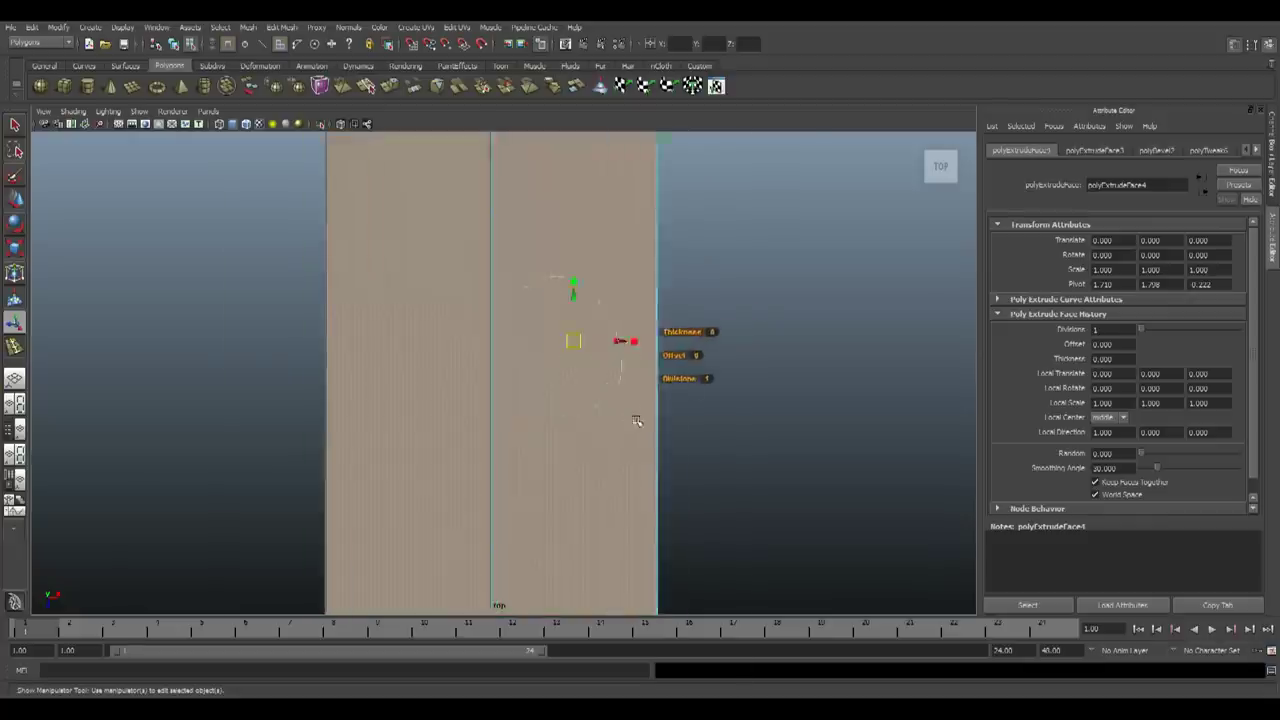
{"action": "right_click_drag", "start_coordinate": [640, 380], "coordinate": [698, 389], "text": "alt"}
{"action": "mouse_move", "coordinate": [707, 313]}
{"action": "left_mouse_down"}
{"action": "mouse_move", "coordinate": [705, 298]}
{"action": "mouse_move", "coordinate": [704, 311]}
{"action": "left_mouse_up"}
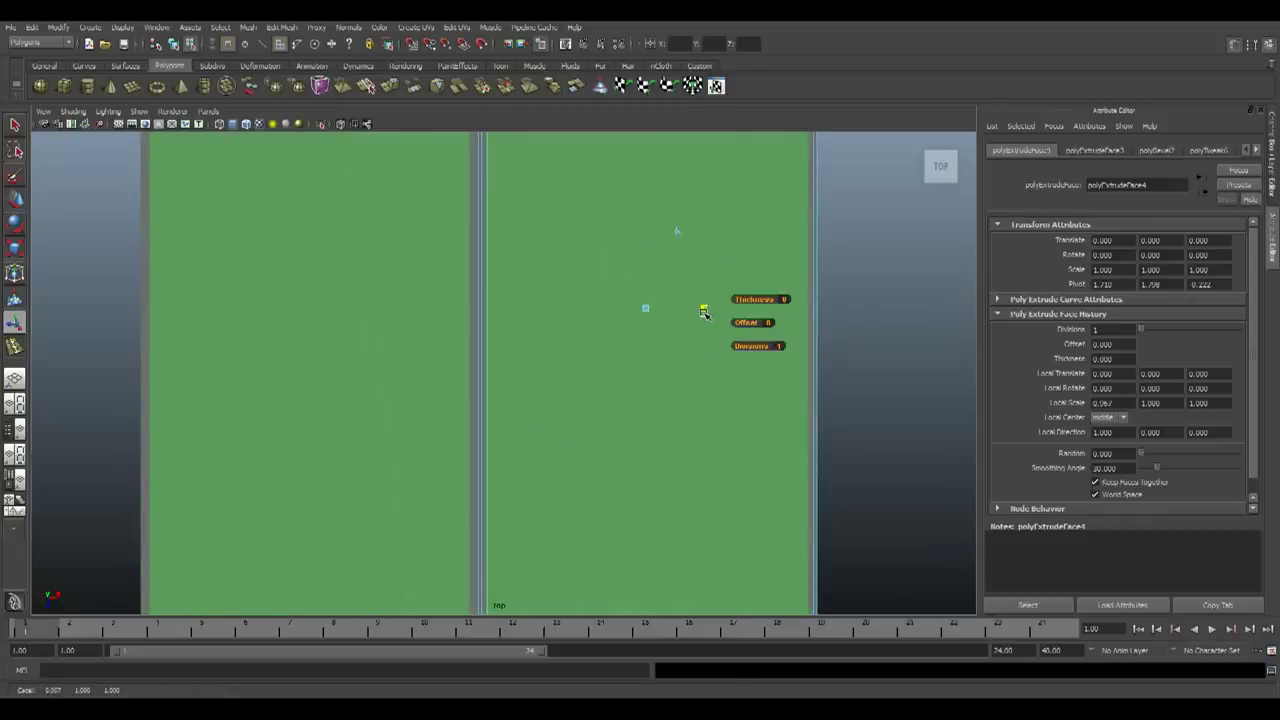
{"action": "left_click_drag", "start_coordinate": [704, 312], "coordinate": [705, 313]}
{"action": "middle_click_drag", "start_coordinate": [706, 312], "coordinate": [614, 660], "text": "alt"}
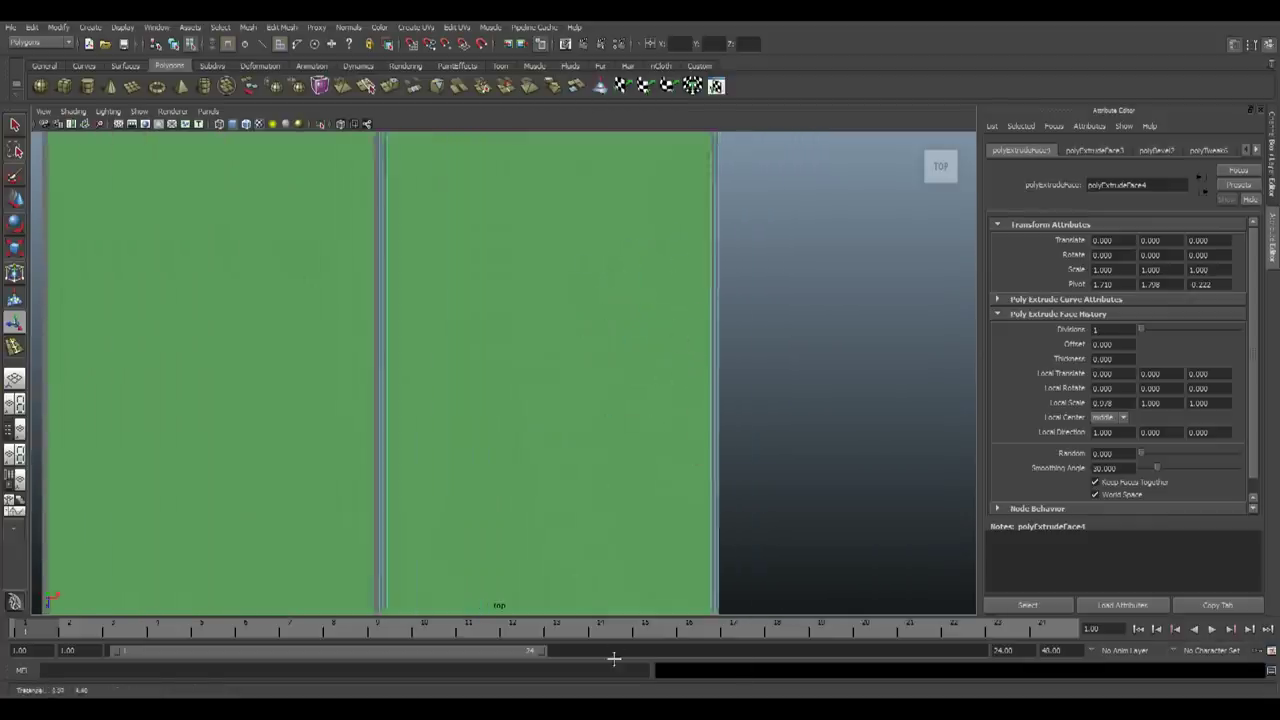
{"action": "right_click_drag", "start_coordinate": [750, 425], "coordinate": [686, 417], "text": "alt"}
{"action": "left_click_drag", "start_coordinate": [522, 470], "coordinate": [529, 466]}
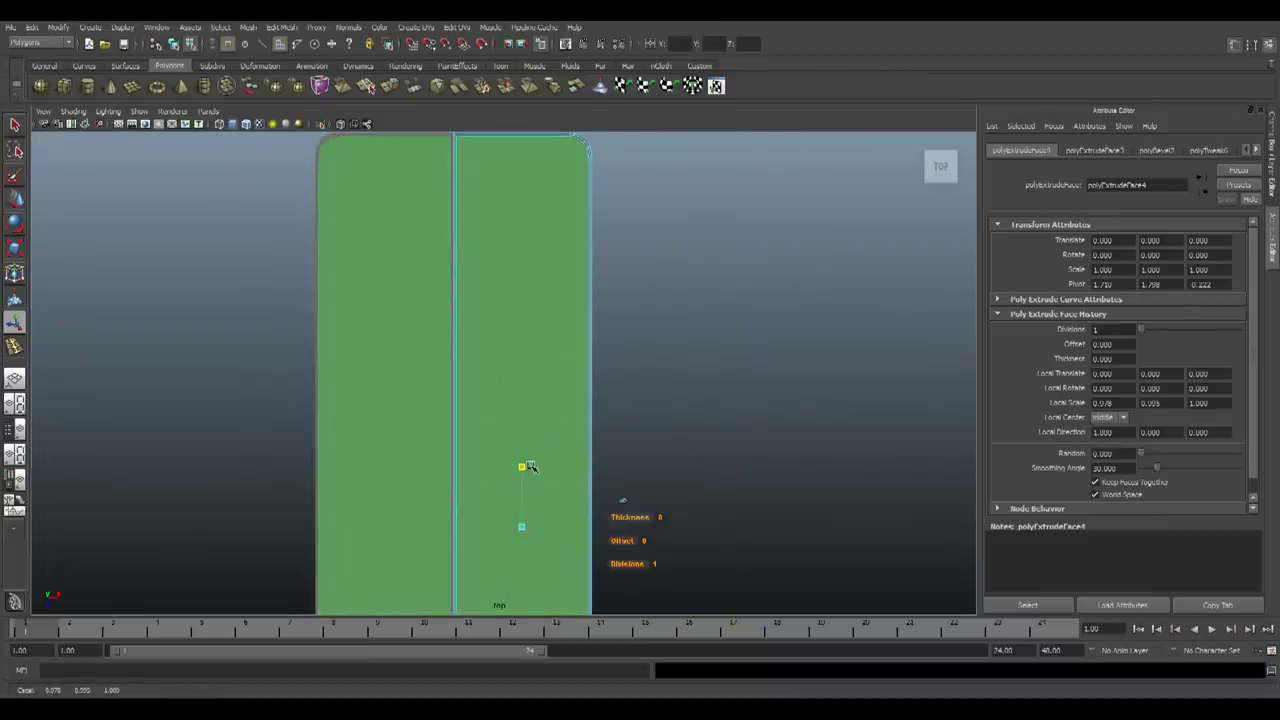
Inspect the double border in perspective and try selecting its narrow faces around the front rounded corner
{"action": "key", "text": "space"}
{"action": "key", "text": "space"}
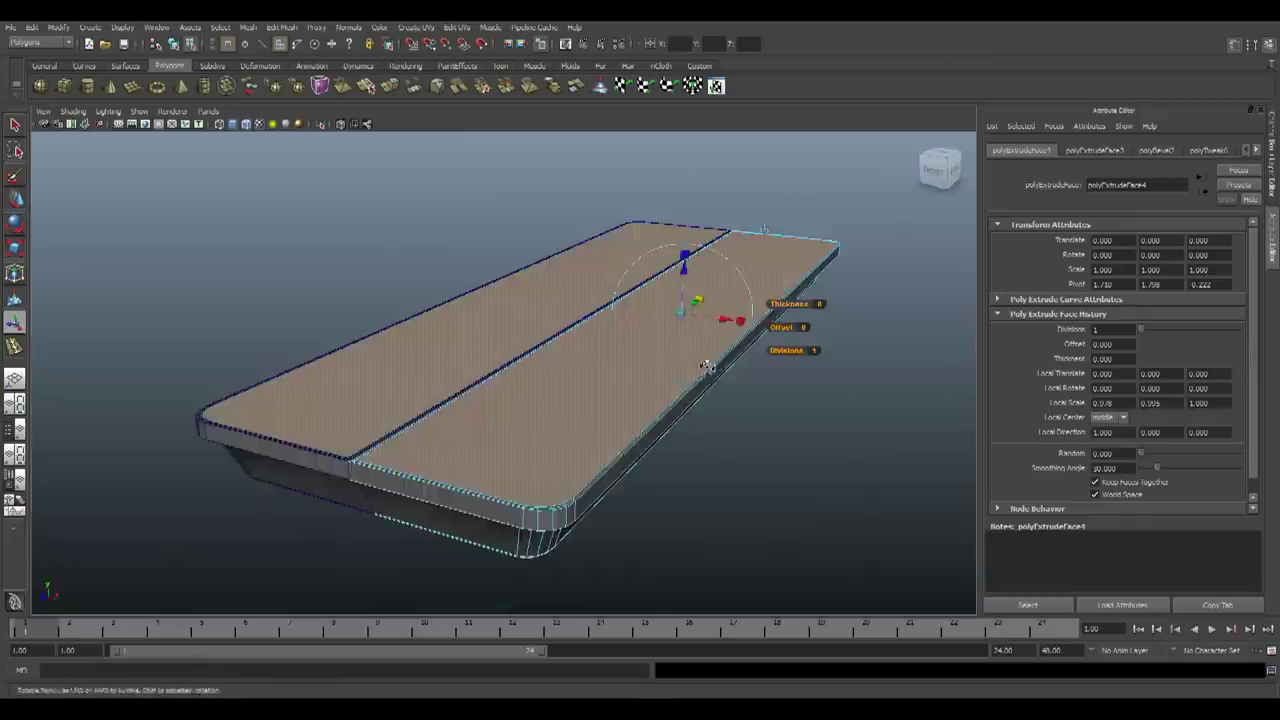
{"action": "right_click_drag", "start_coordinate": [709, 366], "coordinate": [671, 451], "text": "alt"}
{"action": "left_click_drag", "start_coordinate": [671, 451], "coordinate": [678, 434], "text": "alt"}
{"action": "right_click_drag", "start_coordinate": [678, 434], "coordinate": [702, 449], "text": "alt"}
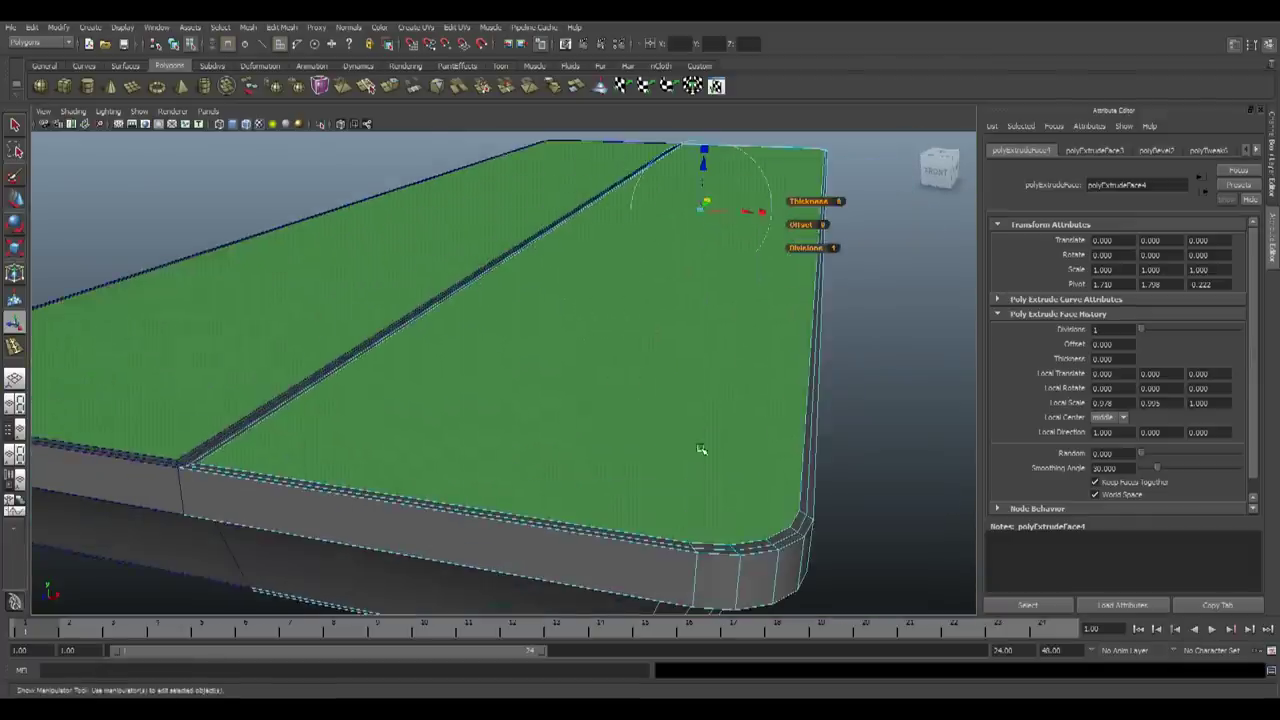
{"action": "middle_click_drag", "start_coordinate": [702, 449], "coordinate": [638, 381], "text": "alt"}
{"action": "key", "text": "F8"}
{"action": "left_click", "coordinate": [759, 381]}
{"action": "right_click_drag", "start_coordinate": [660, 415], "coordinate": [651, 434], "text": "alt"}
{"action": "left_click_drag", "start_coordinate": [651, 434], "coordinate": [683, 451], "text": "alt"}
{"action": "left_click", "coordinate": [714, 490]}
{"action": "left_click_drag", "start_coordinate": [648, 533], "coordinate": [662, 424], "text": "alt"}
{"action": "left_click", "coordinate": [701, 460]}
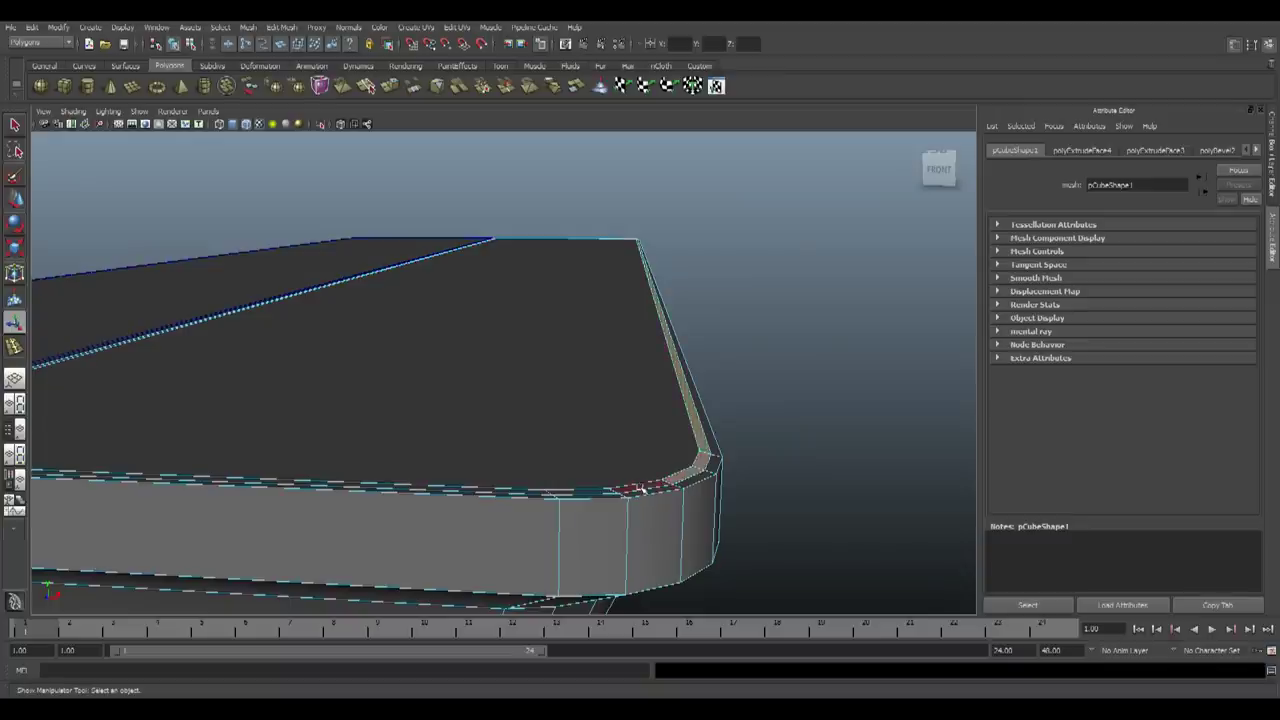
Delete the two narrow strip faces running along the centre seam of the top surface
{"action": "left_click_drag", "start_coordinate": [679, 326], "coordinate": [519, 381], "text": "alt"}
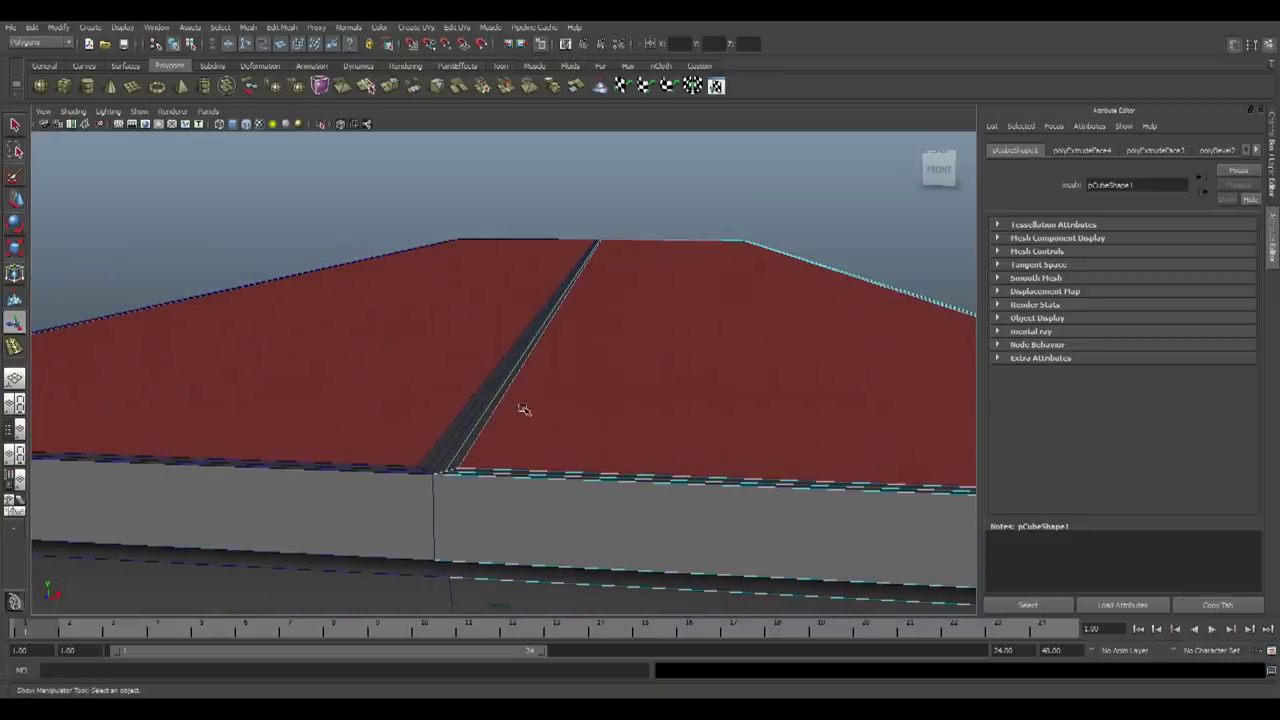
{"action": "left_click", "coordinate": [460, 440]}
{"action": "scroll", "coordinate": [460, 443], "scroll_direction": "up", "scroll_amount": 2}
{"action": "middle_click_drag", "start_coordinate": [460, 443], "coordinate": [504, 430], "text": "alt"}
{"action": "scroll", "coordinate": [506, 423], "scroll_direction": "down", "scroll_amount": 1}
{"action": "key", "text": "Delete"}
{"action": "left_click", "coordinate": [534, 422]}
{"action": "key", "text": "Delete"}
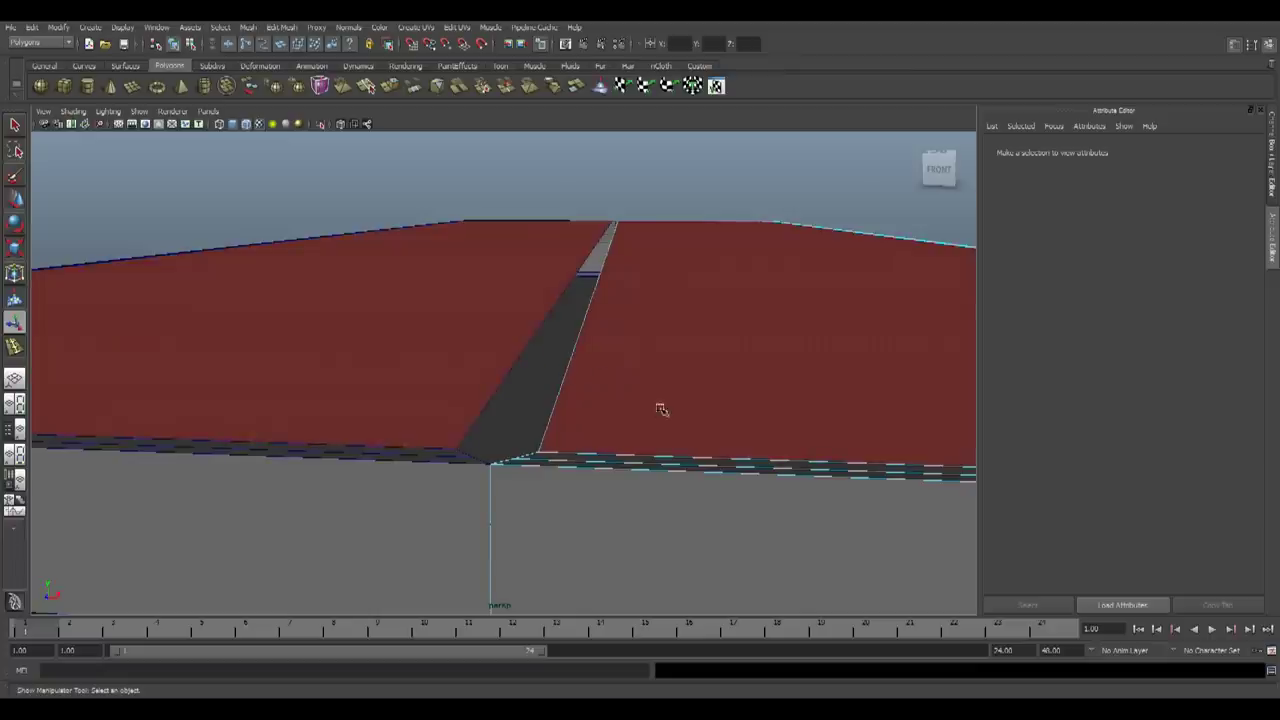
Move the inner border vertices at the front end of the seam onto the centre line to close the gap
{"action": "right_click_drag", "start_coordinate": [571, 455], "coordinate": [530, 454]}
{"action": "left_click", "coordinate": [542, 449]}
{"action": "right_click_drag", "start_coordinate": [614, 430], "coordinate": [606, 433]}
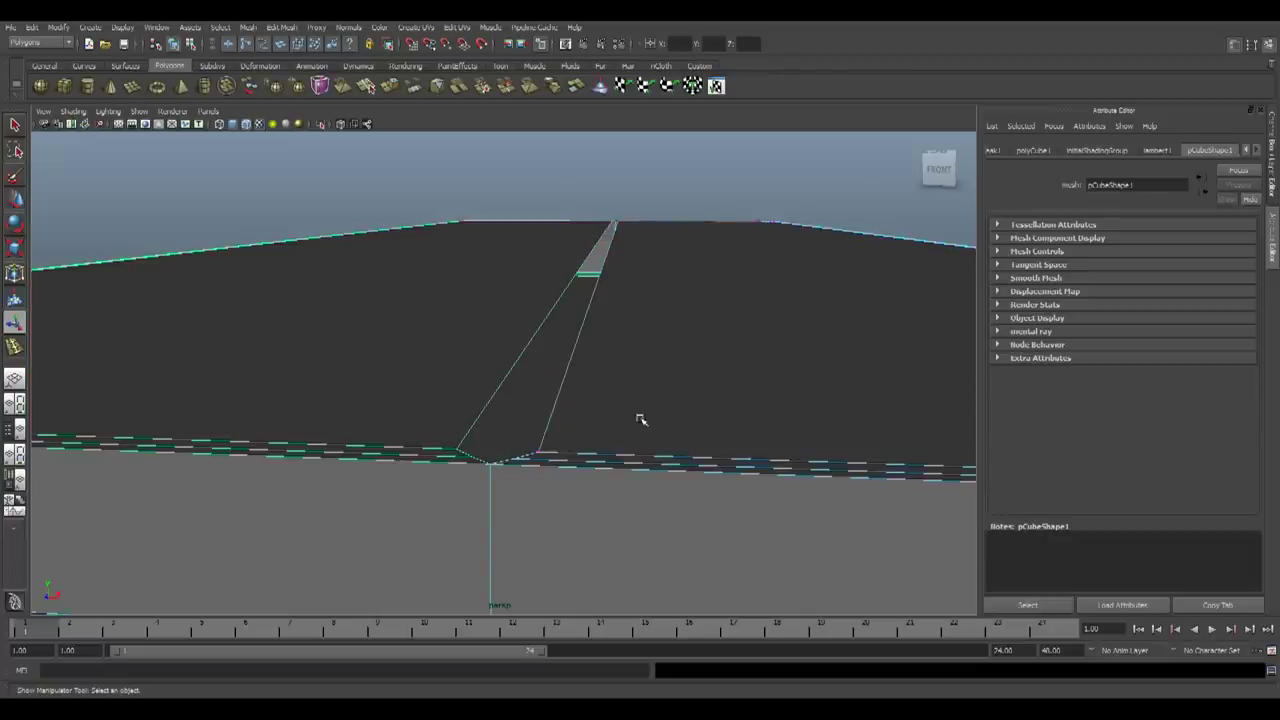
{"action": "left_click", "coordinate": [647, 405]}
{"action": "left_click", "coordinate": [527, 448]}
{"action": "key", "text": "w"}
{"action": "left_click_drag", "start_coordinate": [590, 453], "coordinate": [489, 478]}
Align the inner border vertices at the back end of the seam with the centre line, then deselect the mesh
{"action": "scroll", "coordinate": [560, 464], "scroll_direction": "down", "scroll_amount": 5}
{"action": "left_click_drag", "start_coordinate": [760, 425], "coordinate": [489, 400], "text": "alt"}
{"action": "scroll", "coordinate": [540, 465], "scroll_direction": "up", "scroll_amount": 5}
{"action": "left_click_drag", "start_coordinate": [557, 486], "coordinate": [530, 412], "text": "alt"}
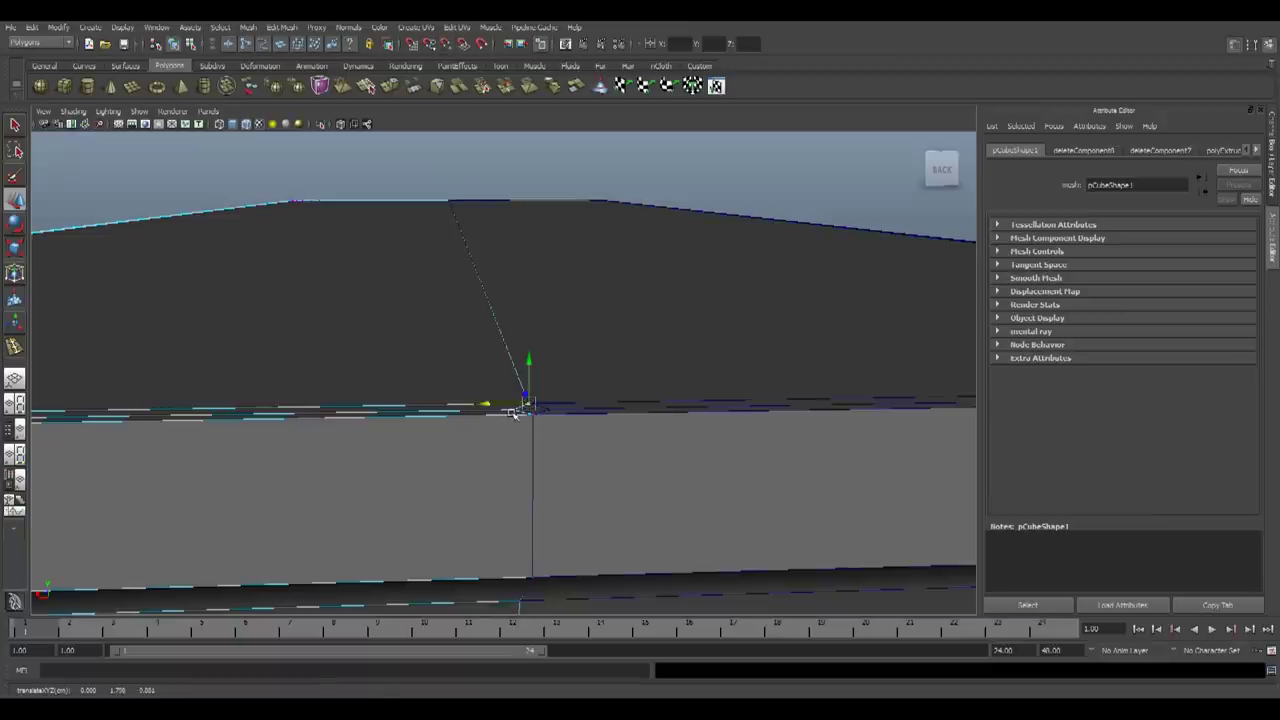
{"action": "key", "text": "F8"}
{"action": "left_click", "coordinate": [486, 437]}
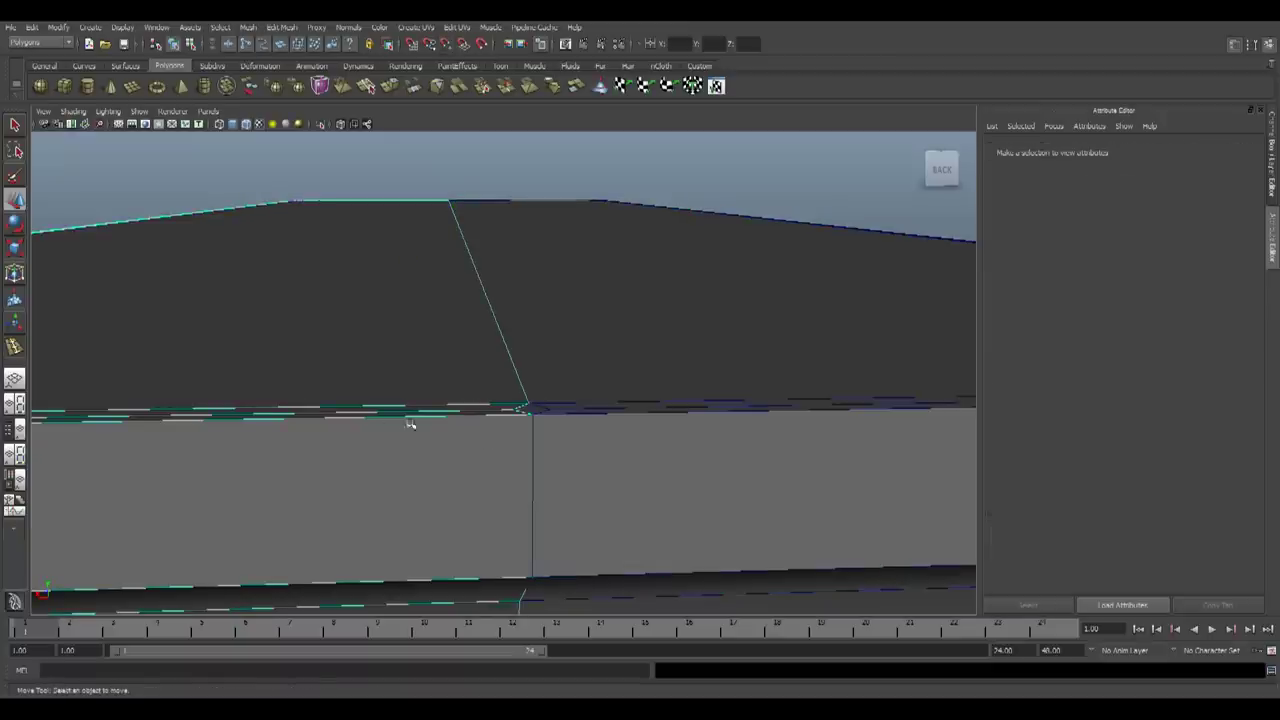
{"action": "left_click", "coordinate": [517, 409]}
{"action": "left_click_drag", "start_coordinate": [479, 410], "coordinate": [520, 425]}
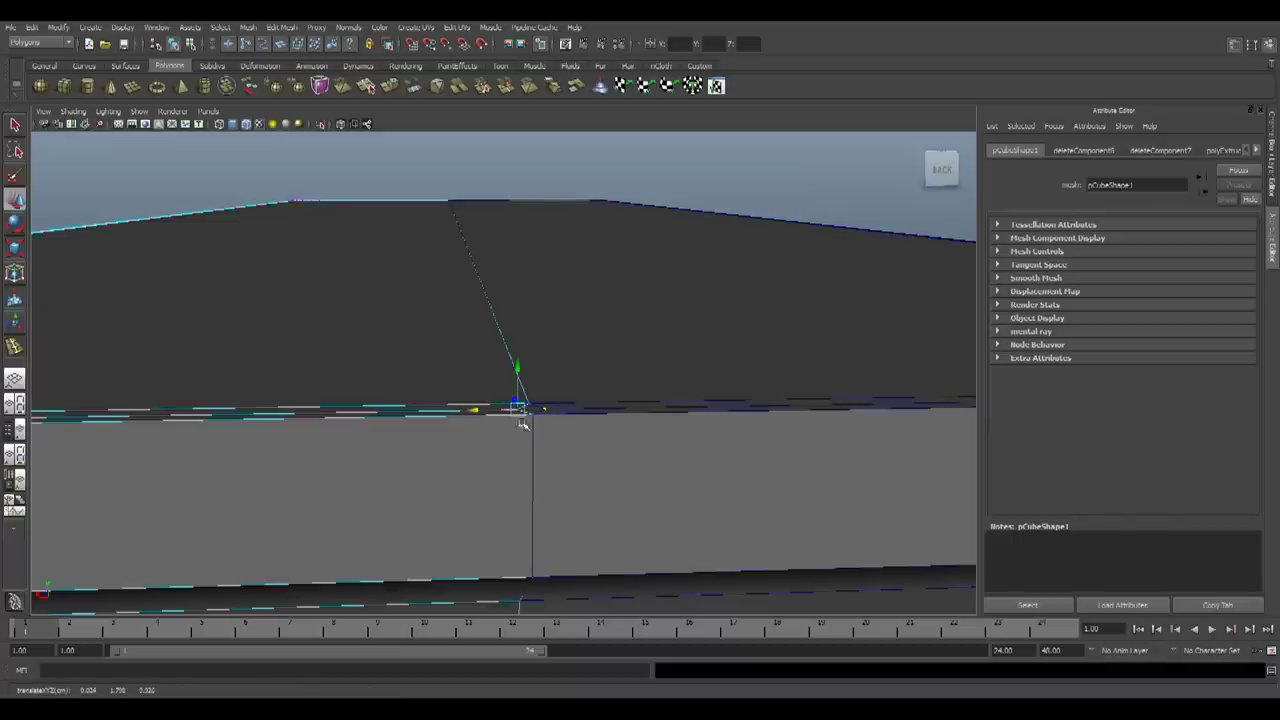
{"action": "left_click_drag", "start_coordinate": [548, 535], "coordinate": [540, 485], "text": "alt"}
{"action": "left_click", "coordinate": [619, 343]}
{"action": "scroll", "coordinate": [622, 343], "scroll_direction": "down", "scroll_amount": 6}
{"action": "left_click", "coordinate": [793, 277]}
Select the narrow inner strip faces of the top border along the long side, both rounded corners and both ends
{"action": "left_click_drag", "start_coordinate": [793, 277], "coordinate": [721, 498], "text": "alt"}
{"action": "scroll", "coordinate": [721, 500], "scroll_direction": "up", "scroll_amount": 4}
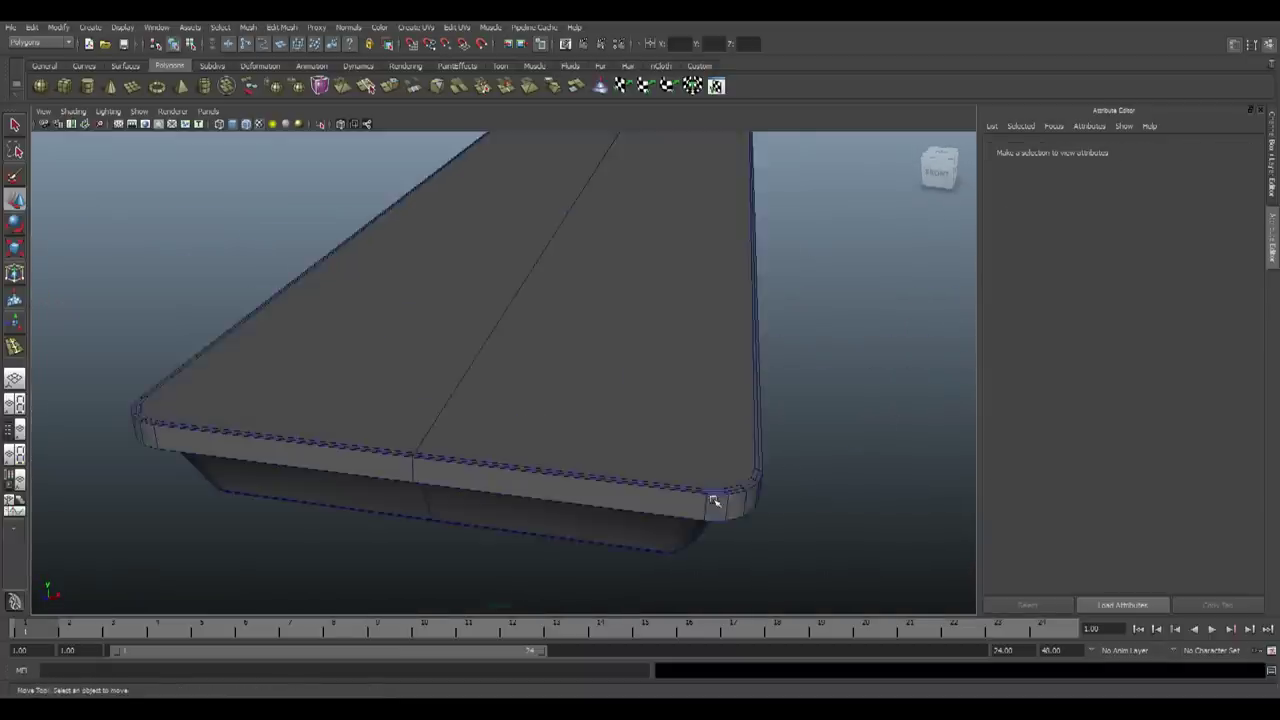
{"action": "middle_click_drag", "start_coordinate": [721, 500], "coordinate": [557, 466], "text": "alt"}
{"action": "scroll", "coordinate": [567, 474], "scroll_direction": "up", "scroll_amount": 4}
{"action": "left_click", "coordinate": [591, 446]}
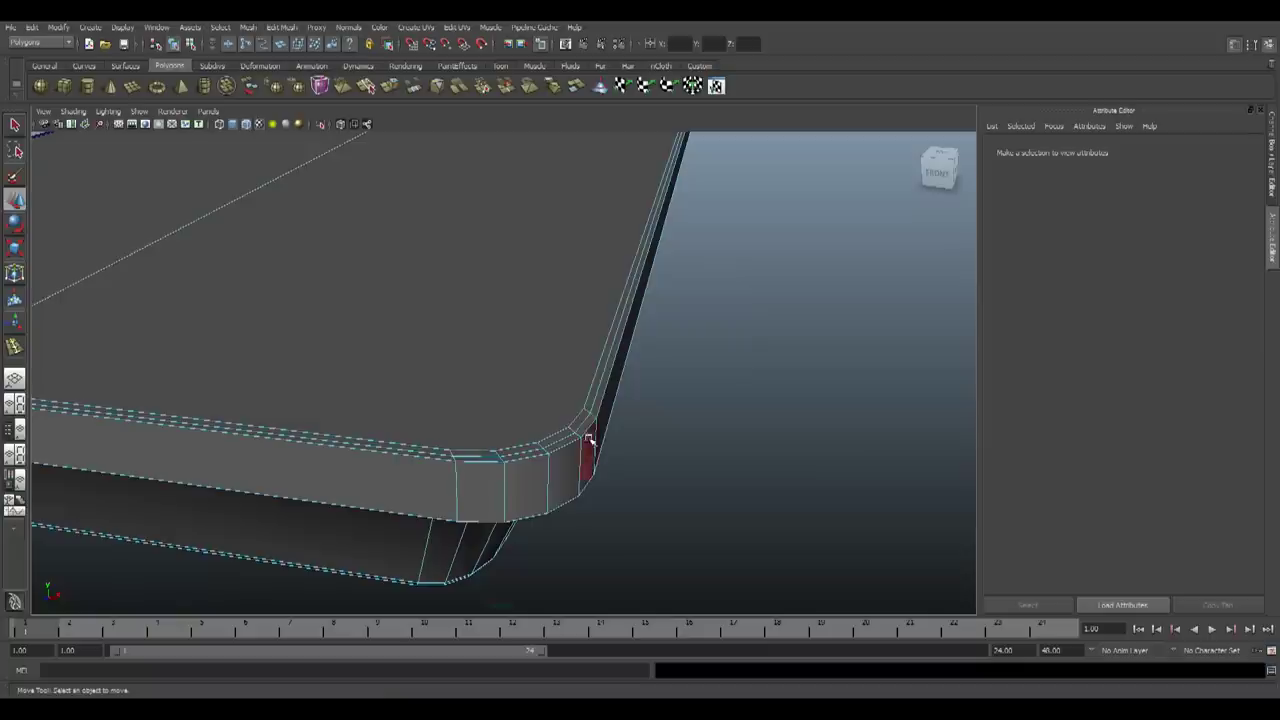
{"action": "left_click", "coordinate": [588, 411]}
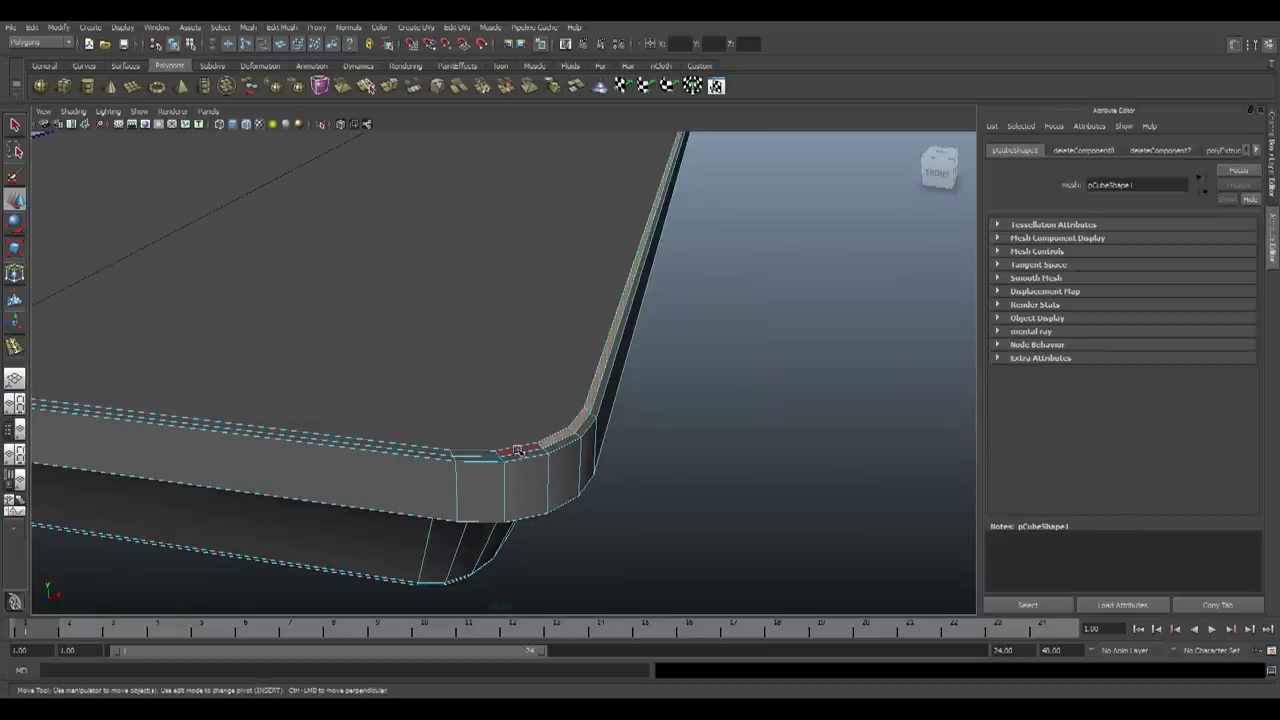
{"action": "left_click", "coordinate": [414, 451], "text": "shift"}
{"action": "scroll", "coordinate": [416, 452], "scroll_direction": "down", "scroll_amount": 4}
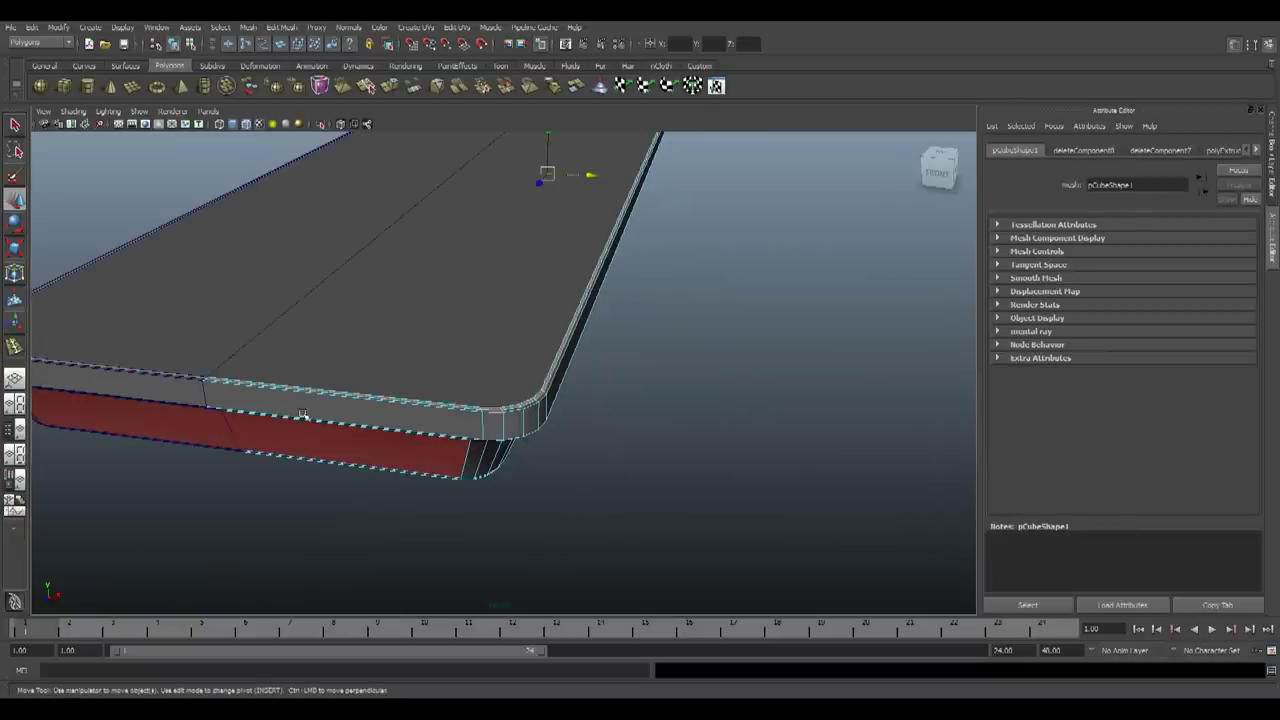
{"action": "left_click_drag", "start_coordinate": [567, 364], "coordinate": [532, 414], "text": "alt"}
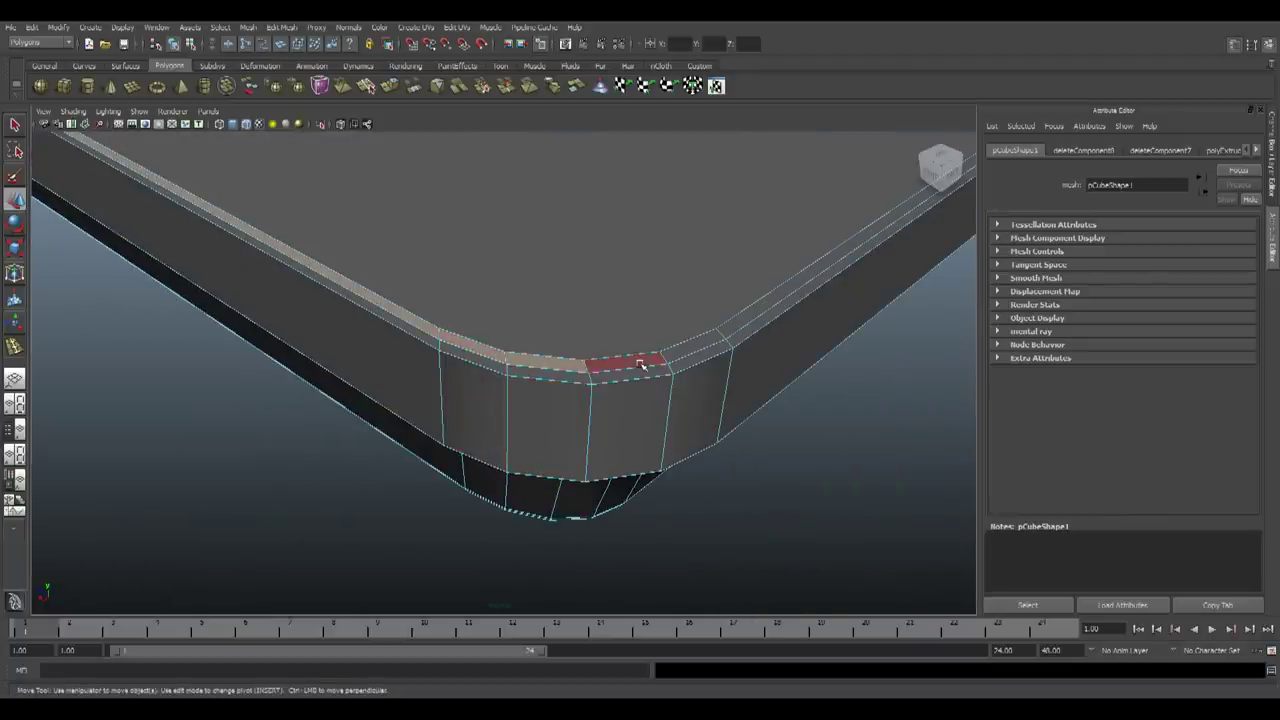
{"action": "double_click", "coordinate": [751, 316]}
{"action": "left_click_drag", "start_coordinate": [751, 316], "coordinate": [393, 131], "text": "alt"}
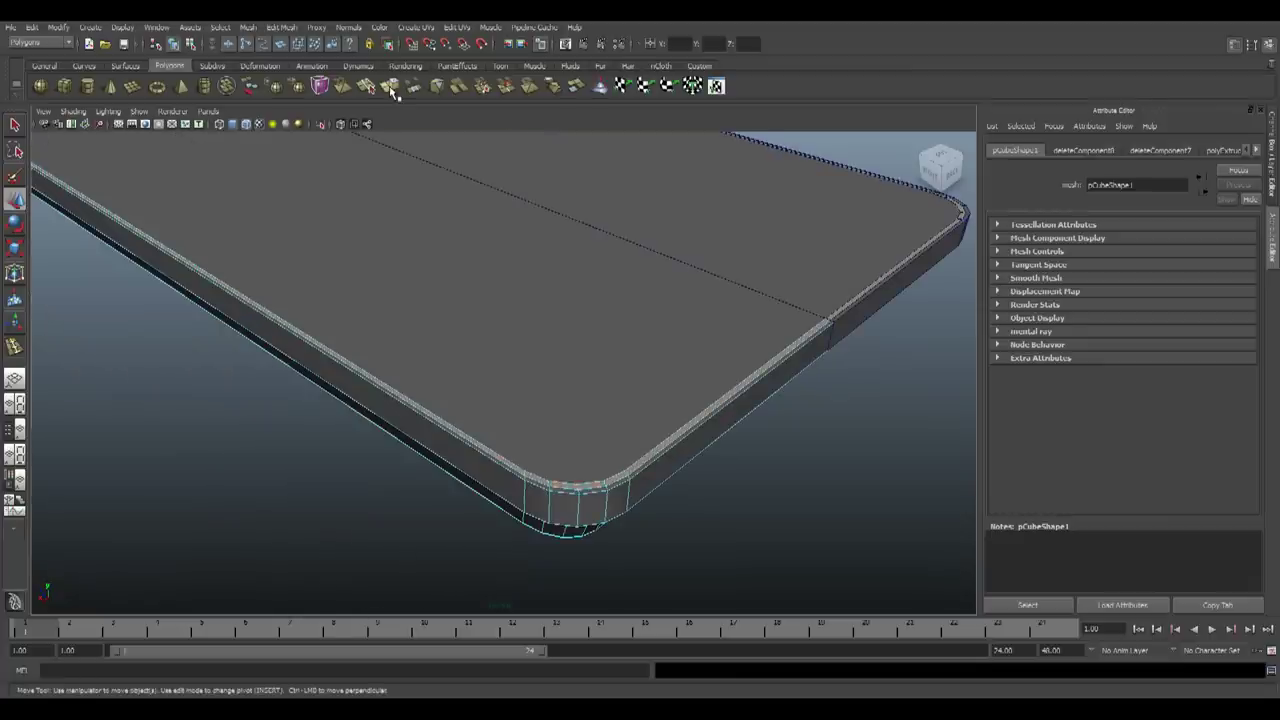
Extrude the selected border strip and move it slightly down to form a shallow groove, then deselect the mesh
{"action": "left_click", "coordinate": [390, 86]}
{"action": "left_click_drag", "start_coordinate": [709, 337], "coordinate": [491, 354], "text": "alt"}
{"action": "right_click_drag", "start_coordinate": [491, 354], "coordinate": [449, 389], "text": "alt"}
{"action": "left_click_drag", "start_coordinate": [449, 389], "coordinate": [597, 394], "text": "alt"}
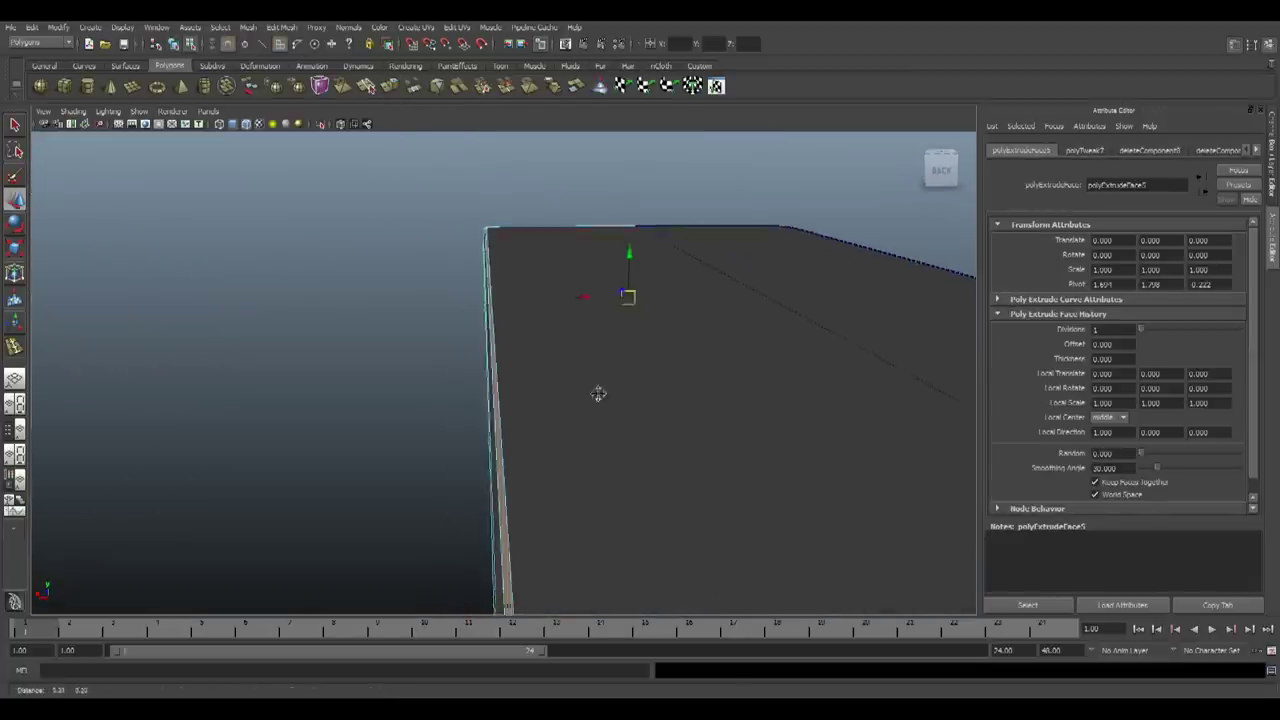
{"action": "right_click_drag", "start_coordinate": [597, 394], "coordinate": [702, 410], "text": "alt"}
{"action": "left_click_drag", "start_coordinate": [702, 409], "coordinate": [784, 346], "text": "alt"}
{"action": "key", "text": "w"}
{"action": "left_click_drag", "start_coordinate": [726, 190], "coordinate": [726, 191]}
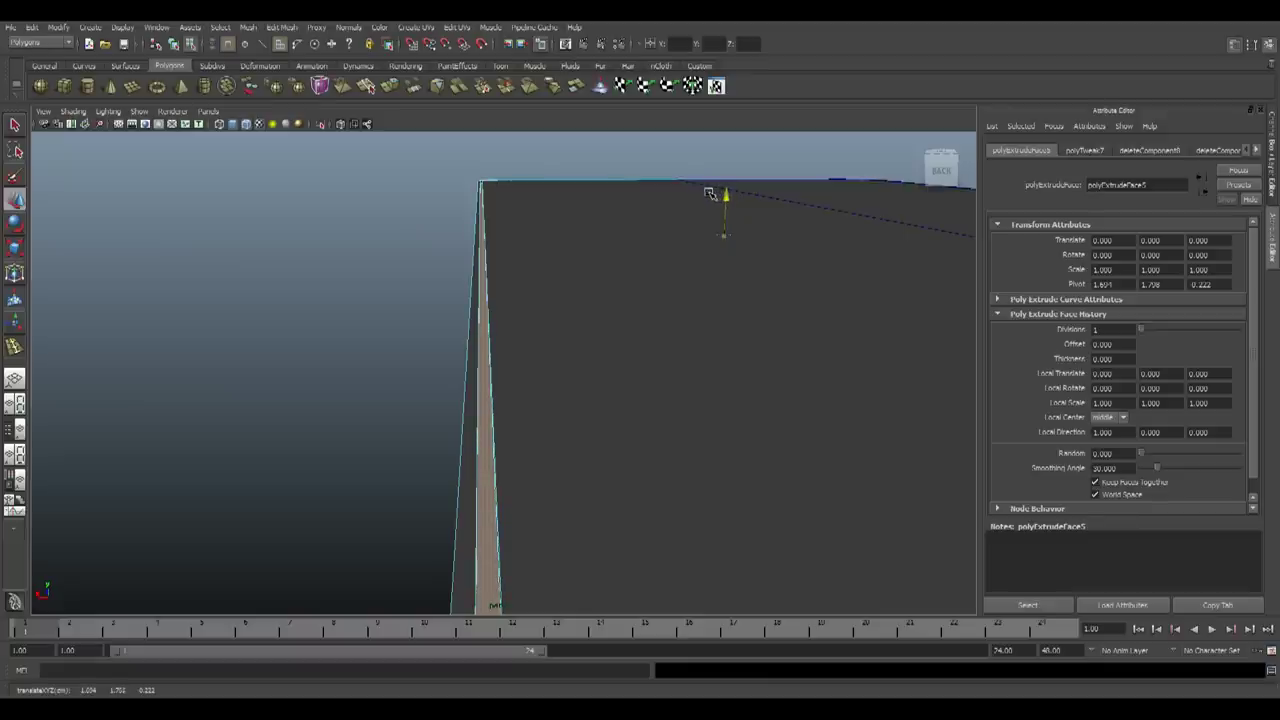
{"action": "key", "text": "F8"}
{"action": "left_click", "coordinate": [334, 300]}
{"action": "scroll", "coordinate": [345, 306], "scroll_direction": "down", "scroll_amount": 6}
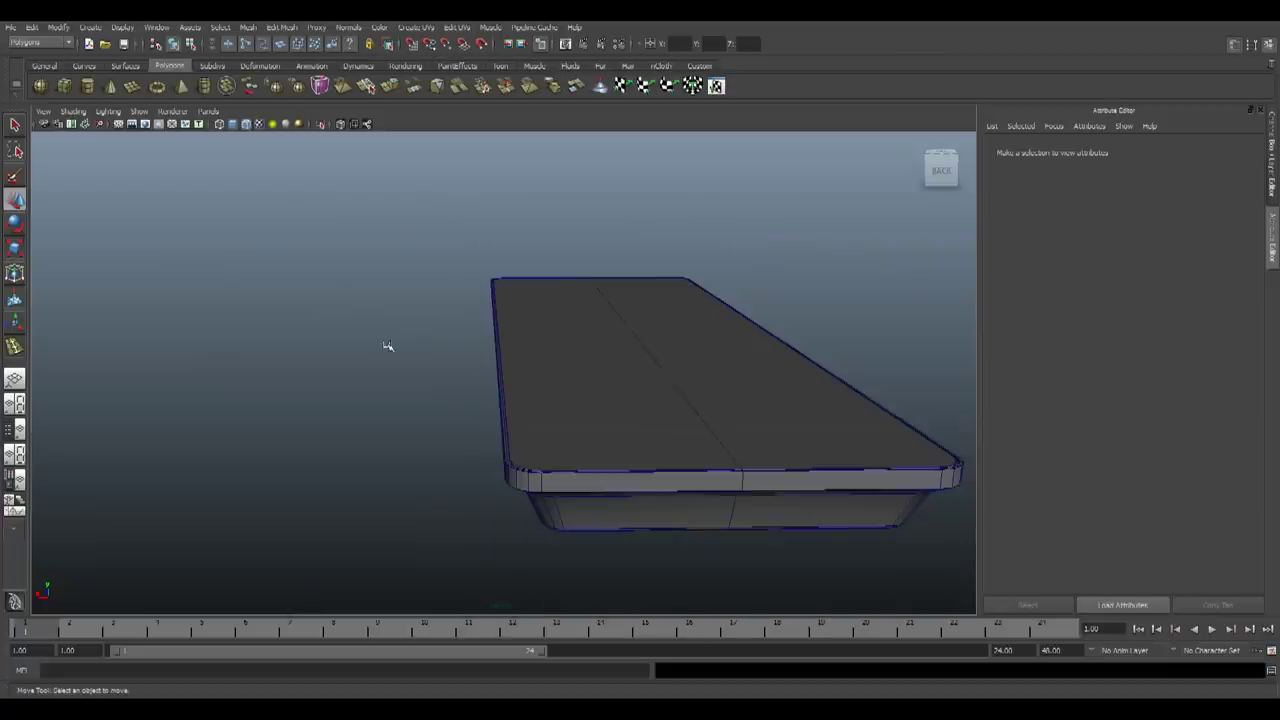
Turn off the wireframe-on-shaded display and examine the groove around the front rounded corner
{"action": "left_click", "coordinate": [247, 126]}
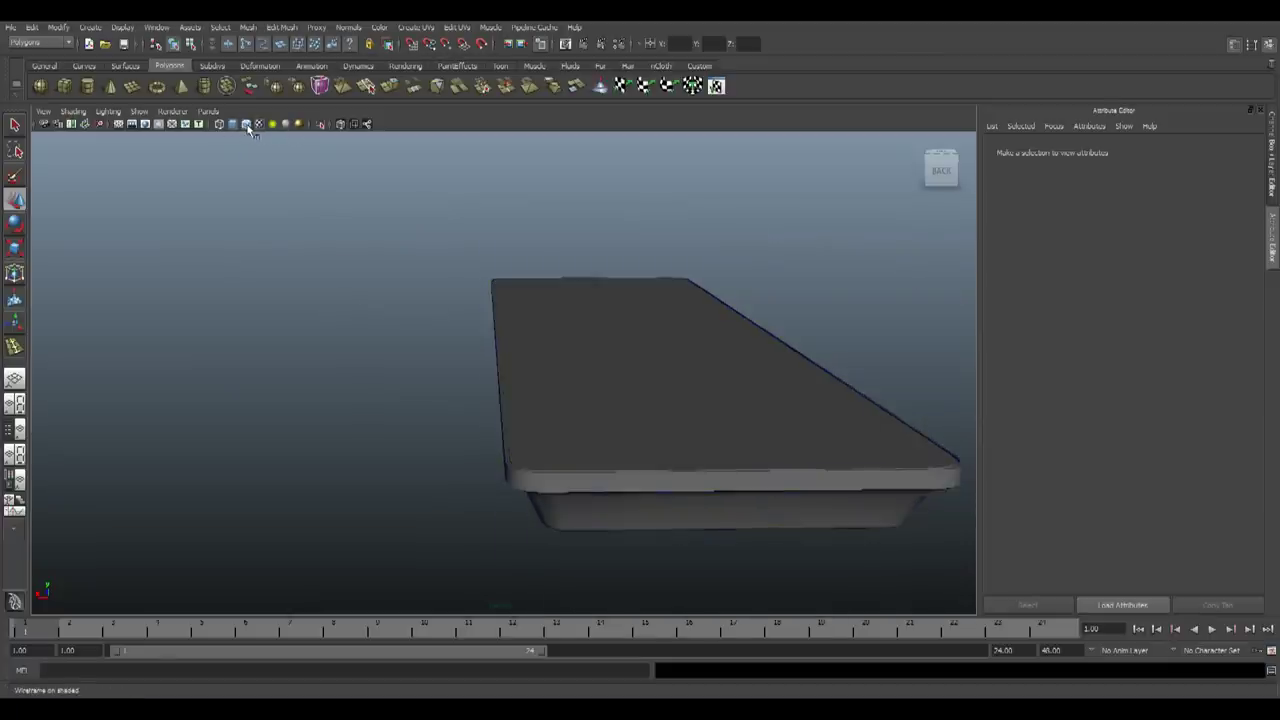
{"action": "scroll", "coordinate": [623, 460], "scroll_direction": "up", "scroll_amount": 5}
{"action": "scroll", "coordinate": [603, 474], "scroll_direction": "down", "scroll_amount": 9}
{"action": "mouse_move", "coordinate": [551, 446]}
{"action": "left_mouse_down", "text": "alt"}
{"action": "mouse_move", "coordinate": [742, 536]}
{"action": "mouse_move", "coordinate": [829, 471]}
{"action": "mouse_move", "coordinate": [603, 491]}
{"action": "mouse_move", "coordinate": [614, 480]}
{"action": "left_mouse_up", "text": "alt"}
{"action": "scroll", "coordinate": [686, 520], "scroll_direction": "up", "scroll_amount": 5}
{"action": "middle_click_drag", "start_coordinate": [686, 520], "coordinate": [576, 471], "text": "alt"}
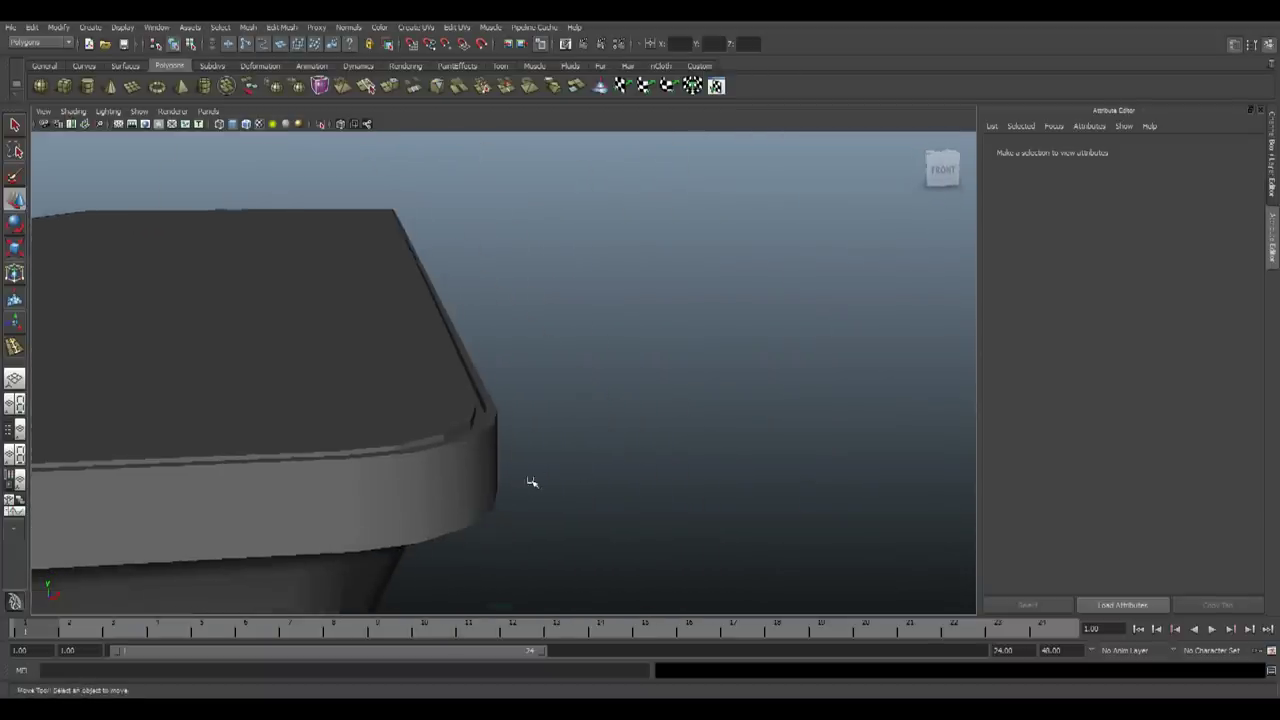
{"action": "key", "text": "alt+Tab"}
{"action": "key", "text": "alt+Tab"}
{"action": "middle_click_drag", "start_coordinate": [464, 394], "coordinate": [500, 401], "text": "alt"}
{"action": "scroll", "coordinate": [503, 404], "scroll_direction": "up", "scroll_amount": 3}
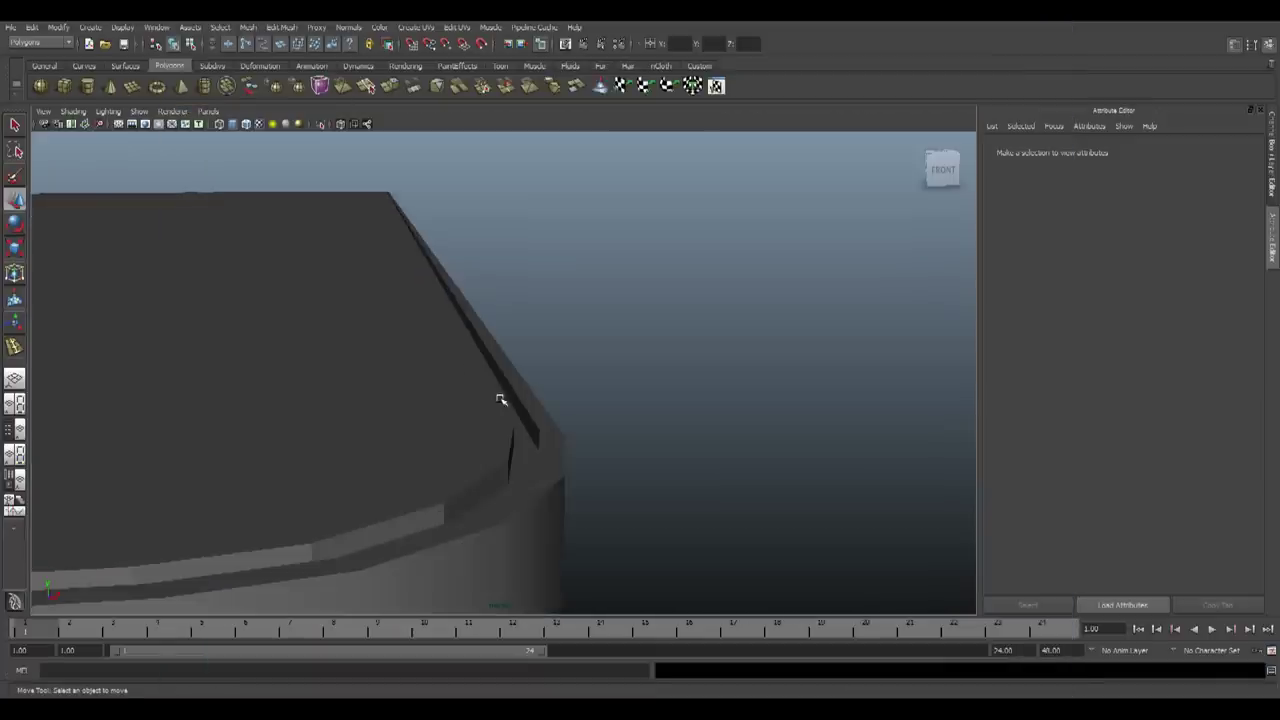
{"action": "scroll", "coordinate": [561, 412], "scroll_direction": "up", "scroll_amount": 2}
{"action": "left_click", "coordinate": [472, 401]}
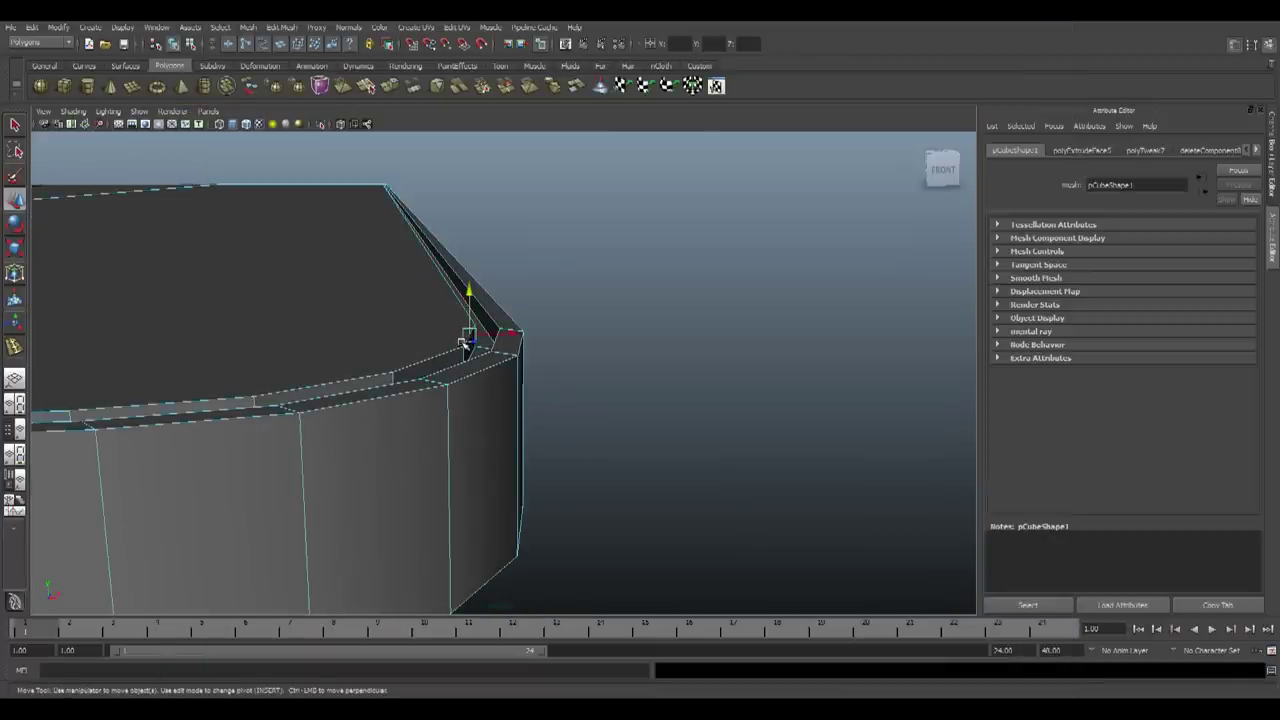
{"action": "scroll", "coordinate": [416, 359], "scroll_direction": "down", "scroll_amount": 4}
{"action": "middle_click_drag", "start_coordinate": [414, 357], "coordinate": [520, 420], "text": "alt"}
{"action": "scroll", "coordinate": [520, 420], "scroll_direction": "up", "scroll_amount": 4}
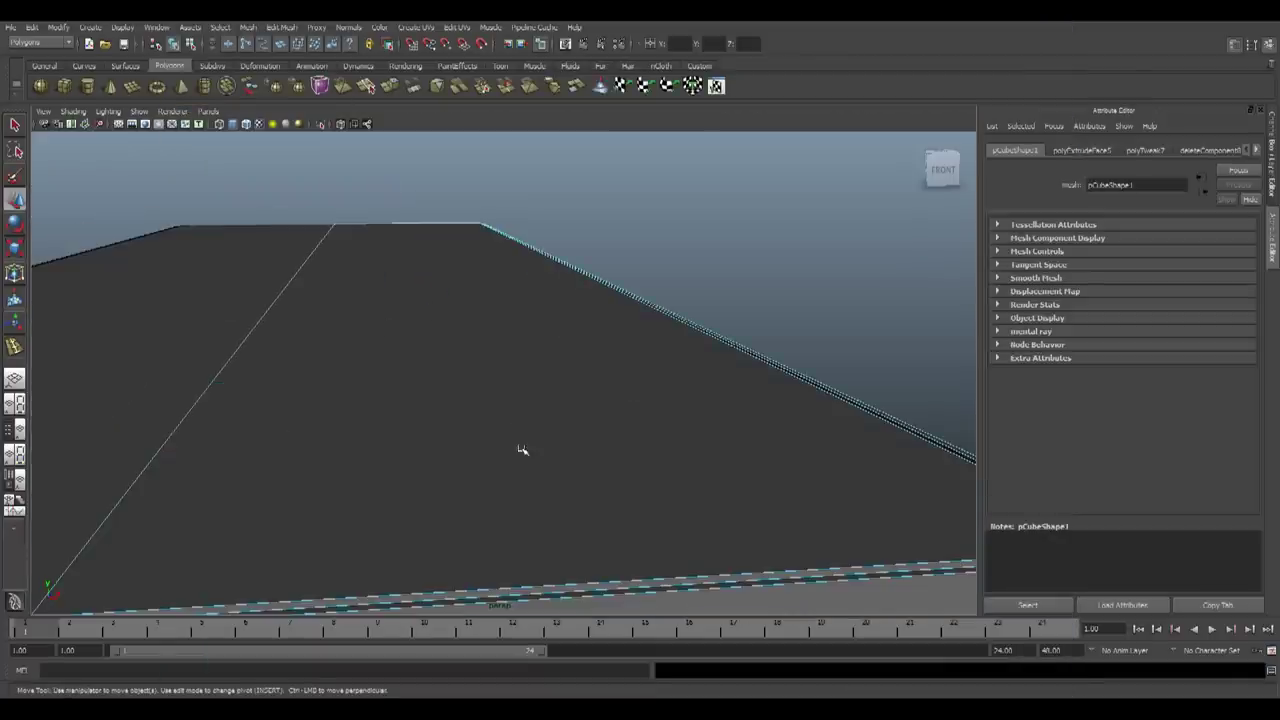
{"action": "middle_click_drag", "start_coordinate": [404, 485], "coordinate": [489, 449], "text": "alt"}
{"action": "left_click_drag", "start_coordinate": [366, 472], "coordinate": [482, 396], "text": "alt"}
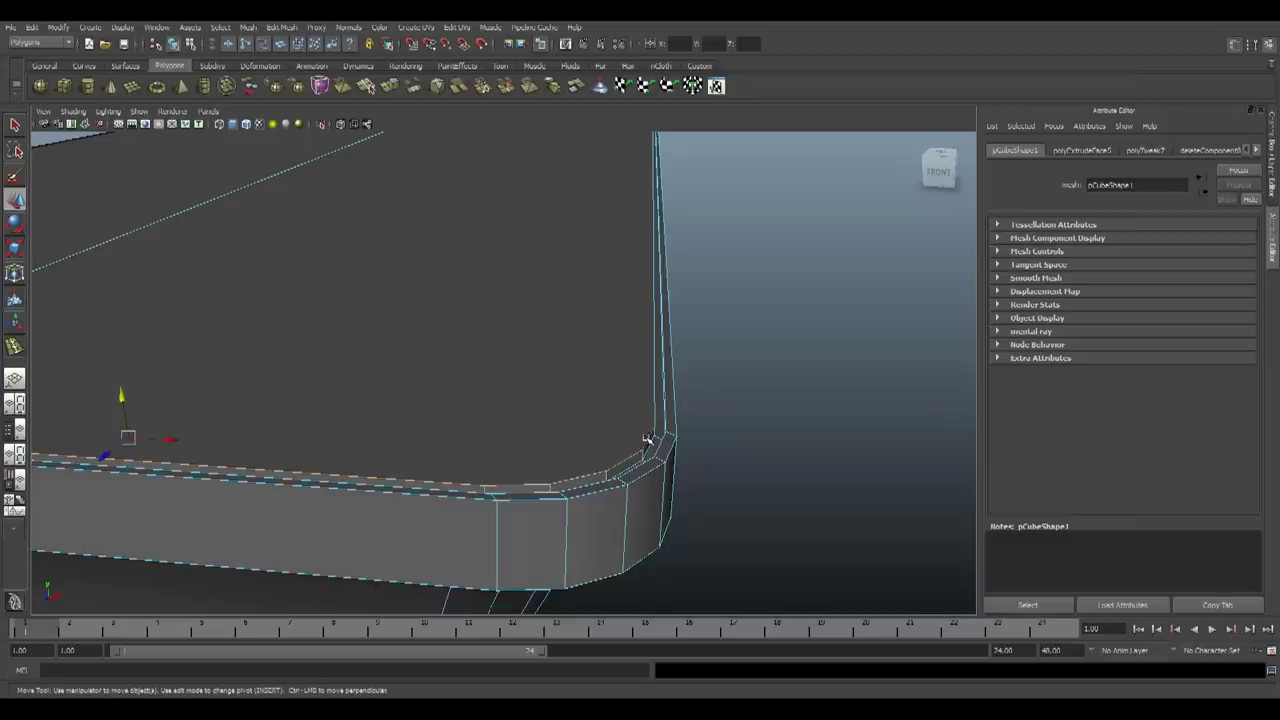
{"action": "left_click_drag", "start_coordinate": [636, 450], "coordinate": [601, 459], "text": "alt"}
{"action": "left_click_drag", "start_coordinate": [380, 519], "coordinate": [424, 470], "text": "alt"}
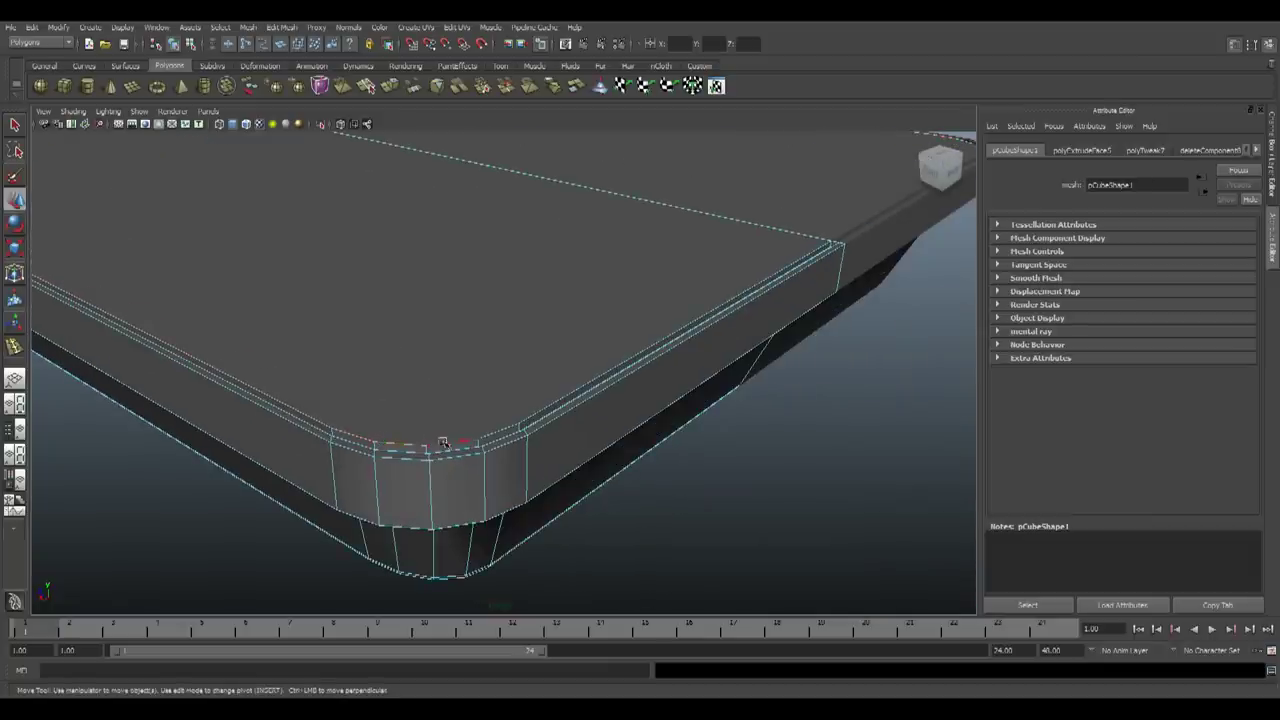
Delete the small groove face left on the centre seam at the back end of the body
{"action": "right_click_drag", "start_coordinate": [591, 385], "coordinate": [734, 346], "text": "alt"}
{"action": "middle_click_drag", "start_coordinate": [734, 346], "coordinate": [616, 377], "text": "alt"}
{"action": "left_click_drag", "start_coordinate": [616, 377], "coordinate": [690, 437], "text": "alt"}
{"action": "left_click", "coordinate": [664, 477]}
{"action": "key", "text": "Delete"}
Delete the small groove face left on the centre seam at the front end of the body
{"action": "right_click_drag", "start_coordinate": [677, 464], "coordinate": [674, 509], "text": "alt"}
{"action": "left_click_drag", "start_coordinate": [674, 509], "coordinate": [600, 380], "text": "alt"}
{"action": "right_click_drag", "start_coordinate": [600, 380], "coordinate": [570, 530], "text": "alt"}
{"action": "middle_click_drag", "start_coordinate": [570, 530], "coordinate": [518, 461], "text": "alt"}
{"action": "left_click", "coordinate": [518, 457]}
{"action": "left_click_drag", "start_coordinate": [518, 457], "coordinate": [457, 517], "text": "alt"}
{"action": "key", "text": "f"}
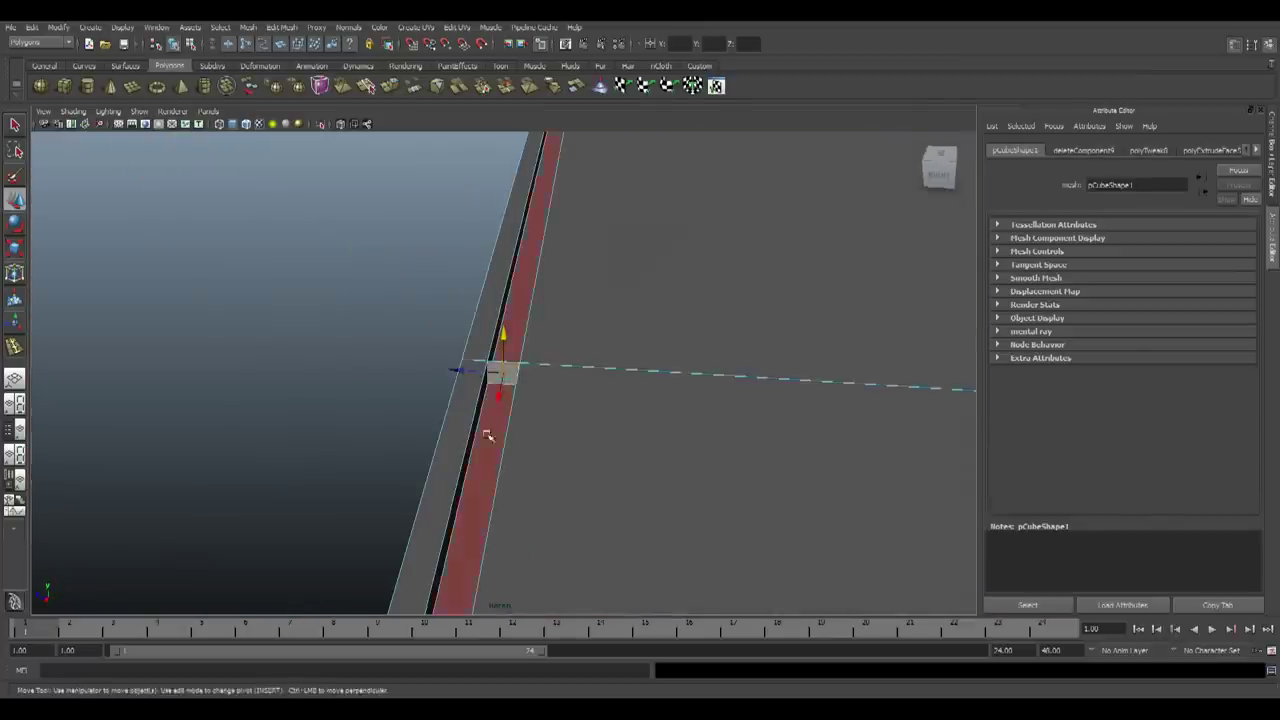
{"action": "key", "text": "Delete"}
Select the groove's upper inner edges along the front end and around the front rounded corner
{"action": "right_click_drag", "start_coordinate": [517, 371], "coordinate": [436, 440], "text": "alt"}
{"action": "left_click_drag", "start_coordinate": [436, 440], "coordinate": [652, 490], "text": "alt"}
{"action": "left_click", "coordinate": [554, 387]}
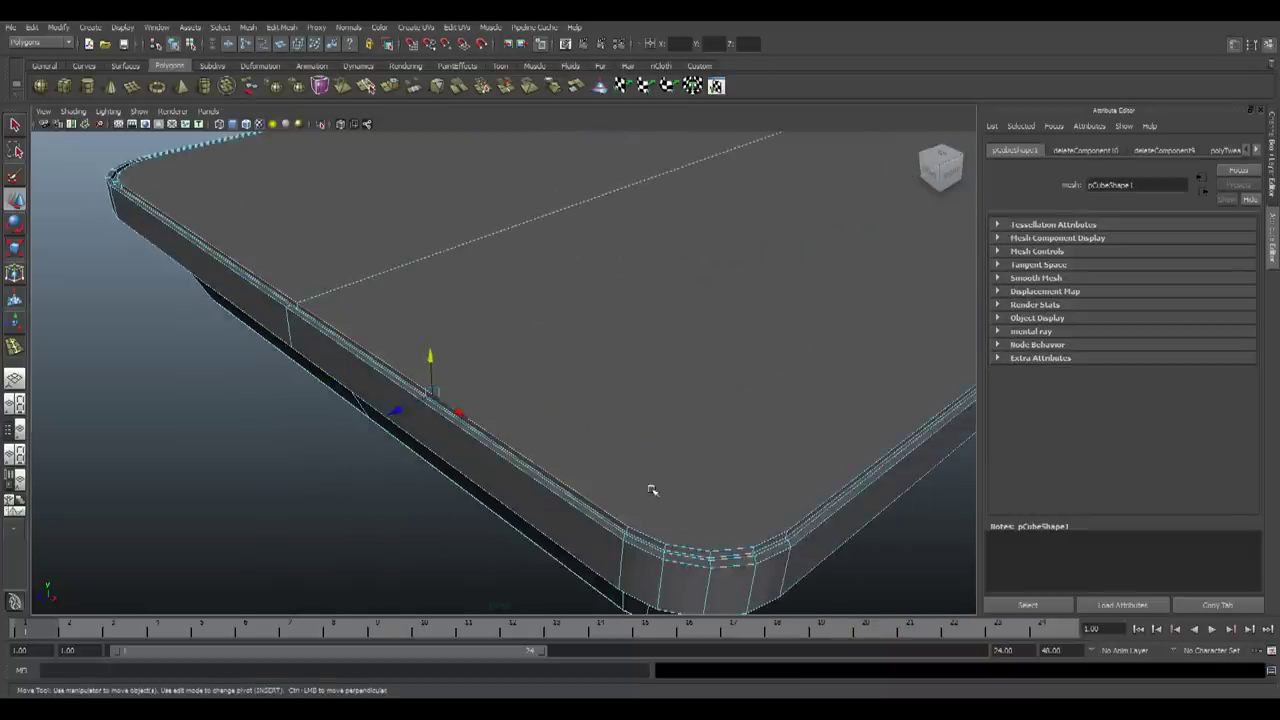
{"action": "middle_click_drag", "start_coordinate": [652, 490], "coordinate": [600, 429], "text": "alt"}
{"action": "right_click_drag", "start_coordinate": [600, 429], "coordinate": [698, 510], "text": "alt"}
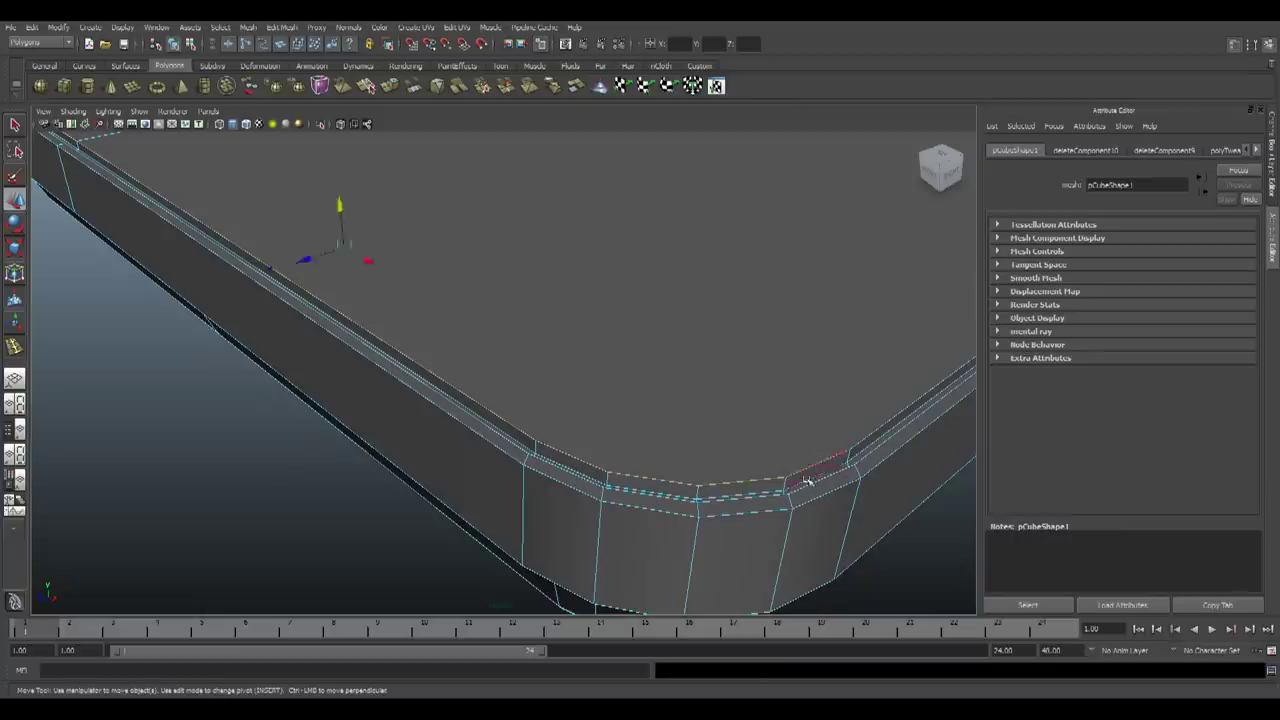
{"action": "left_click_drag", "start_coordinate": [808, 480], "coordinate": [754, 492], "text": "alt"}
{"action": "left_click", "coordinate": [658, 452], "text": "shift"}
{"action": "scroll", "coordinate": [690, 447], "scroll_direction": "down", "scroll_amount": 3}
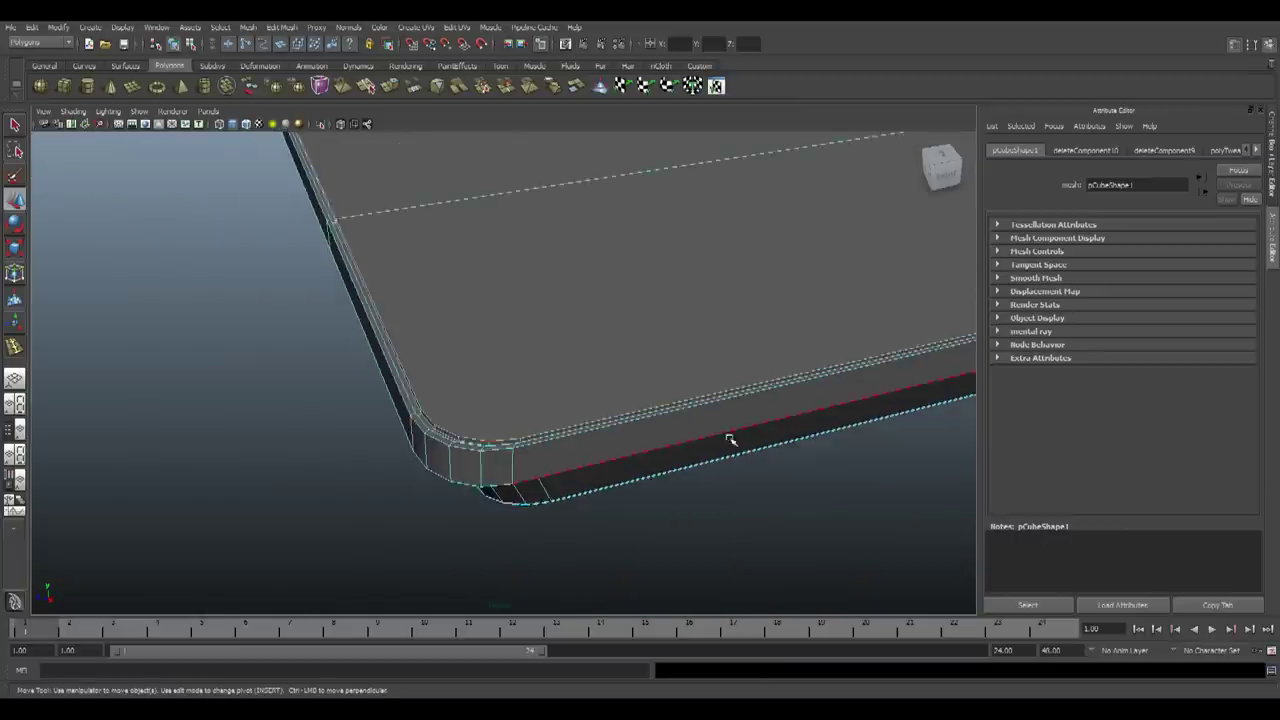
Extend the selection of upper inner groove edges along the long side, around the back corner and along the back end
{"action": "middle_click_drag", "start_coordinate": [729, 440], "coordinate": [246, 494], "text": "alt"}
{"action": "left_click_drag", "start_coordinate": [246, 494], "coordinate": [734, 497], "text": "alt"}
{"action": "middle_click_drag", "start_coordinate": [734, 497], "coordinate": [204, 388], "text": "alt"}
{"action": "left_click_drag", "start_coordinate": [204, 388], "coordinate": [463, 440], "text": "alt"}
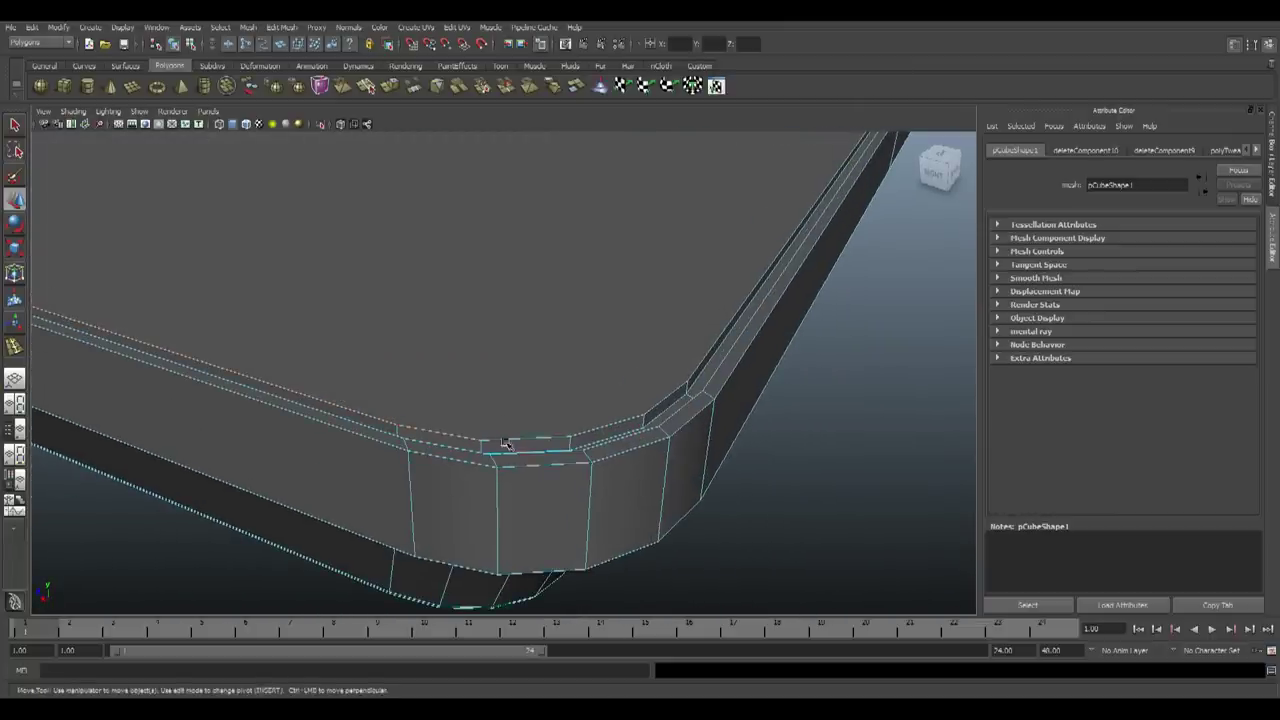
{"action": "key", "text": "4"}
{"action": "key", "text": "5"}
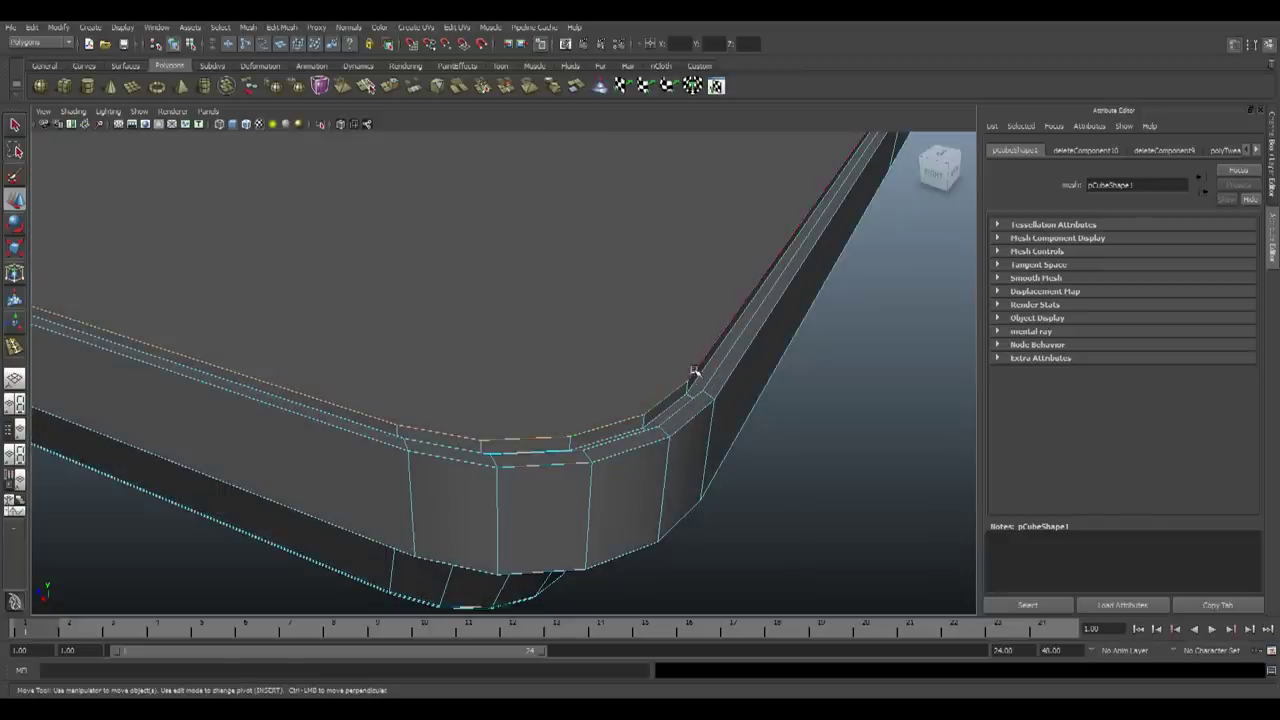
{"action": "scroll", "coordinate": [702, 400], "scroll_direction": "down", "scroll_amount": 5}
{"action": "left_click_drag", "start_coordinate": [575, 411], "coordinate": [740, 411], "text": "alt"}
{"action": "middle_click_drag", "start_coordinate": [740, 411], "coordinate": [703, 363], "text": "alt"}
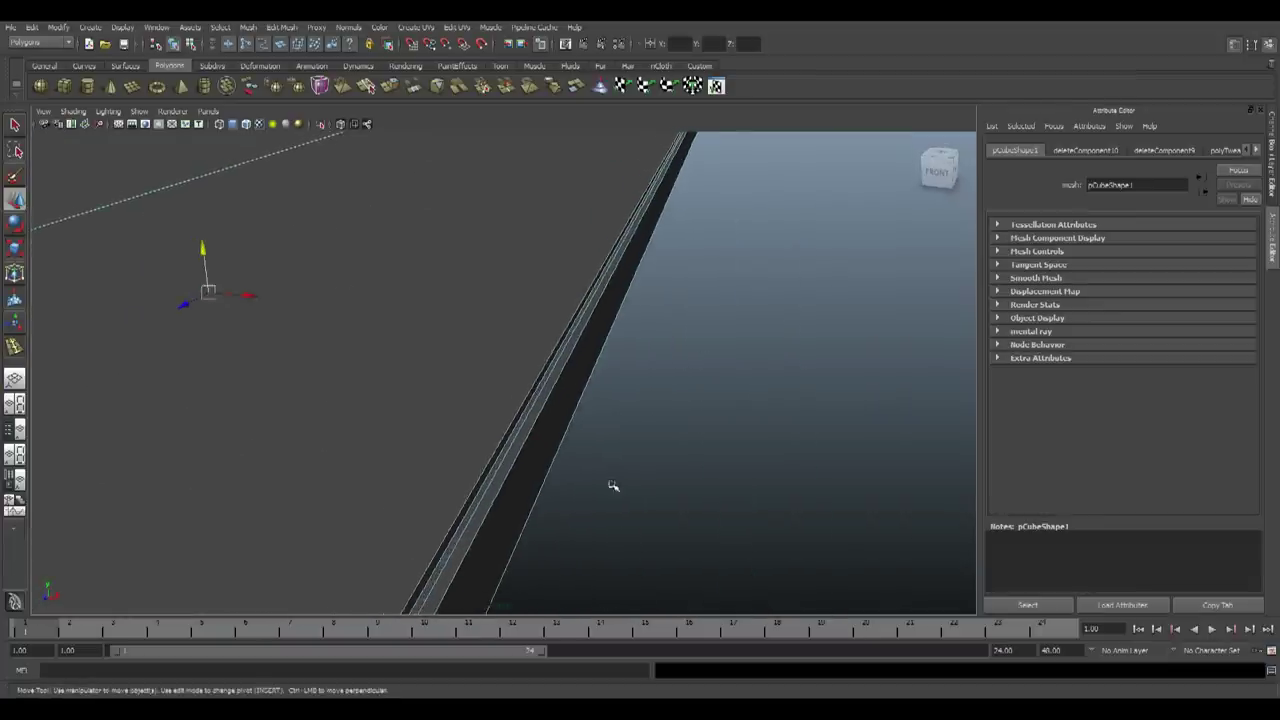
{"action": "right_click_drag", "start_coordinate": [613, 486], "coordinate": [520, 449], "text": "alt"}
{"action": "middle_click_drag", "start_coordinate": [520, 449], "coordinate": [563, 390], "text": "alt"}
{"action": "right_click_drag", "start_coordinate": [563, 390], "coordinate": [661, 454], "text": "alt"}
Bevel the selected inner groove edges and reduce the bevel offset to about 0.25
{"action": "left_click", "coordinate": [285, 29]}
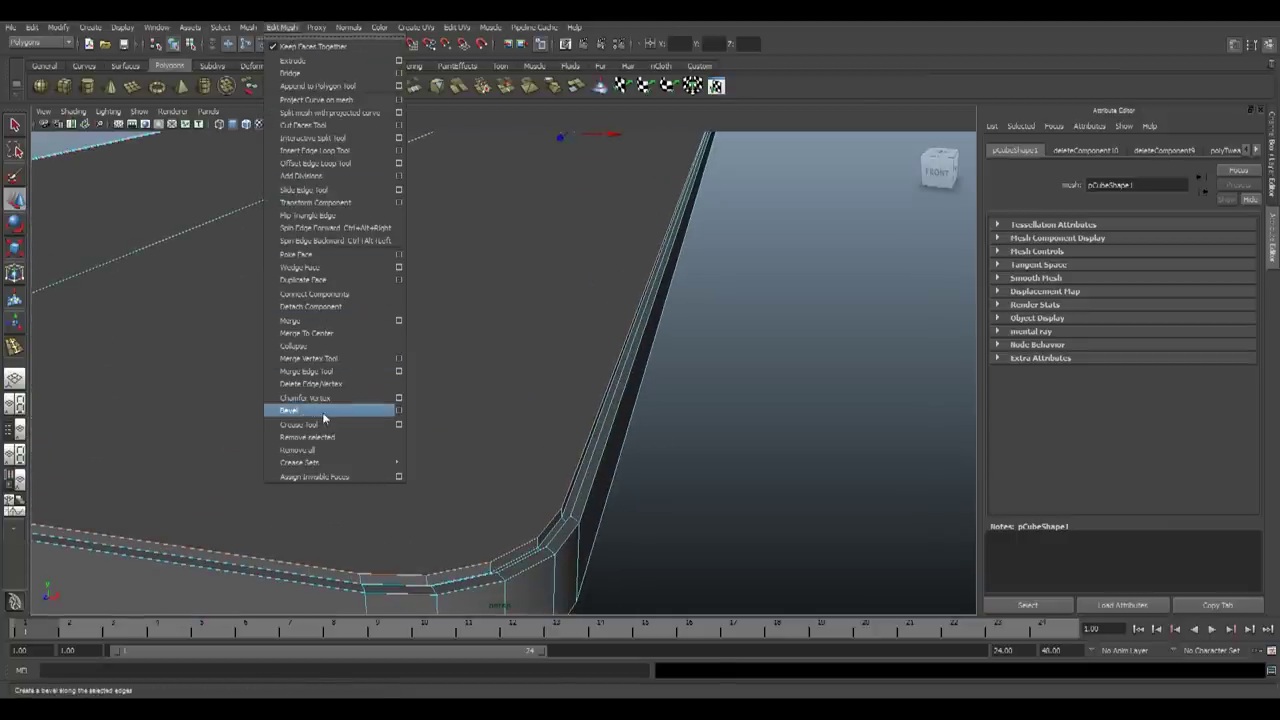
{"action": "left_click", "coordinate": [323, 417]}
{"action": "middle_click_drag", "start_coordinate": [565, 509], "coordinate": [533, 459], "text": "alt"}
{"action": "right_click_drag", "start_coordinate": [533, 459], "coordinate": [557, 489], "text": "alt"}
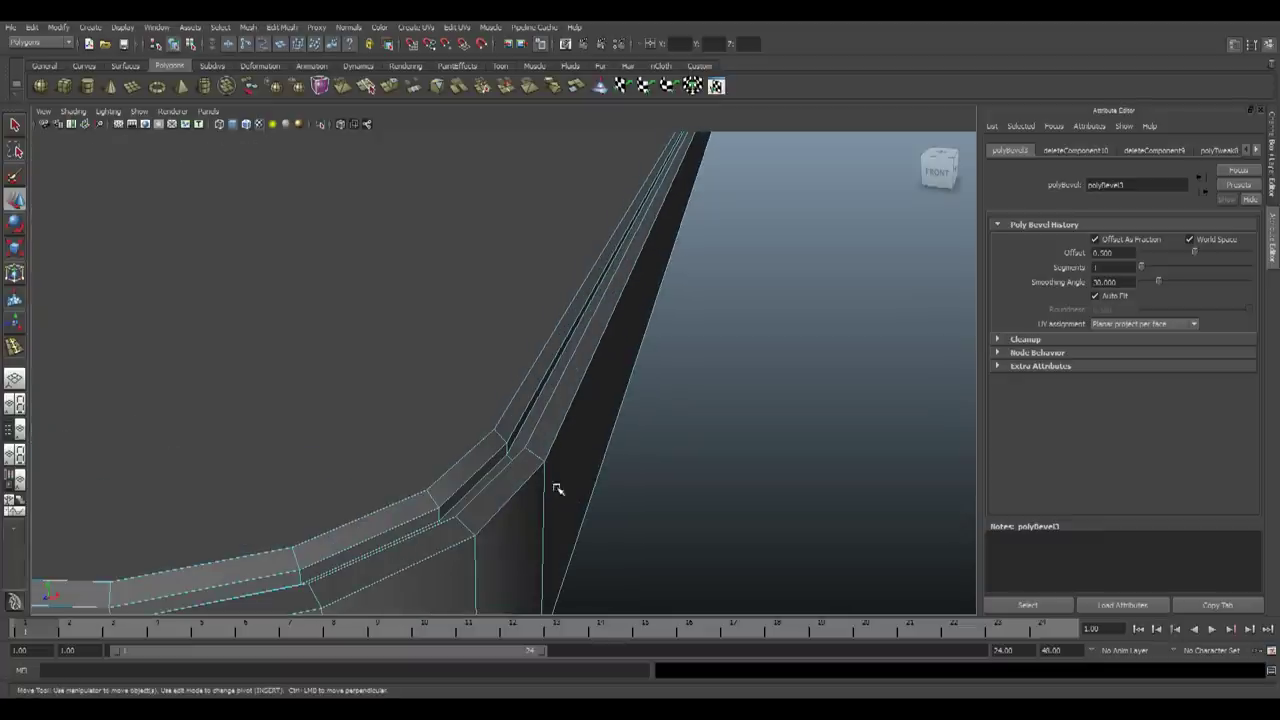
{"action": "left_click_drag", "start_coordinate": [1193, 257], "coordinate": [1175, 258]}
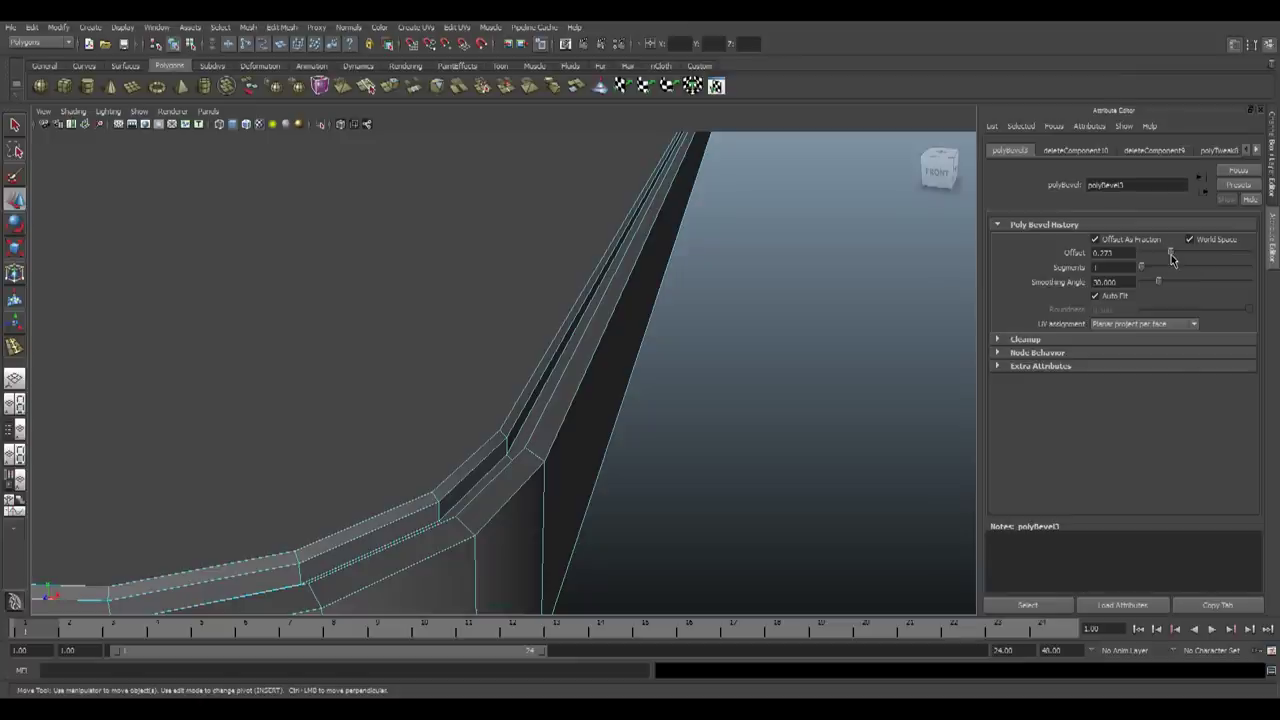
{"action": "left_click_drag", "start_coordinate": [1175, 261], "coordinate": [1168, 261]}
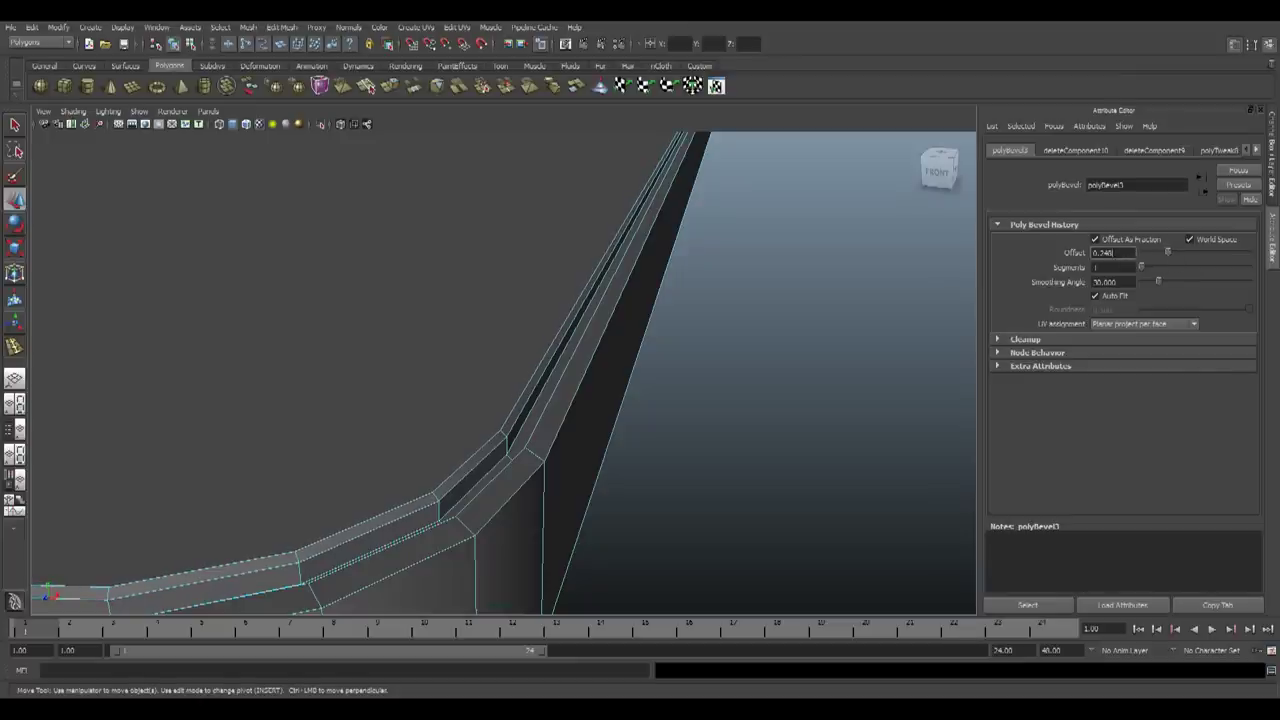
Try a bevel offset of 0.1 on the inner groove edges and settle on 0.2
{"action": "key", "text": "alt+Tab"}
{"action": "left_click", "coordinate": [1118, 351]}
{"action": "type", "text": "0.2"}
{"action": "key", "text": "Return"}
{"action": "key", "text": "bracketleft"}
{"action": "key", "text": "bracketleft"}
{"action": "key", "text": "bracketleft"}
{"action": "key", "text": "bracketright"}
{"action": "key", "text": "bracketright"}
{"action": "key", "text": "bracketright"}
{"action": "key", "text": "alt+Tab"}
{"action": "key", "text": "alt+Tab"}
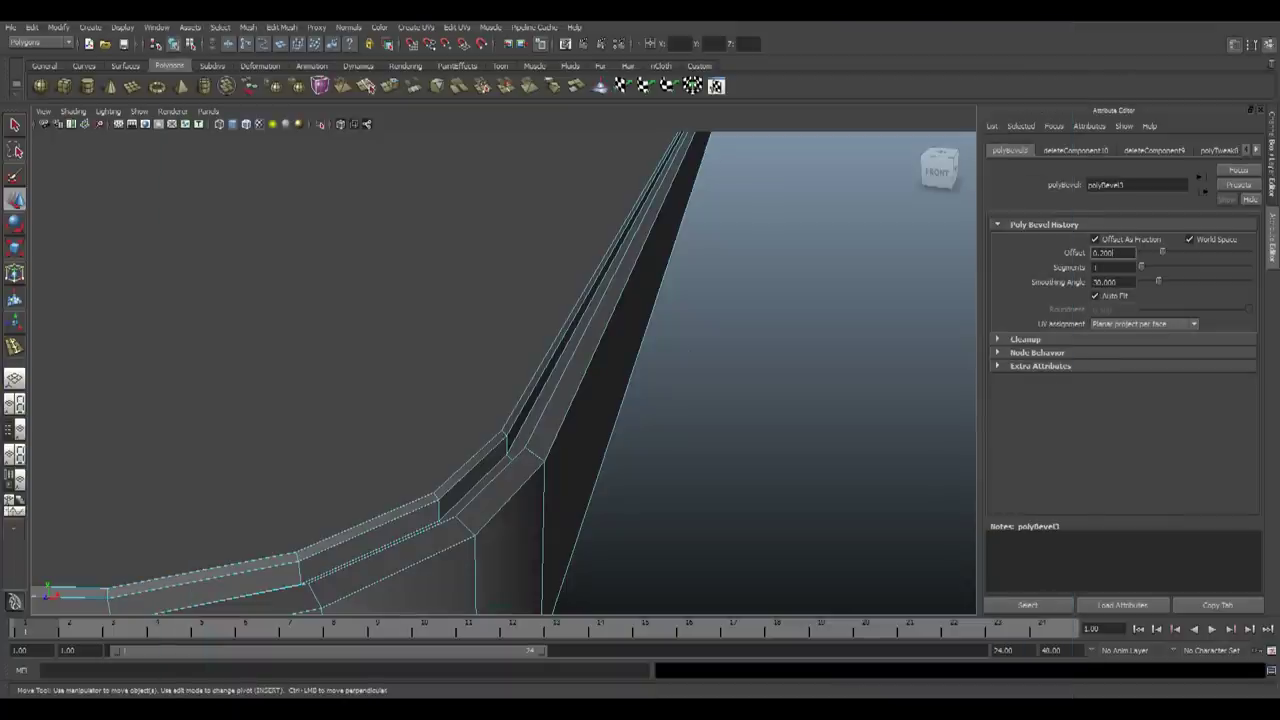
{"action": "type", "text": "0.1"}
{"action": "key", "text": "Return"}
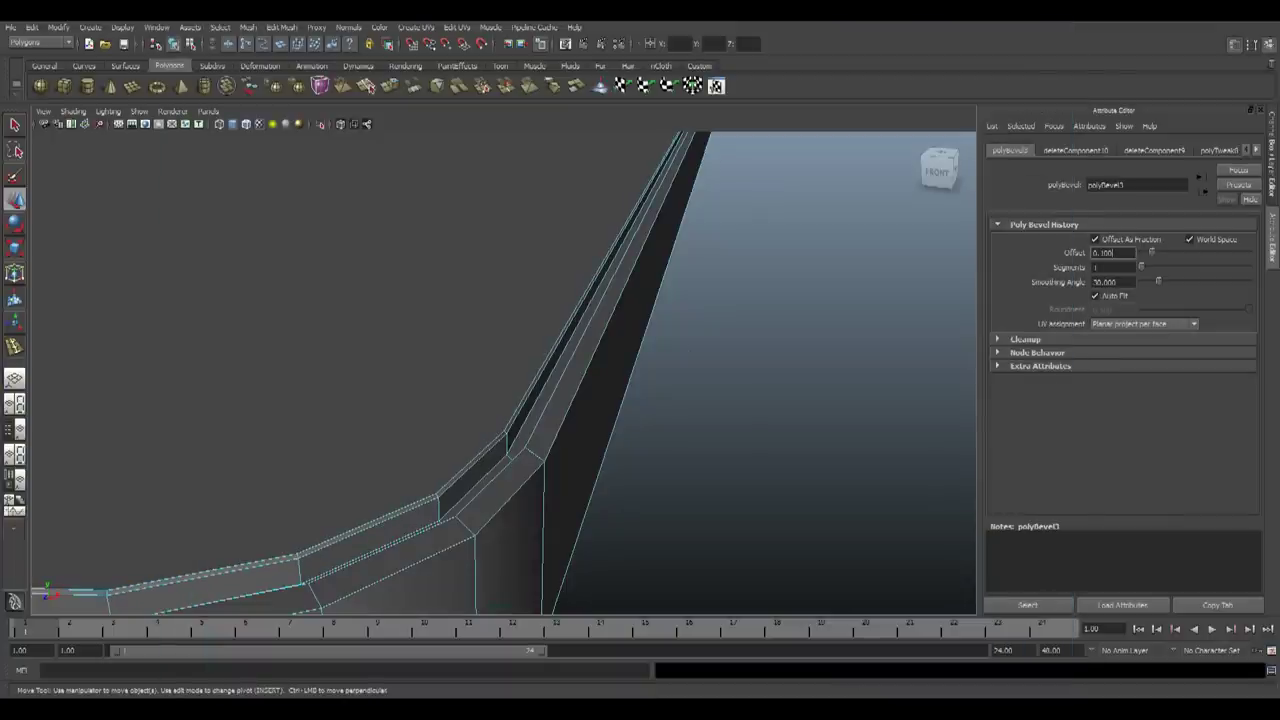
{"action": "key", "text": "Return"}
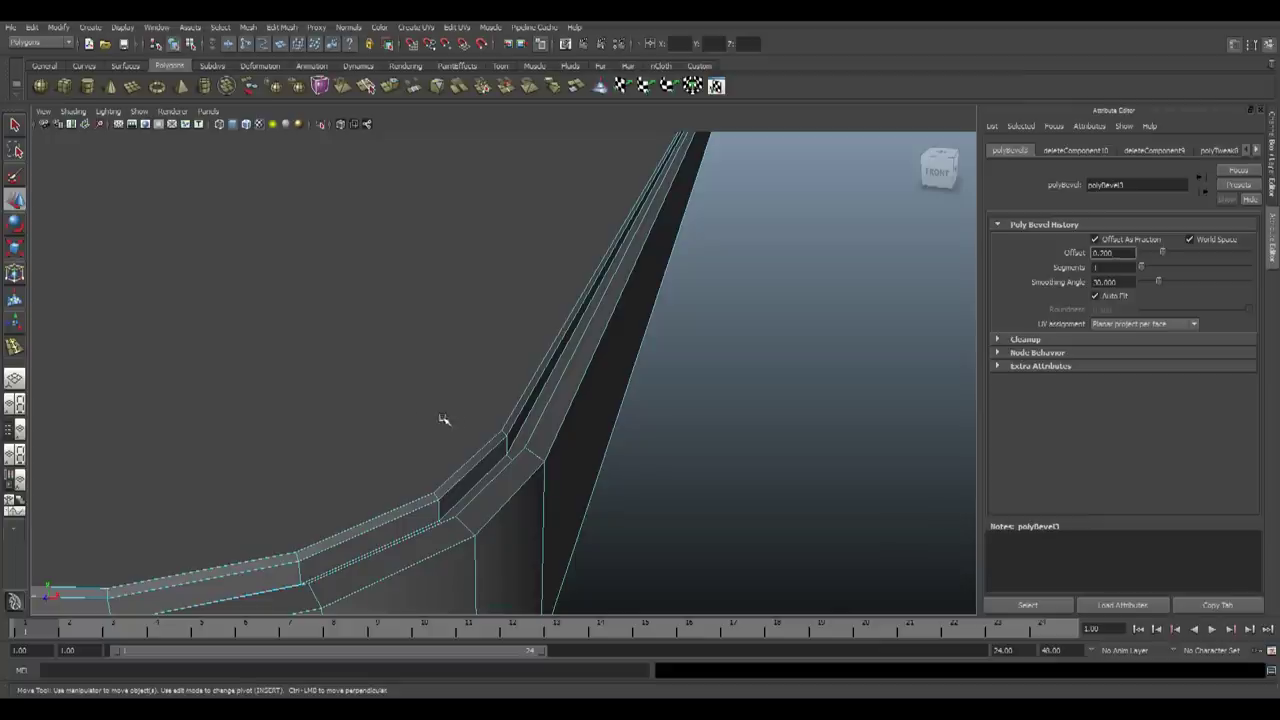
Select the groove's upper outer edges along the front end and around the front rounded corner
{"action": "left_click", "coordinate": [541, 416]}
{"action": "left_click_drag", "start_coordinate": [531, 483], "coordinate": [531, 432], "text": "alt"}
{"action": "middle_click_drag", "start_coordinate": [531, 432], "coordinate": [503, 457], "text": "alt"}
{"action": "left_click_drag", "start_coordinate": [503, 457], "coordinate": [640, 386], "text": "alt"}
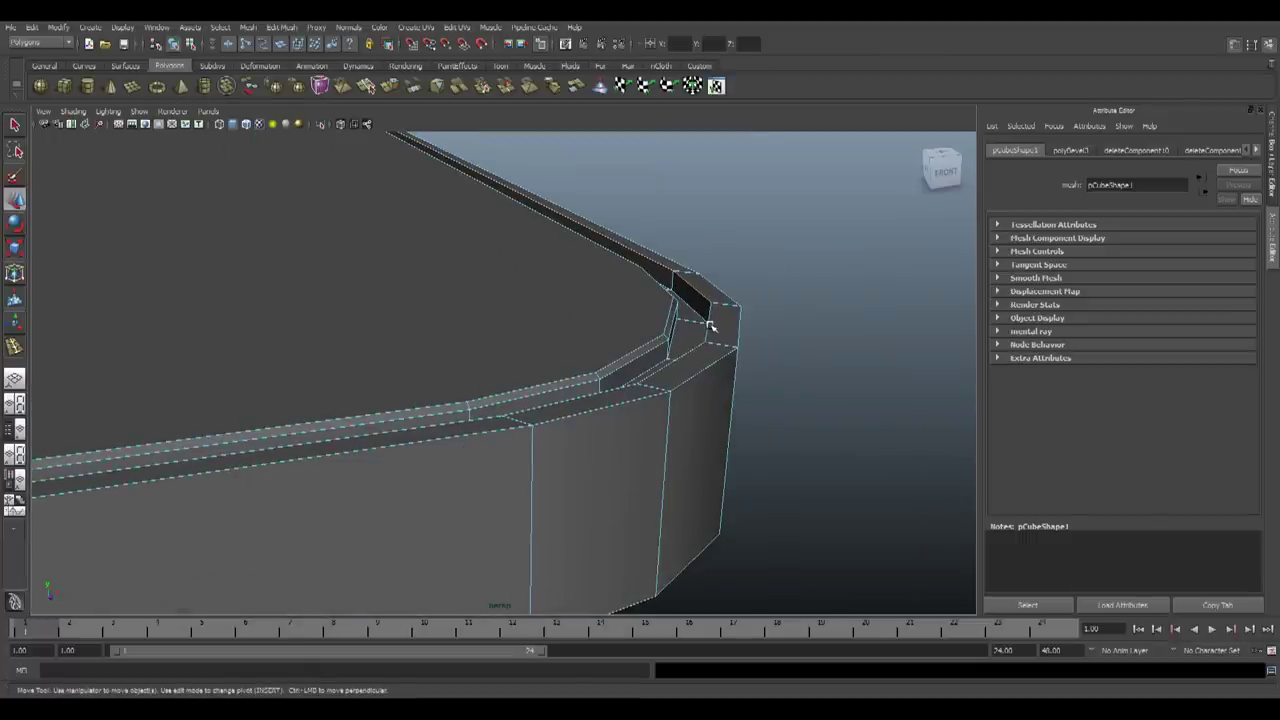
{"action": "middle_click_drag", "start_coordinate": [729, 370], "coordinate": [771, 417], "text": "alt"}
{"action": "left_click_drag", "start_coordinate": [771, 417], "coordinate": [774, 411], "text": "alt"}
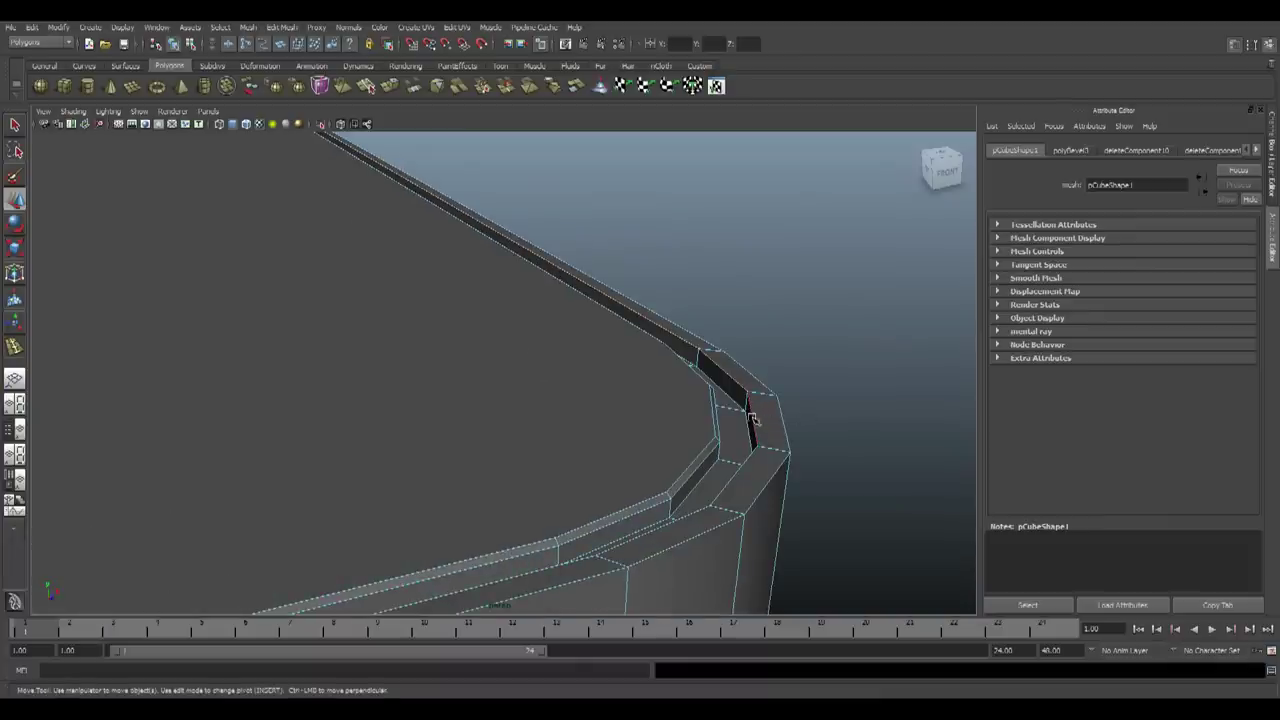
{"action": "left_click_drag", "start_coordinate": [736, 478], "coordinate": [700, 429], "text": "alt"}
Extend the selection of the groove's upper outer edges along the long side, around the other rounded corner and across that end
{"action": "right_click_drag", "start_coordinate": [700, 429], "coordinate": [583, 509], "text": "alt"}
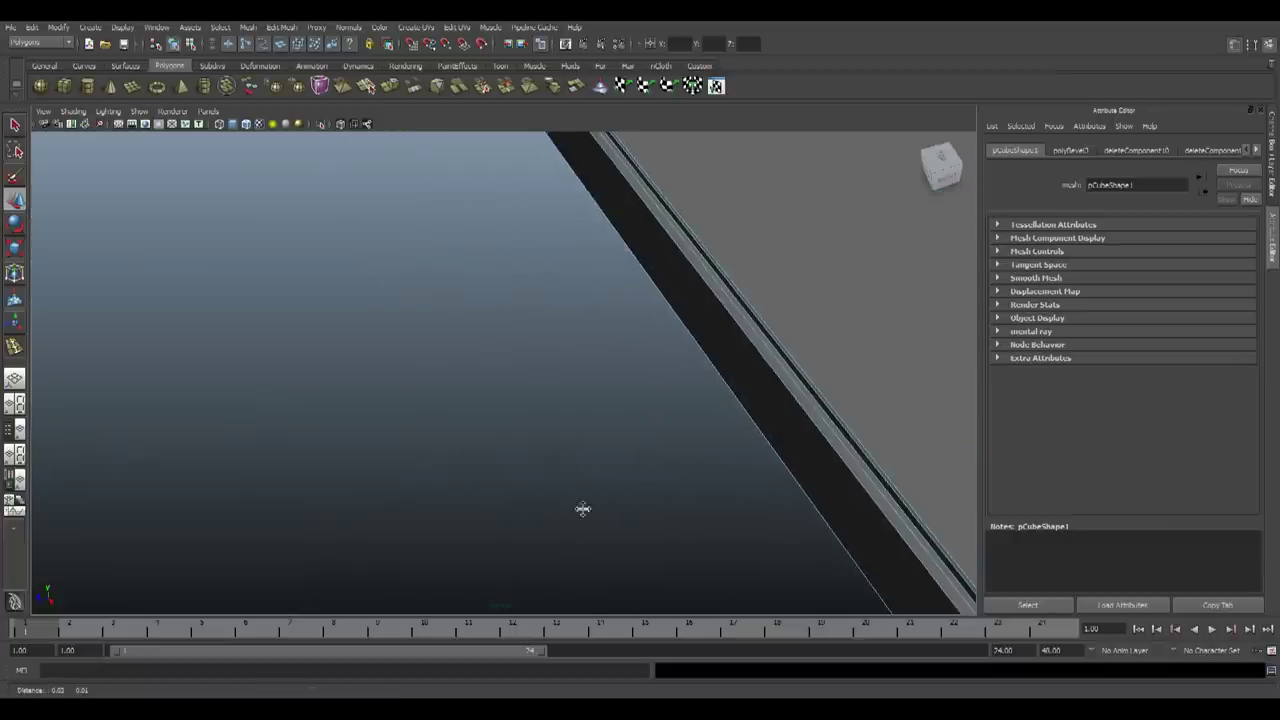
{"action": "middle_click_drag", "start_coordinate": [583, 509], "coordinate": [473, 460], "text": "alt"}
{"action": "left_click_drag", "start_coordinate": [575, 451], "coordinate": [923, 570], "text": "alt"}
{"action": "right_click_drag", "start_coordinate": [923, 570], "coordinate": [644, 450], "text": "alt"}
{"action": "left_click_drag", "start_coordinate": [643, 449], "coordinate": [388, 417], "text": "alt"}
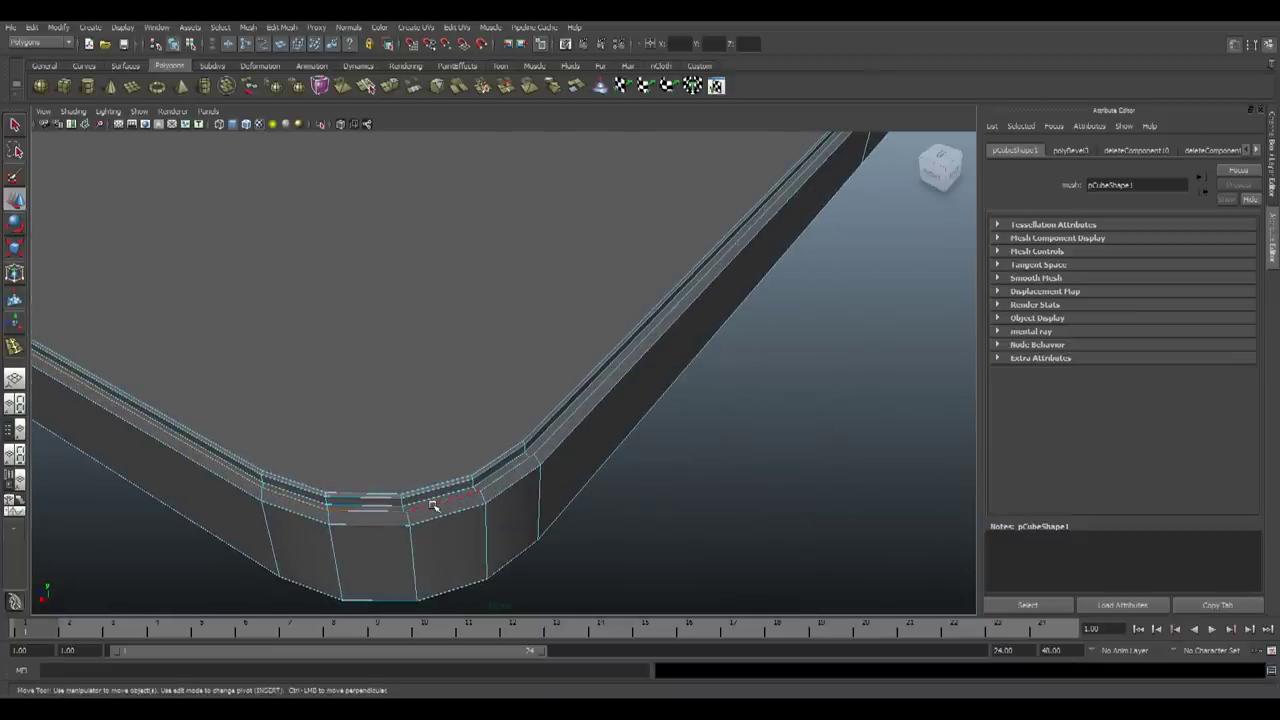
{"action": "left_click_drag", "start_coordinate": [577, 441], "coordinate": [700, 480], "text": "alt"}
{"action": "middle_click_drag", "start_coordinate": [700, 480], "coordinate": [531, 506], "text": "alt"}
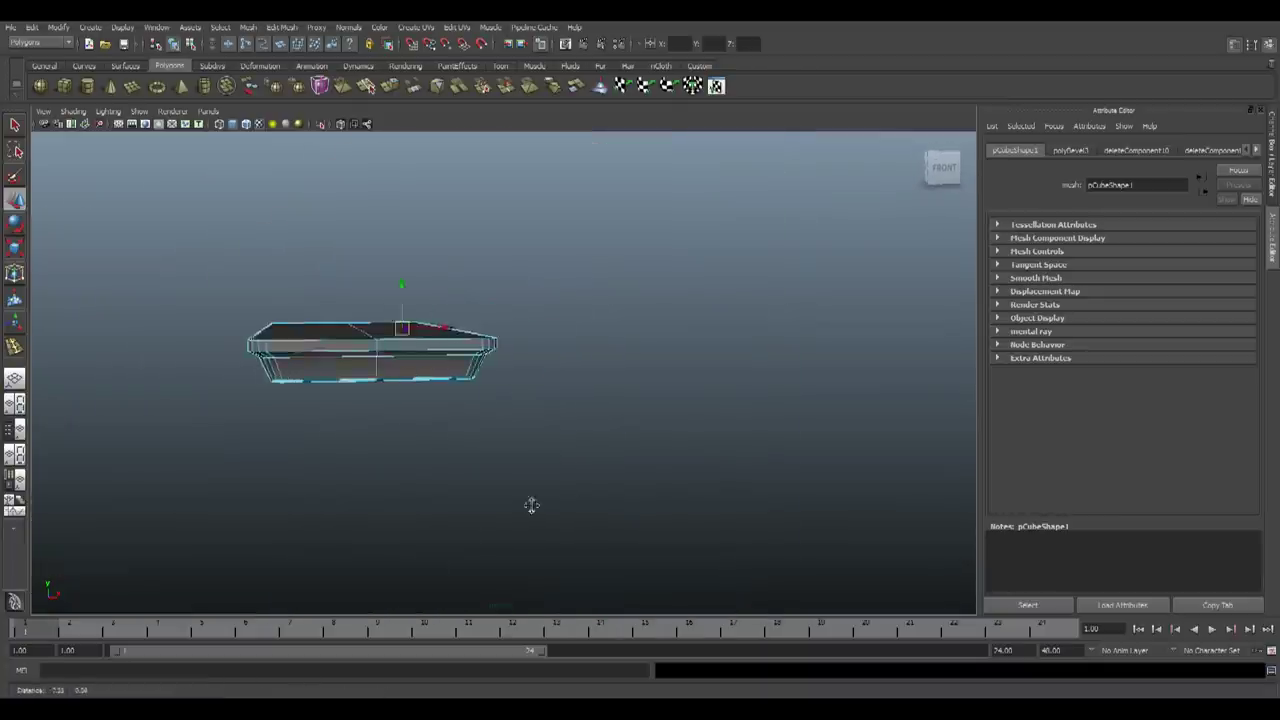
{"action": "left_click_drag", "start_coordinate": [531, 506], "coordinate": [551, 523], "text": "alt"}
{"action": "right_click_drag", "start_coordinate": [551, 523], "coordinate": [780, 626], "text": "alt"}
{"action": "middle_click_drag", "start_coordinate": [780, 626], "coordinate": [568, 480], "text": "alt"}
{"action": "right_click_drag", "start_coordinate": [568, 480], "coordinate": [626, 549], "text": "alt"}
{"action": "mouse_move", "coordinate": [626, 549]}
{"action": "middle_mouse_down", "text": "alt"}
{"action": "mouse_move", "coordinate": [609, 534]}
{"action": "mouse_move", "coordinate": [612, 545]}
{"action": "middle_mouse_up", "text": "alt"}
{"action": "right_click_drag", "start_coordinate": [612, 544], "coordinate": [574, 537], "text": "alt"}
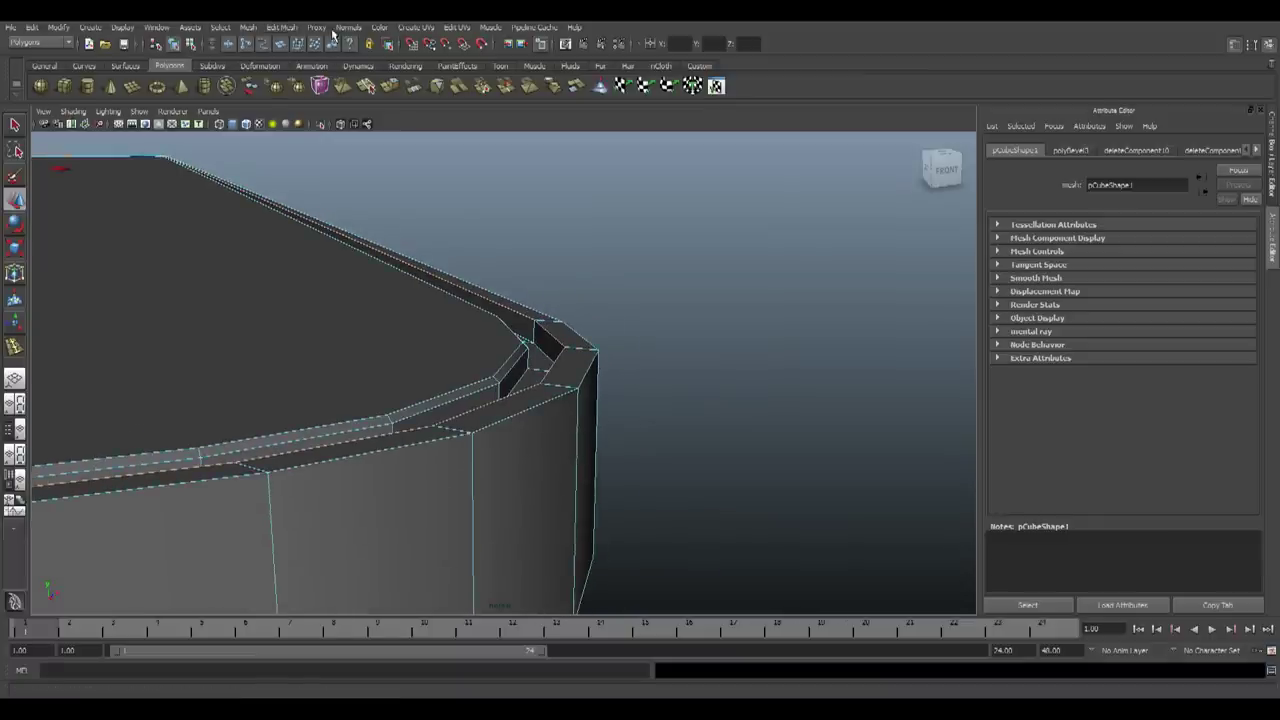
Bevel the selected upper outer groove edges with an offset of 0.2
{"action": "left_click", "coordinate": [283, 27]}
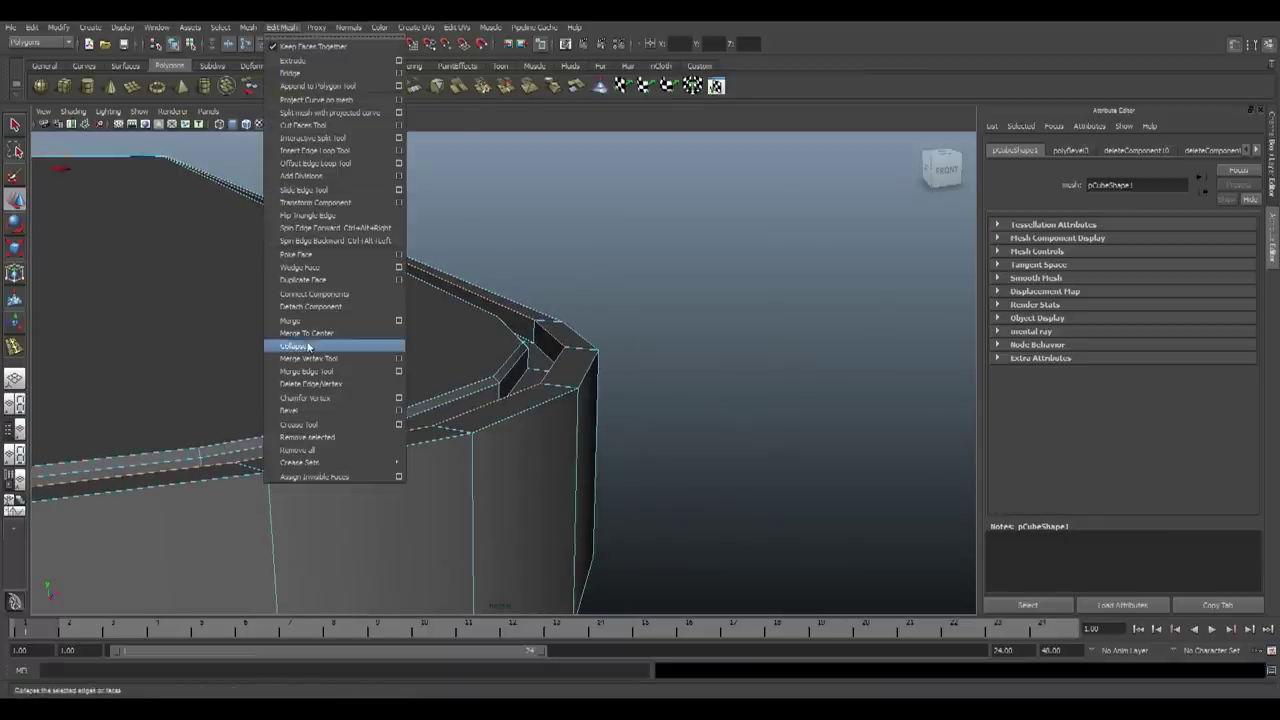
{"action": "left_click", "coordinate": [290, 410]}
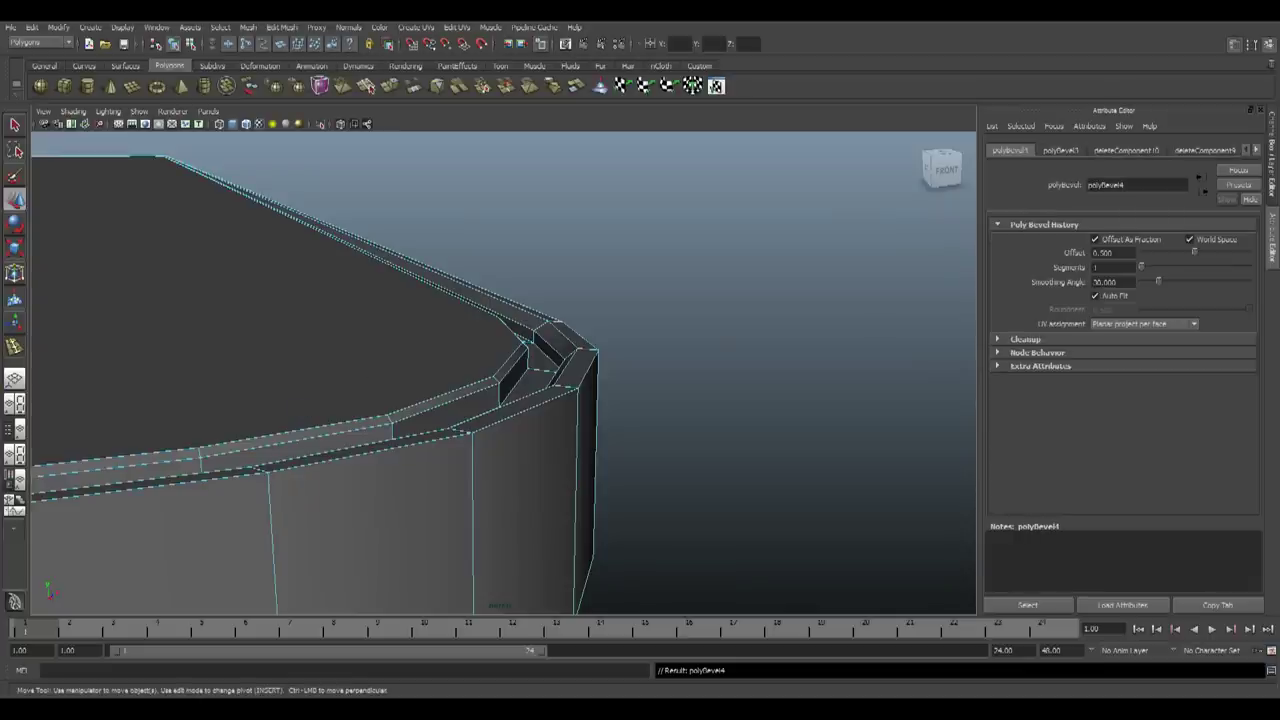
{"action": "type", "text": ".2"}
{"action": "key", "text": "Return"}
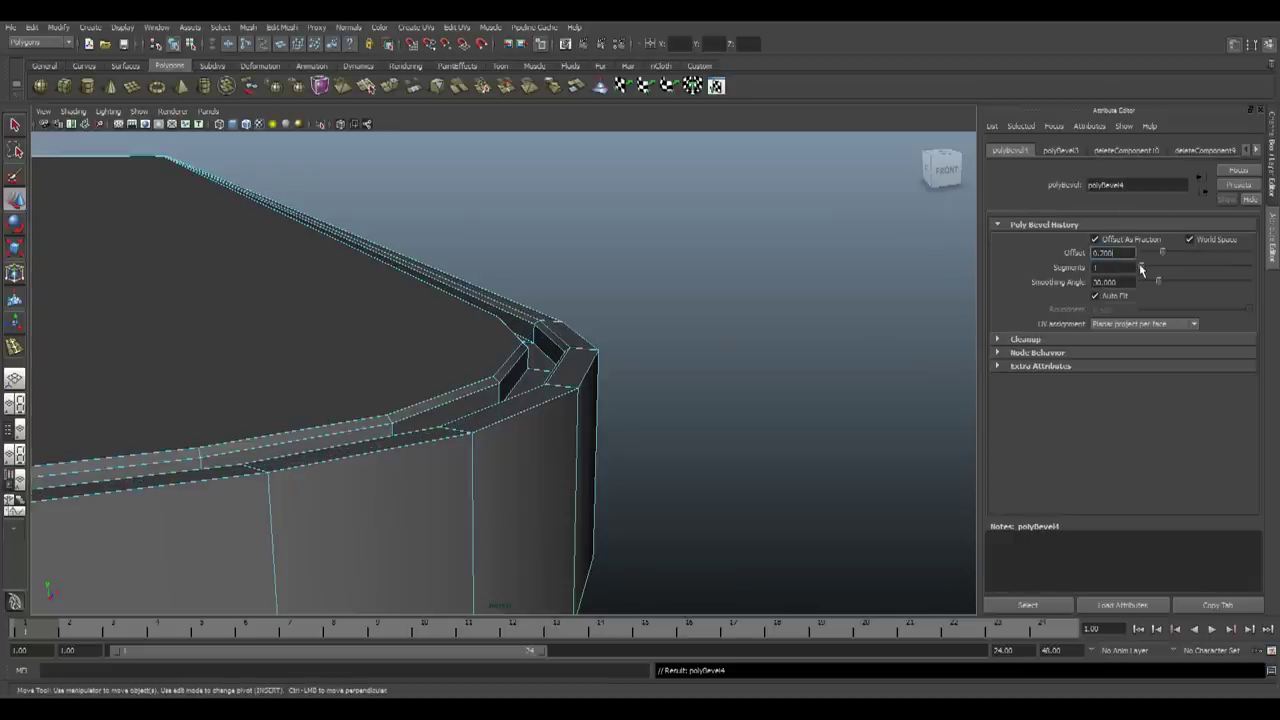
Return to object selection, pick the modelled half of the body and soften its edges
{"action": "left_click", "coordinate": [717, 379]}
{"action": "right_click_drag", "start_coordinate": [717, 379], "coordinate": [506, 411], "text": "alt"}
{"action": "left_click_drag", "start_coordinate": [506, 411], "coordinate": [400, 466], "text": "alt"}
{"action": "left_click", "coordinate": [396, 455]}
{"action": "left_click", "coordinate": [564, 445]}
{"action": "right_click_drag", "start_coordinate": [400, 466], "coordinate": [529, 529], "text": "alt"}
{"action": "middle_click_drag", "start_coordinate": [529, 529], "coordinate": [660, 397], "text": "alt"}
{"action": "right_click_drag", "start_coordinate": [660, 397], "coordinate": [549, 471], "text": "alt"}
{"action": "left_click_drag", "start_coordinate": [549, 471], "coordinate": [527, 432], "text": "alt"}
{"action": "left_click", "coordinate": [578, 347]}
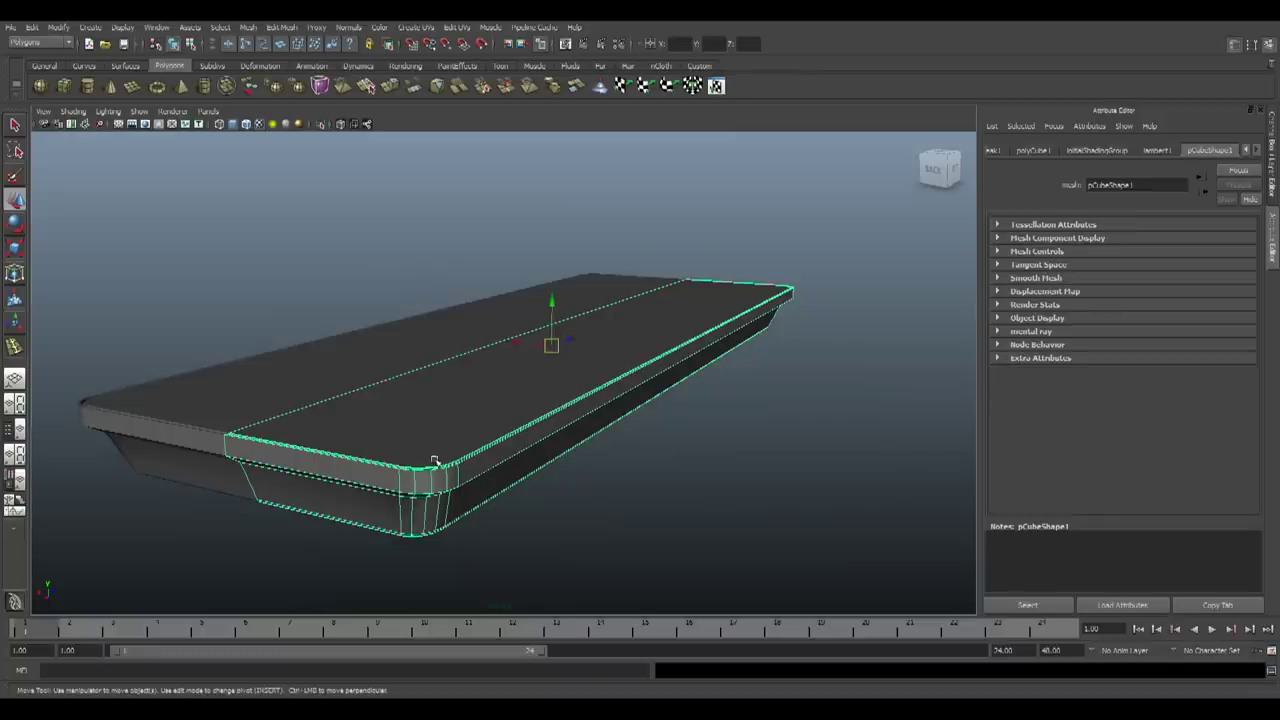
{"action": "left_click", "coordinate": [346, 27]}
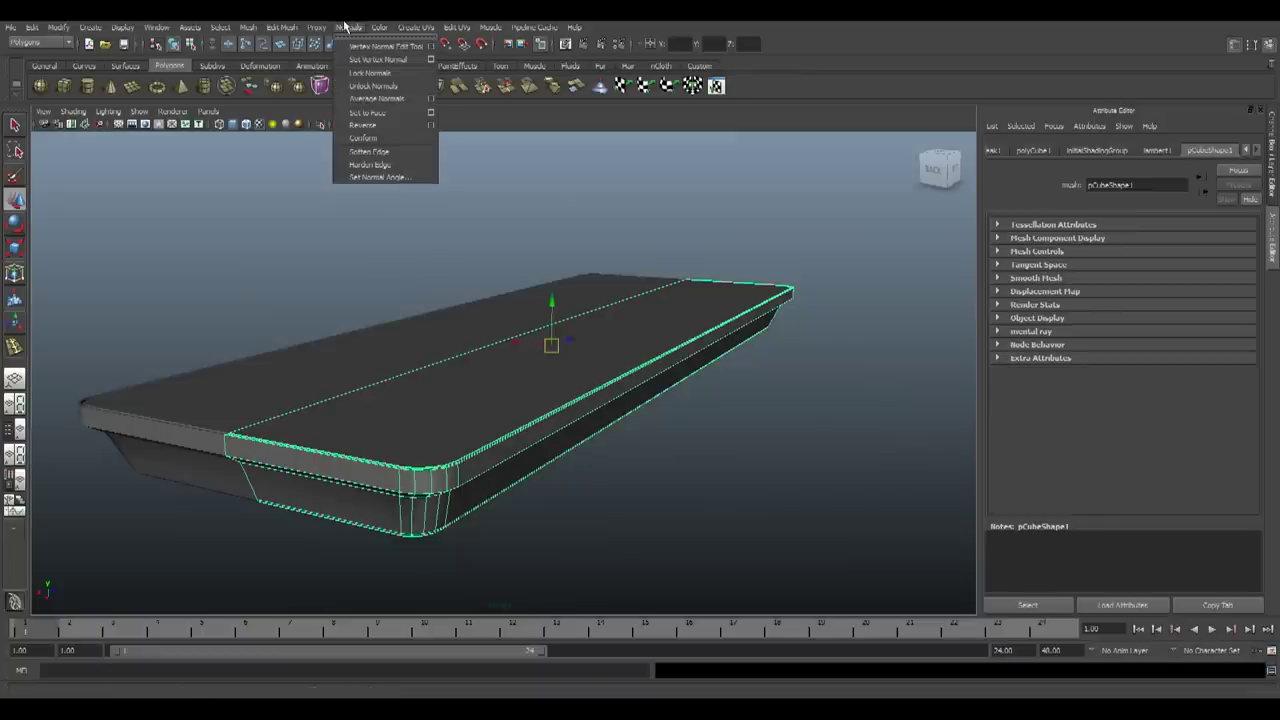
{"action": "left_click", "coordinate": [368, 152]}
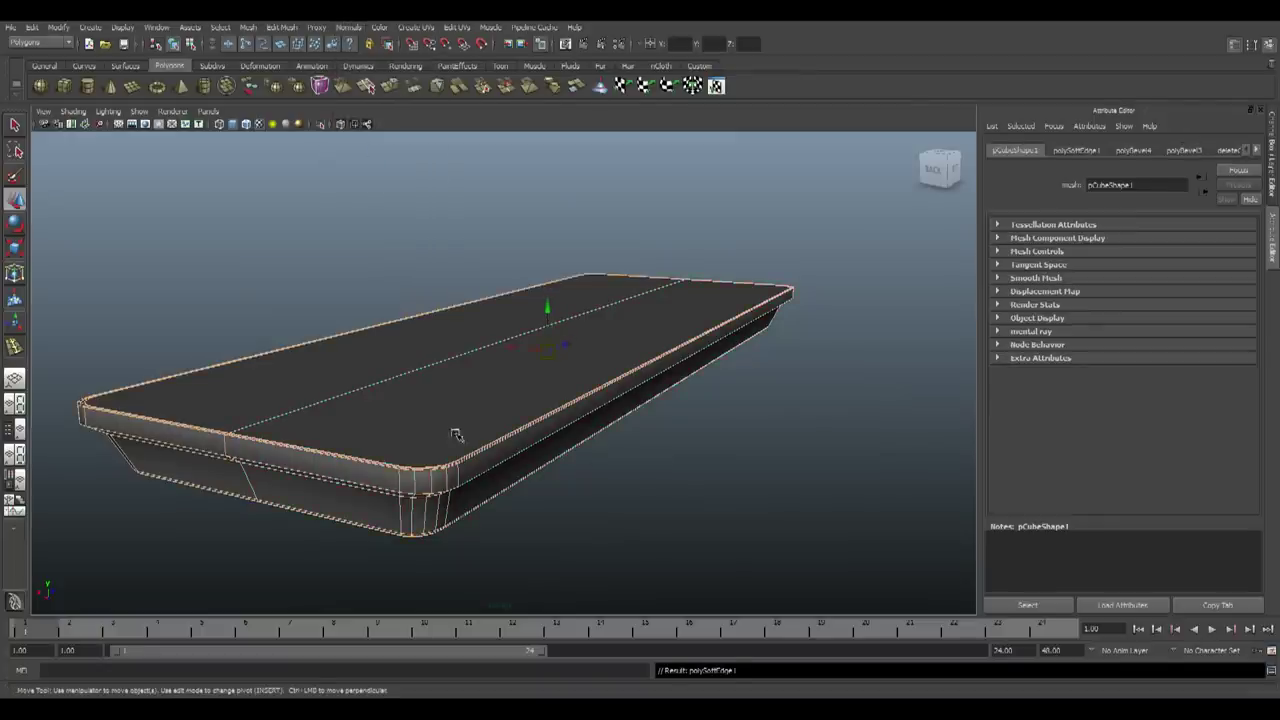
{"action": "left_click", "coordinate": [769, 523]}
{"action": "scroll", "coordinate": [769, 523], "scroll_direction": "down", "scroll_amount": 3}
{"action": "left_click_drag", "start_coordinate": [563, 420], "coordinate": [381, 383], "text": "alt"}
{"action": "scroll", "coordinate": [494, 435], "scroll_direction": "up", "scroll_amount": 2}
Switch to Windows Photo Viewer, find the photo of the remote's back, rotate it 180 degrees and examine the magnet warning label
{"action": "left_click", "coordinate": [540, 712]}
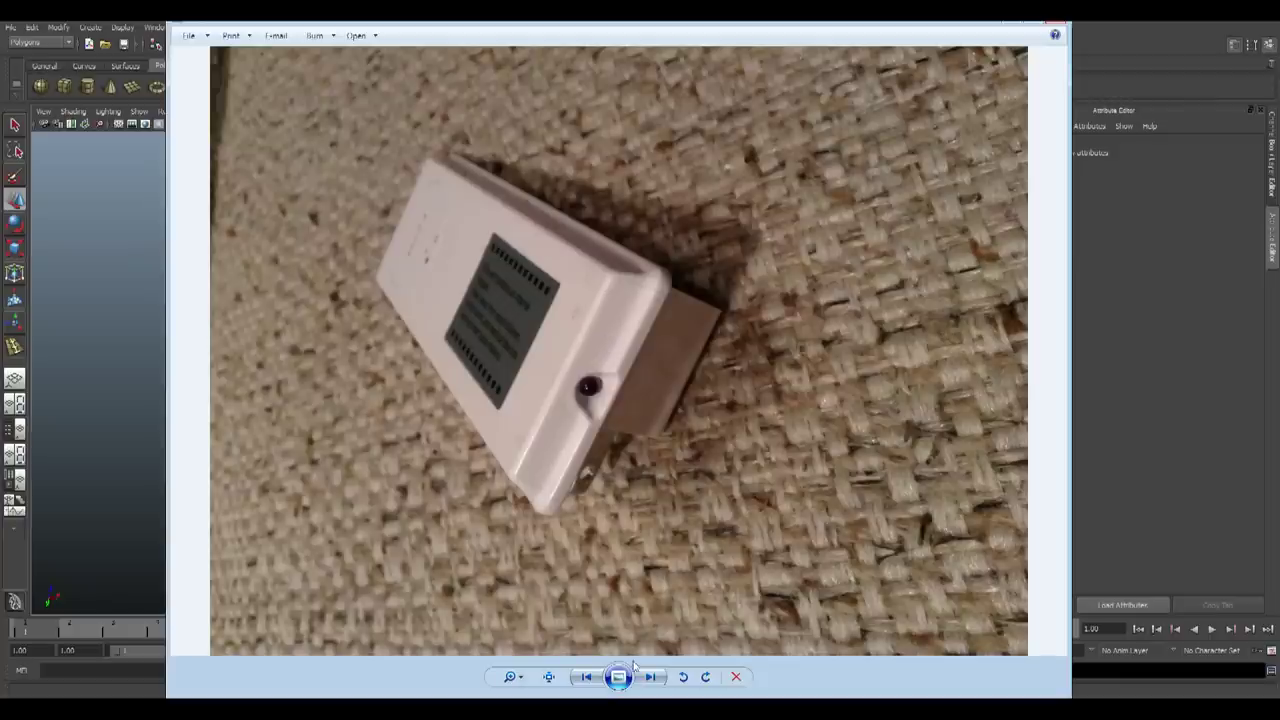
{"action": "left_click", "coordinate": [591, 678]}
{"action": "scroll", "coordinate": [620, 500], "scroll_direction": "up", "scroll_amount": 5}
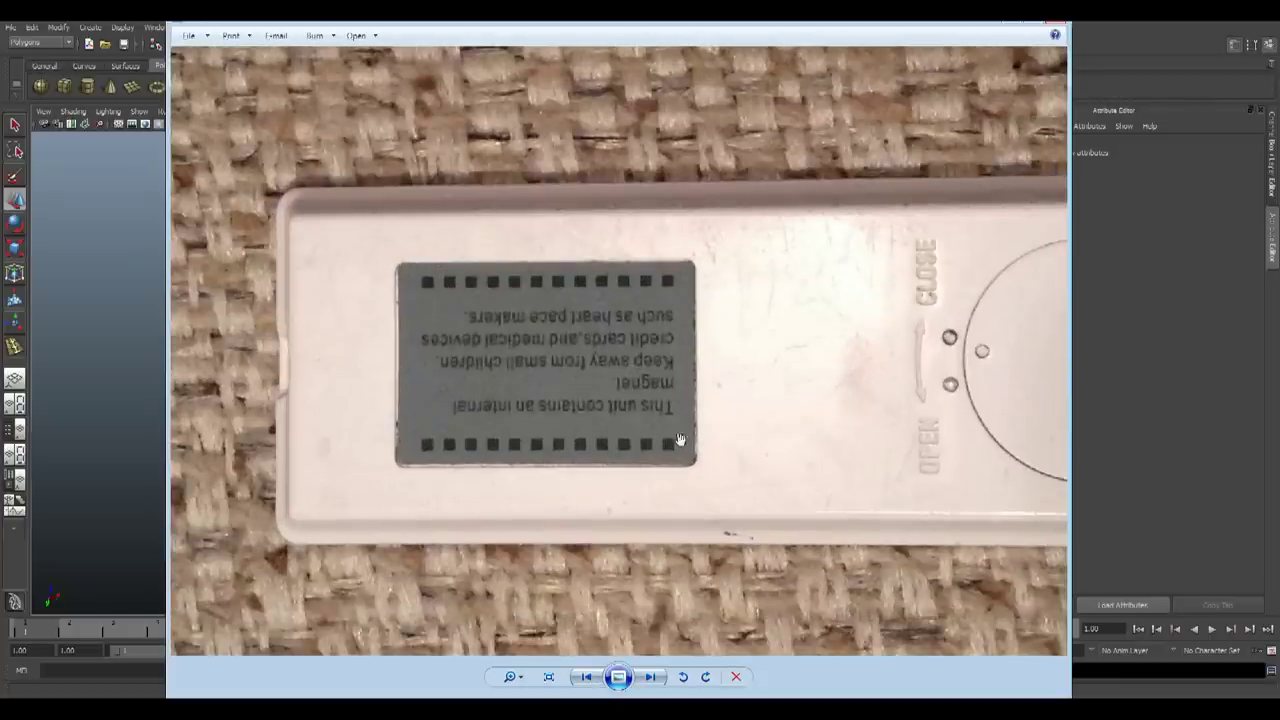
{"action": "left_click", "coordinate": [705, 677]}
{"action": "left_click", "coordinate": [705, 677]}
{"action": "scroll", "coordinate": [518, 342], "scroll_direction": "up", "scroll_amount": 5}
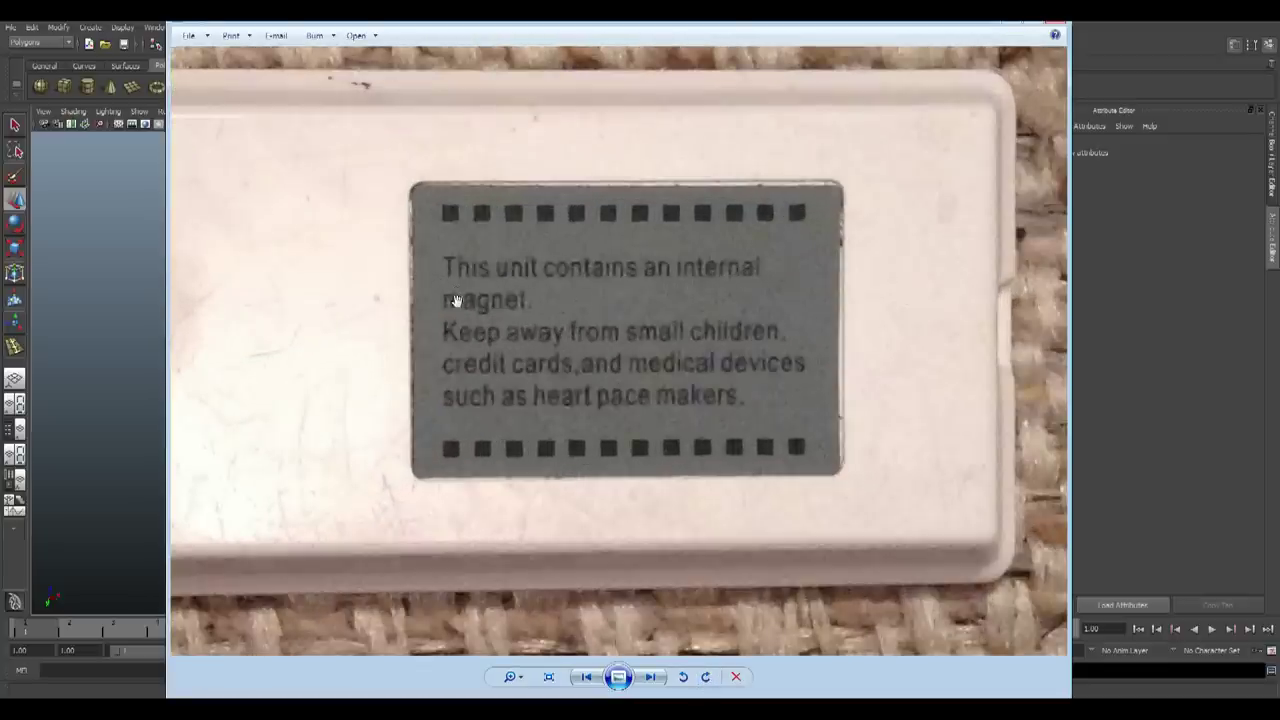
{"action": "scroll", "coordinate": [669, 325], "scroll_direction": "down", "scroll_amount": 1}
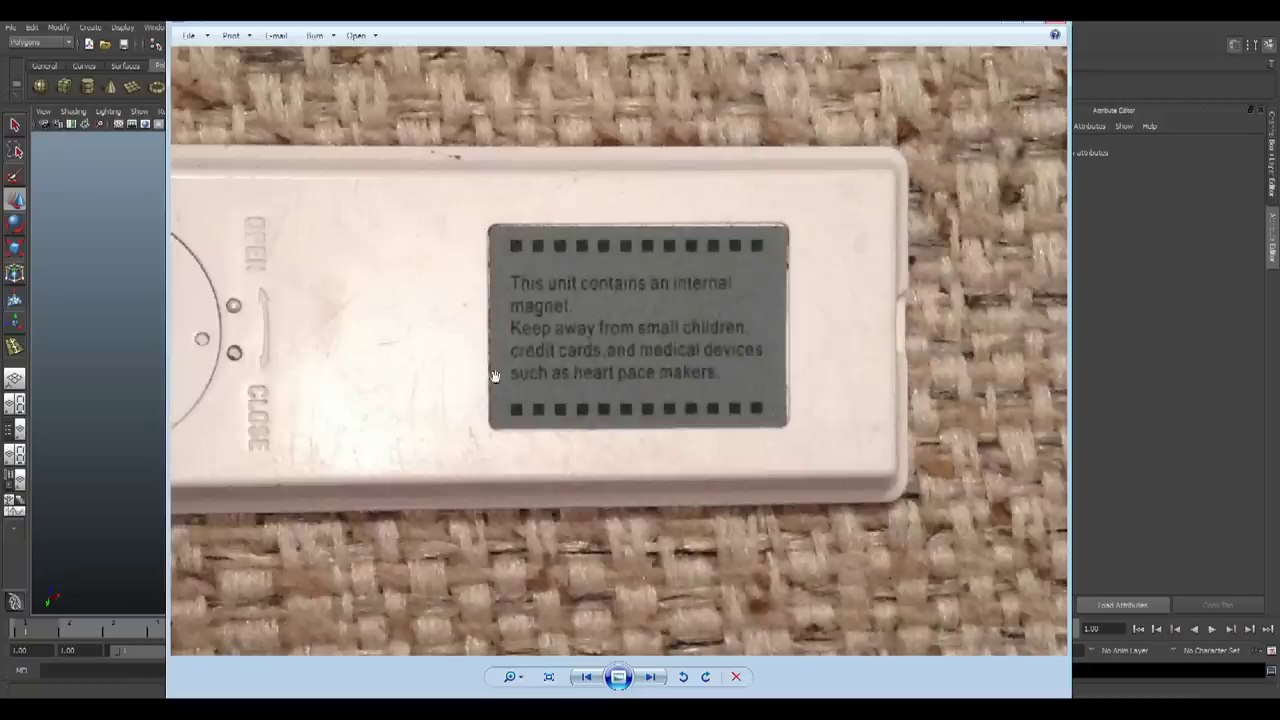
Switch back to Maya and show the remote's underside squarely in the orthographic view
{"action": "key", "text": "alt+Tab"}
{"action": "key", "text": "alt+Tab"}
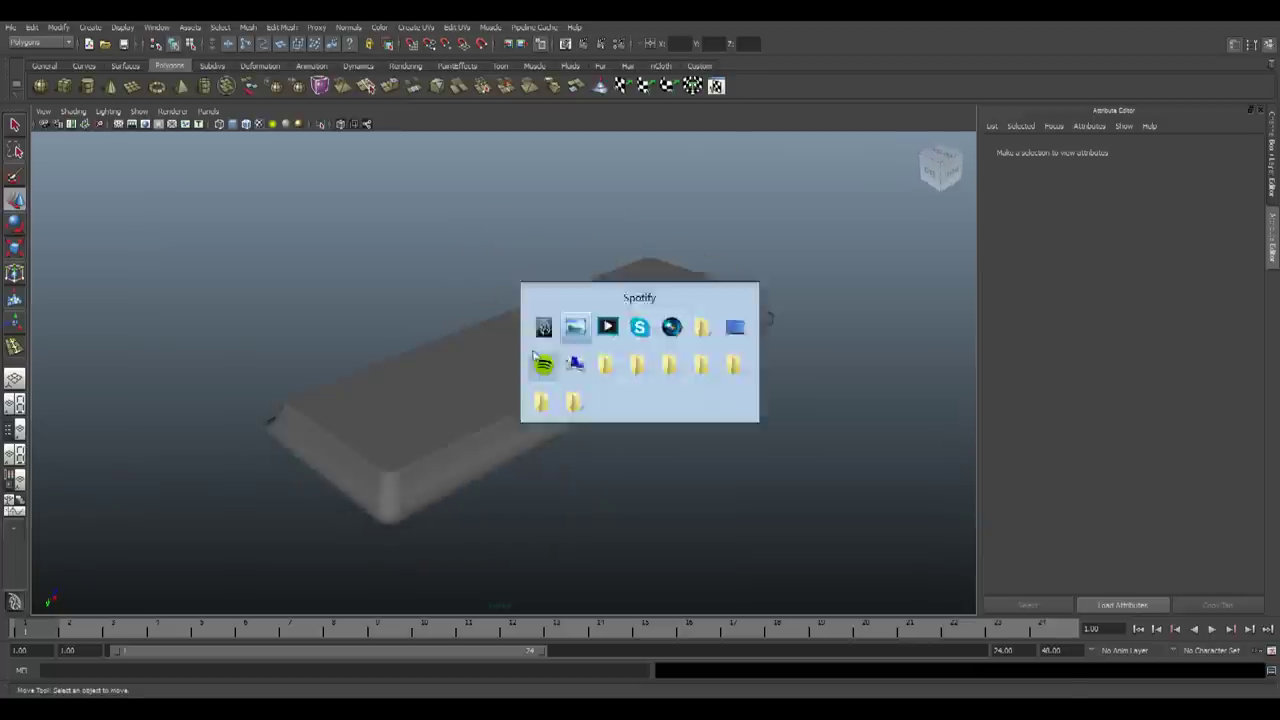
{"action": "key", "text": "alt+Tab"}
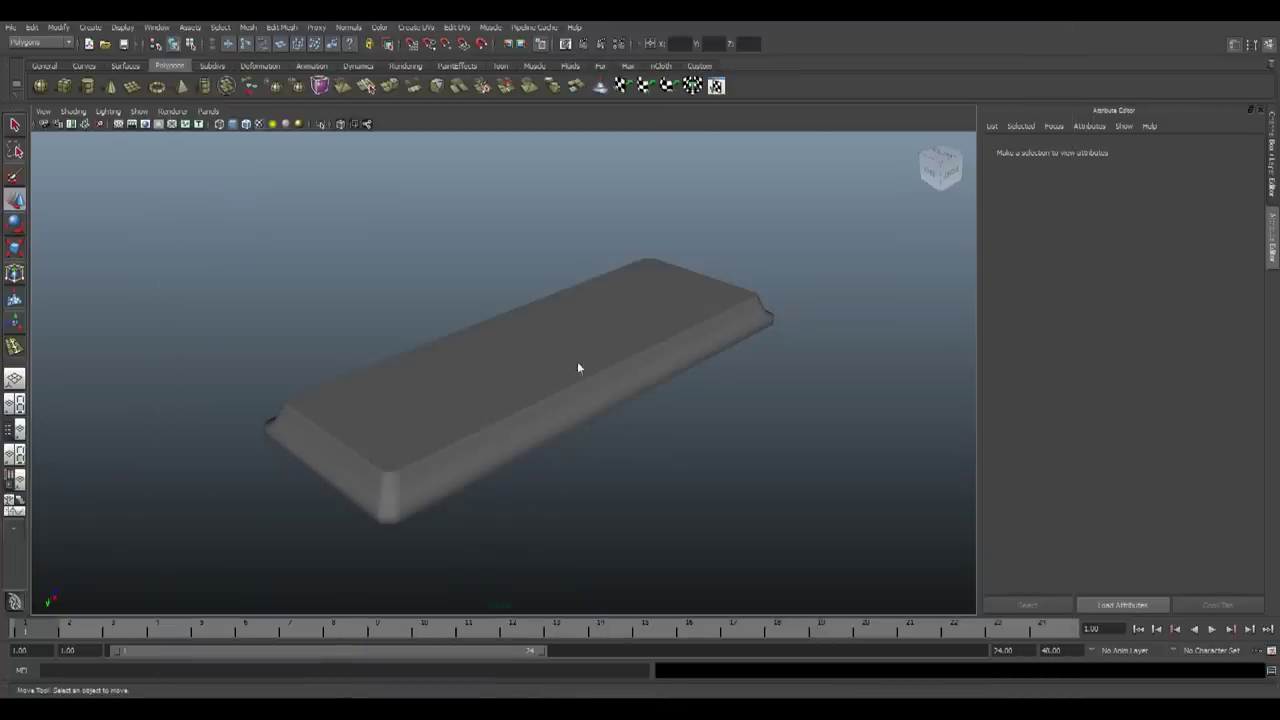
{"action": "key", "text": "space"}
{"action": "key", "text": "space"}
{"action": "scroll", "coordinate": [457, 284], "scroll_direction": "down", "scroll_amount": 2}
{"action": "scroll", "coordinate": [540, 357], "scroll_direction": "down", "scroll_amount": 4}
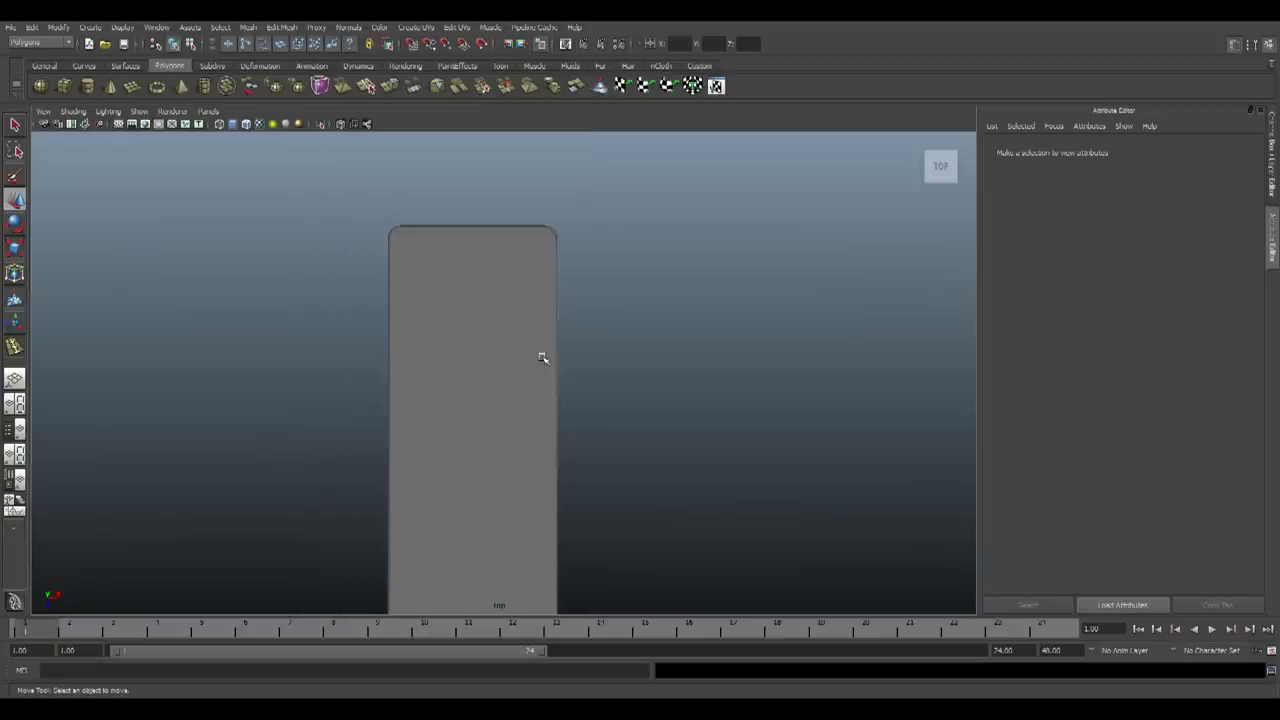
{"action": "left_click", "coordinate": [939, 191]}
{"action": "left_click", "coordinate": [938, 190]}
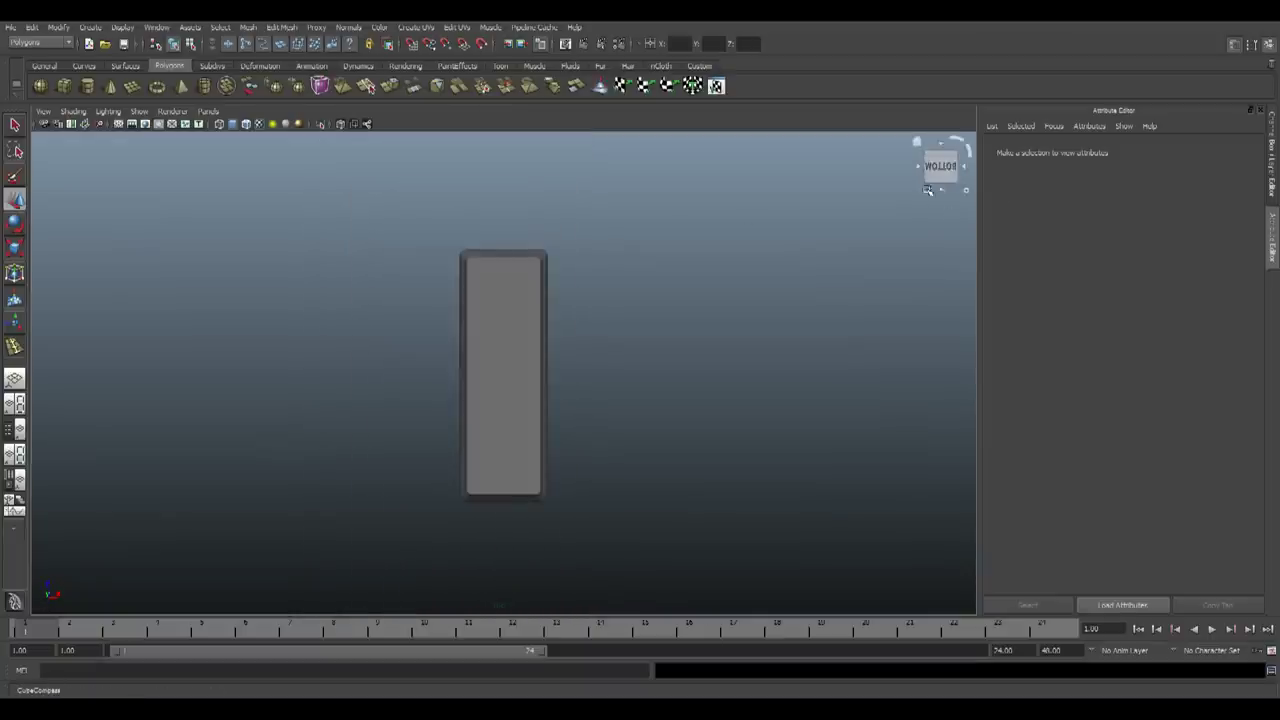
{"action": "middle_click_drag", "start_coordinate": [652, 402], "coordinate": [646, 366], "text": "alt"}
Check the label's outline in the back photo and select the flat bottom face of the remote body
{"action": "key", "text": "alt+Tab"}
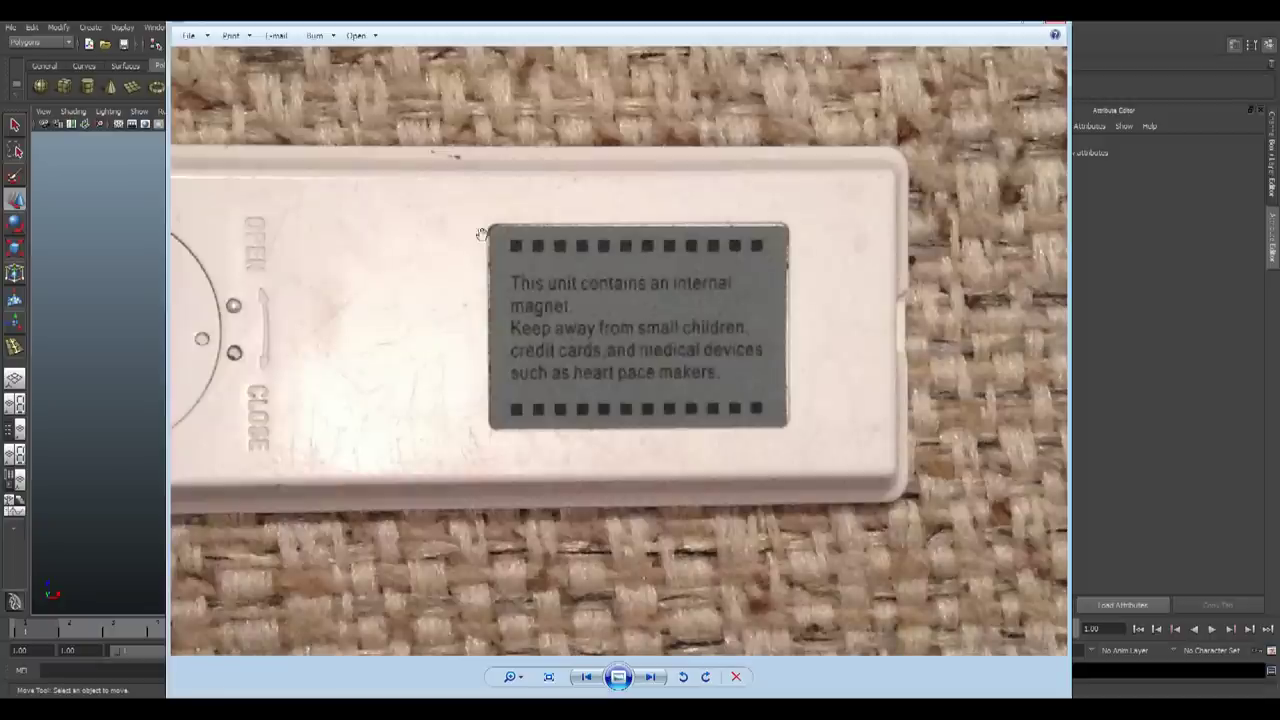
{"action": "scroll", "coordinate": [485, 236], "scroll_direction": "up", "scroll_amount": 2}
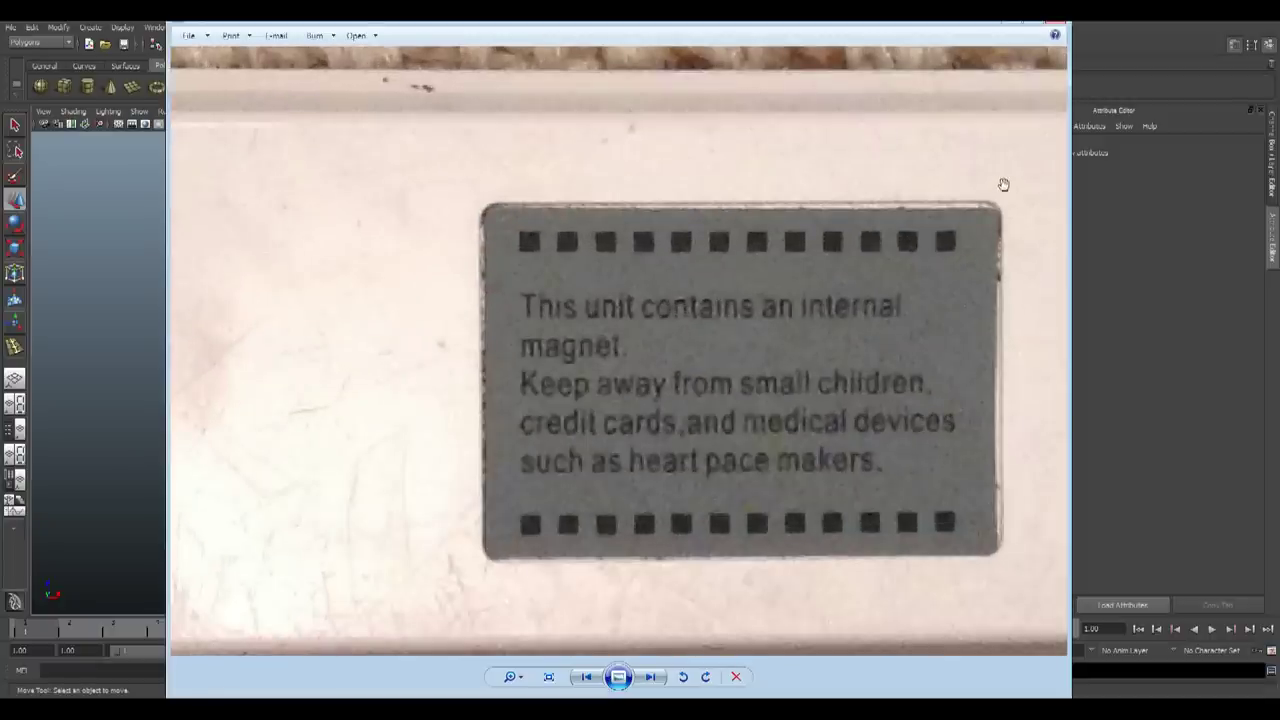
{"action": "key", "text": "alt+Tab"}
{"action": "right_click_drag", "start_coordinate": [531, 256], "coordinate": [527, 271]}
{"action": "left_click", "coordinate": [529, 281]}
{"action": "left_click", "coordinate": [777, 371]}
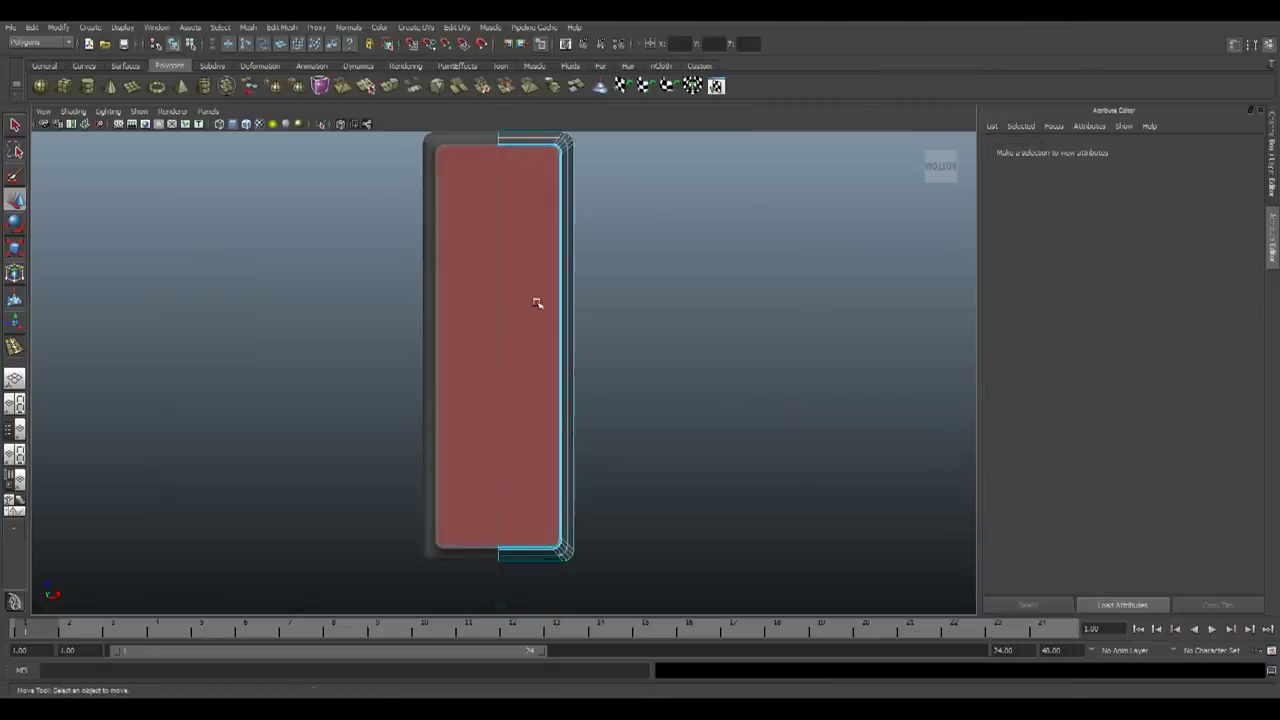
{"action": "left_click", "coordinate": [537, 302]}
Compare the label's size and position on the back photo with the underside of the modelled body
{"action": "key", "text": "alt+Tab"}
{"action": "scroll", "coordinate": [663, 316], "scroll_direction": "down", "scroll_amount": 8}
{"action": "key", "text": "alt+Tab"}
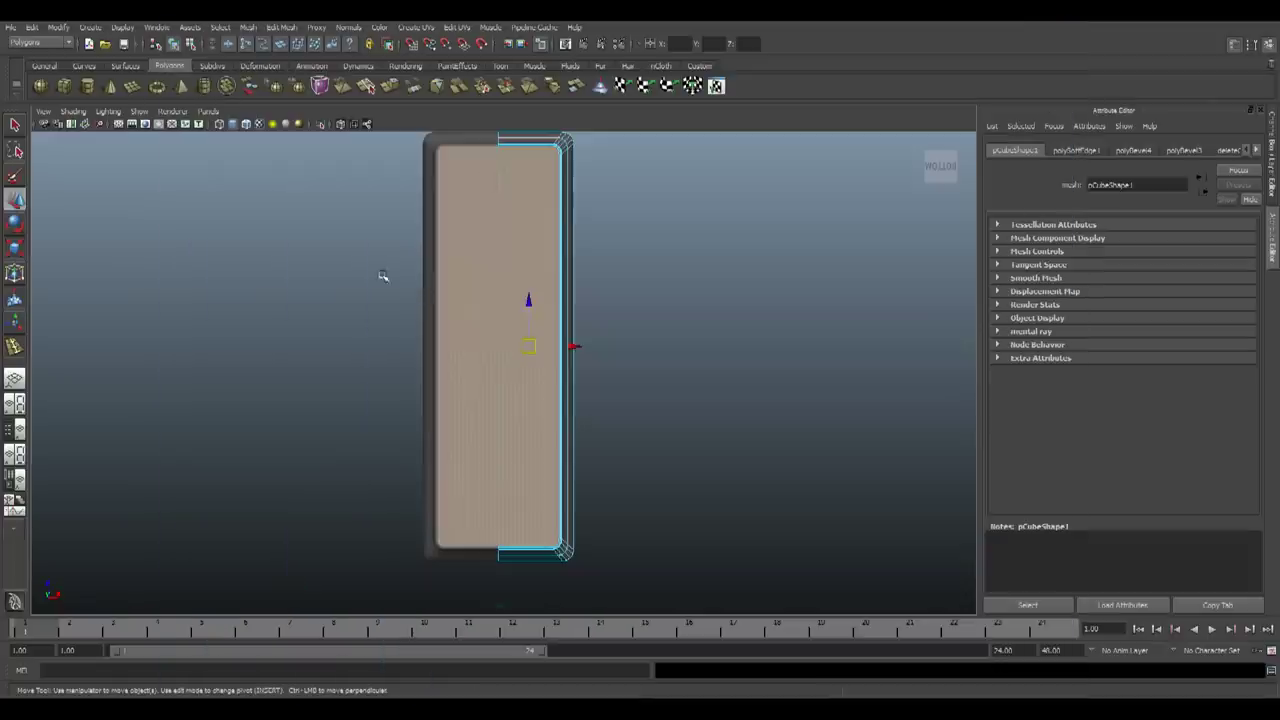
{"action": "key", "text": "alt+Tab"}
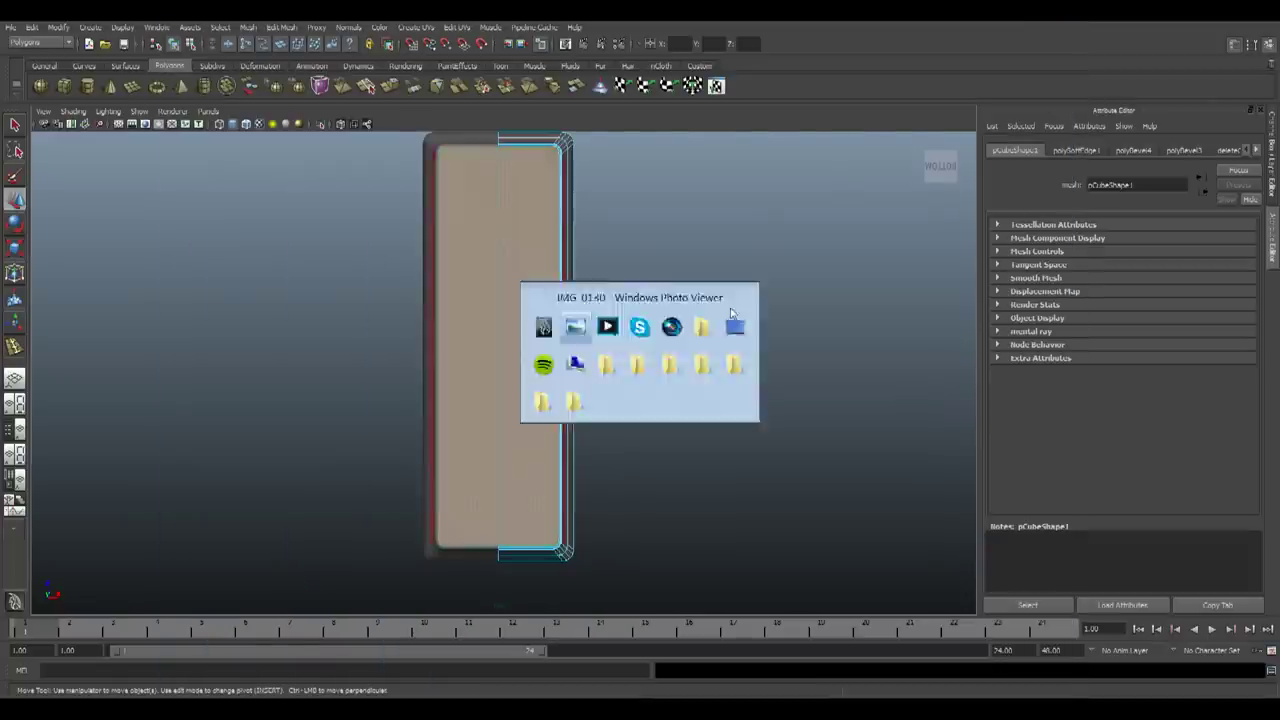
{"action": "scroll", "coordinate": [689, 310], "scroll_direction": "down", "scroll_amount": 3}
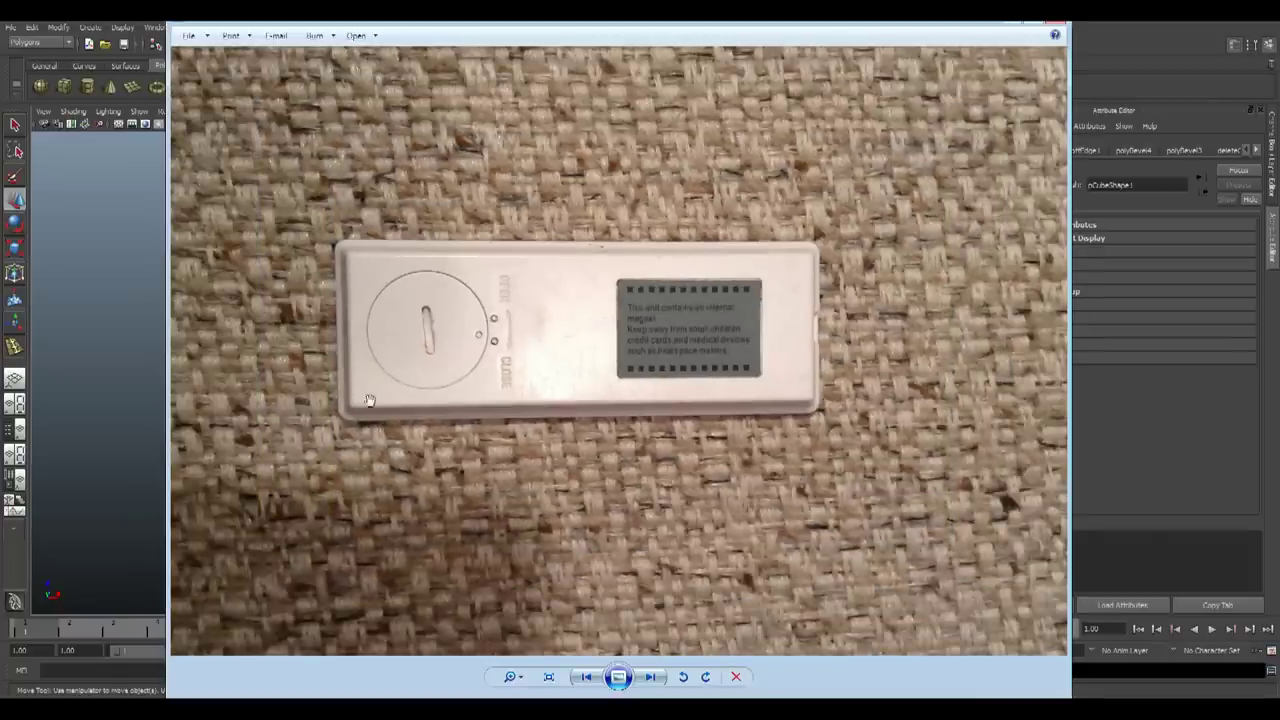
{"action": "scroll", "coordinate": [760, 245], "scroll_direction": "up", "scroll_amount": 3}
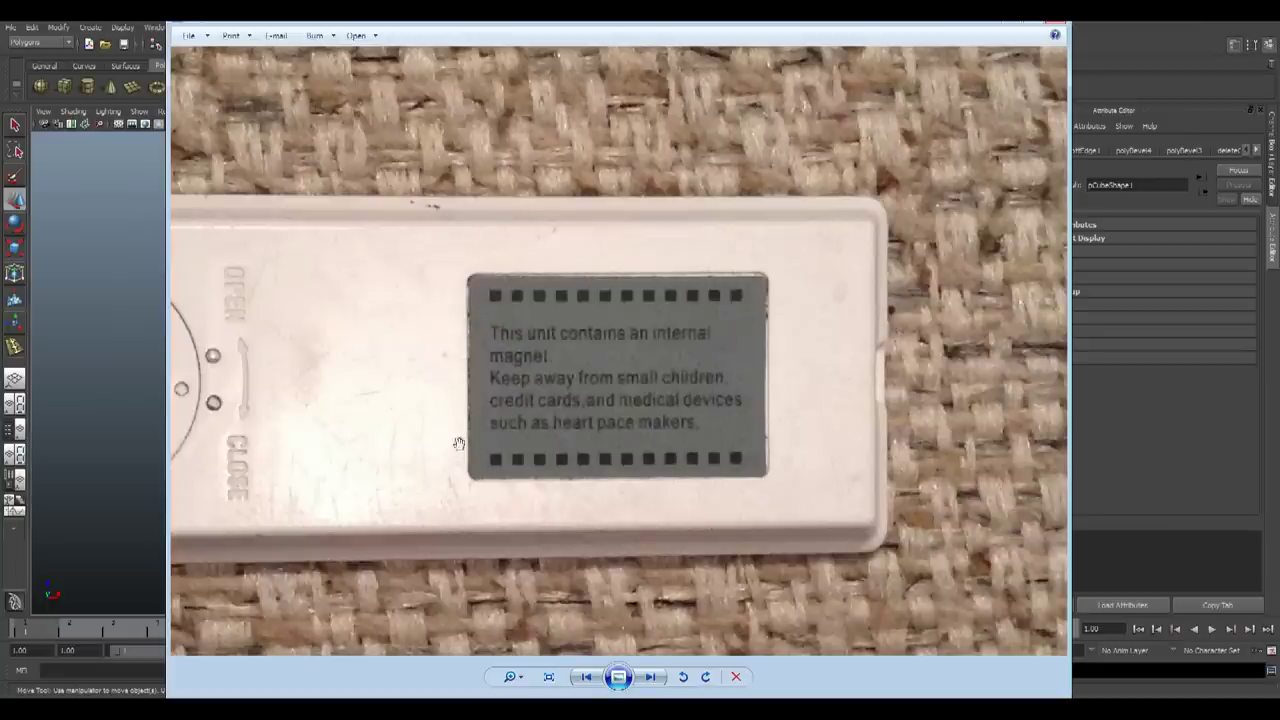
{"action": "key", "text": "alt+Tab"}
{"action": "middle_click_drag", "start_coordinate": [557, 226], "coordinate": [619, 265], "text": "alt"}
{"action": "left_click_drag", "start_coordinate": [597, 276], "coordinate": [599, 285], "text": "alt"}
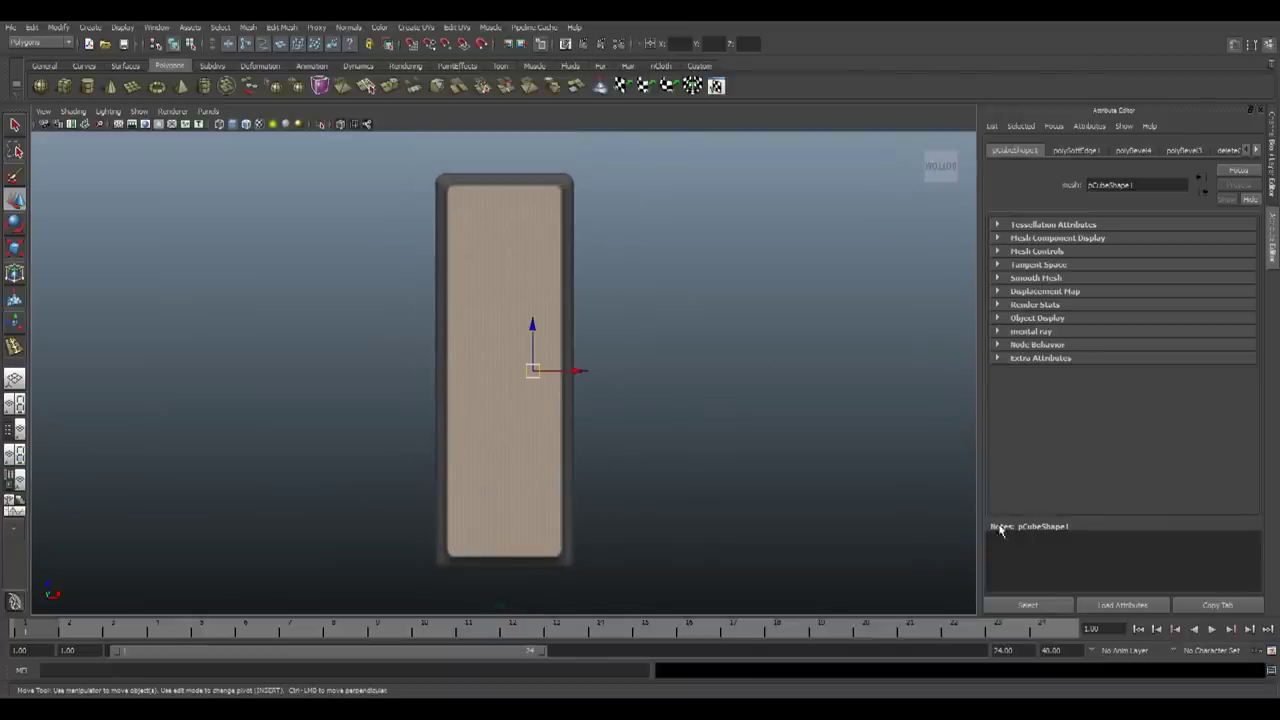
Show Reference_Layer over the underside, check it against the back photo, and hide the layer again
{"action": "key", "text": "ctrl+a"}
{"action": "left_click", "coordinate": [1044, 482]}
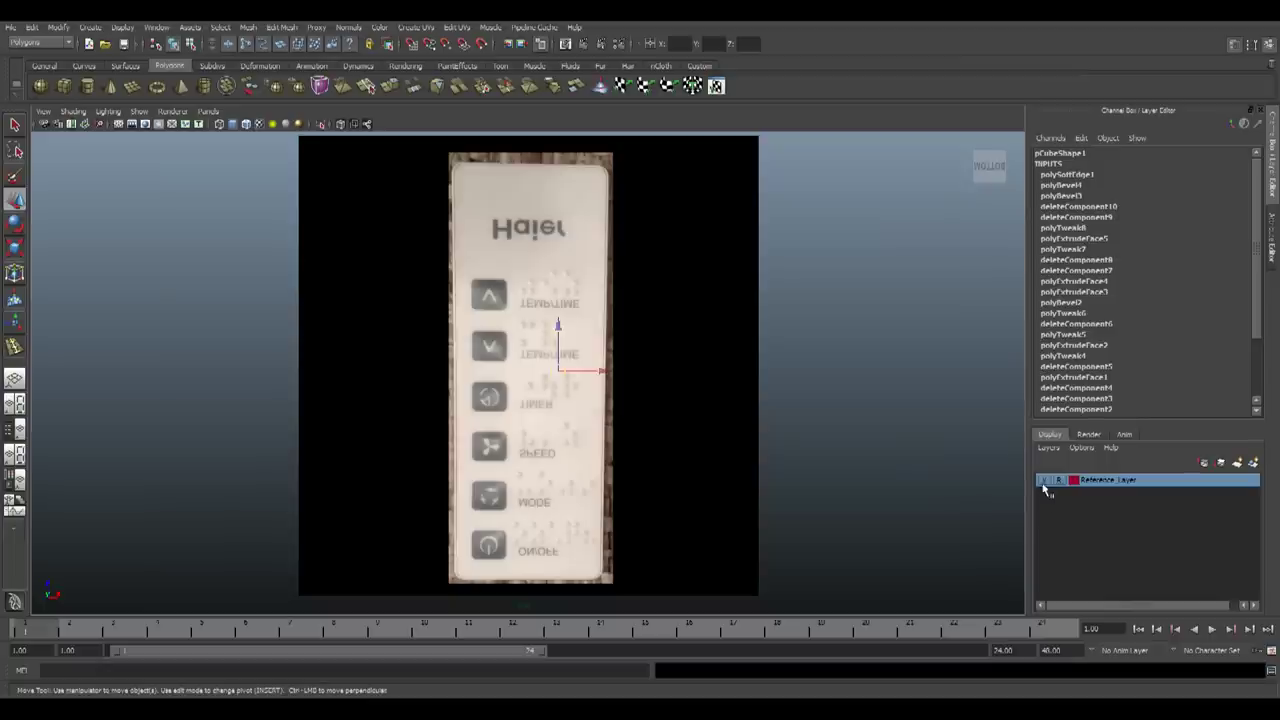
{"action": "scroll", "coordinate": [551, 352], "scroll_direction": "down", "scroll_amount": 1}
{"action": "scroll", "coordinate": [618, 356], "scroll_direction": "down", "scroll_amount": 1}
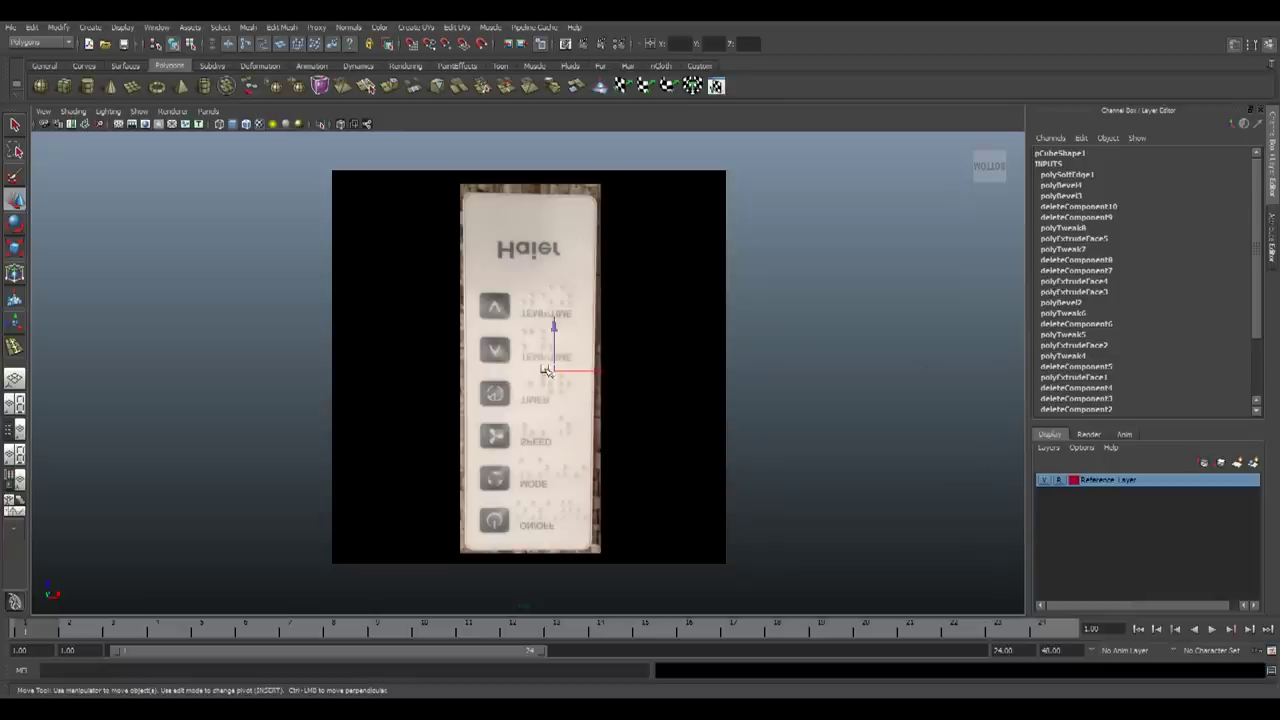
{"action": "key", "text": "alt+Tab"}
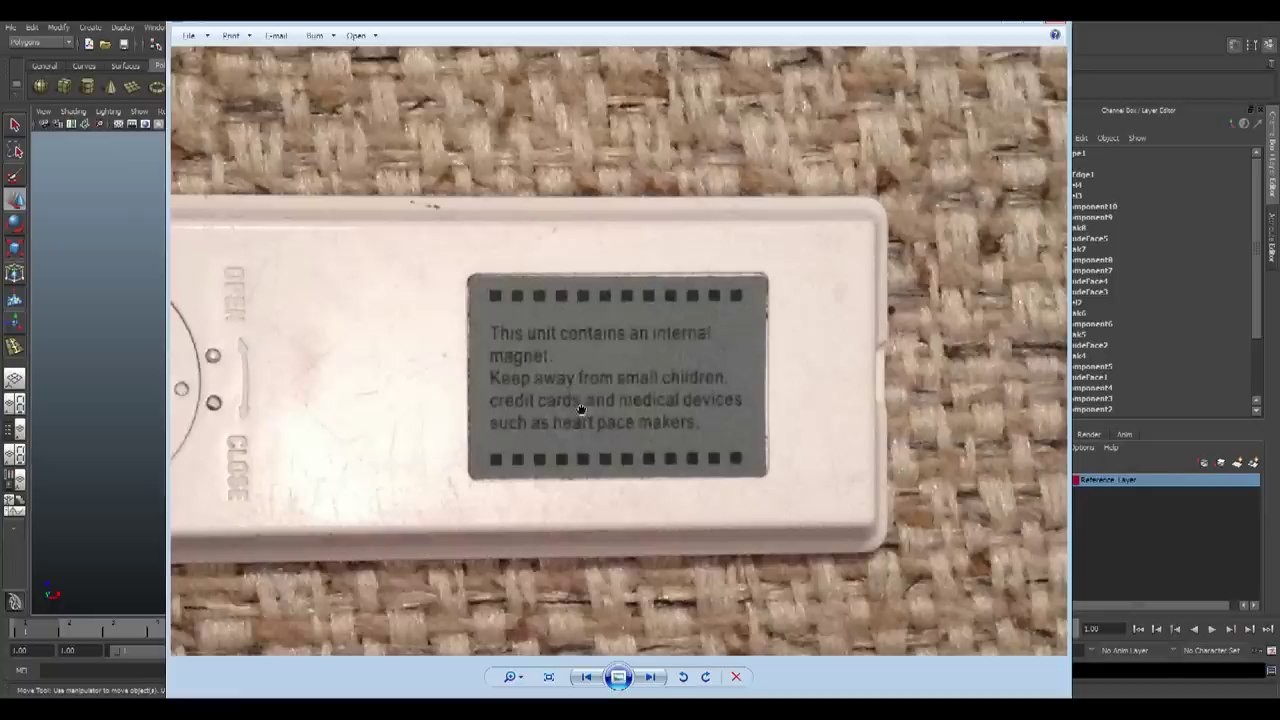
{"action": "scroll", "coordinate": [581, 406], "scroll_direction": "down", "scroll_amount": 3}
{"action": "key", "text": "alt+Tab"}
{"action": "left_click", "coordinate": [1048, 482]}
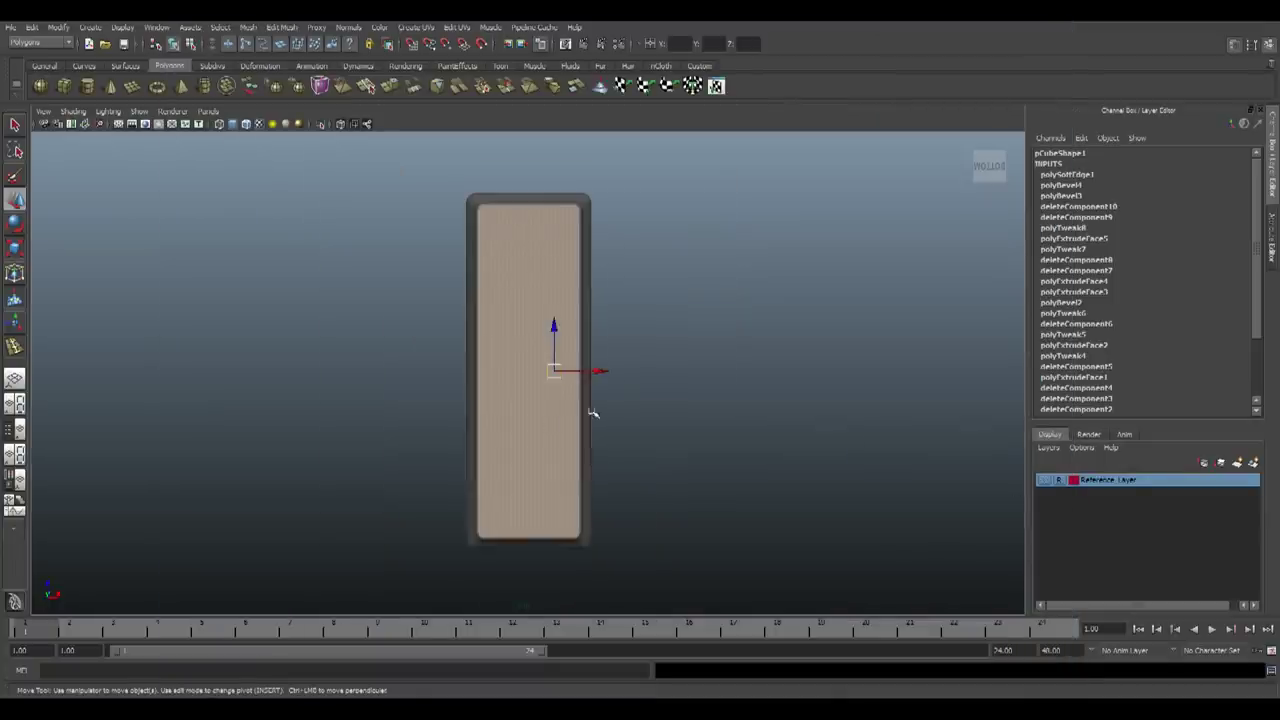
Clear the face selection, select the mirrored half of the body and activate the Insert Edge Loop Tool
{"action": "scroll", "coordinate": [552, 433], "scroll_direction": "up", "scroll_amount": 2}
{"action": "left_click", "coordinate": [655, 312]}
{"action": "scroll", "coordinate": [528, 254], "scroll_direction": "down", "scroll_amount": 2}
{"action": "left_click", "coordinate": [526, 251]}
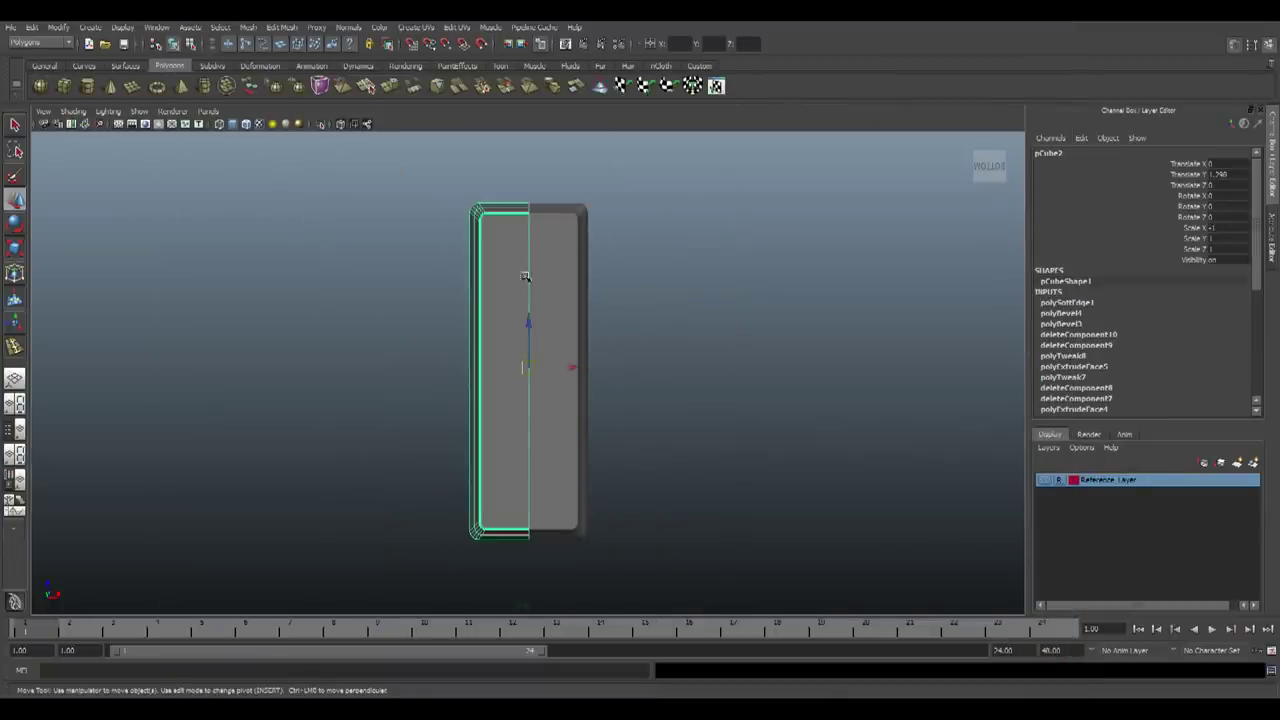
{"action": "scroll", "coordinate": [525, 277], "scroll_direction": "up", "scroll_amount": 4}
{"action": "left_click", "coordinate": [290, 27]}
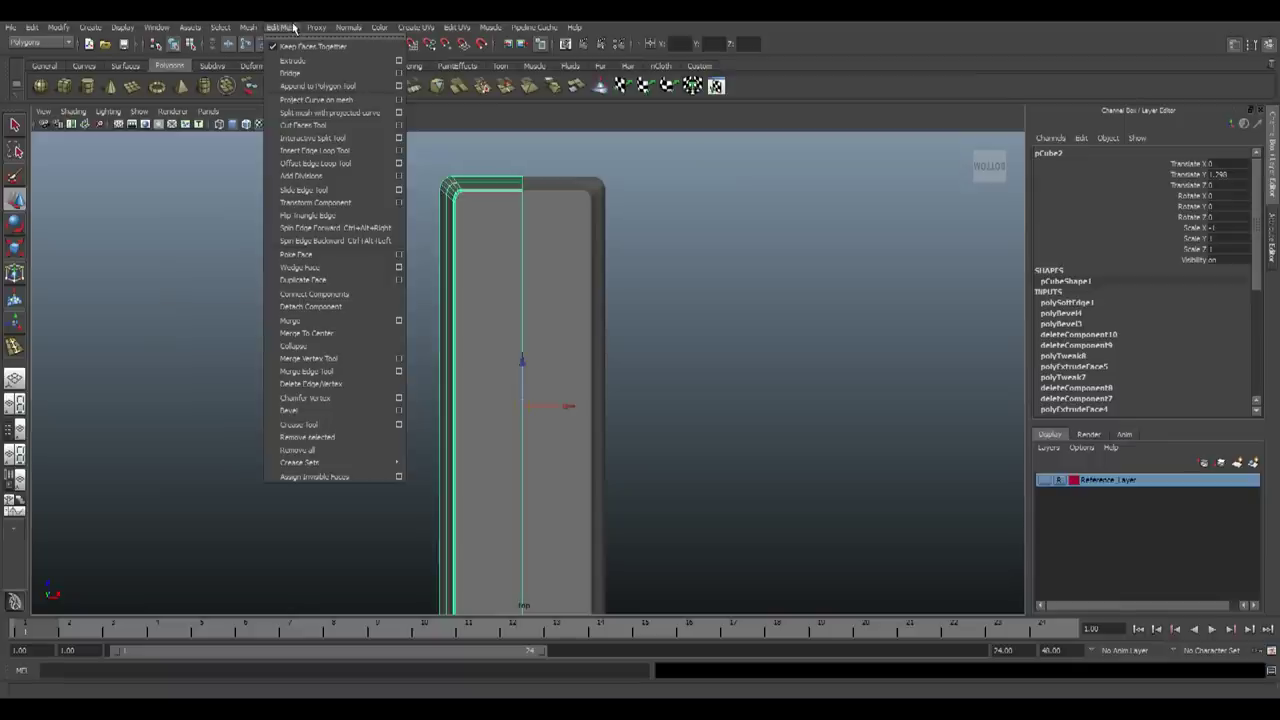
{"action": "left_click", "coordinate": [318, 151]}
Switch to Windows Photo Viewer and browse the reference photos for an angled view of the label and the sensor end
{"action": "key", "text": "alt+Tab"}
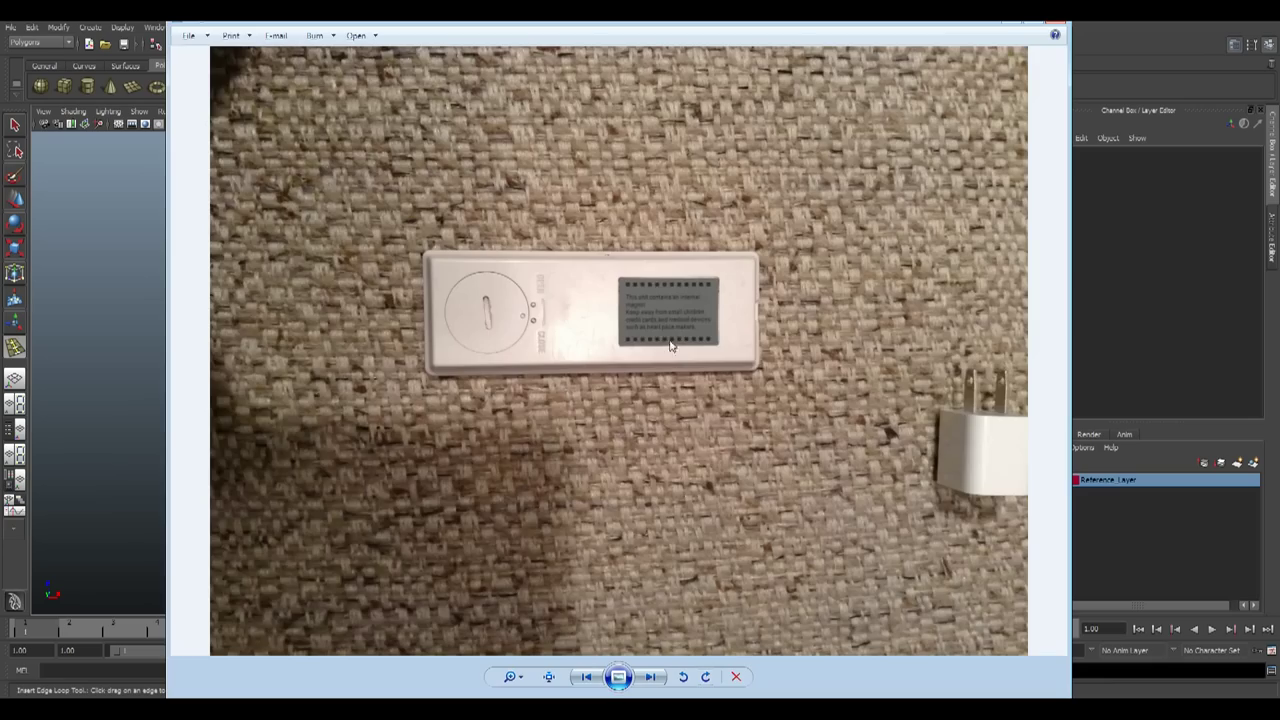
{"action": "scroll", "coordinate": [687, 336], "scroll_direction": "up", "scroll_amount": 1}
{"action": "left_click", "coordinate": [578, 679]}
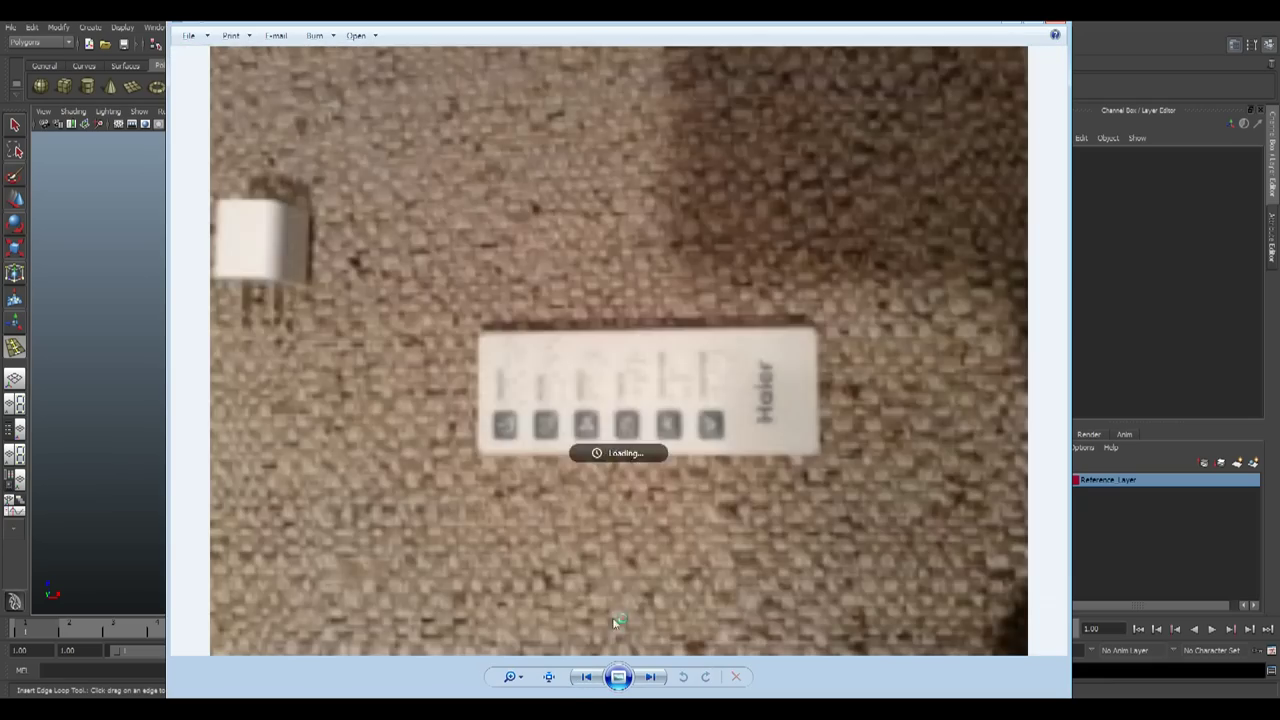
{"action": "left_click", "coordinate": [652, 677]}
{"action": "left_click", "coordinate": [652, 677]}
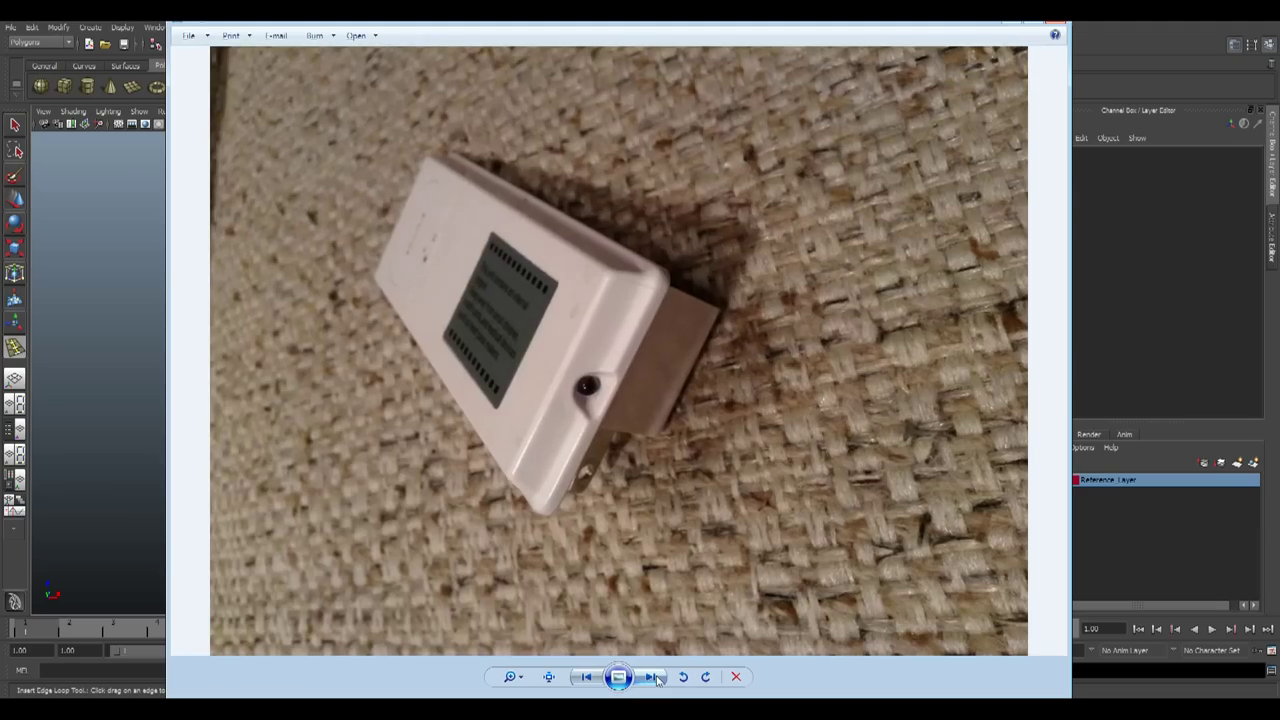
Browse through the reference photos for a straight view of the remote's back
{"action": "left_click", "coordinate": [652, 677]}
{"action": "left_click", "coordinate": [652, 677]}
{"action": "left_click", "coordinate": [652, 677]}
{"action": "left_click", "coordinate": [655, 678]}
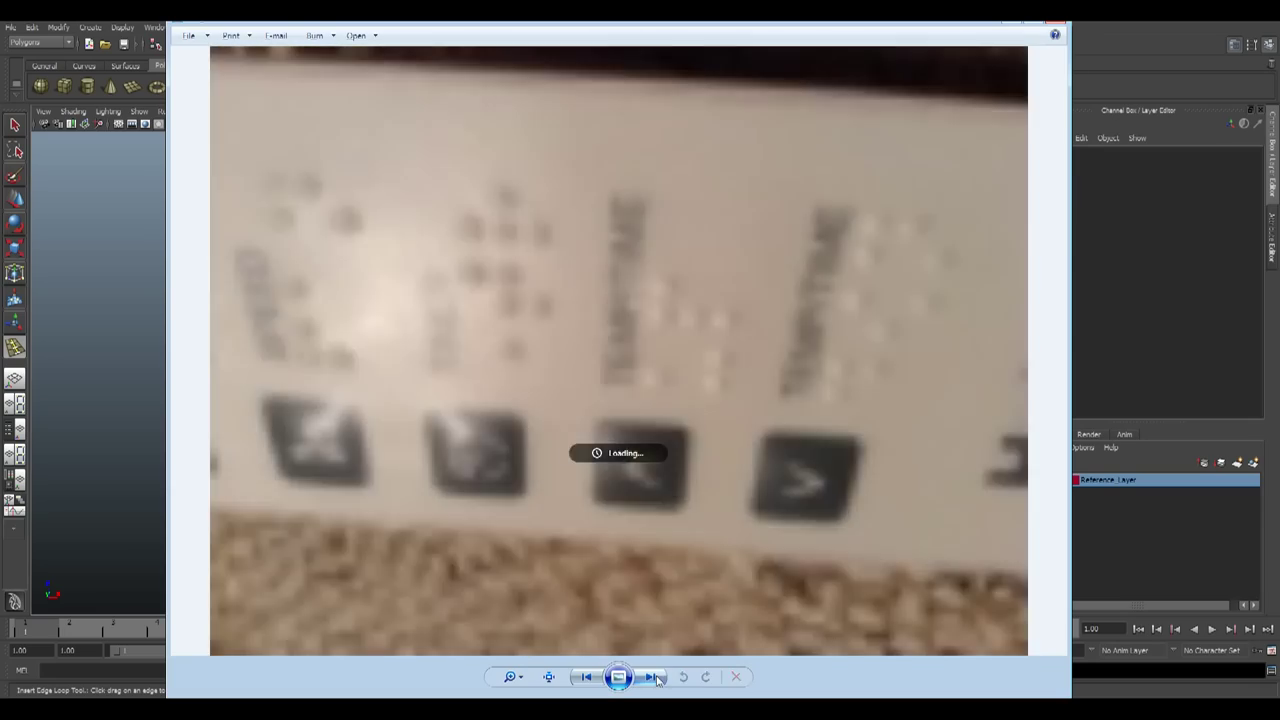
{"action": "left_click", "coordinate": [655, 678]}
{"action": "left_click", "coordinate": [655, 678]}
{"action": "left_click", "coordinate": [655, 678]}
{"action": "left_click", "coordinate": [655, 678]}
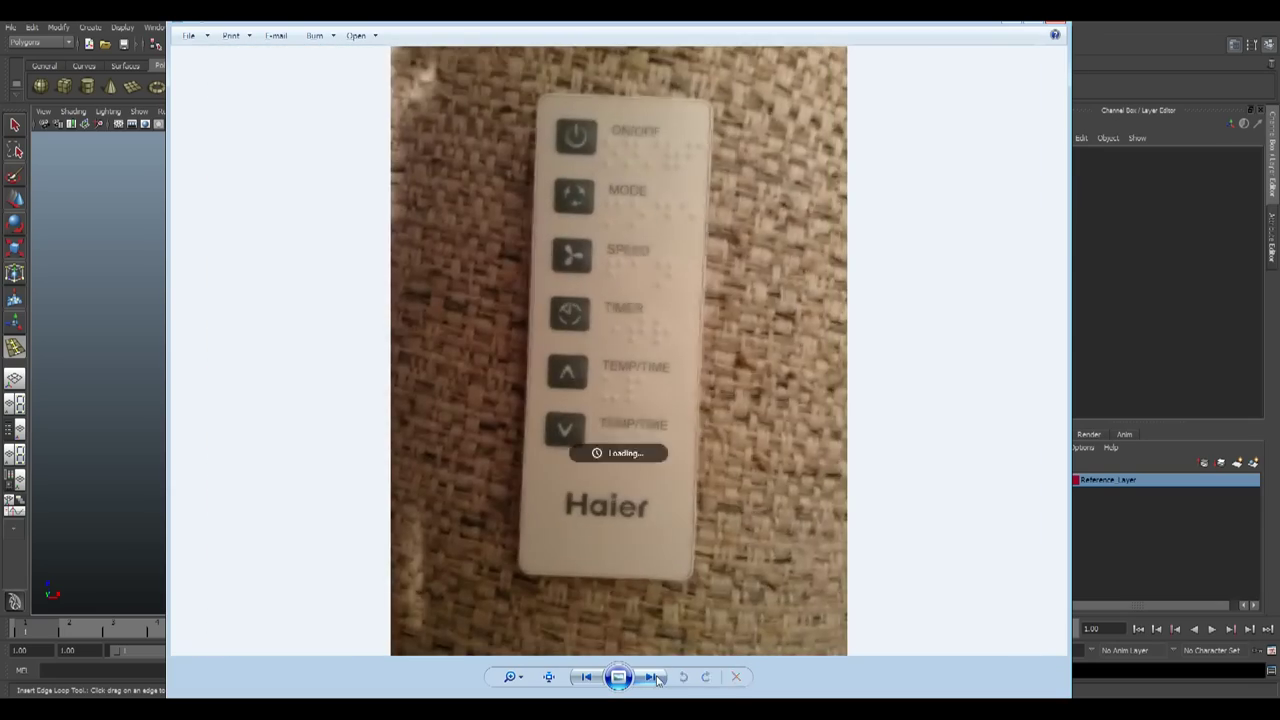
{"action": "left_click", "coordinate": [655, 678]}
{"action": "left_click", "coordinate": [655, 678]}
{"action": "left_click", "coordinate": [655, 678]}
{"action": "left_click", "coordinate": [655, 678]}
Go back to the straight back photo and zoom in on the label to examine its margins
{"action": "left_click", "coordinate": [596, 679]}
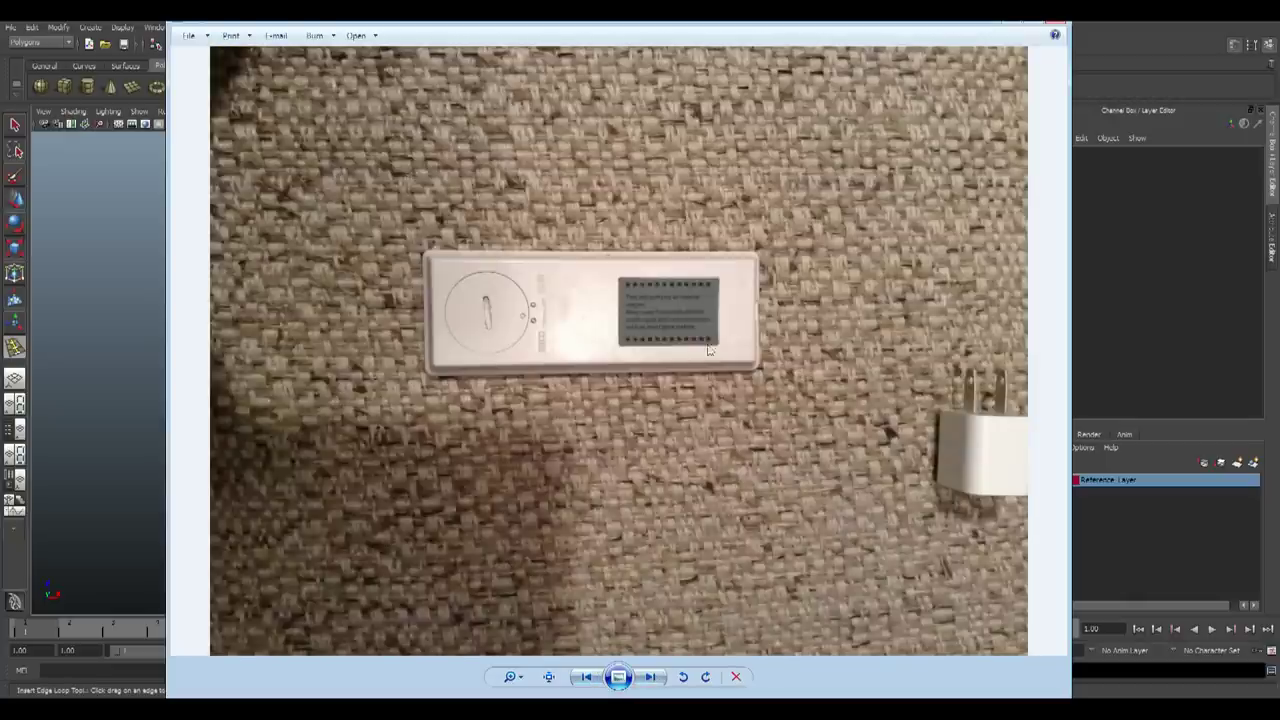
{"action": "scroll", "coordinate": [711, 349], "scroll_direction": "up", "scroll_amount": 4}
{"action": "left_click_drag", "start_coordinate": [705, 279], "coordinate": [590, 293]}
{"action": "scroll", "coordinate": [645, 333], "scroll_direction": "up", "scroll_amount": 3}
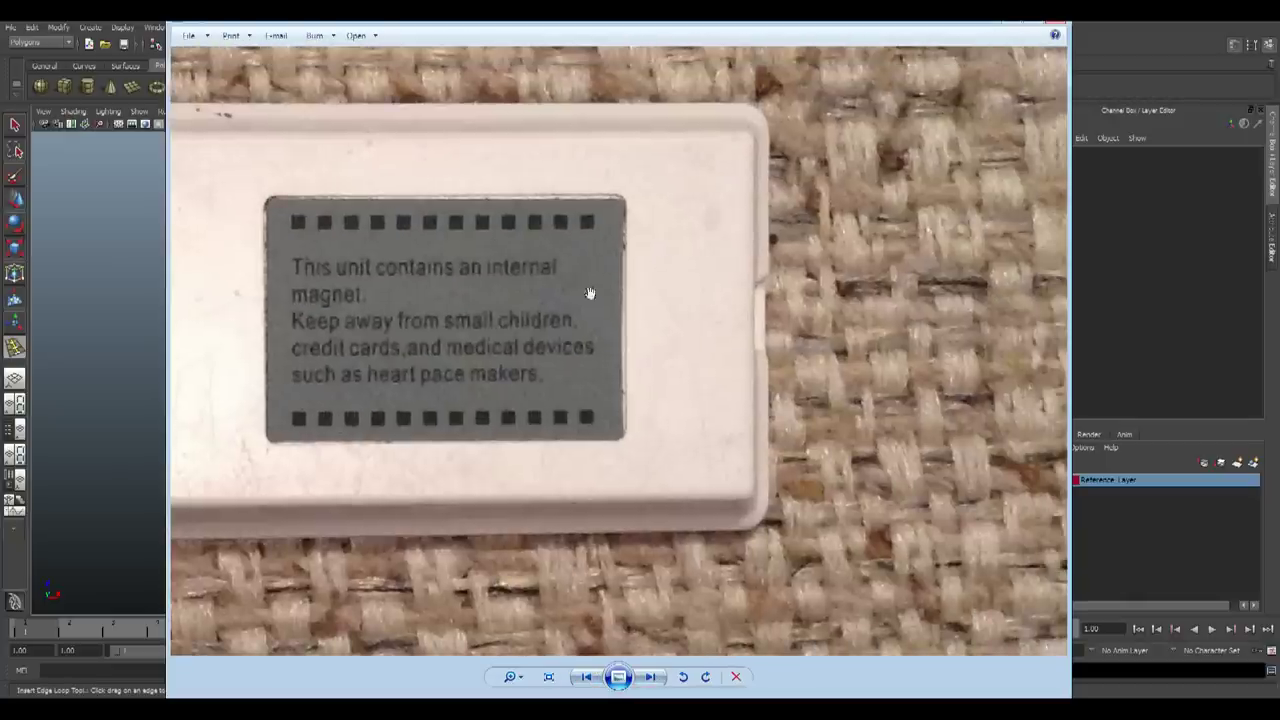
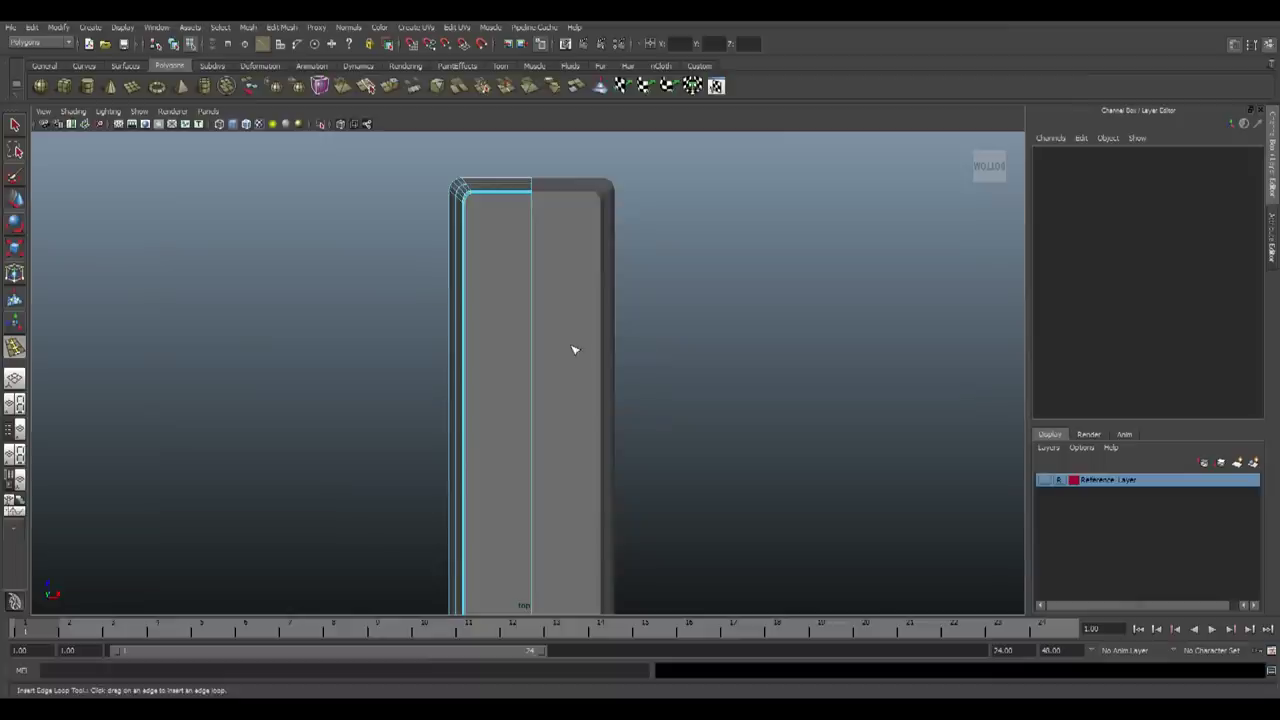
Try an edge loop on the body's side edge, undo it, and switch to the Interactive Split Tool
{"action": "middle_click_drag", "start_coordinate": [574, 349], "coordinate": [570, 441], "text": "alt"}
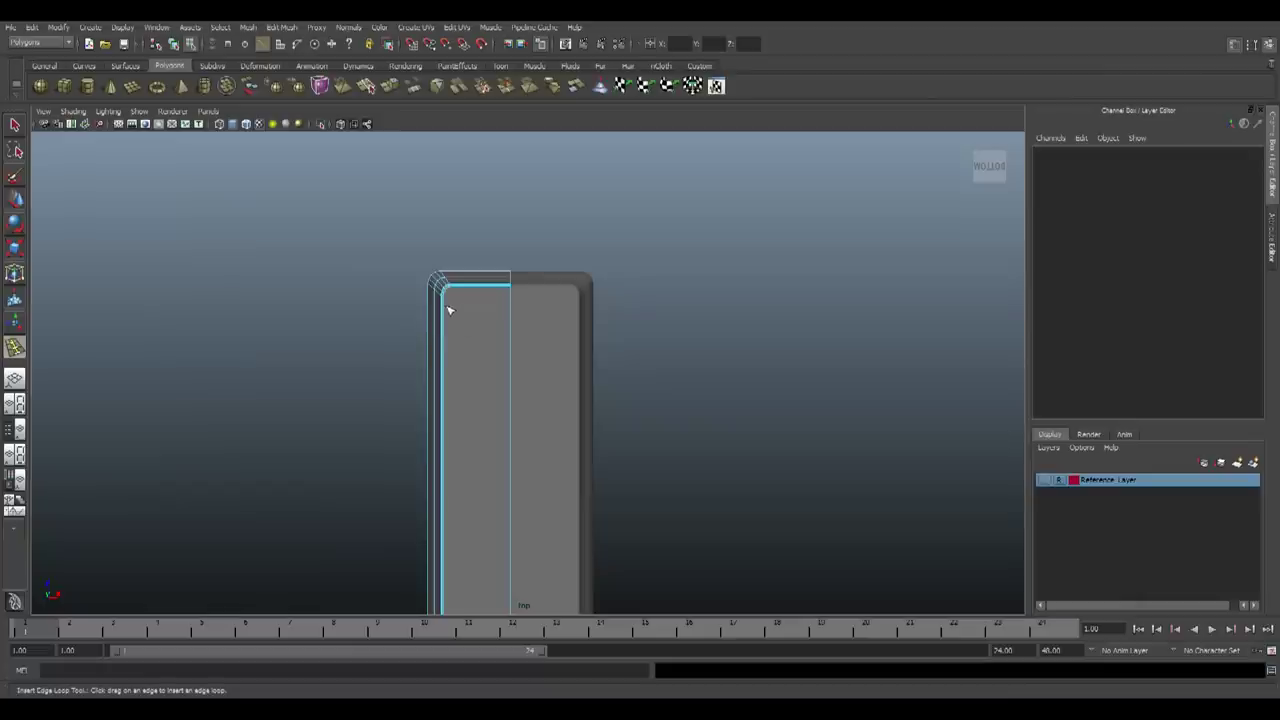
{"action": "left_click", "coordinate": [432, 364]}
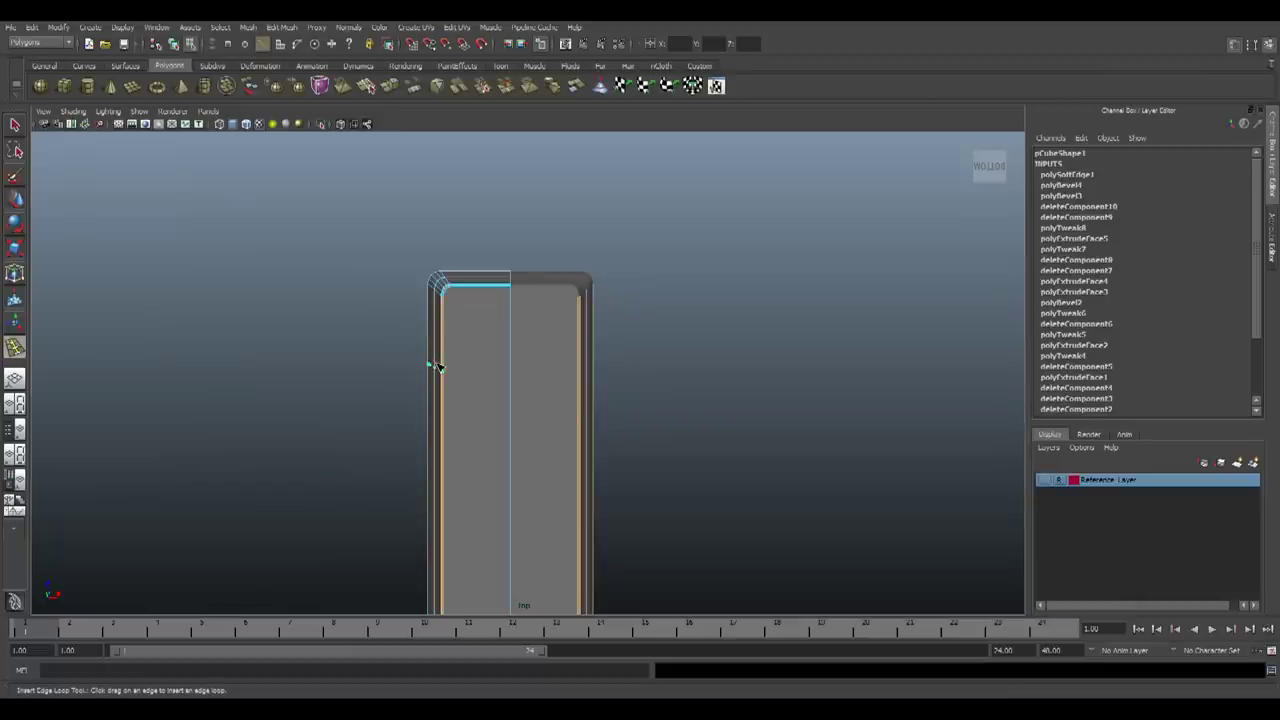
{"action": "left_click", "coordinate": [282, 27]}
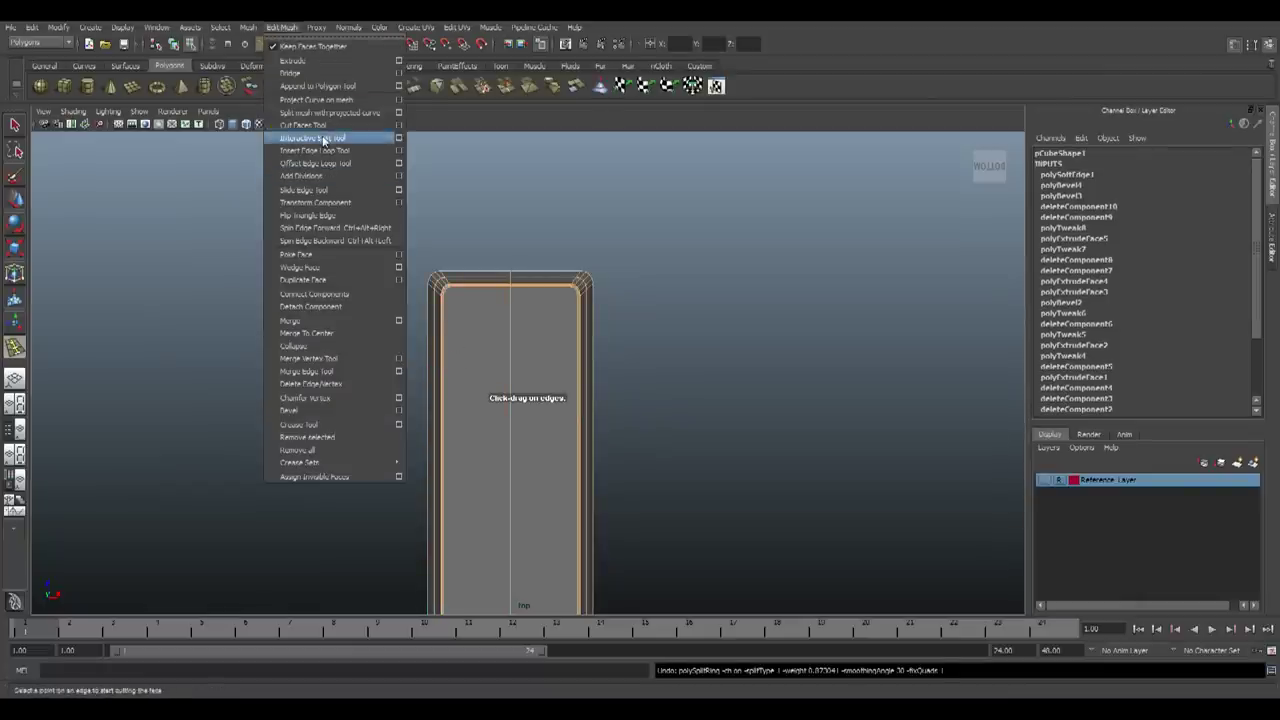
{"action": "left_click", "coordinate": [490, 27]}
{"action": "left_click", "coordinate": [427, 115]}
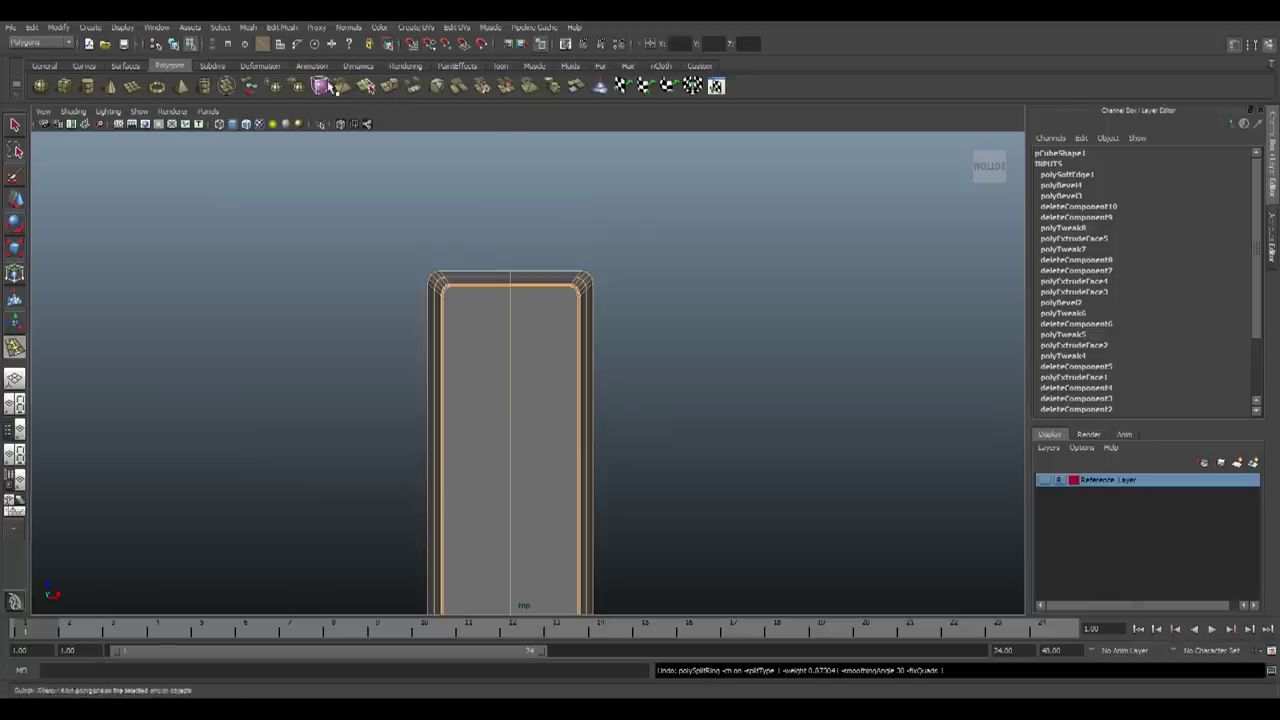
{"action": "left_click", "coordinate": [333, 28]}
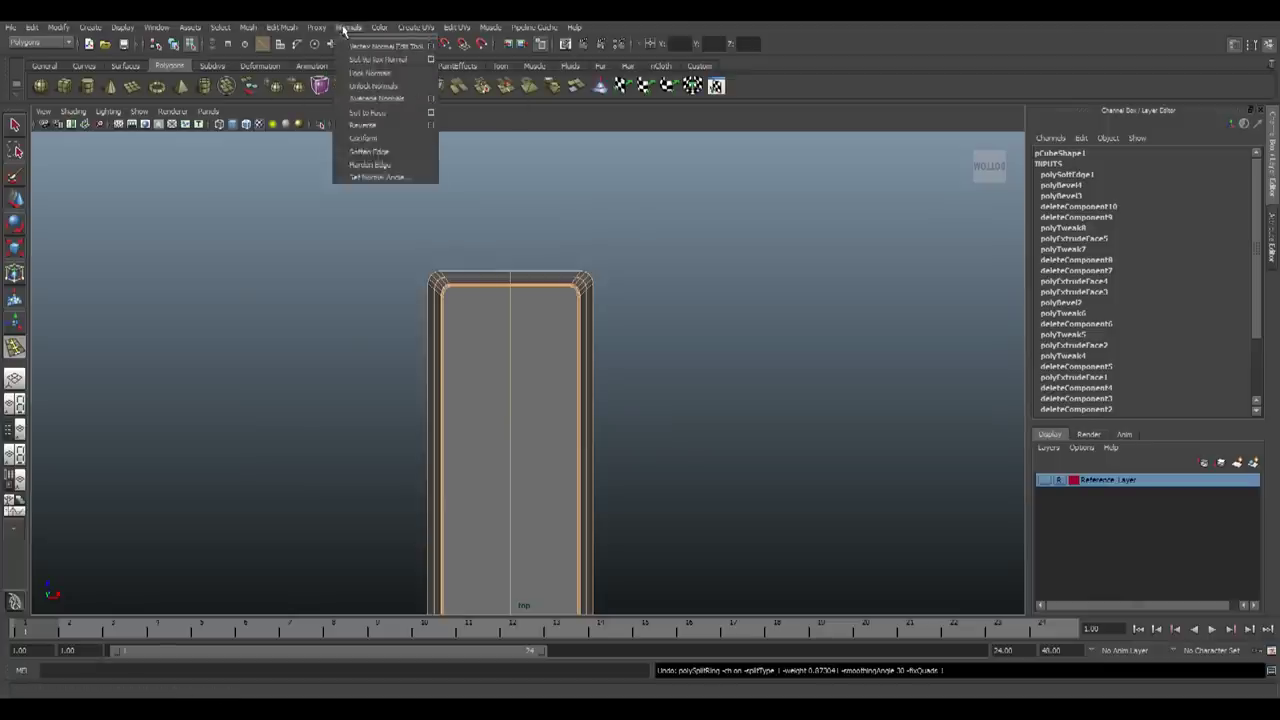
{"action": "left_click", "coordinate": [283, 28]}
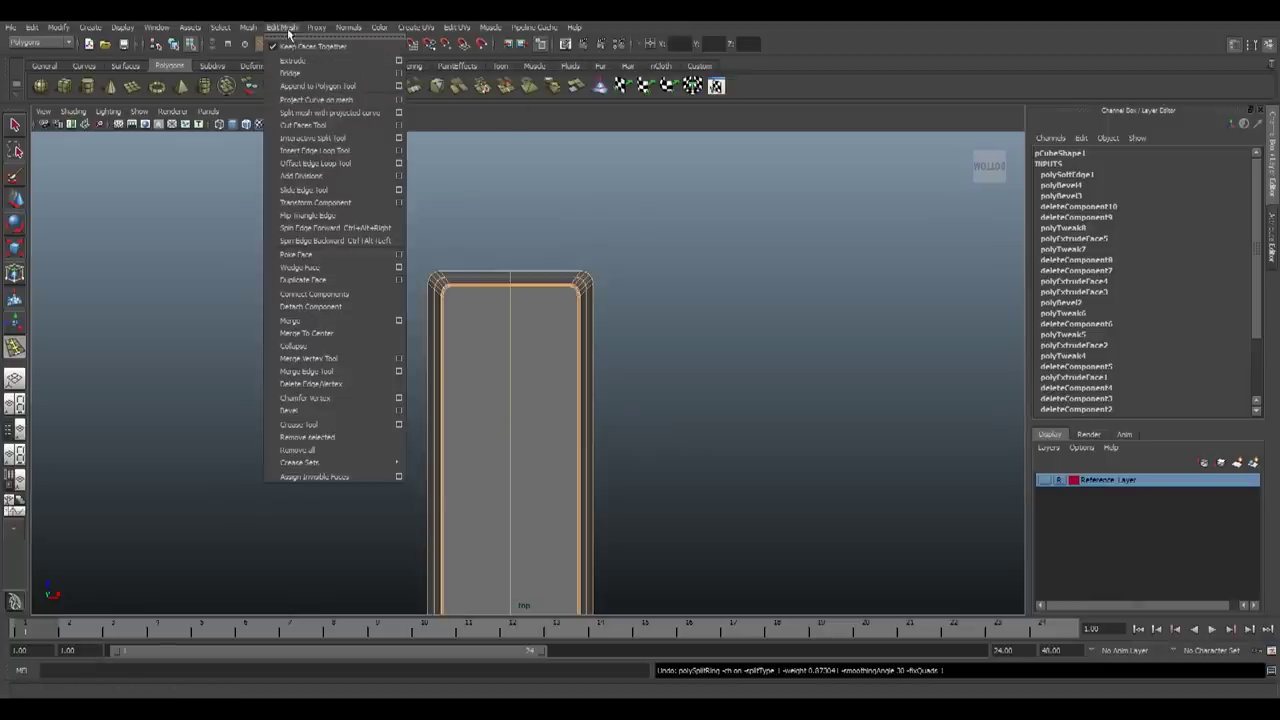
{"action": "left_click", "coordinate": [315, 139]}
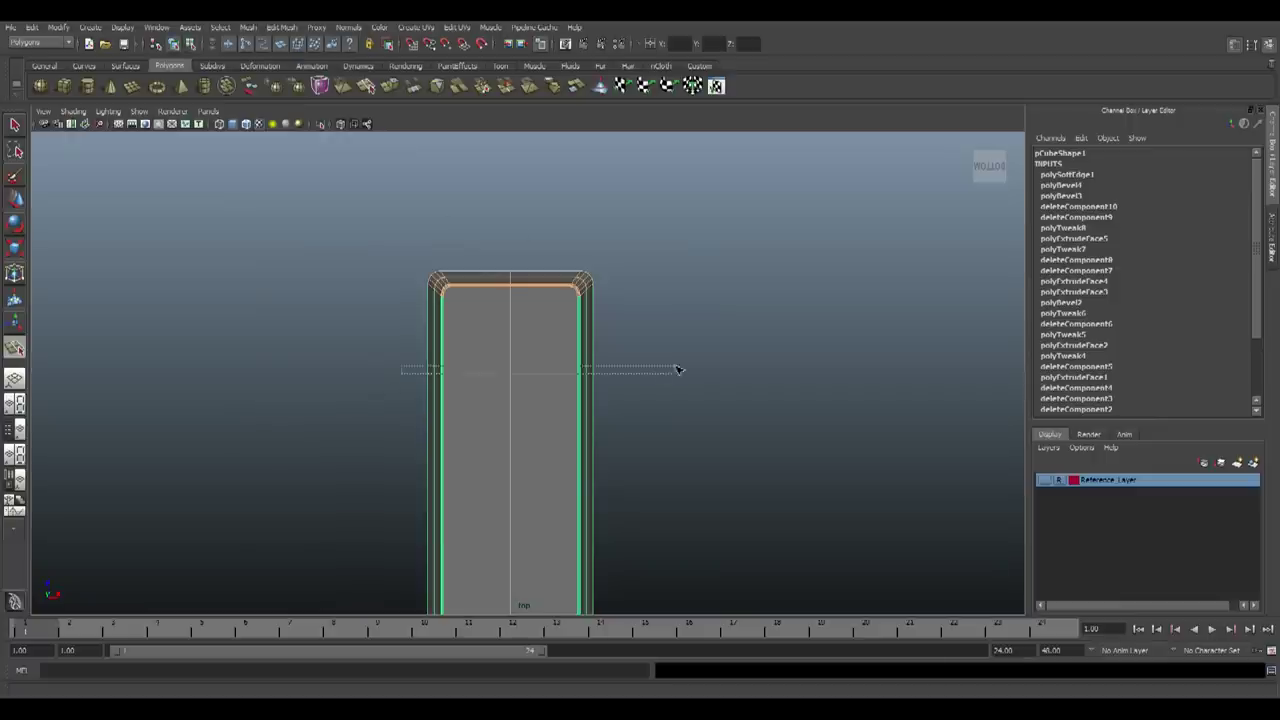
Activate the Cut Faces Tool and check on the back photo how far the label sits from the sensor end
{"action": "left_click", "coordinate": [277, 27]}
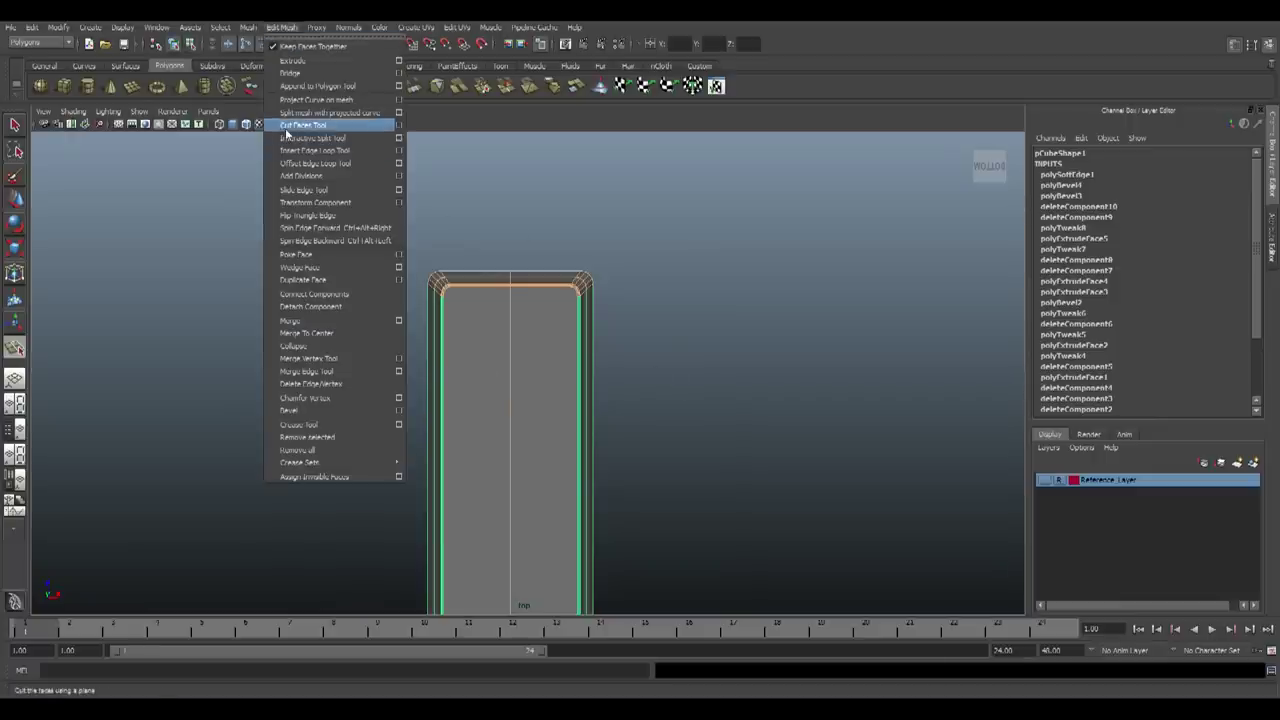
{"action": "left_click", "coordinate": [310, 125]}
{"action": "middle_click_drag", "start_coordinate": [597, 394], "coordinate": [626, 383], "text": "alt"}
{"action": "right_click_drag", "start_coordinate": [626, 383], "coordinate": [638, 320], "text": "alt"}
{"action": "key", "text": "alt+Tab"}
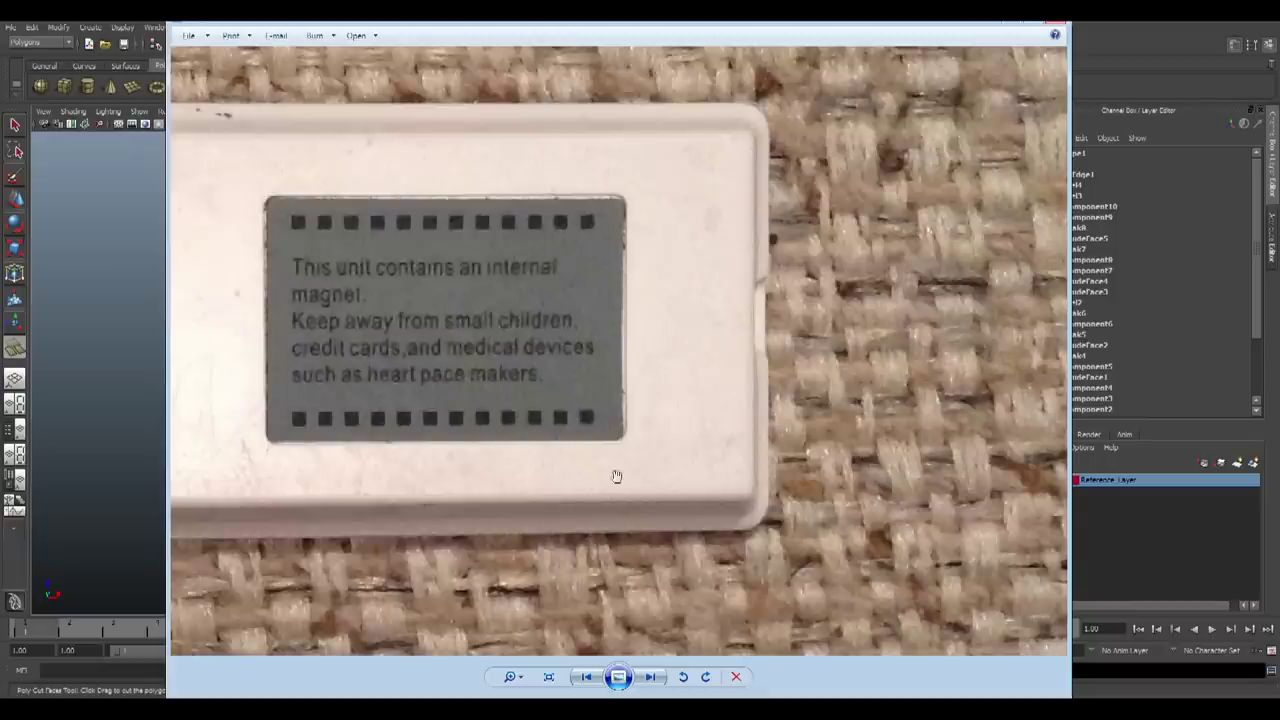
{"action": "key", "text": "alt+Tab"}
Try horizontal cuts across the body for the label's outer edge, comparing each with the back photo and undoing it
{"action": "left_click_drag", "start_coordinate": [372, 342], "coordinate": [358, 344], "text": "shift"}
{"action": "middle_click_drag", "start_coordinate": [450, 331], "coordinate": [477, 306], "text": "alt"}
{"action": "key", "text": "alt+Tab"}
{"action": "key", "text": "alt+Tab"}
{"action": "key", "text": "ctrl+z"}
{"action": "left_click_drag", "start_coordinate": [598, 288], "coordinate": [864, 275], "text": "shift"}
{"action": "key", "text": "alt+Tab"}
{"action": "key", "text": "alt+Tab"}
{"action": "key", "text": "ctrl+z"}
{"action": "left_click_drag", "start_coordinate": [646, 301], "coordinate": [729, 307], "text": "shift"}
{"action": "key", "text": "ctrl+z"}
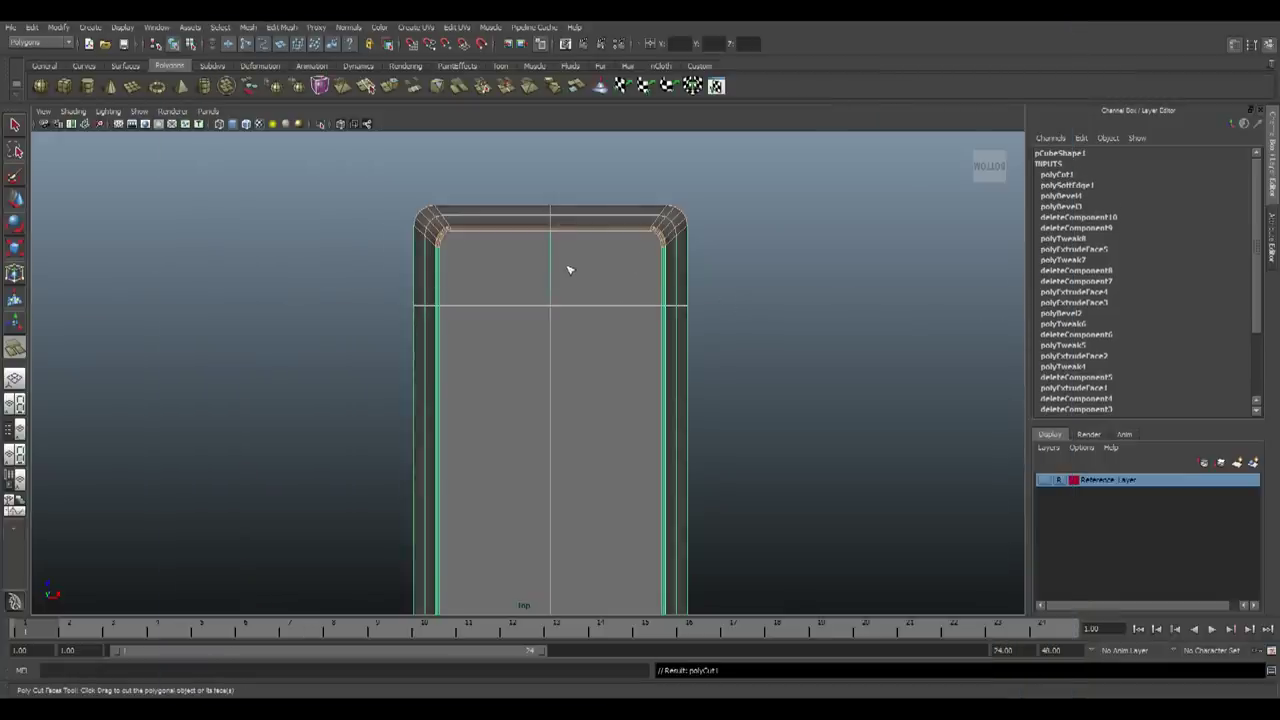
Try another crosswise cut slightly nearer the sensor end, check it against the label photo, and undo it
{"action": "key", "text": "alt+Tab"}
{"action": "key", "text": "alt+Tab"}
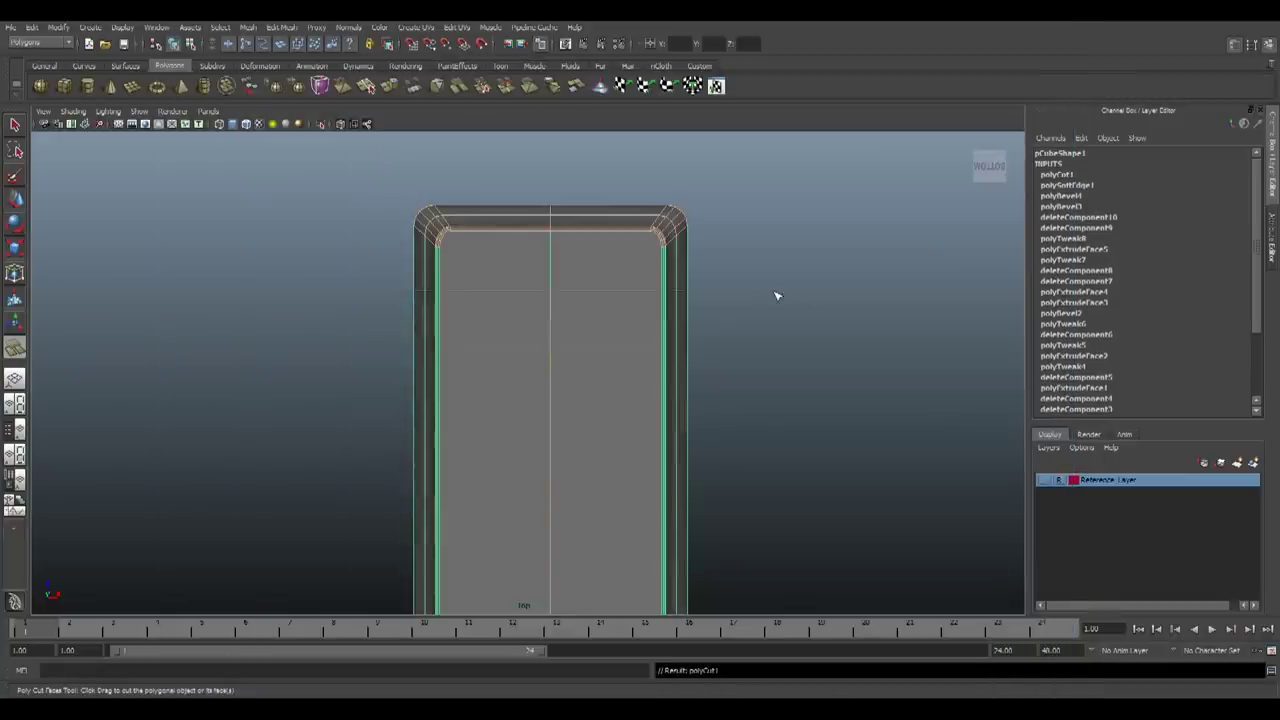
{"action": "key", "text": "alt+Tab"}
{"action": "key", "text": "alt+Tab"}
{"action": "left_click_drag", "start_coordinate": [662, 298], "coordinate": [741, 293]}
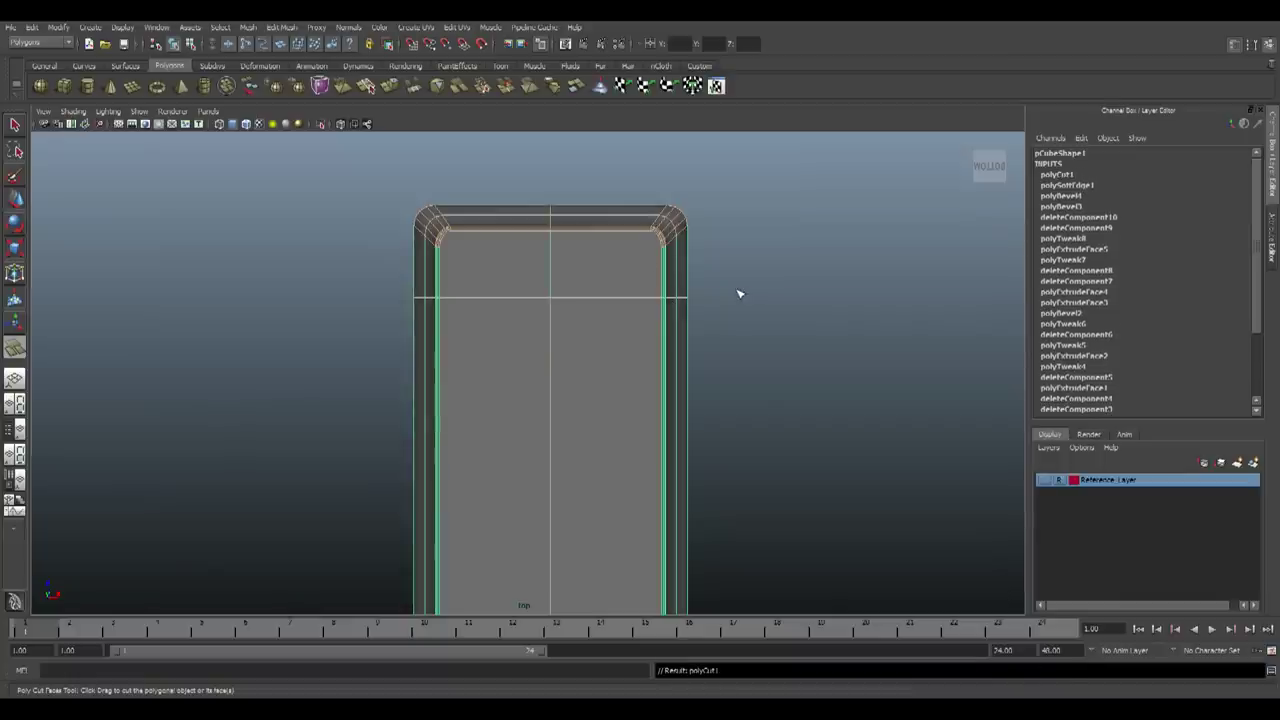
{"action": "key", "text": "alt+Tab"}
{"action": "key", "text": "alt+Tab"}
{"action": "key", "text": "alt+Tab"}
{"action": "key", "text": "alt+Tab"}
{"action": "key", "text": "alt+Tab"}
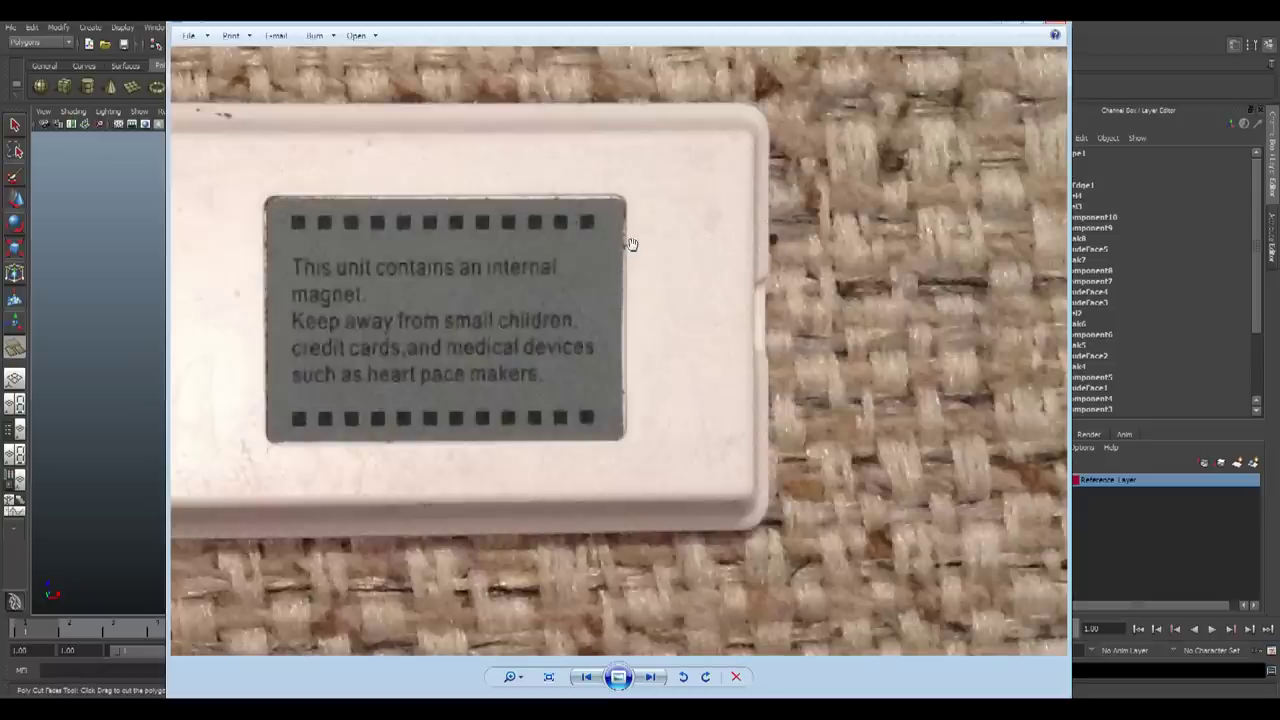
{"action": "key", "text": "alt+Tab"}
{"action": "key", "text": "ctrl+z"}
Cut straight across the body at the label's edge nearest the sensor end
{"action": "left_click_drag", "start_coordinate": [609, 293], "coordinate": [757, 286], "text": "shift"}
{"action": "mouse_move", "coordinate": [685, 441]}
{"action": "middle_mouse_down", "text": "alt"}
{"action": "mouse_move", "coordinate": [666, 360]}
{"action": "mouse_move", "coordinate": [685, 475]}
{"action": "mouse_move", "coordinate": [683, 429]}
{"action": "middle_mouse_up", "text": "alt"}
{"action": "scroll", "coordinate": [685, 475], "scroll_direction": "down", "scroll_amount": 1}
{"action": "scroll", "coordinate": [685, 477], "scroll_direction": "down", "scroll_amount": 2}
{"action": "scroll", "coordinate": [683, 429], "scroll_direction": "up", "scroll_amount": 3}
Try a second crosswise cut for the label's inner edge, compare its spacing with the back photo, and undo it
{"action": "key", "text": "alt+Tab"}
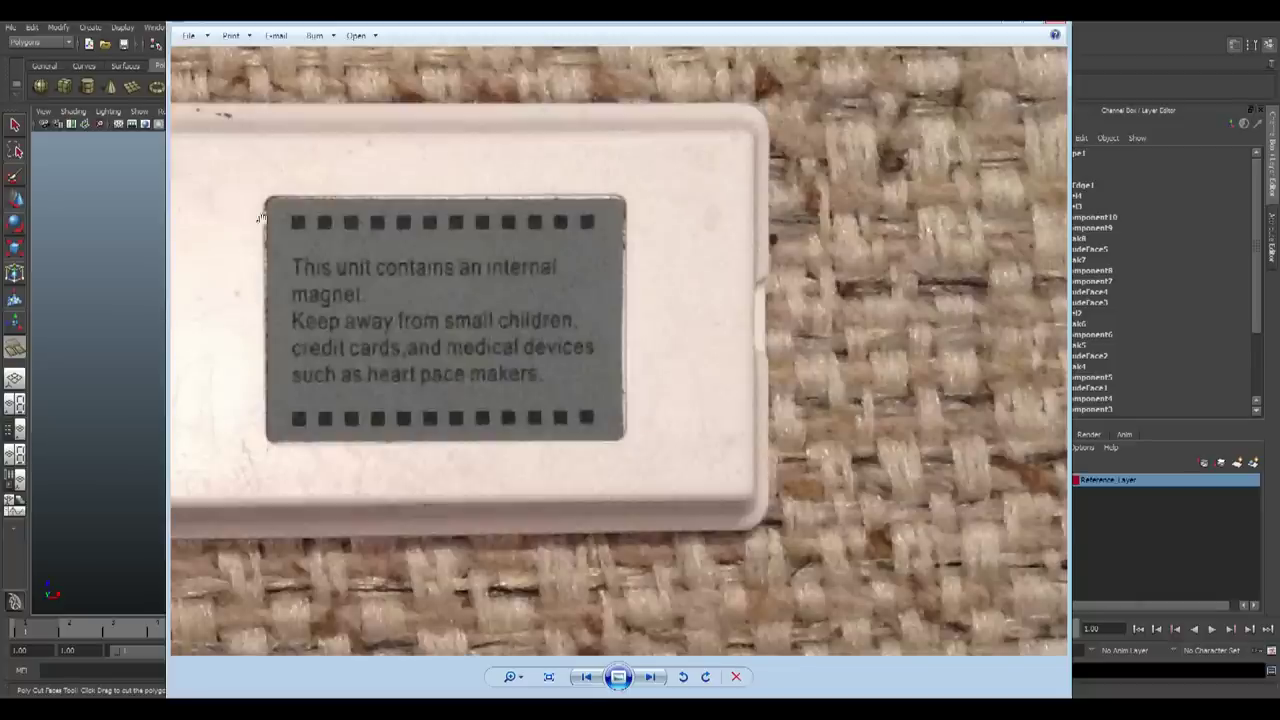
{"action": "key", "text": "alt+Tab"}
{"action": "scroll", "coordinate": [700, 429], "scroll_direction": "up", "scroll_amount": 2}
{"action": "key", "text": "alt+Tab"}
{"action": "key", "text": "alt+Tab"}
{"action": "left_click_drag", "start_coordinate": [640, 337], "coordinate": [753, 343]}
{"action": "scroll", "coordinate": [716, 379], "scroll_direction": "down", "scroll_amount": 2}
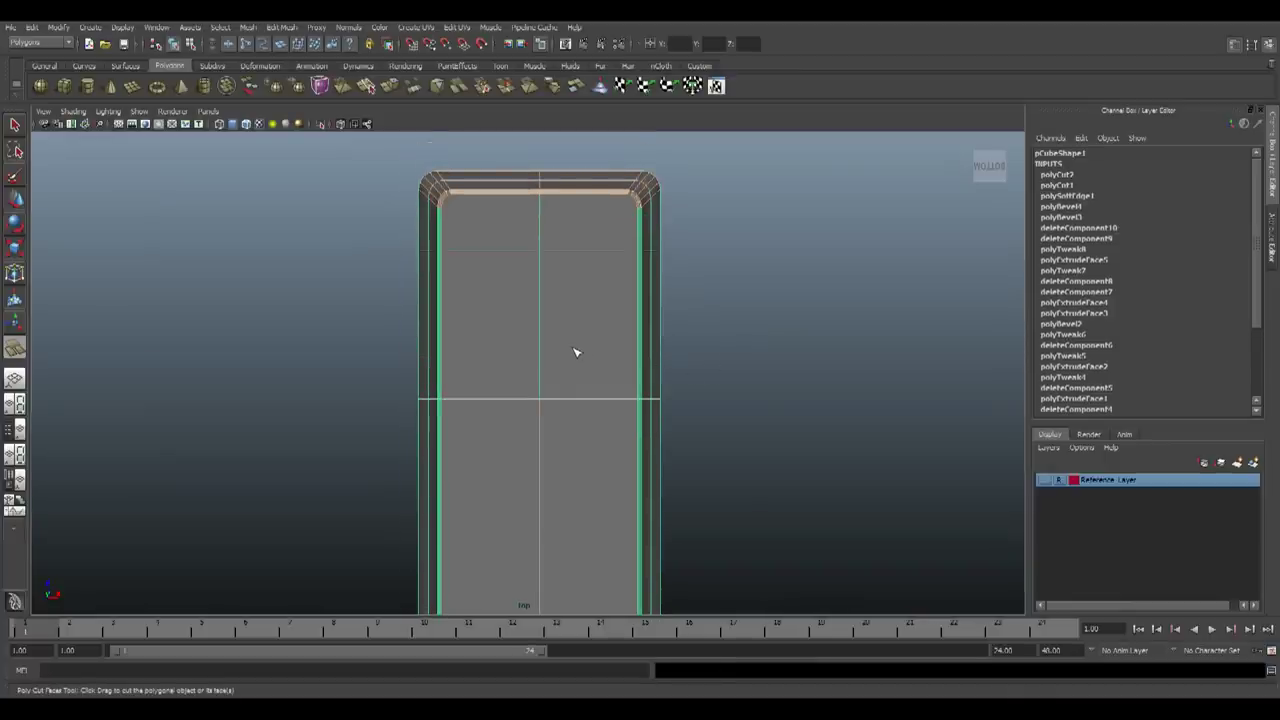
{"action": "key", "text": "alt+Tab"}
{"action": "scroll", "coordinate": [509, 305], "scroll_direction": "up", "scroll_amount": 2}
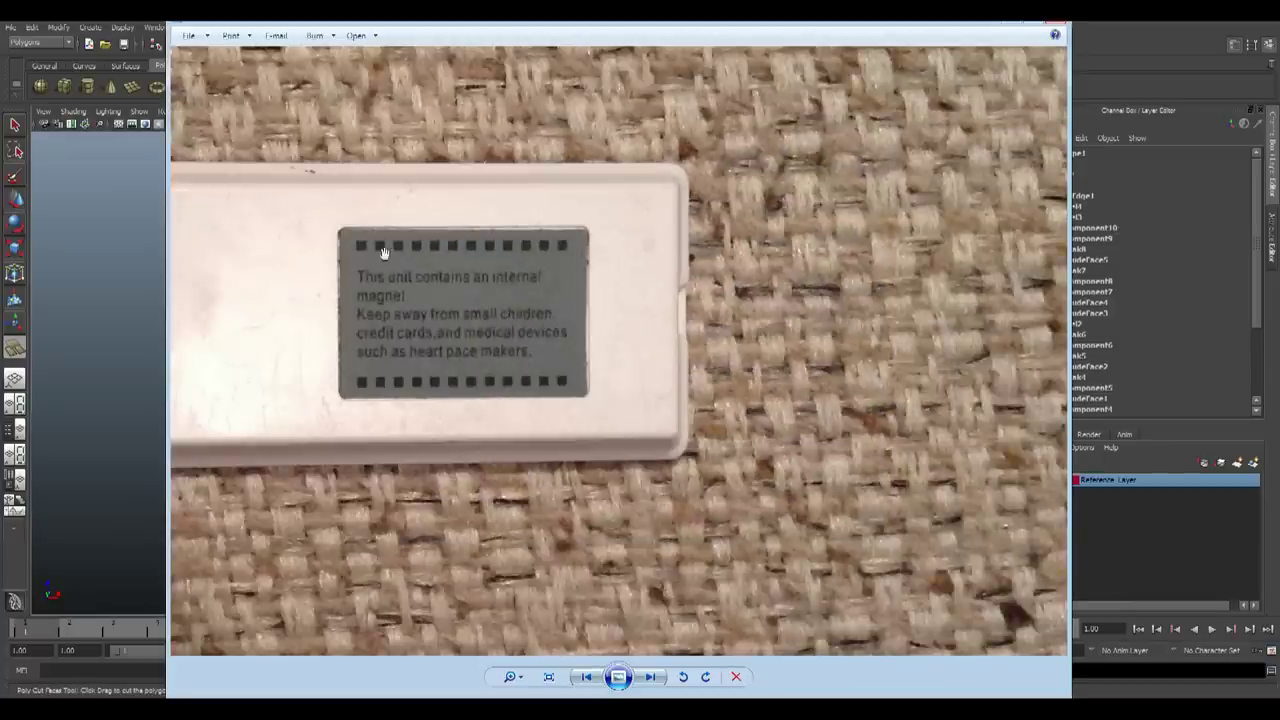
{"action": "key", "text": "alt+Tab"}
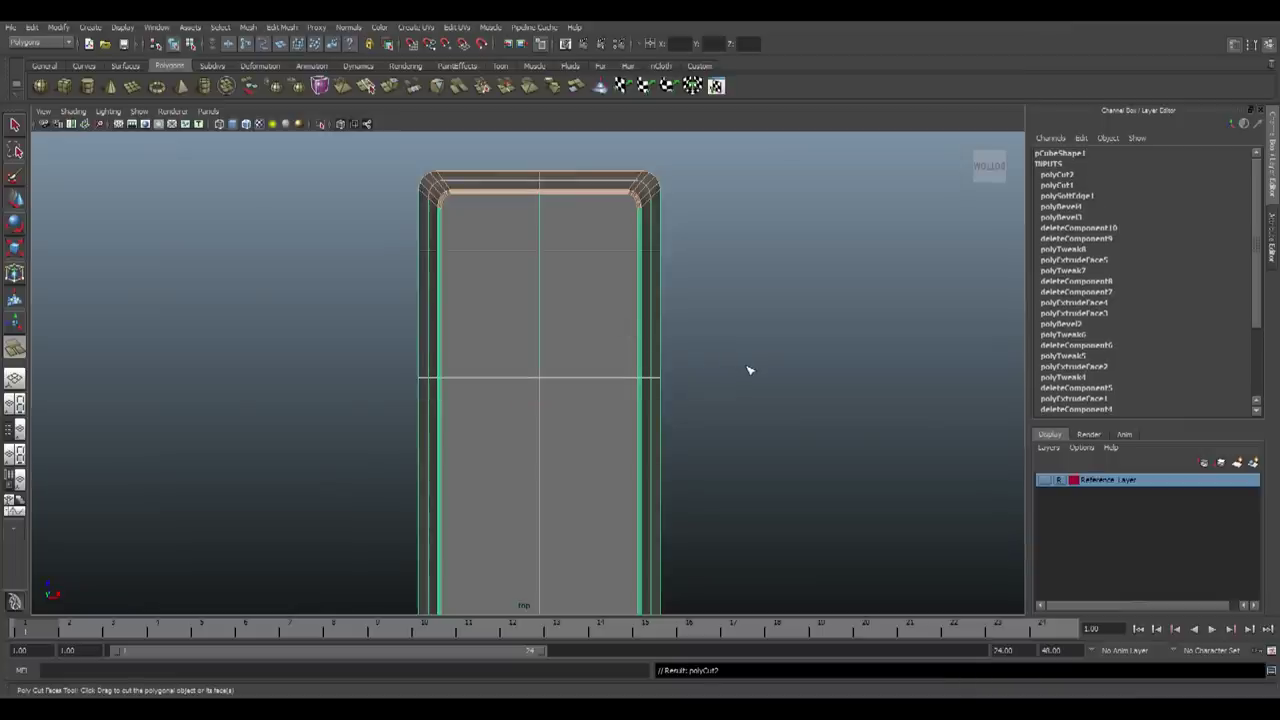
{"action": "key", "text": "ctrl+z"}
Cut straight across the body at the label's inner edge and compare the spacing with the back photo
{"action": "left_click_drag", "start_coordinate": [646, 377], "coordinate": [683, 374], "text": "shift"}
{"action": "scroll", "coordinate": [685, 357], "scroll_direction": "down", "scroll_amount": 2}
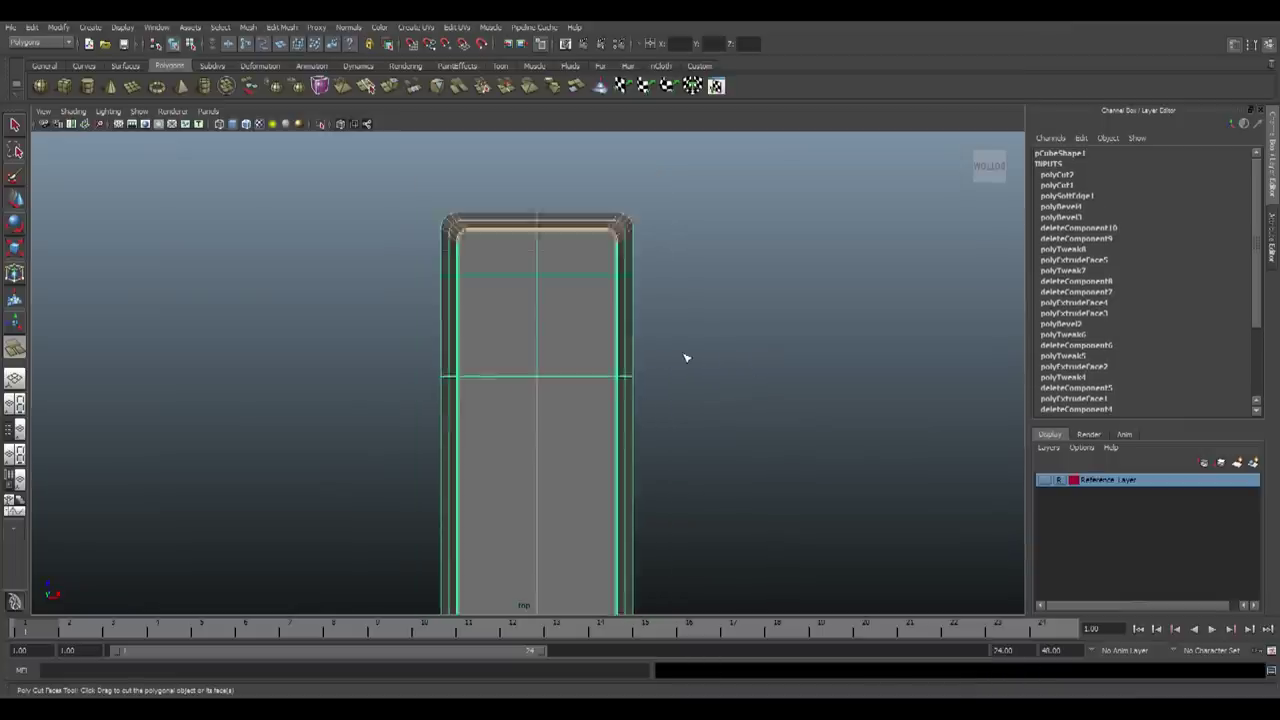
{"action": "scroll", "coordinate": [668, 366], "scroll_direction": "up", "scroll_amount": 2}
{"action": "key", "text": "alt+Tab"}
{"action": "key", "text": "alt+Tab"}
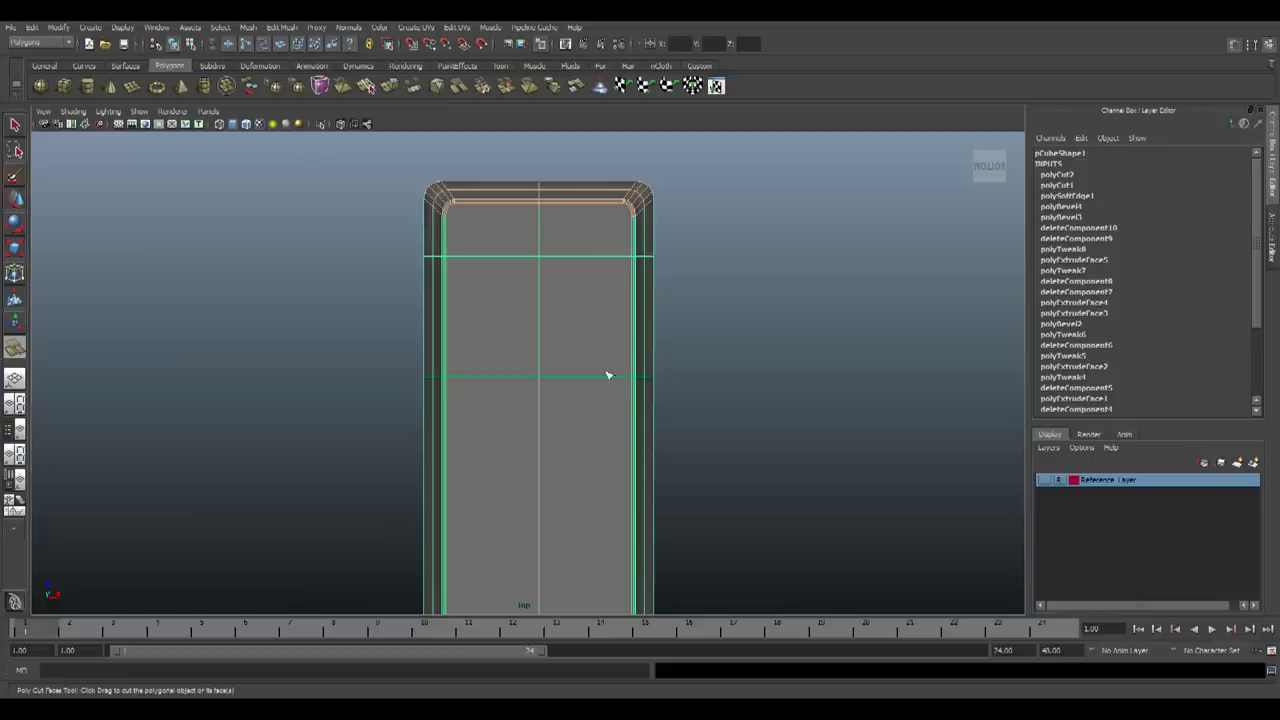
Try lengthwise cuts through the body for the label's long sides
{"action": "left_click_drag", "start_coordinate": [605, 163], "coordinate": [598, 292]}
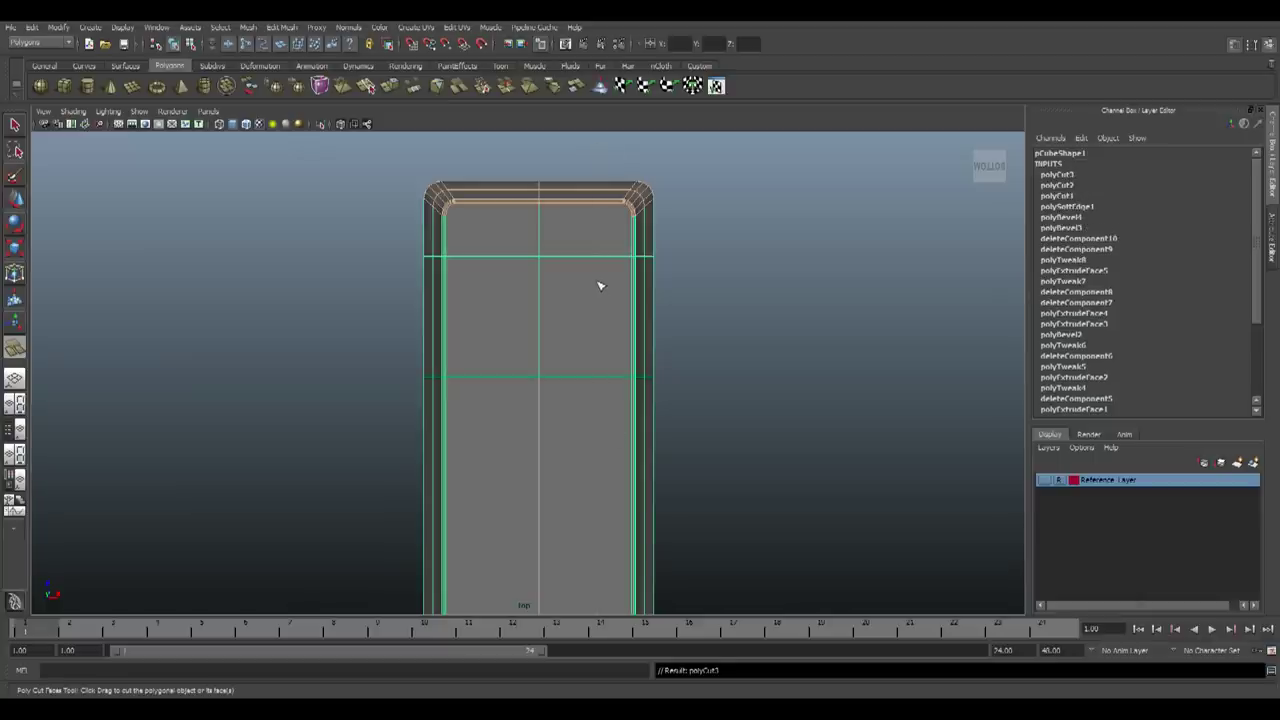
{"action": "key", "text": "ctrl+z"}
{"action": "left_click_drag", "start_coordinate": [660, 236], "coordinate": [644, 237]}
{"action": "scroll", "coordinate": [636, 352], "scroll_direction": "down", "scroll_amount": 5}
{"action": "left_click_drag", "start_coordinate": [627, 415], "coordinate": [625, 299], "text": "shift"}
{"action": "left_click_drag", "start_coordinate": [557, 335], "coordinate": [554, 490], "text": "shift"}
Switch to the Move Tool, select both halves of the body and delete their construction history
{"action": "key", "text": "w"}
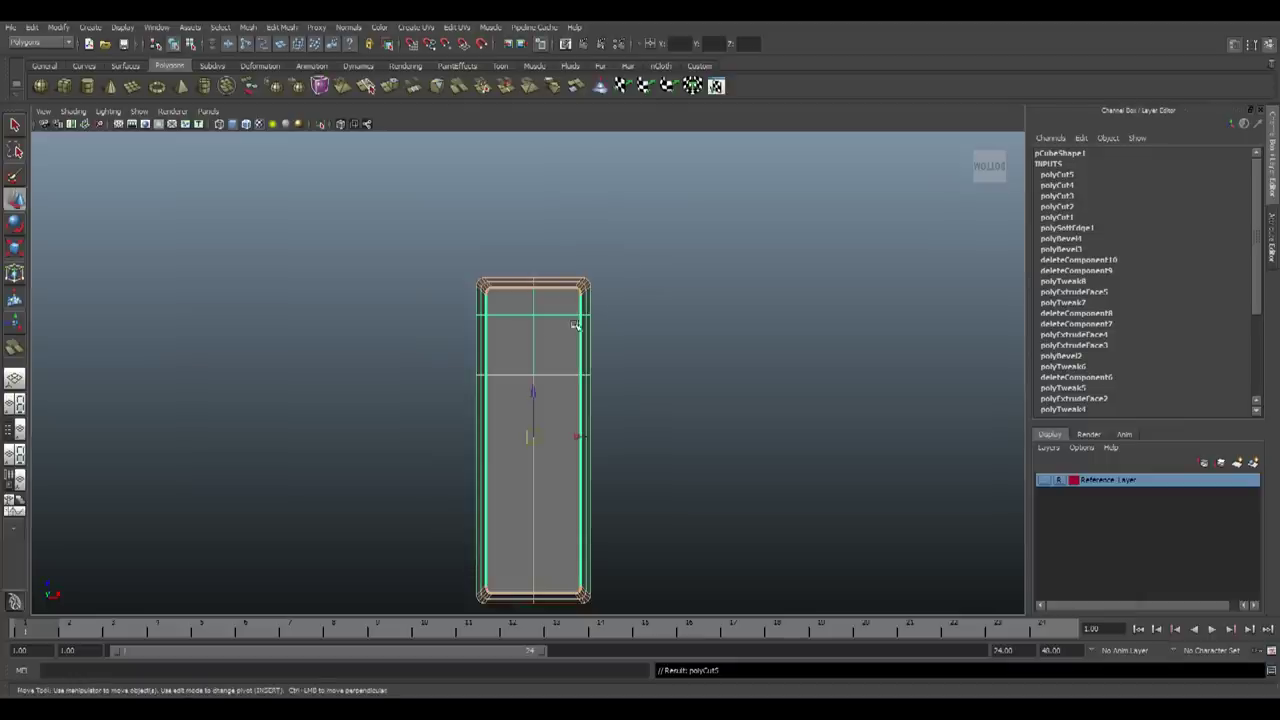
{"action": "left_click", "coordinate": [582, 318]}
{"action": "left_click", "coordinate": [559, 337], "text": "shift"}
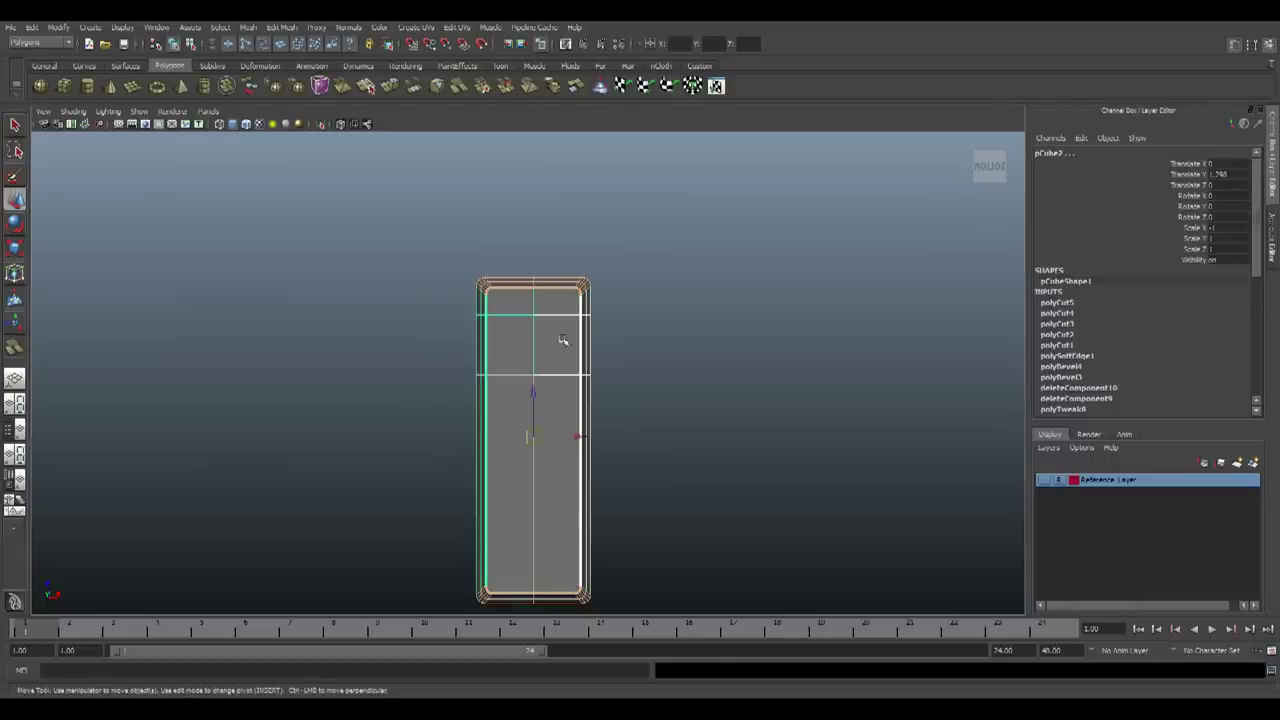
{"action": "left_click", "coordinate": [33, 27]}
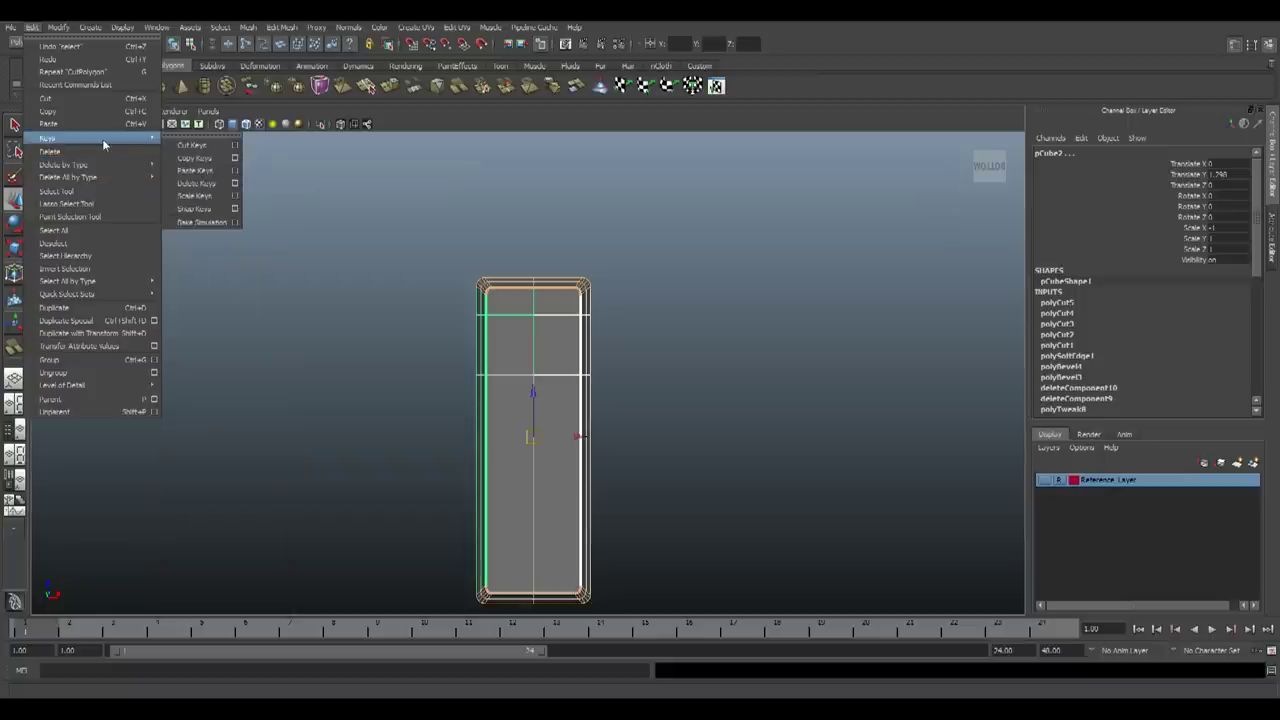
{"action": "mouse_move", "coordinate": [110, 164]}
{"action": "left_click", "coordinate": [184, 173]}
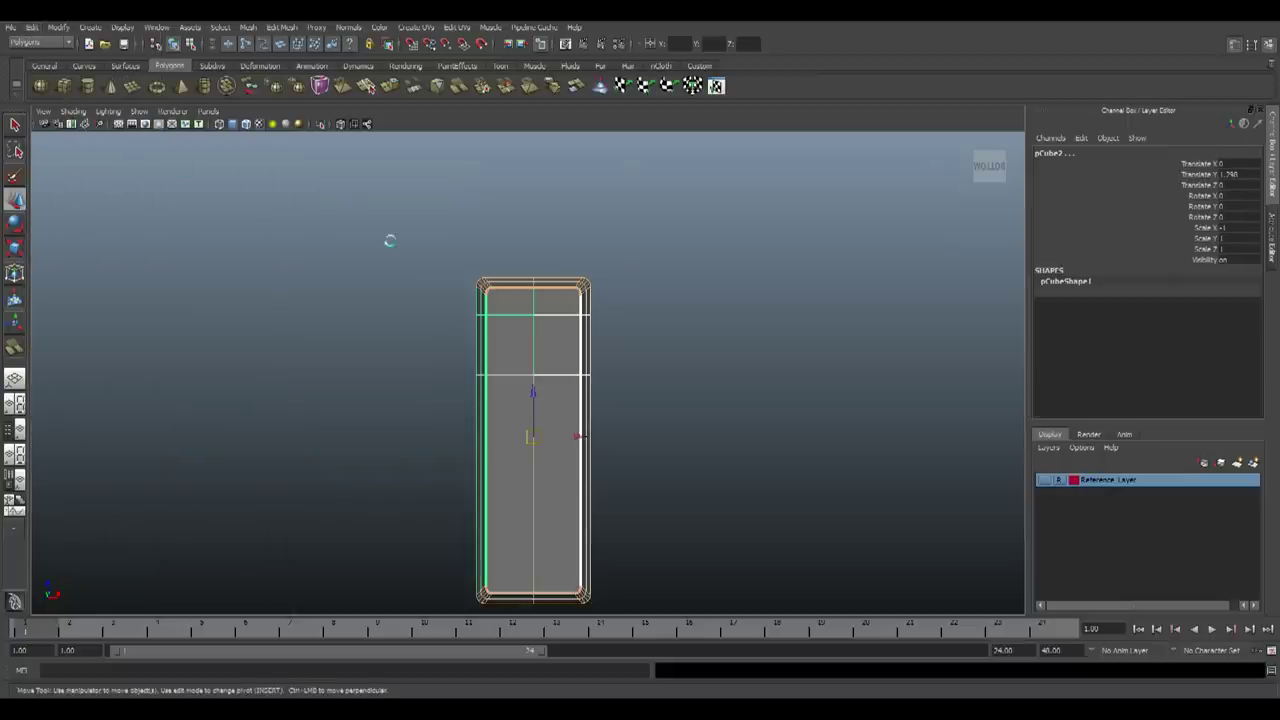
Select only pCube1, the original half of the body
{"action": "scroll", "coordinate": [571, 306], "scroll_direction": "up", "scroll_amount": 4}
{"action": "left_click", "coordinate": [593, 299]}
{"action": "scroll", "coordinate": [604, 288], "scroll_direction": "up", "scroll_amount": 3}
{"action": "middle_click_drag", "start_coordinate": [605, 288], "coordinate": [518, 286], "text": "alt"}
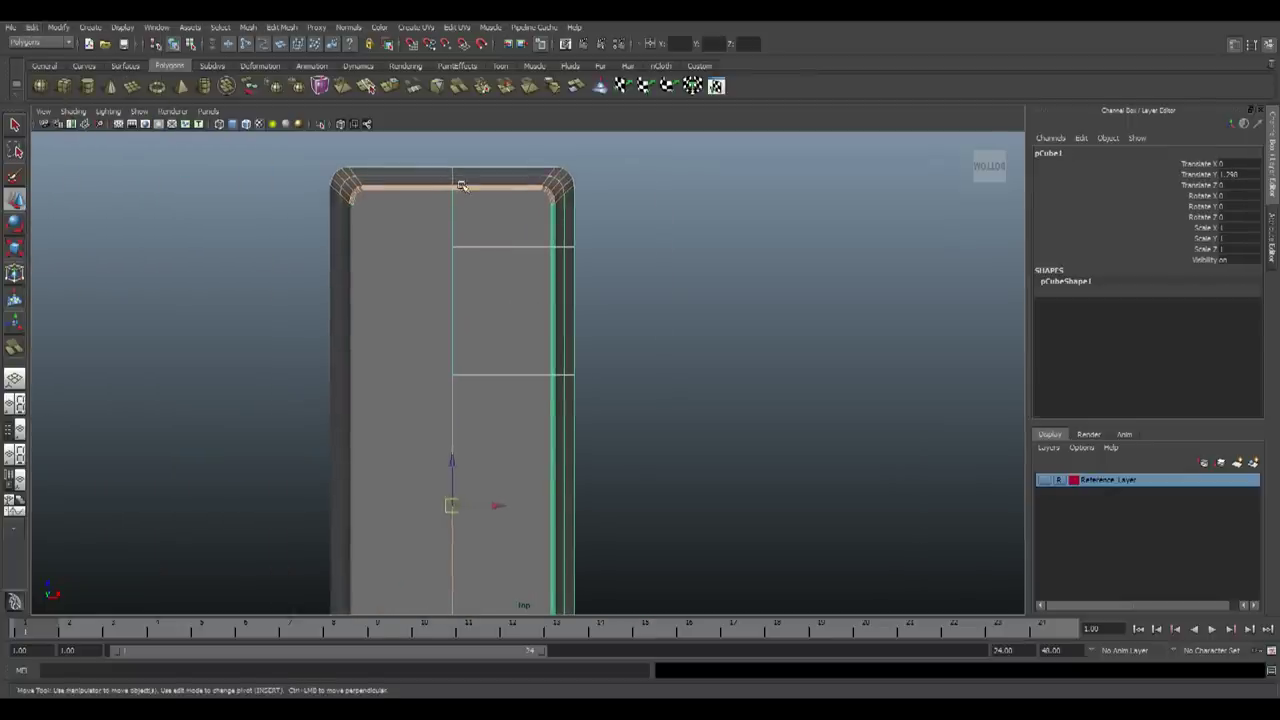
Try a lengthwise cut on the selected half and undo it
{"action": "key", "text": "y"}
{"action": "left_click_drag", "start_coordinate": [497, 170], "coordinate": [496, 342], "text": "shift"}
{"action": "key", "text": "ctrl+z"}
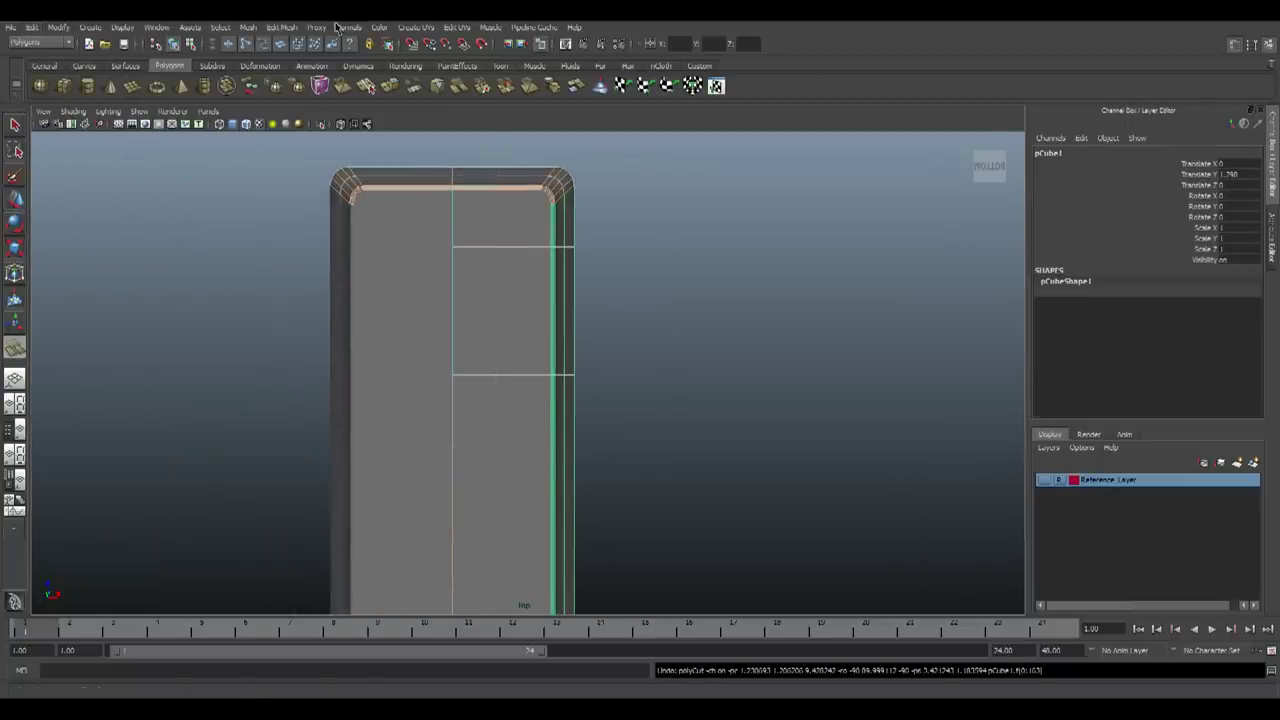
Cut the selected half lengthwise with the Cut Faces Tool at the label's long side, using the back photo as guide
{"action": "left_click", "coordinate": [282, 27]}
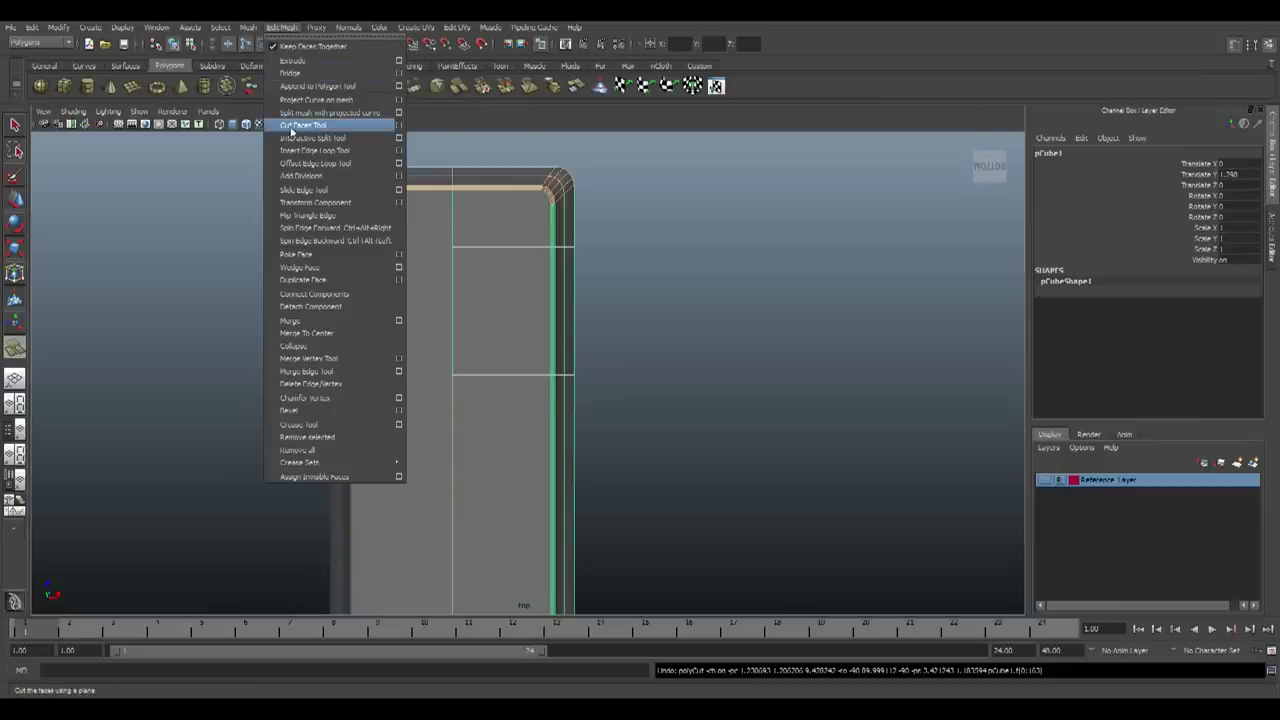
{"action": "left_click", "coordinate": [290, 126]}
{"action": "right_click_drag", "start_coordinate": [568, 397], "coordinate": [539, 363], "text": "alt"}
{"action": "middle_click_drag", "start_coordinate": [539, 363], "coordinate": [534, 306], "text": "alt"}
{"action": "key", "text": "alt+Tab"}
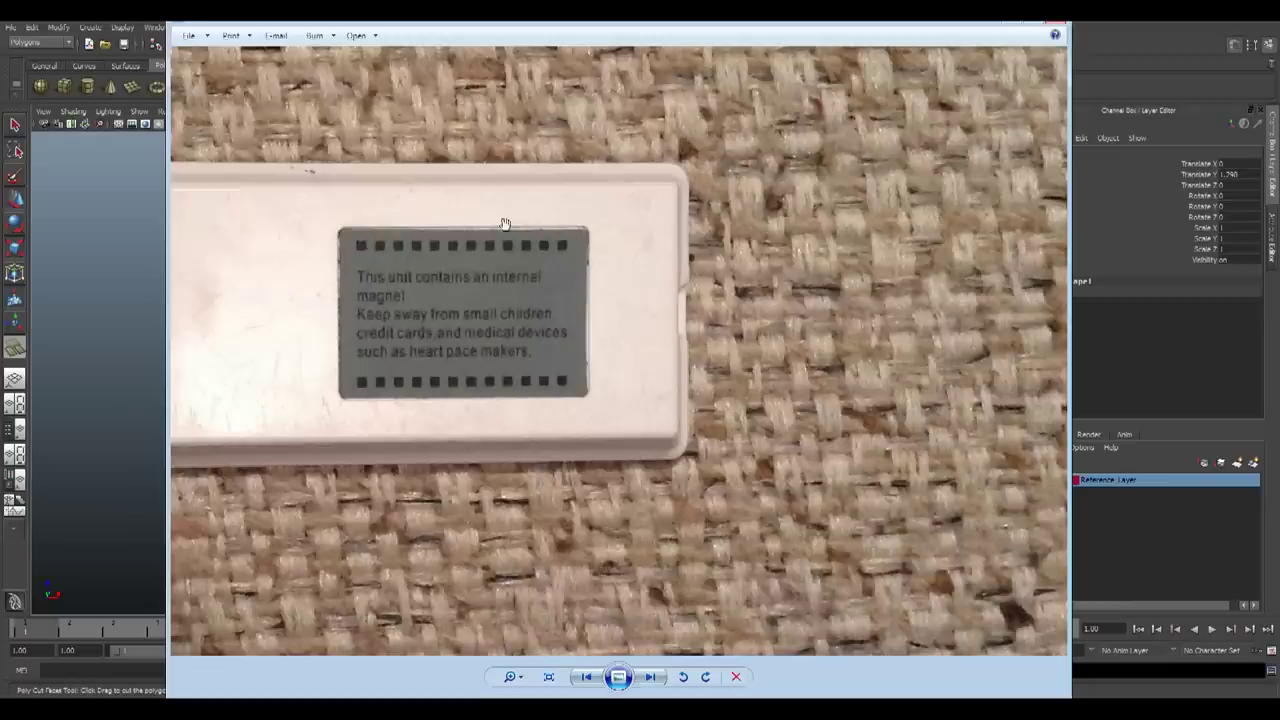
{"action": "key", "text": "alt+Tab"}
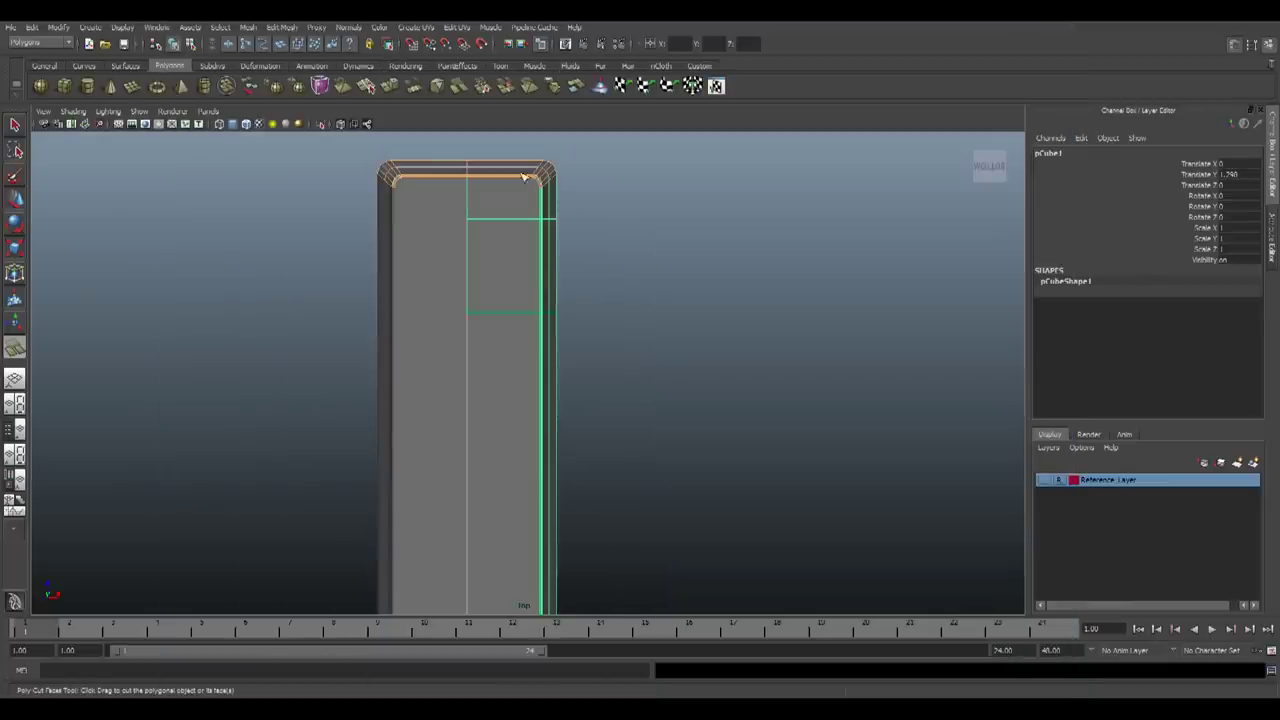
{"action": "left_click_drag", "start_coordinate": [522, 178], "coordinate": [486, 251]}
{"action": "key", "text": "w"}
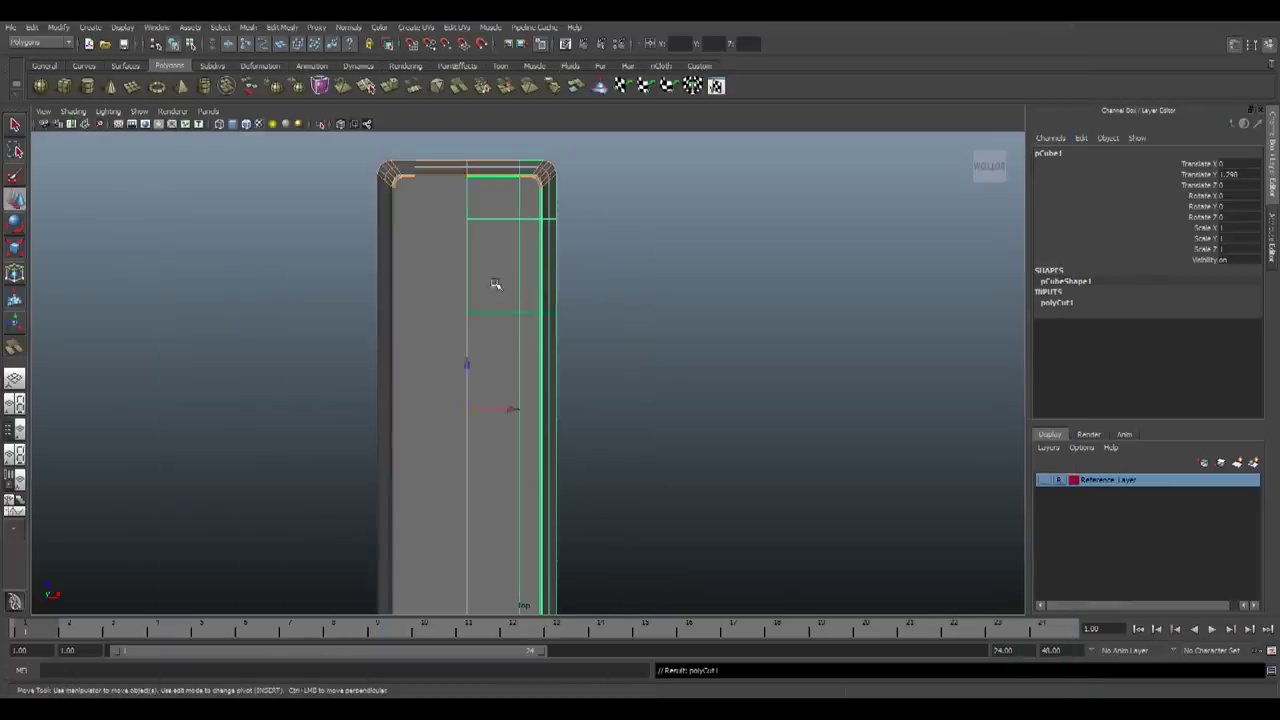
Select the label's face on the underside of the half and compare its proportions with the label in the back photo
{"action": "right_click_drag", "start_coordinate": [495, 288], "coordinate": [491, 317]}
{"action": "left_click", "coordinate": [497, 272]}
{"action": "key", "text": "alt+Tab"}
{"action": "key", "text": "alt+Tab"}
{"action": "scroll", "coordinate": [519, 262], "scroll_direction": "down", "scroll_amount": 6}
{"action": "scroll", "coordinate": [515, 361], "scroll_direction": "up", "scroll_amount": 5}
{"action": "mouse_move", "coordinate": [546, 328]}
{"action": "middle_mouse_down", "text": "alt"}
{"action": "mouse_move", "coordinate": [570, 253]}
{"action": "mouse_move", "coordinate": [545, 319]}
{"action": "middle_mouse_up", "text": "alt"}
{"action": "key", "text": "alt+Tab"}
{"action": "key", "text": "alt+Tab"}
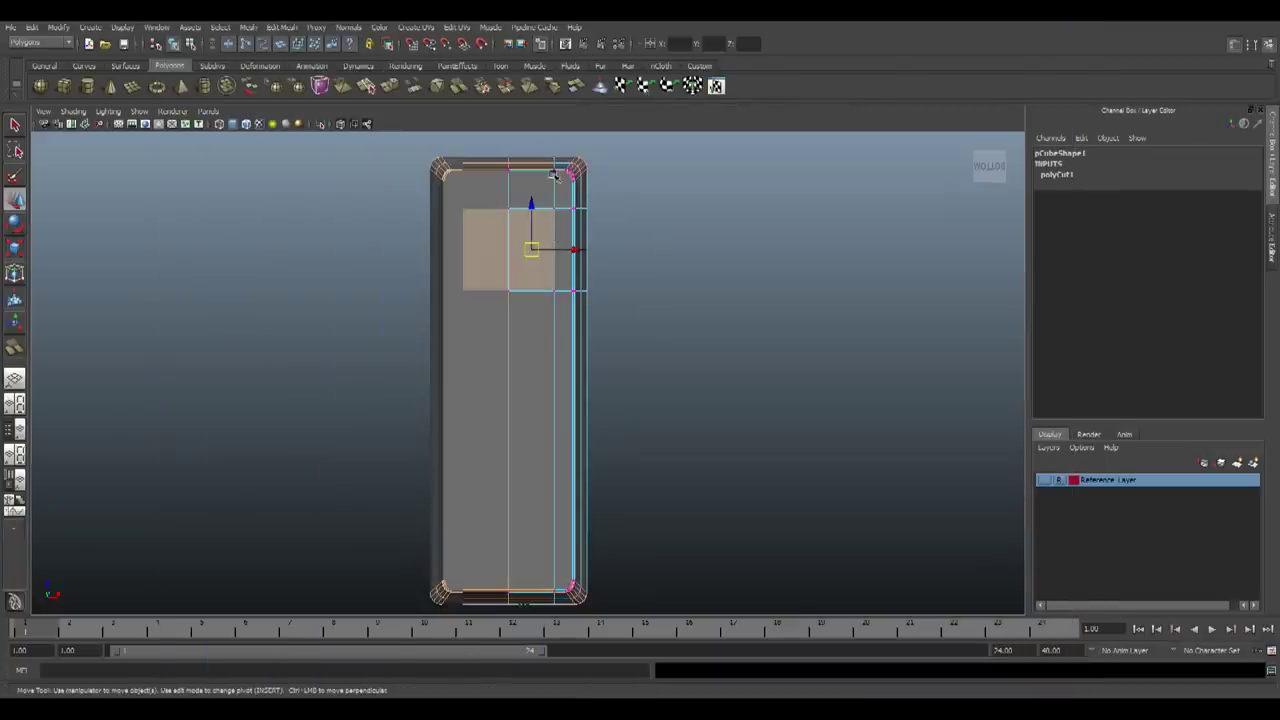
Move all vertices of the lengthwise cut toward the body's centre line to narrow the label area, checking the photo
{"action": "left_click_drag", "start_coordinate": [559, 654], "coordinate": [560, 654]}
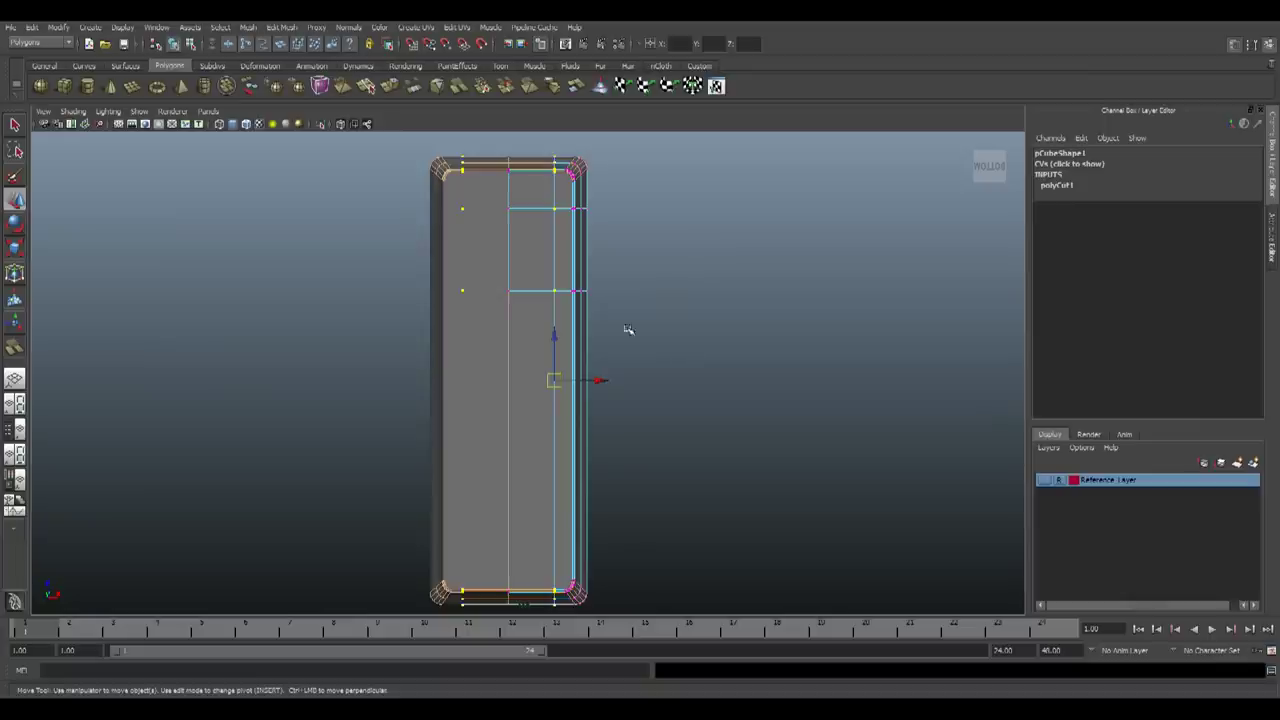
{"action": "left_click_drag", "start_coordinate": [600, 378], "coordinate": [586, 381]}
{"action": "scroll", "coordinate": [666, 351], "scroll_direction": "down", "scroll_amount": 2}
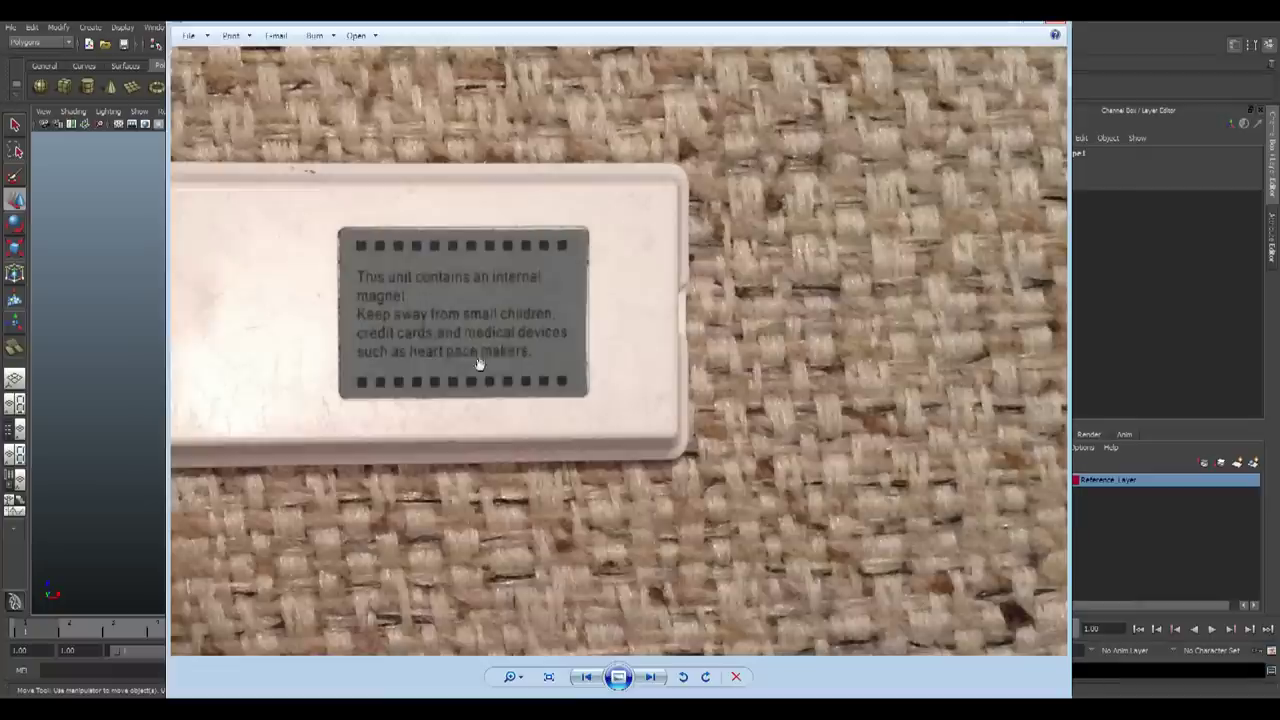
{"action": "key", "text": "alt+Tab"}
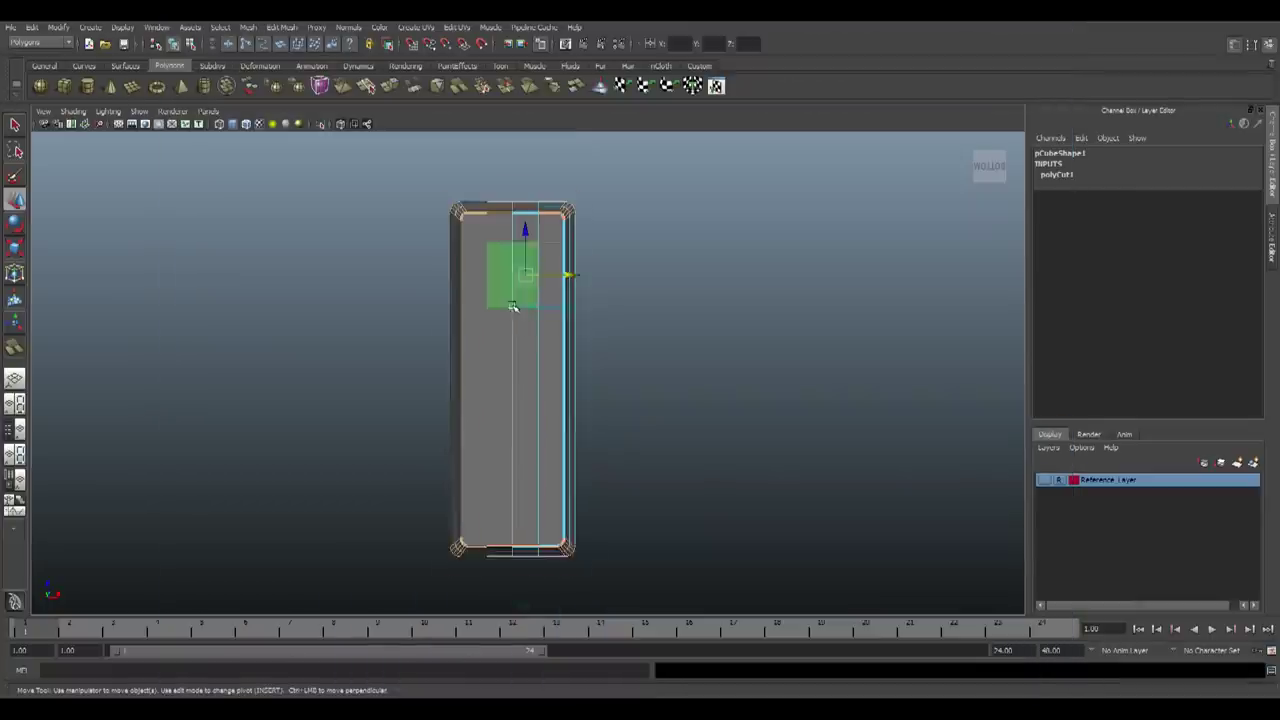
Extrude the label's face into the body with a local Z translation of about -0.08 to form a shallow recess
{"action": "scroll", "coordinate": [535, 285], "scroll_direction": "up", "scroll_amount": 2}
{"action": "key", "text": "space"}
{"action": "key", "text": "space"}
{"action": "left_click_drag", "start_coordinate": [663, 354], "coordinate": [583, 434], "text": "alt"}
{"action": "scroll", "coordinate": [614, 349], "scroll_direction": "up", "scroll_amount": 5}
{"action": "left_click_drag", "start_coordinate": [547, 388], "coordinate": [529, 355], "text": "alt"}
{"action": "left_click", "coordinate": [391, 86]}
{"action": "right_click_drag", "start_coordinate": [530, 290], "coordinate": [636, 319], "text": "alt"}
{"action": "left_click_drag", "start_coordinate": [667, 236], "coordinate": [668, 250]}
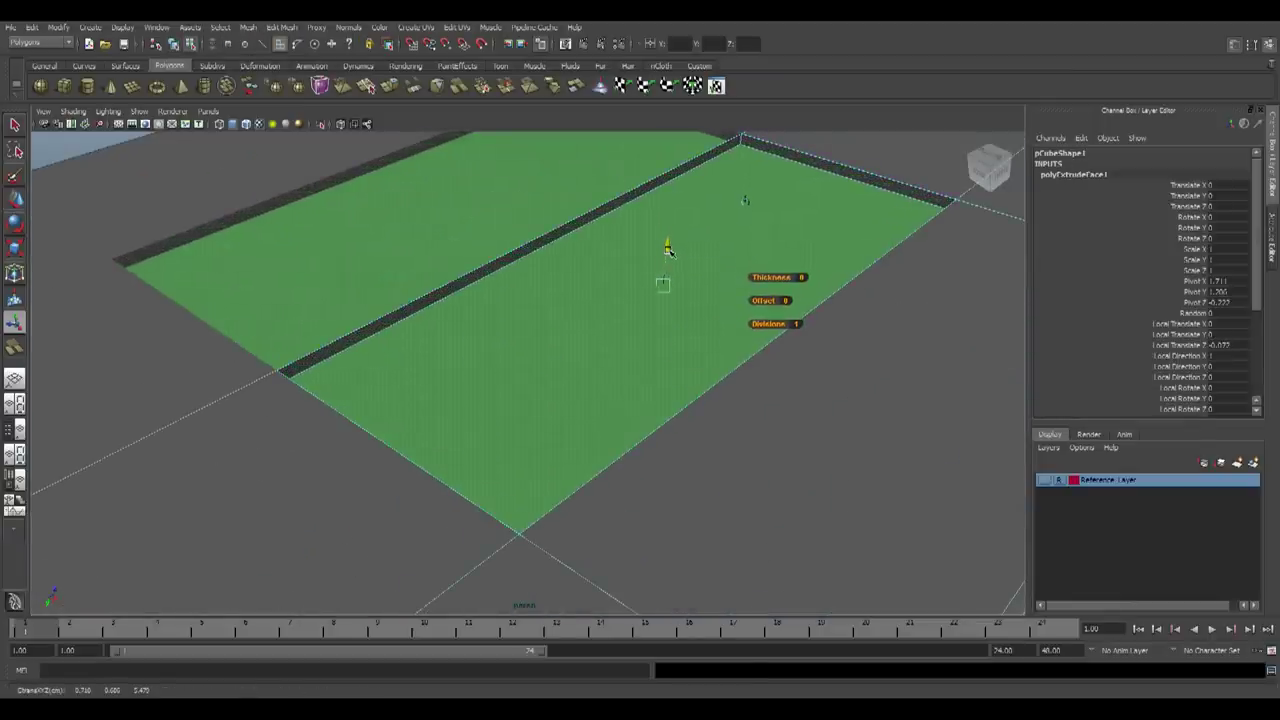
Delete the extruded wall face along the centre line so that the two halves of the recess join
{"action": "key", "text": "t"}
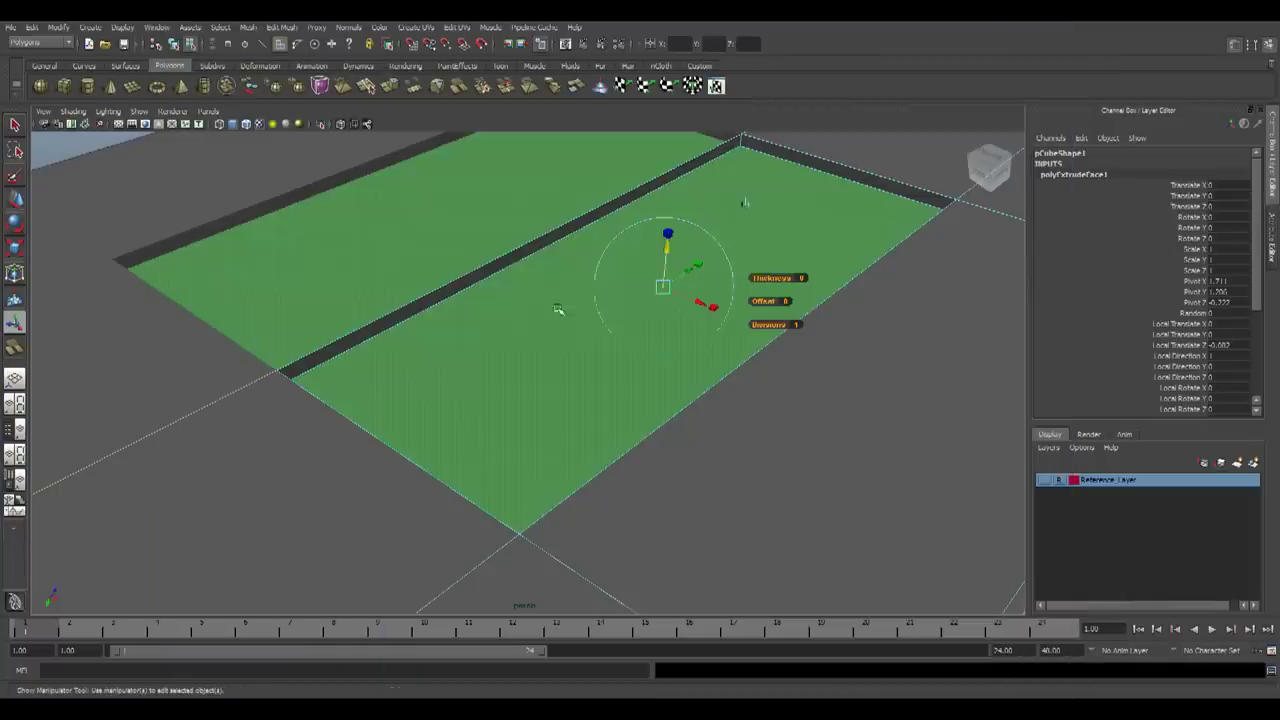
{"action": "left_click", "coordinate": [557, 235]}
{"action": "key", "text": "Delete"}
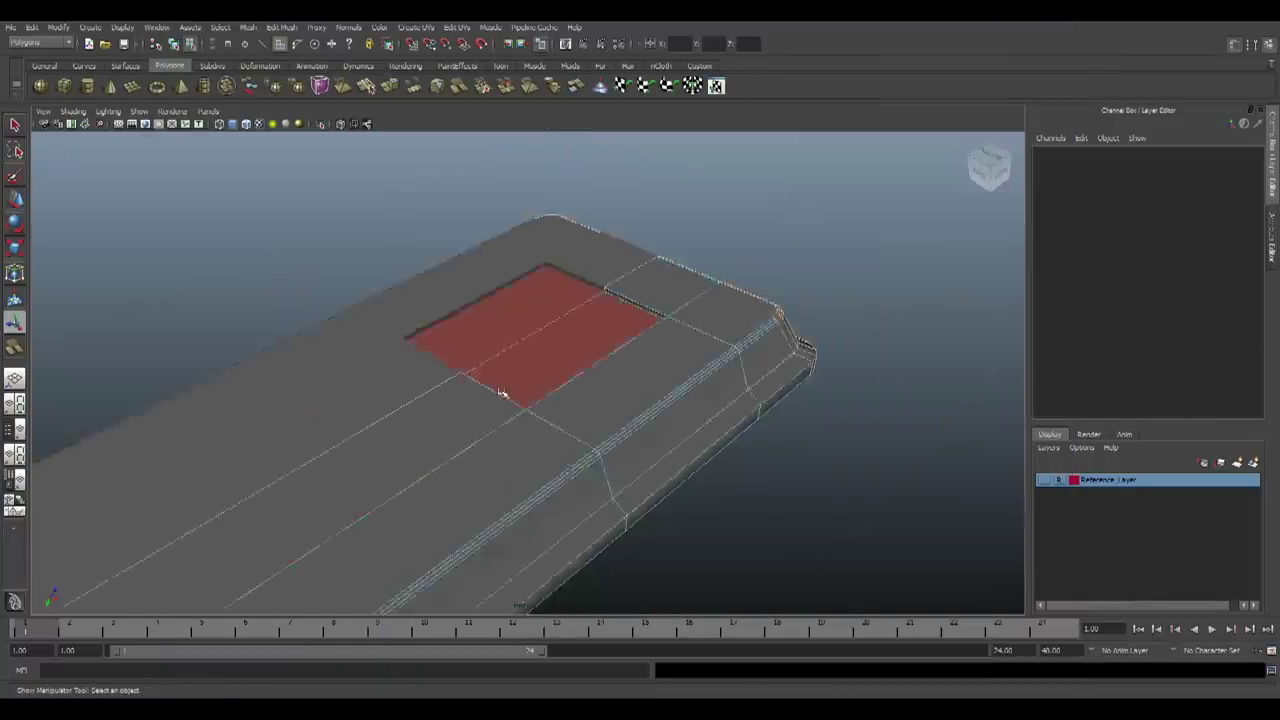
Bevel the rim edges of the label recess on the original half, checking the label's border in the back photo
{"action": "left_click_drag", "start_coordinate": [500, 386], "coordinate": [334, 244], "text": "alt"}
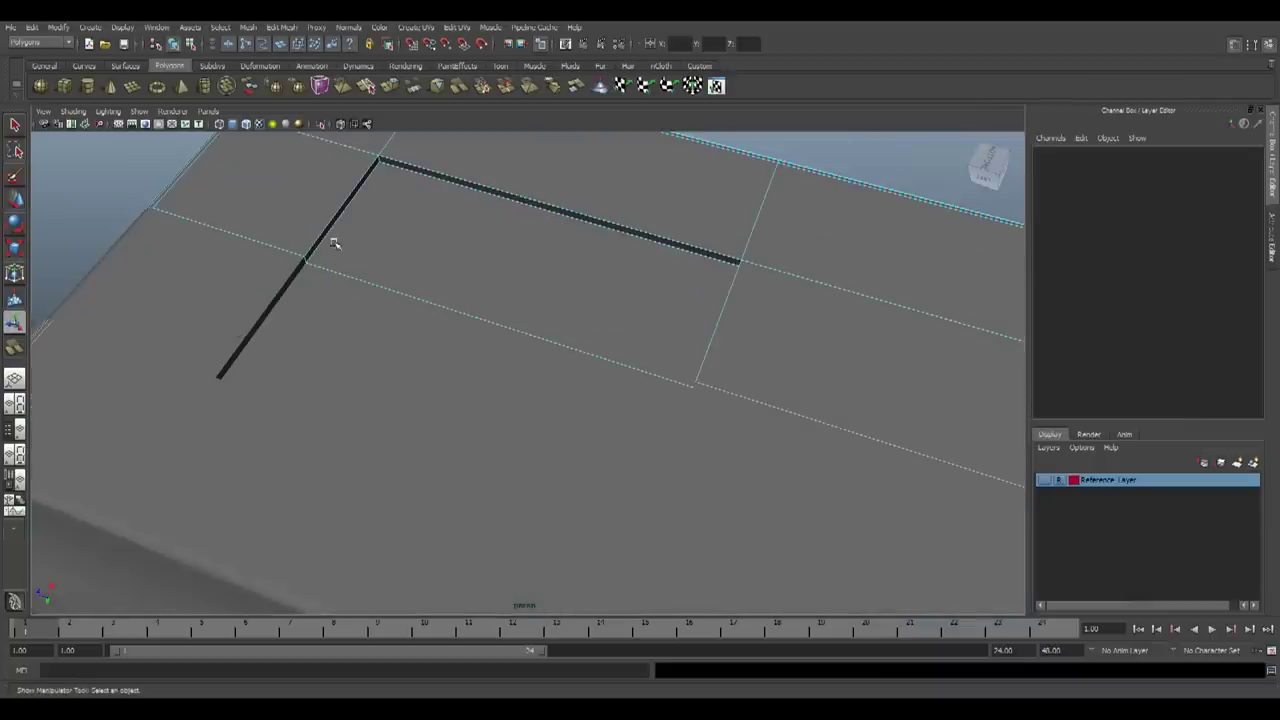
{"action": "left_click", "coordinate": [332, 228]}
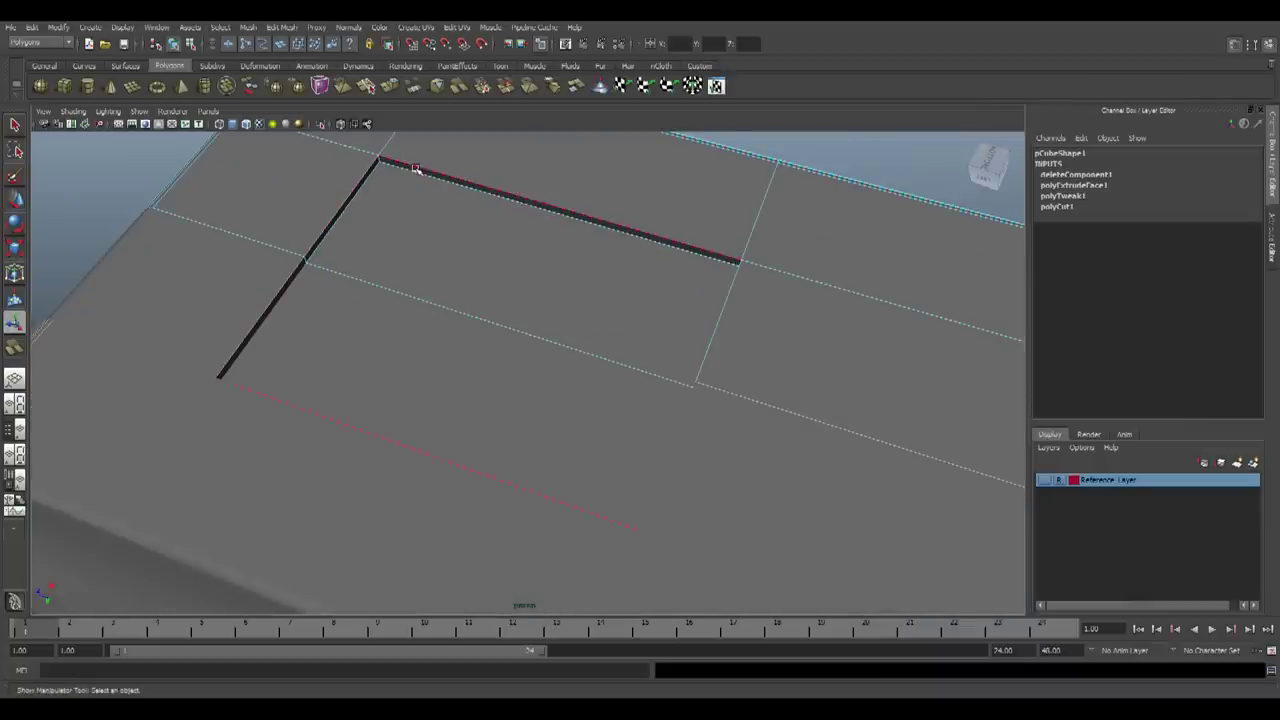
{"action": "left_click_drag", "start_coordinate": [430, 237], "coordinate": [521, 244], "text": "alt"}
{"action": "mouse_move", "coordinate": [490, 318]}
{"action": "left_mouse_down", "text": "alt"}
{"action": "mouse_move", "coordinate": [443, 314]}
{"action": "mouse_move", "coordinate": [481, 313]}
{"action": "left_mouse_up", "text": "alt"}
{"action": "key", "text": "alt+Tab"}
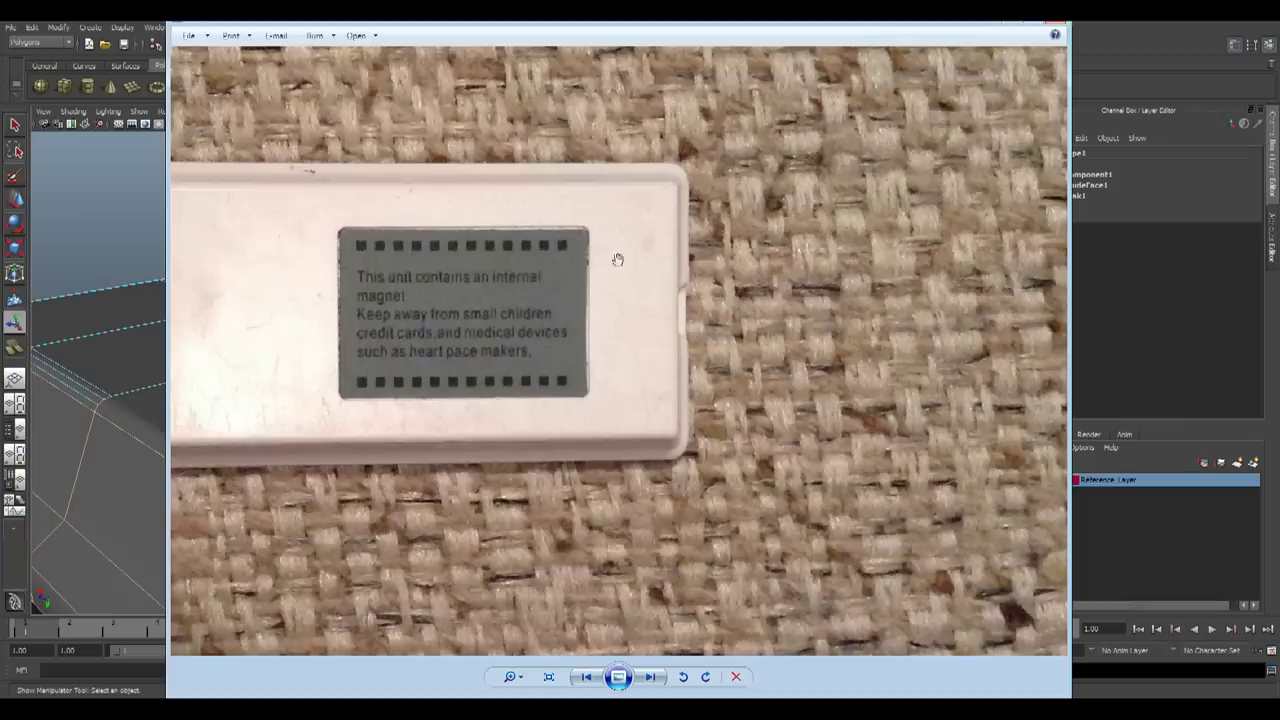
{"action": "key", "text": "alt+Tab"}
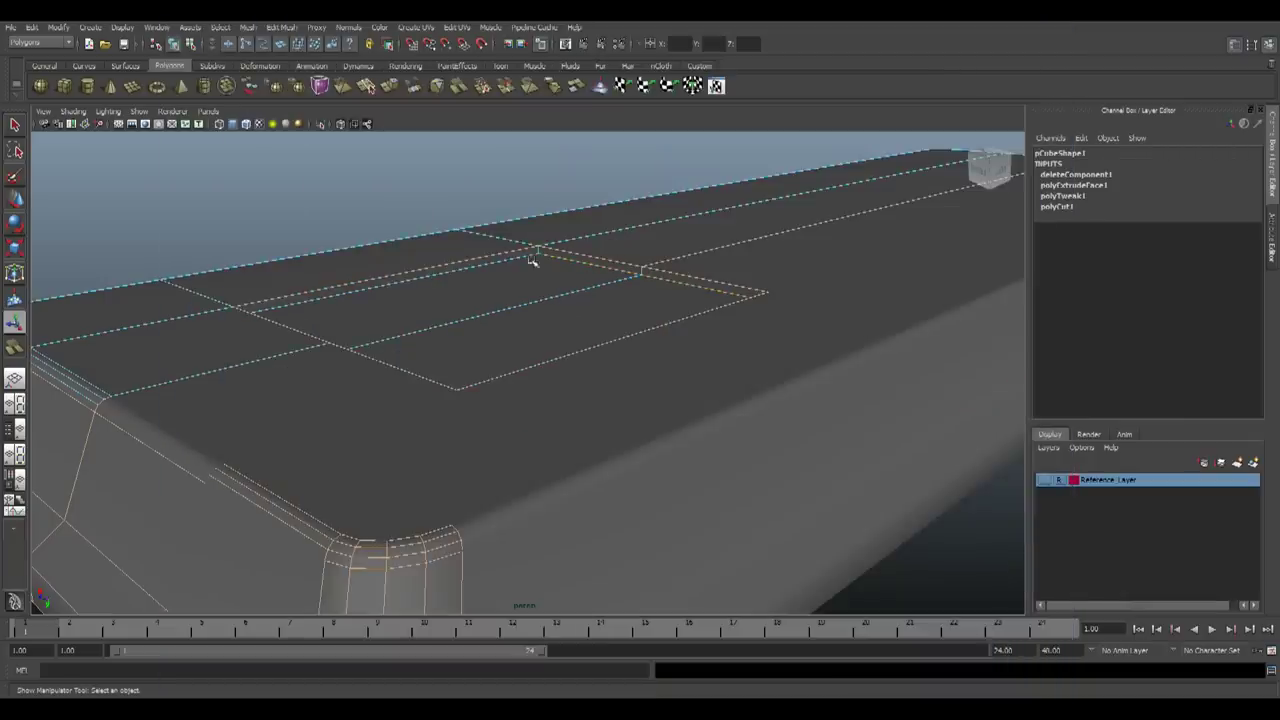
{"action": "left_click_drag", "start_coordinate": [504, 262], "coordinate": [452, 272], "text": "alt"}
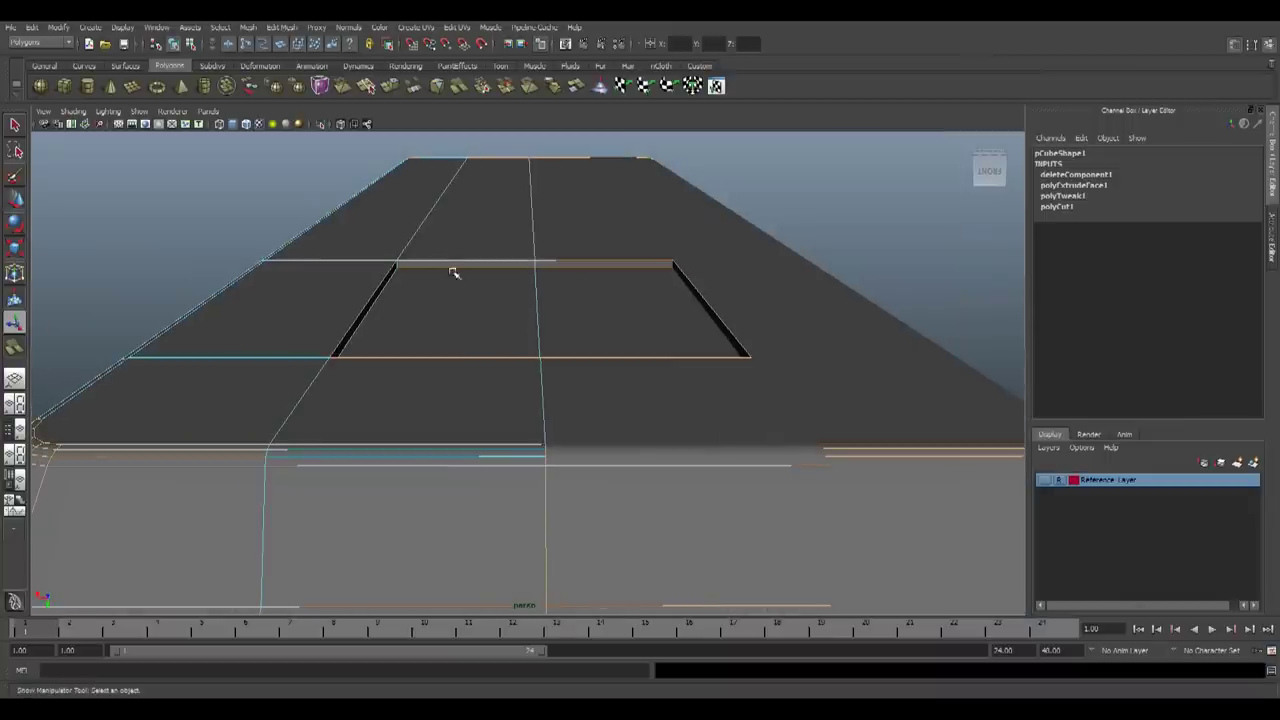
{"action": "left_click_drag", "start_coordinate": [520, 318], "coordinate": [290, 327], "text": "alt"}
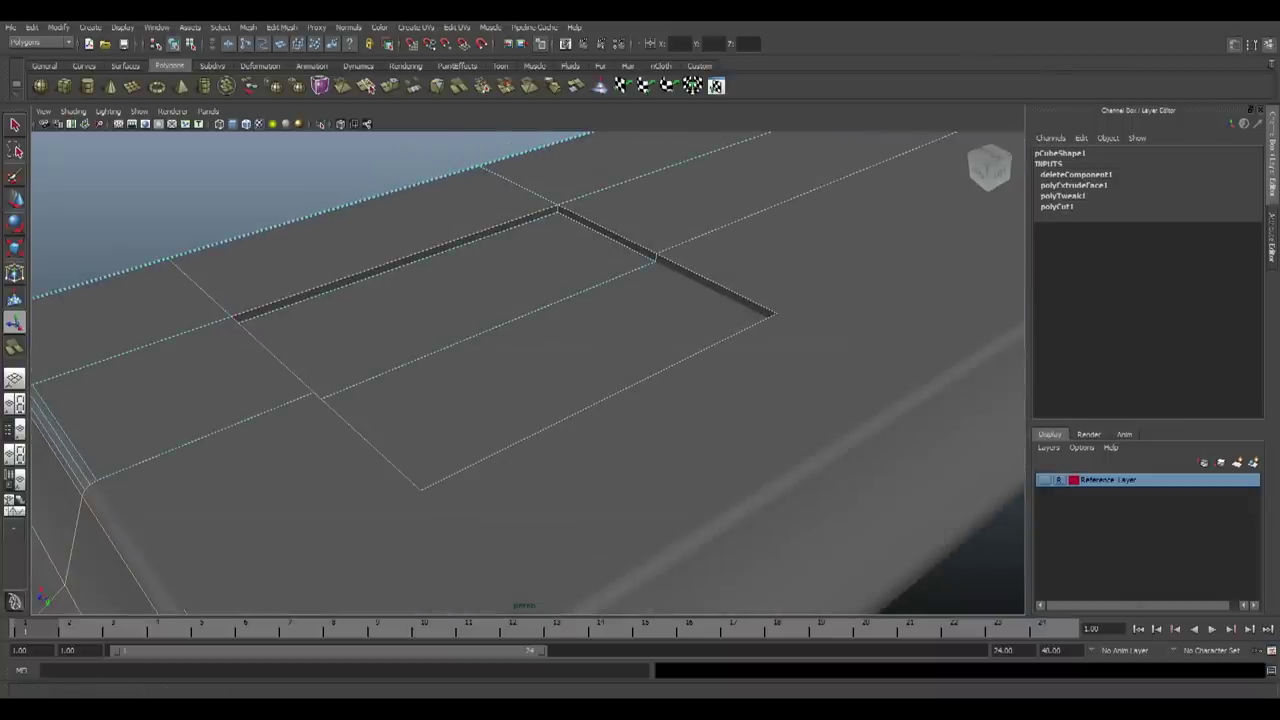
{"action": "left_click_drag", "start_coordinate": [540, 203], "coordinate": [366, 217], "text": "alt"}
{"action": "key", "text": "alt+Tab"}
{"action": "key", "text": "alt+Tab"}
{"action": "left_click_drag", "start_coordinate": [494, 216], "coordinate": [471, 339], "text": "alt"}
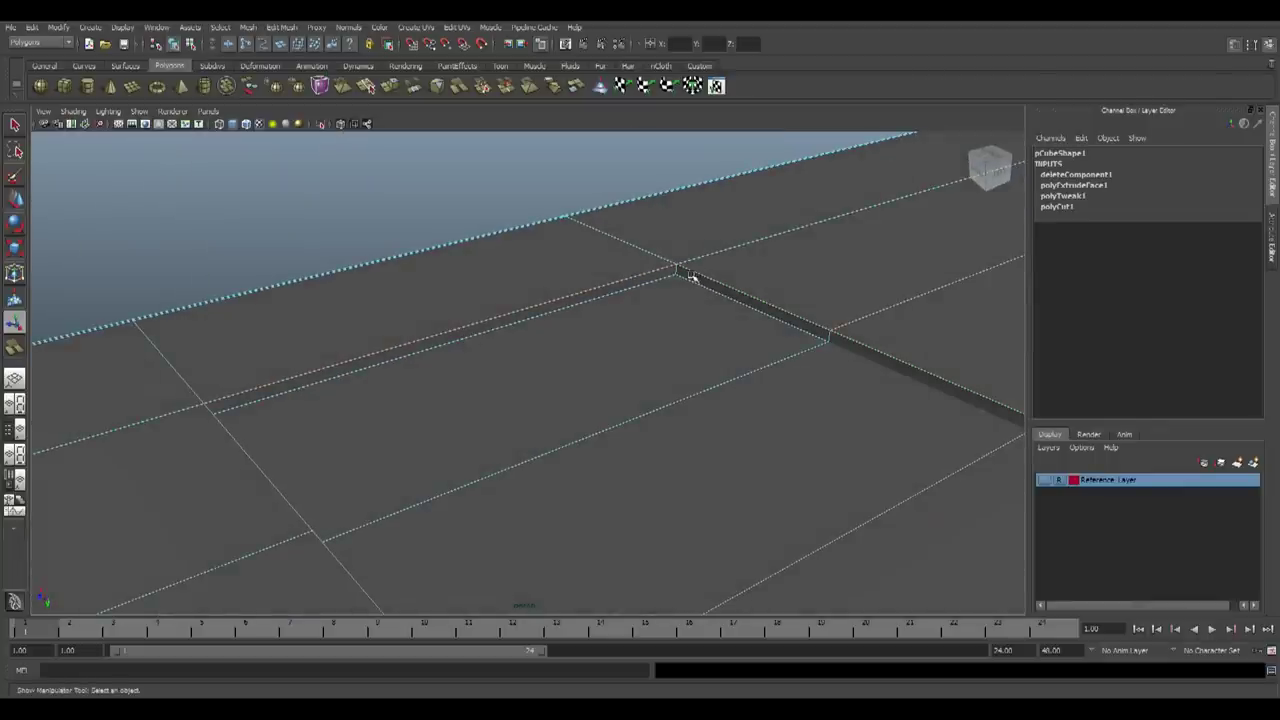
{"action": "left_click_drag", "start_coordinate": [648, 274], "coordinate": [257, 299], "text": "alt"}
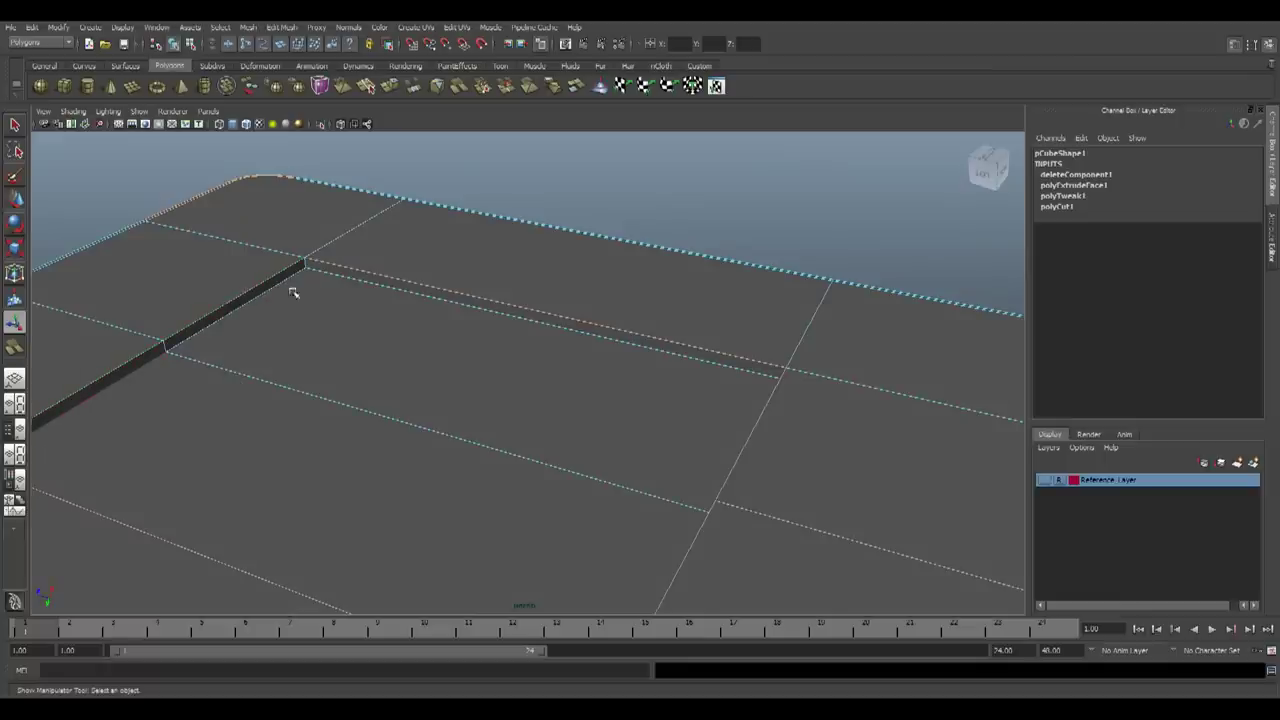
{"action": "left_click_drag", "start_coordinate": [304, 265], "coordinate": [764, 304], "text": "alt"}
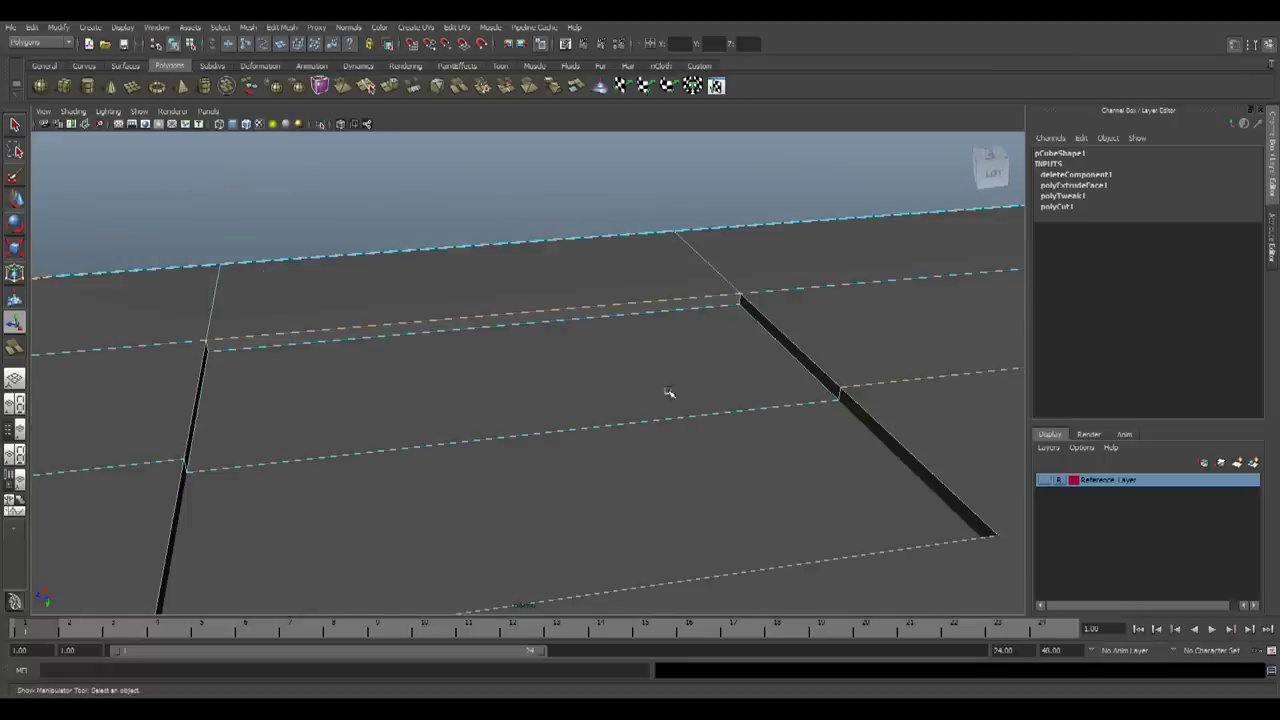
{"action": "left_click_drag", "start_coordinate": [684, 390], "coordinate": [687, 362], "text": "alt"}
{"action": "left_click_drag", "start_coordinate": [694, 277], "coordinate": [243, 304], "text": "alt"}
{"action": "left_click", "coordinate": [283, 27]}
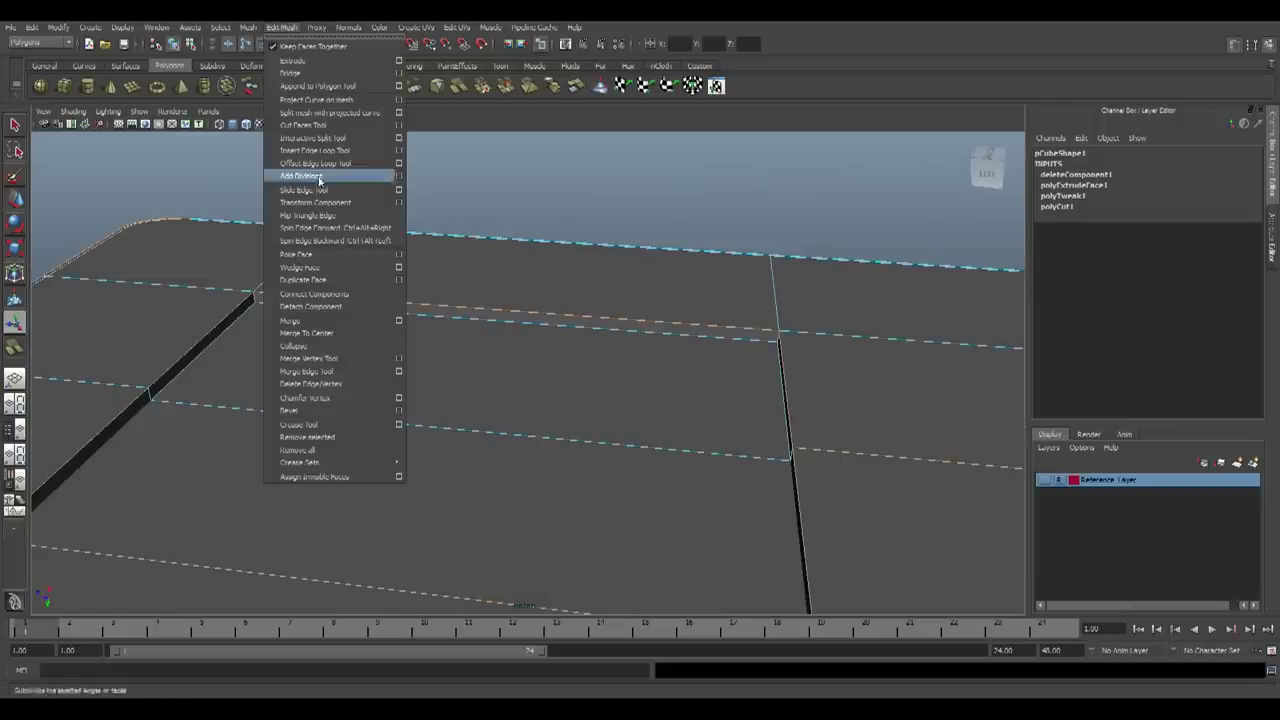
{"action": "left_click", "coordinate": [290, 412]}
Set the recess bevel's offset to 0.7 and deselect the mesh
{"action": "left_click_drag", "start_coordinate": [732, 301], "coordinate": [323, 268], "text": "alt"}
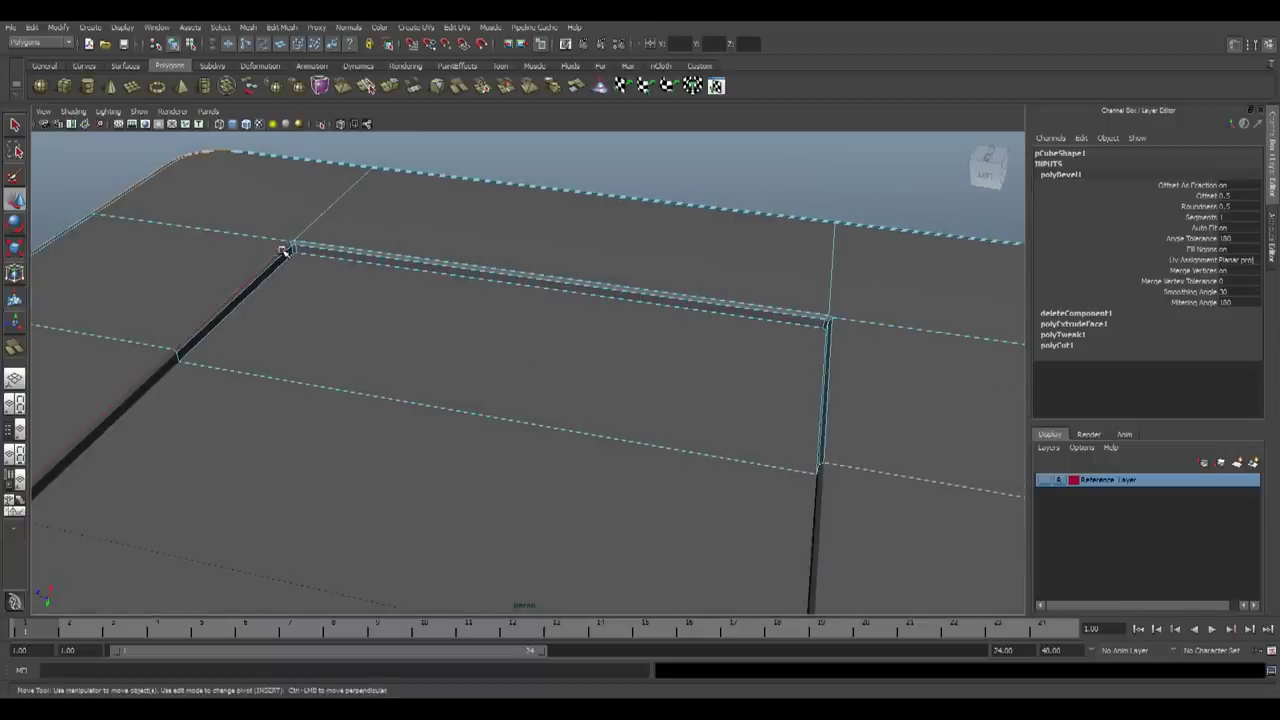
{"action": "left_click_drag", "start_coordinate": [534, 323], "coordinate": [697, 374], "text": "alt"}
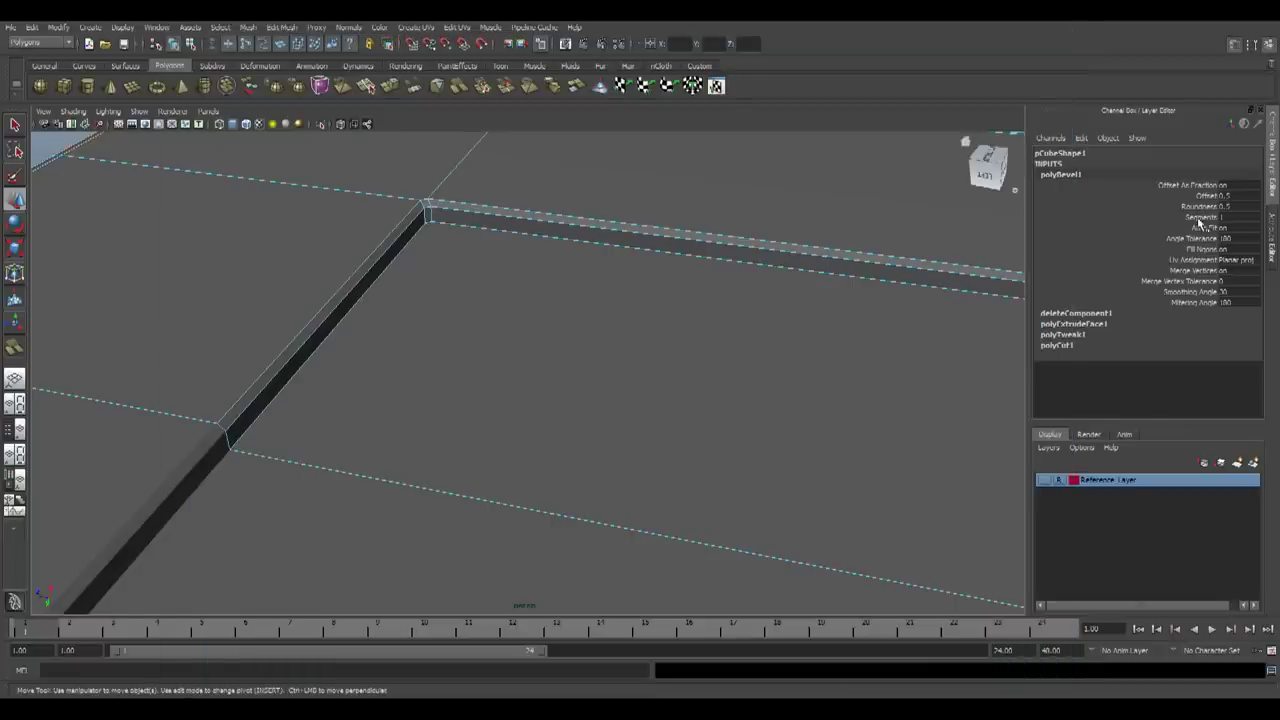
{"action": "scroll", "coordinate": [571, 309], "scroll_direction": "down", "scroll_amount": 6}
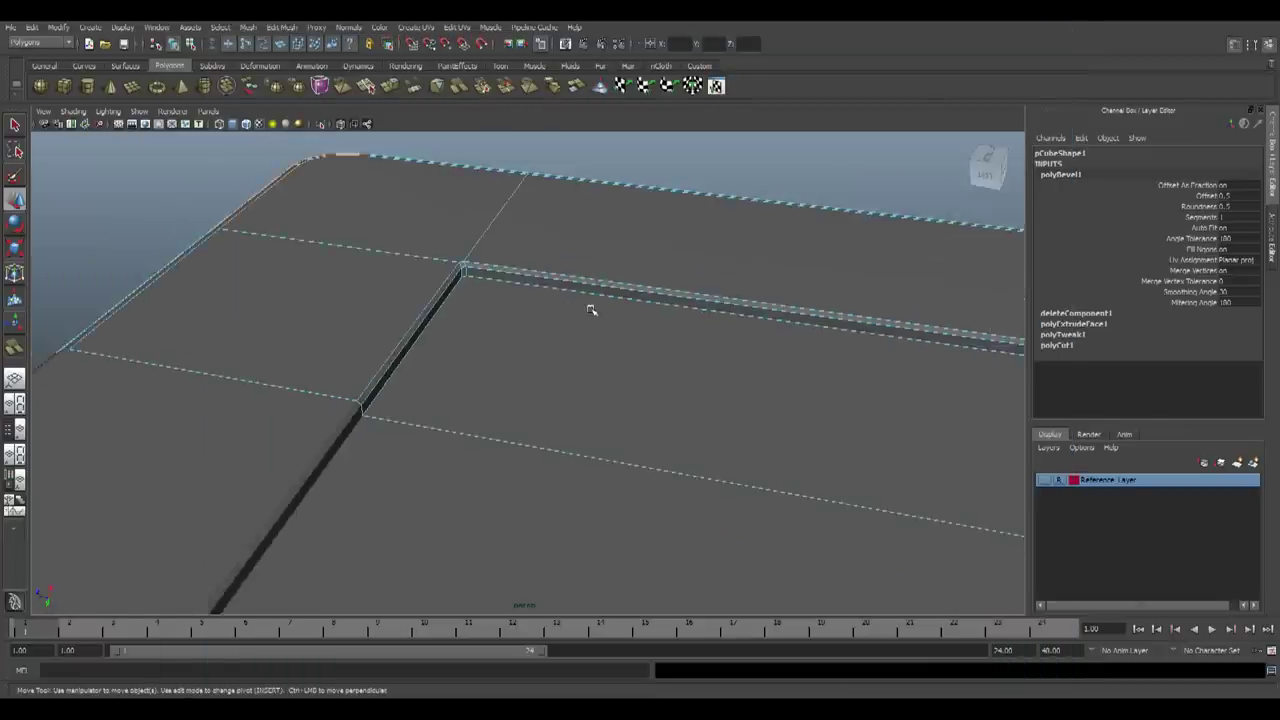
{"action": "scroll", "coordinate": [690, 375], "scroll_direction": "up", "scroll_amount": 3}
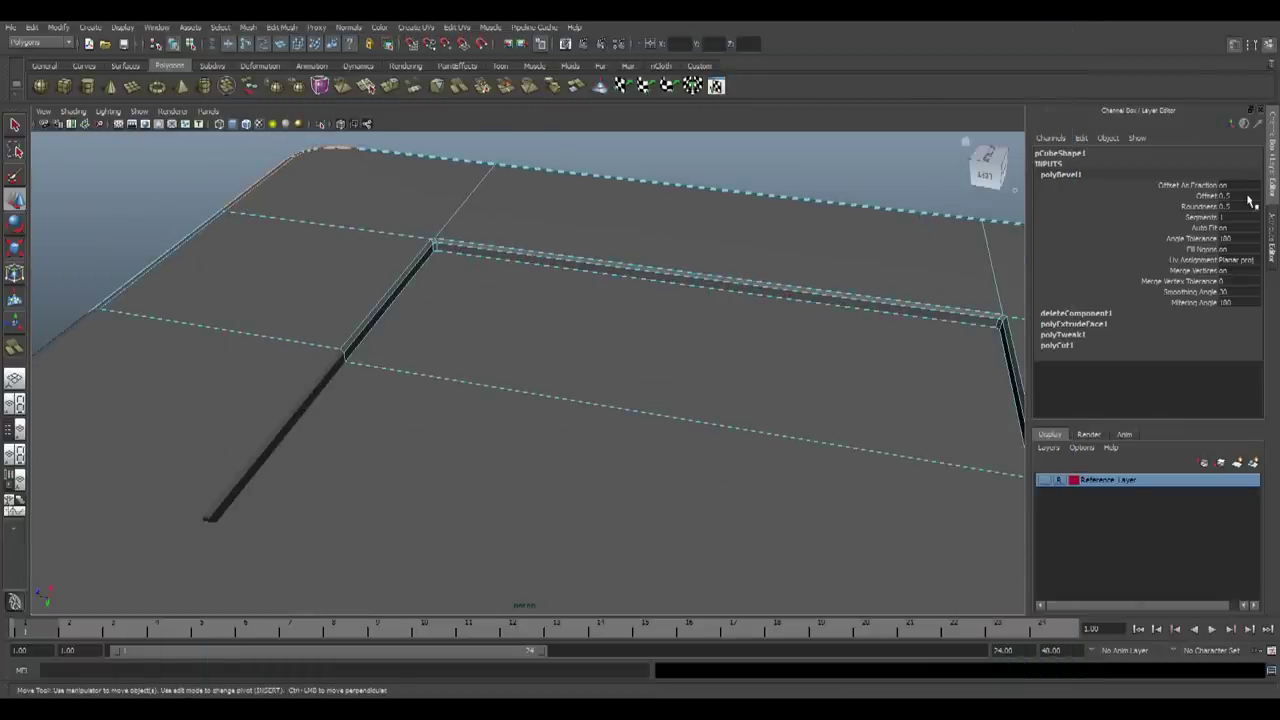
{"action": "type", "text": "0.7"}
{"action": "key", "text": "Return"}
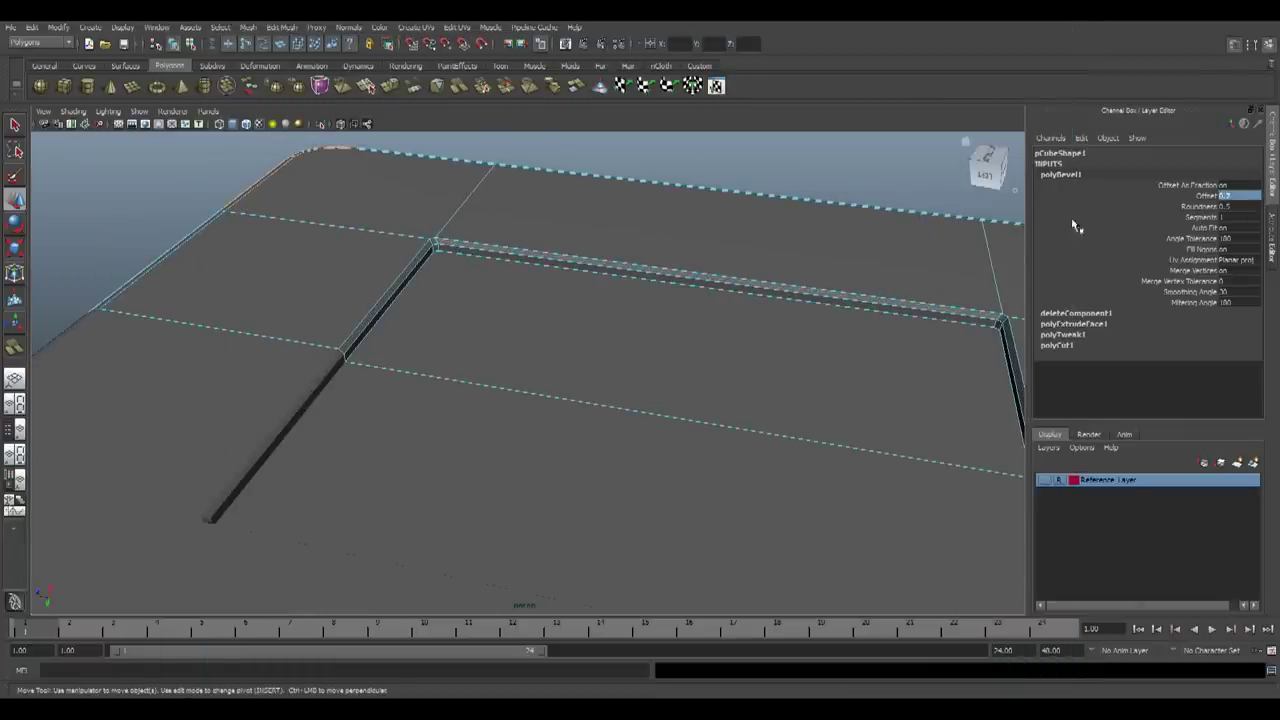
{"action": "scroll", "coordinate": [763, 233], "scroll_direction": "down", "scroll_amount": 4}
{"action": "left_click", "coordinate": [737, 234]}
Compare the beveled label recess on the underside with the label in the back photo
{"action": "scroll", "coordinate": [720, 310], "scroll_direction": "down", "scroll_amount": 5}
{"action": "left_click_drag", "start_coordinate": [675, 385], "coordinate": [843, 377], "text": "alt"}
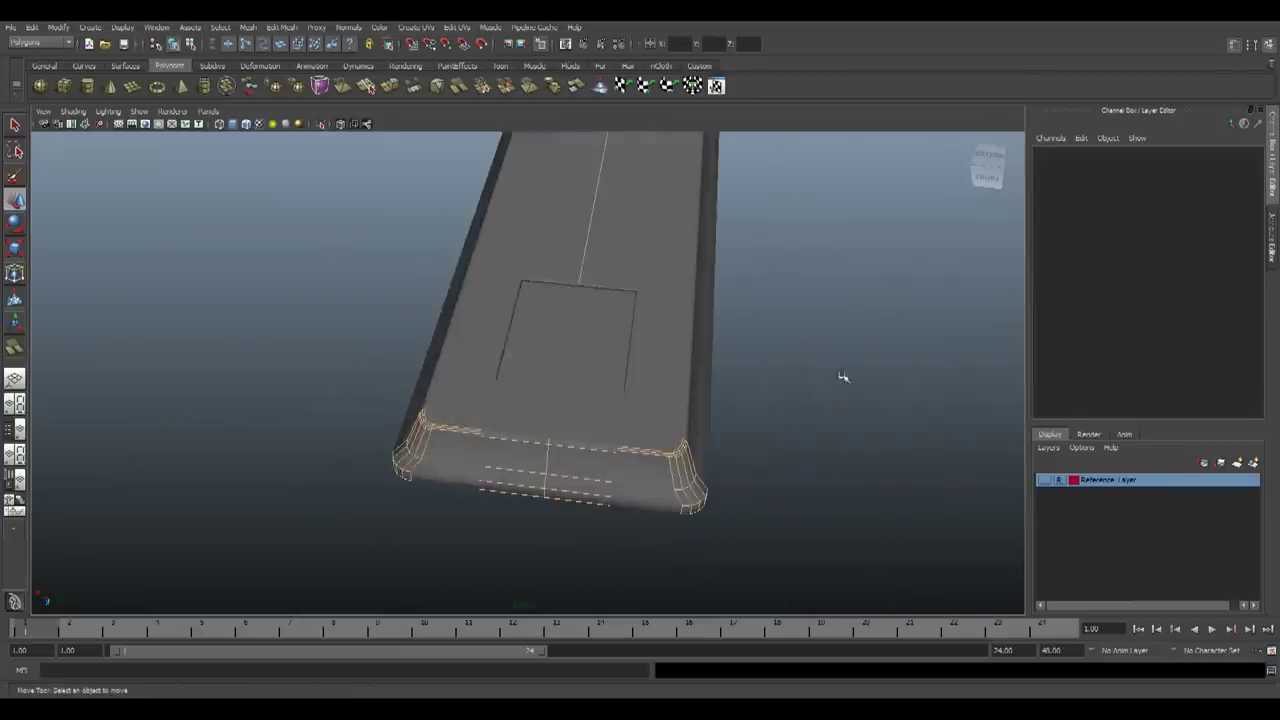
{"action": "scroll", "coordinate": [645, 333], "scroll_direction": "down", "scroll_amount": 4}
{"action": "left_click", "coordinate": [631, 342]}
{"action": "left_click", "coordinate": [731, 305]}
{"action": "scroll", "coordinate": [700, 340], "scroll_direction": "down", "scroll_amount": 5}
{"action": "mouse_move", "coordinate": [640, 395]}
{"action": "left_mouse_down", "text": "alt"}
{"action": "mouse_move", "coordinate": [737, 471]}
{"action": "mouse_move", "coordinate": [643, 409]}
{"action": "left_mouse_up", "text": "alt"}
{"action": "key", "text": "alt+Tab"}
{"action": "key", "text": "alt+Tab"}
{"action": "scroll", "coordinate": [573, 383], "scroll_direction": "up", "scroll_amount": 5}
Move the vertices at the recess's inner end toward the middle of the body to lengthen the label, using the photo
{"action": "right_click_drag", "start_coordinate": [571, 378], "coordinate": [443, 345]}
{"action": "left_click_drag", "start_coordinate": [652, 338], "coordinate": [560, 415], "text": "alt"}
{"action": "left_click_drag", "start_coordinate": [519, 285], "coordinate": [640, 535]}
{"action": "scroll", "coordinate": [634, 534], "scroll_direction": "up", "scroll_amount": 5}
{"action": "left_click_drag", "start_coordinate": [578, 433], "coordinate": [883, 511], "text": "alt"}
{"action": "key", "text": "alt+Tab"}
{"action": "scroll", "coordinate": [462, 318], "scroll_direction": "down", "scroll_amount": 2}
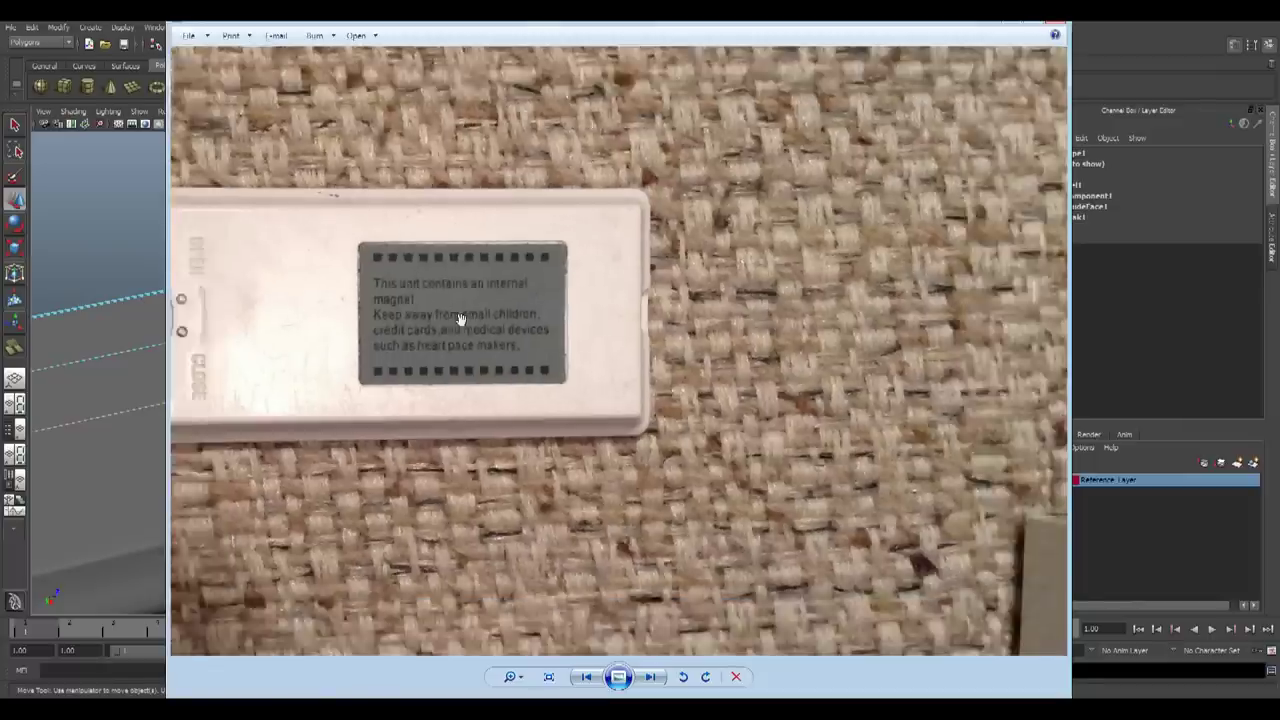
{"action": "key", "text": "alt+Tab"}
{"action": "left_click_drag", "start_coordinate": [570, 350], "coordinate": [432, 379], "text": "alt"}
{"action": "left_click_drag", "start_coordinate": [576, 300], "coordinate": [560, 313]}
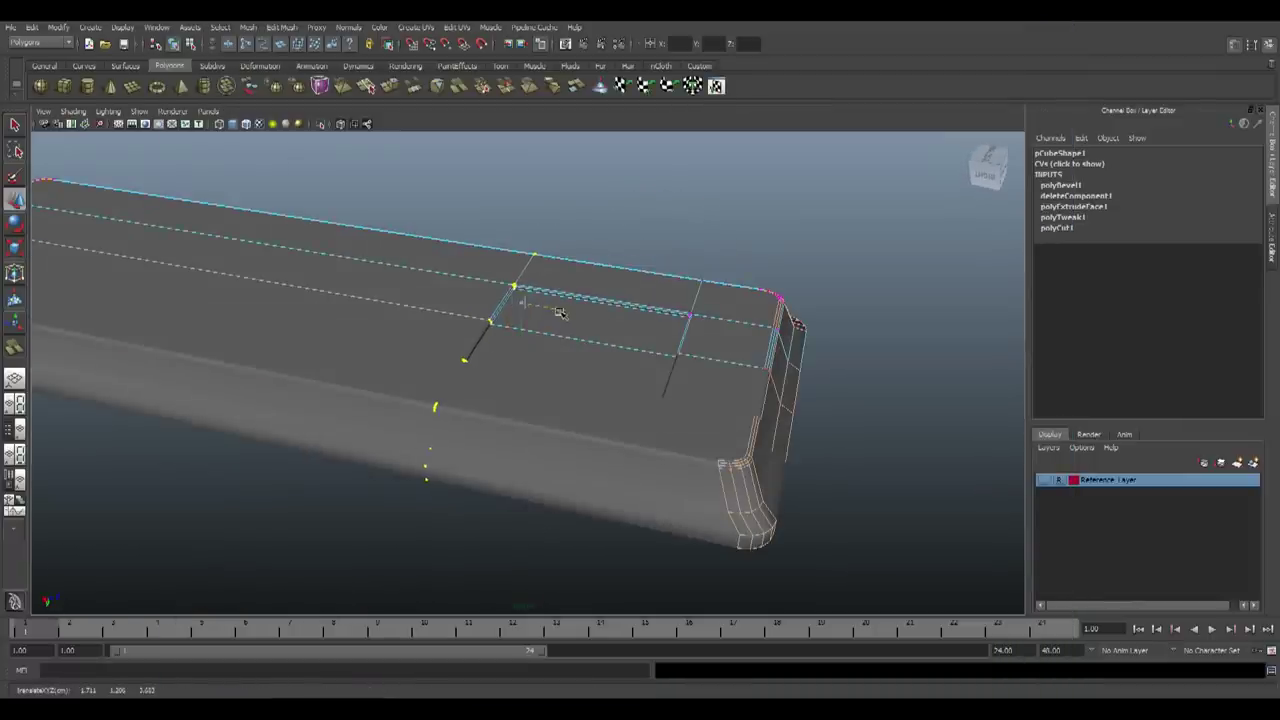
{"action": "scroll", "coordinate": [657, 277], "scroll_direction": "down", "scroll_amount": 3}
{"action": "left_click", "coordinate": [660, 277]}
Recheck the photo, restore the vertex selection and shift the recess's inner end slightly further toward the middle of the body
{"action": "left_click_drag", "start_coordinate": [686, 396], "coordinate": [603, 461], "text": "alt"}
{"action": "key", "text": "alt+Tab"}
{"action": "key", "text": "alt+Tab"}
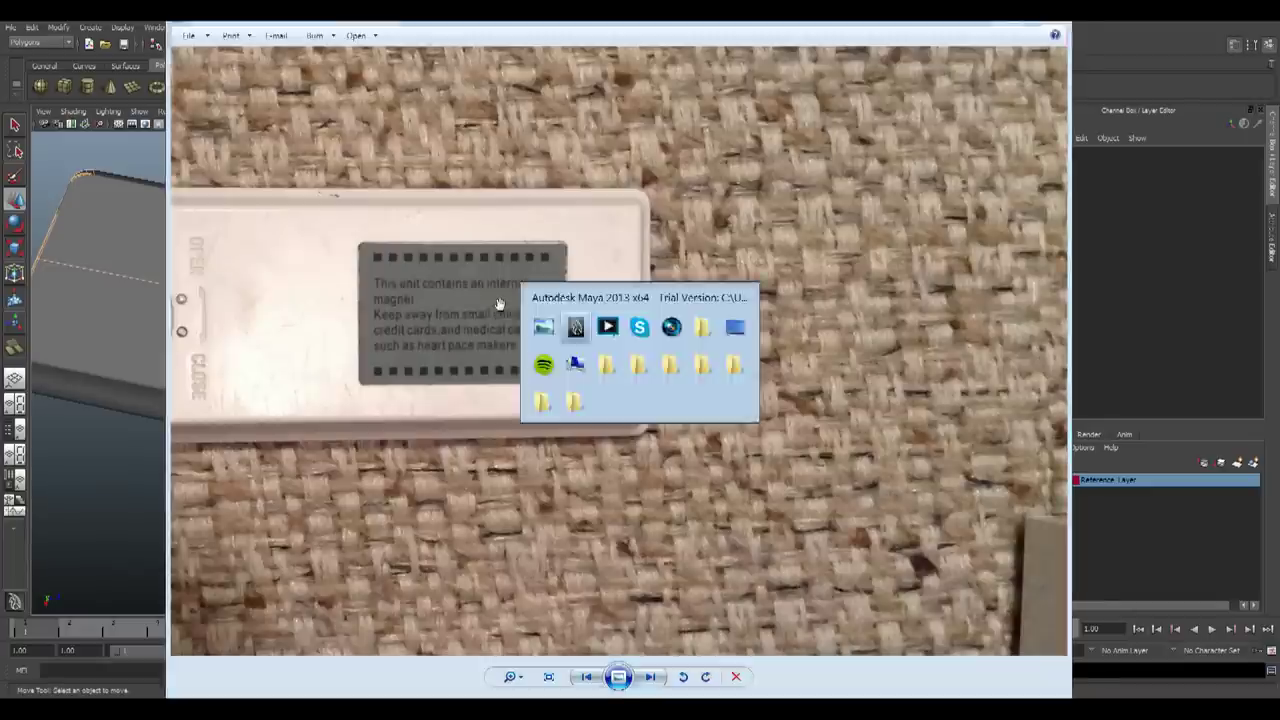
{"action": "left_click", "coordinate": [573, 297]}
{"action": "left_click", "coordinate": [461, 268]}
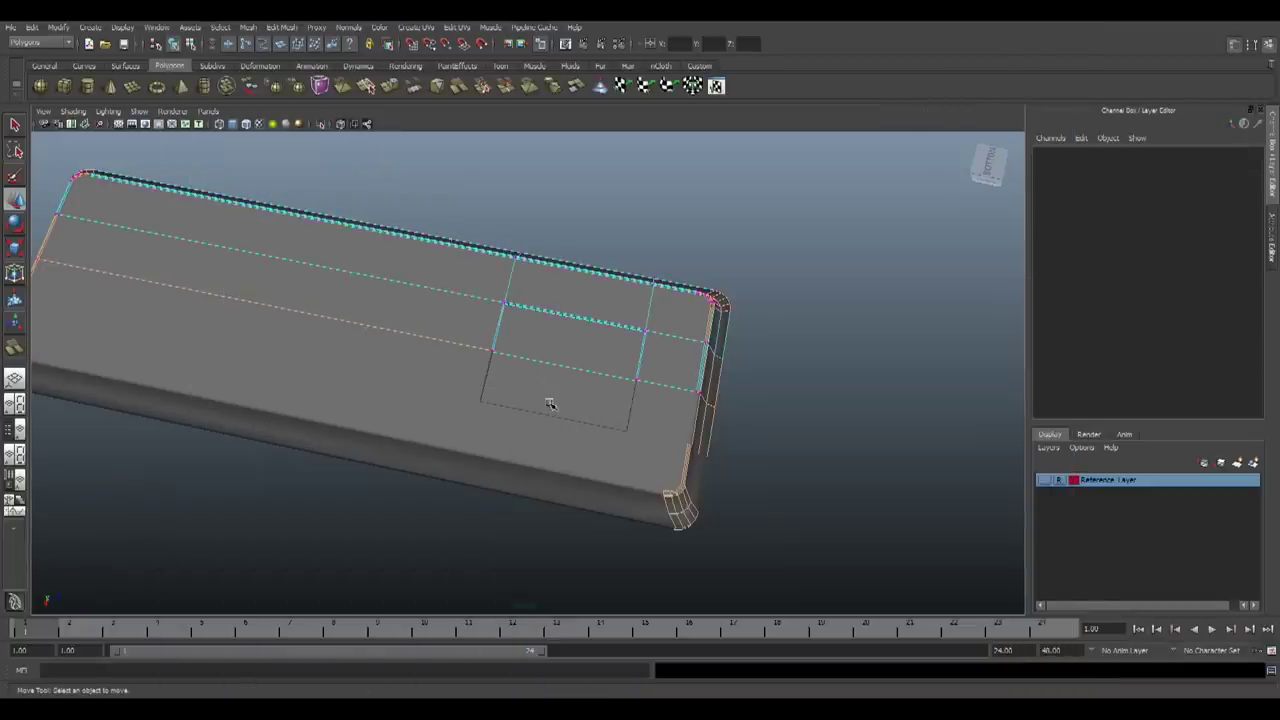
{"action": "key", "text": "ctrl+z"}
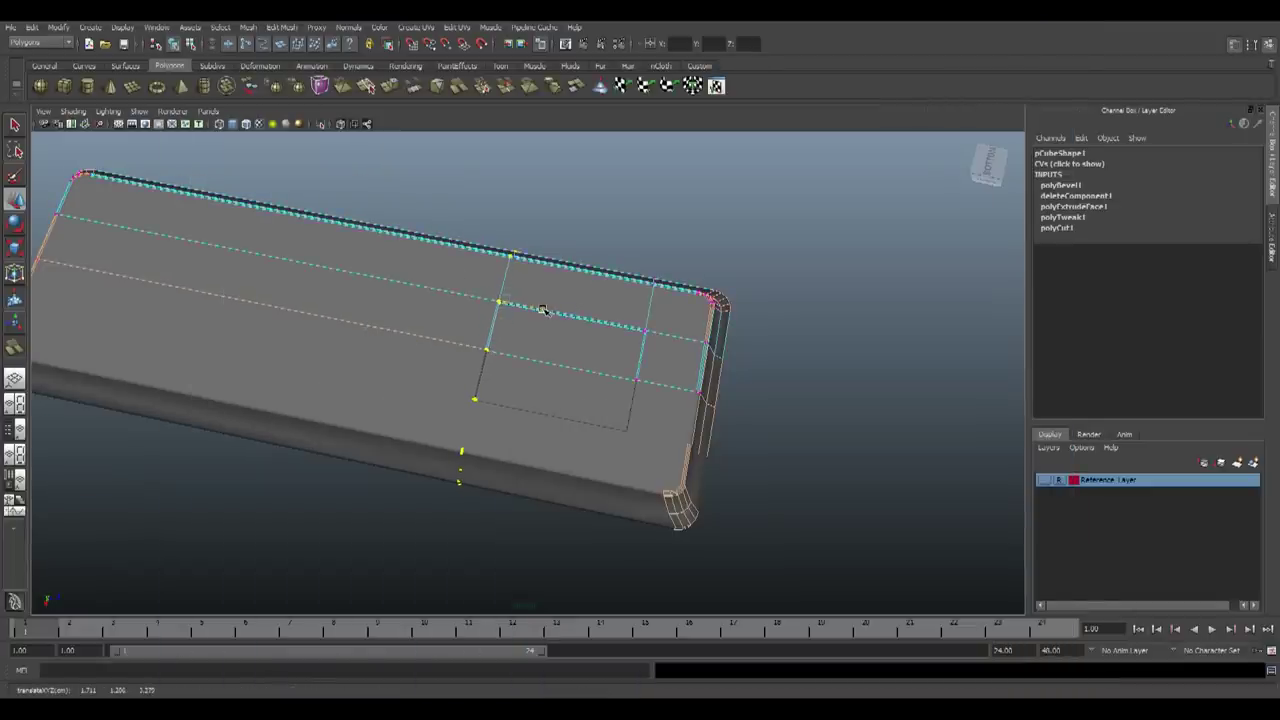
{"action": "left_click_drag", "start_coordinate": [549, 377], "coordinate": [583, 431], "text": "alt"}
{"action": "right_click_drag", "start_coordinate": [583, 431], "coordinate": [700, 234]}
{"action": "left_click", "coordinate": [702, 324]}
{"action": "left_click", "coordinate": [789, 359]}
Select both halves of the body and soften their edge normals with Soften Edge
{"action": "left_click_drag", "start_coordinate": [789, 359], "coordinate": [454, 436], "text": "alt"}
{"action": "key", "text": "alt+Tab"}
{"action": "key", "text": "alt+Tab"}
{"action": "left_click_drag", "start_coordinate": [566, 466], "coordinate": [557, 428], "text": "alt"}
{"action": "left_click", "coordinate": [563, 360]}
{"action": "scroll", "coordinate": [551, 329], "scroll_direction": "up", "scroll_amount": 3}
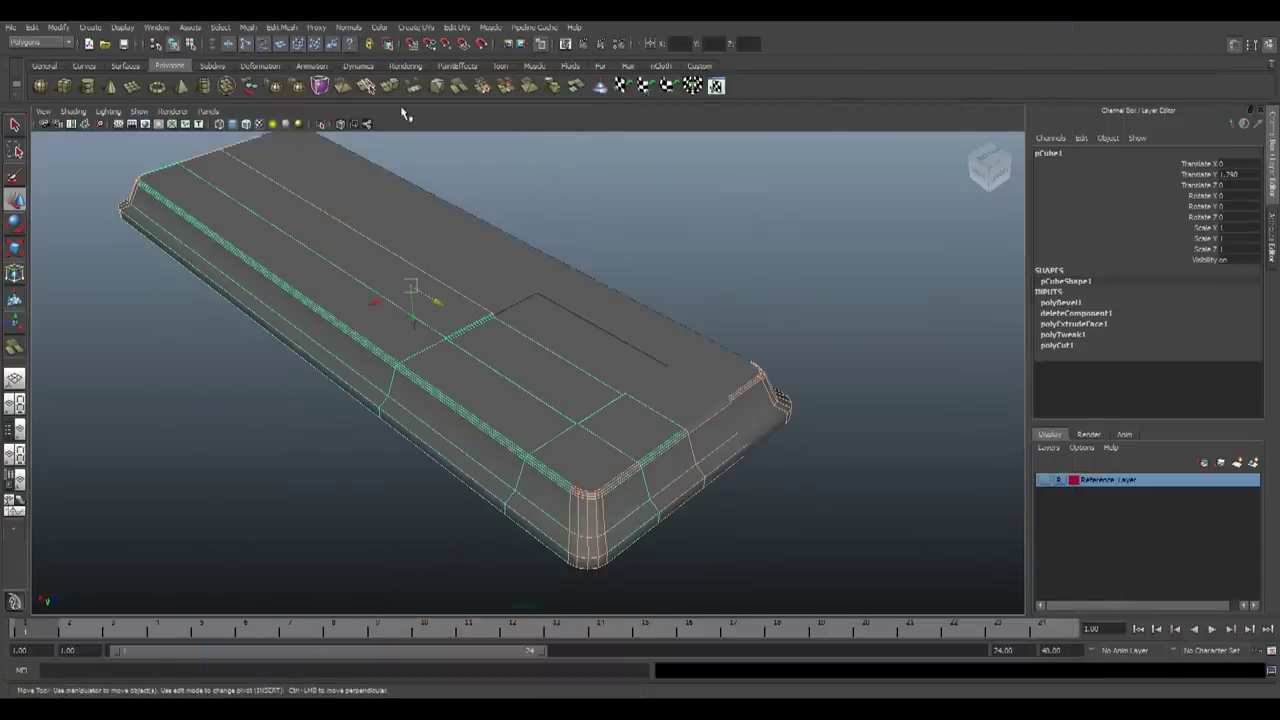
{"action": "left_click", "coordinate": [349, 28]}
{"action": "left_click", "coordinate": [535, 318]}
{"action": "left_click", "coordinate": [489, 397], "text": "shift"}
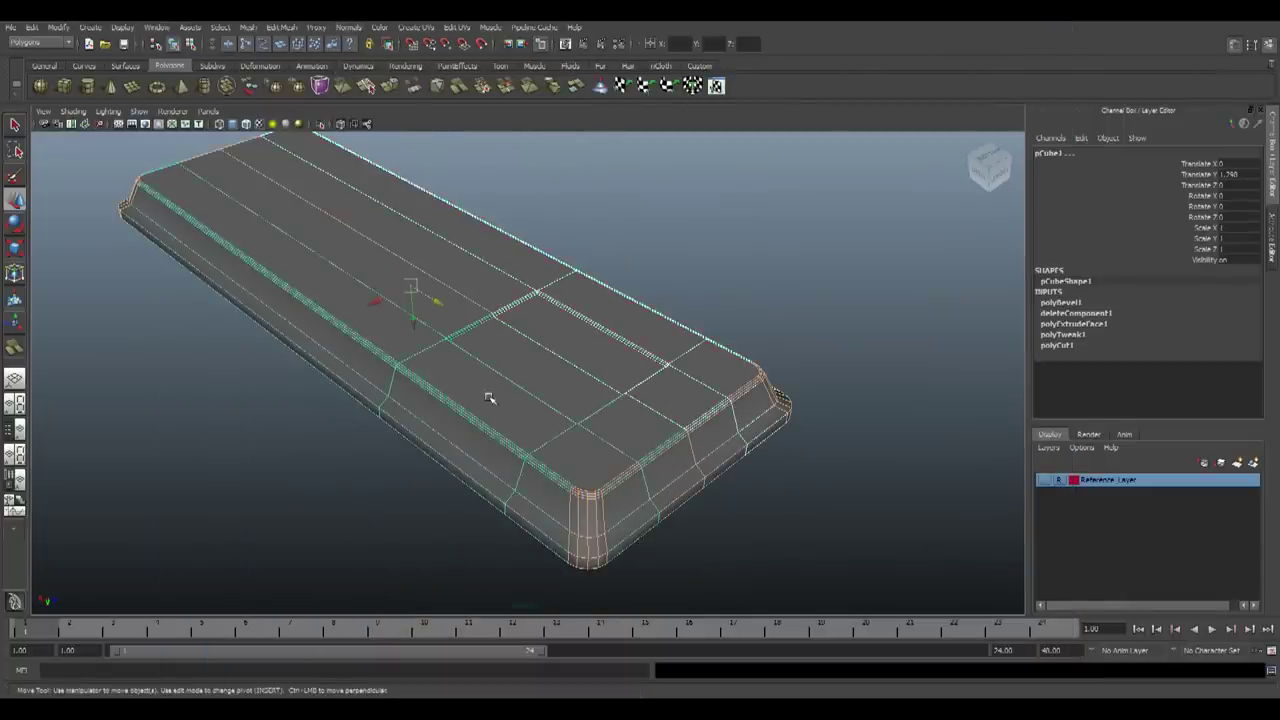
{"action": "left_click", "coordinate": [348, 27]}
{"action": "left_click", "coordinate": [357, 152]}
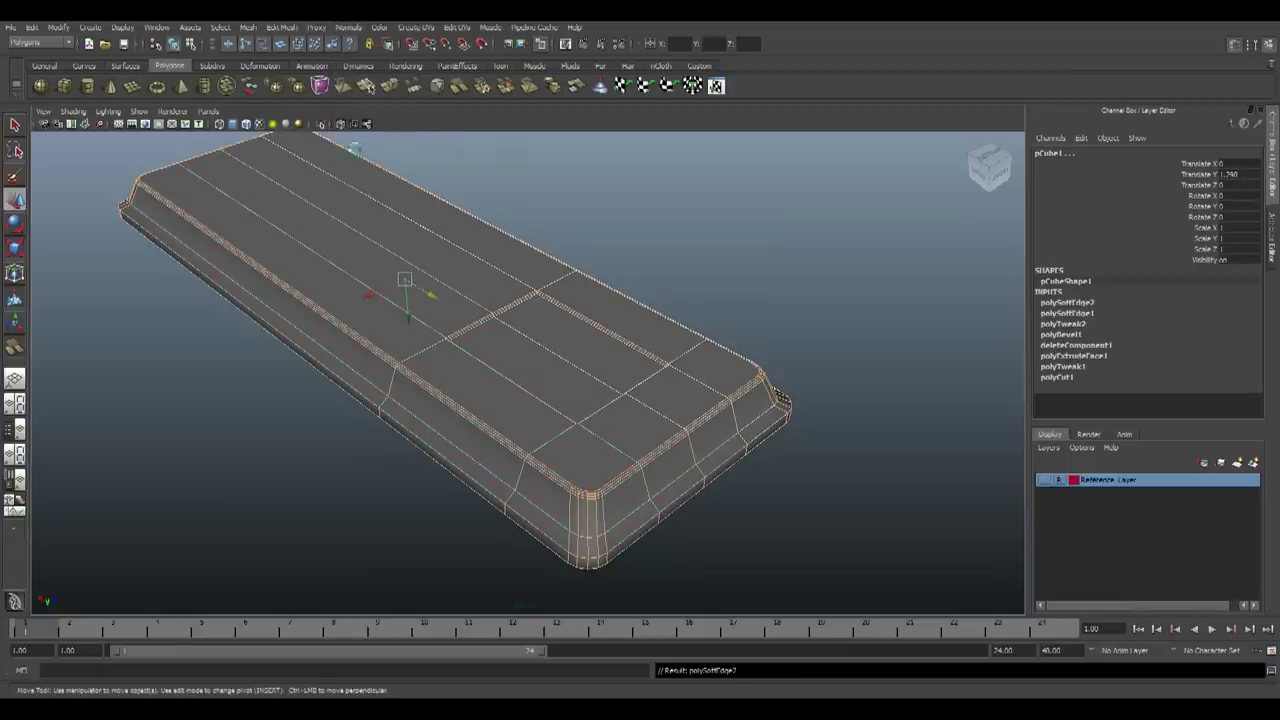
{"action": "left_click", "coordinate": [737, 297]}
Examine the profile of the body's rounded end in the orthographic side view
{"action": "left_click_drag", "start_coordinate": [737, 297], "coordinate": [703, 472], "text": "alt"}
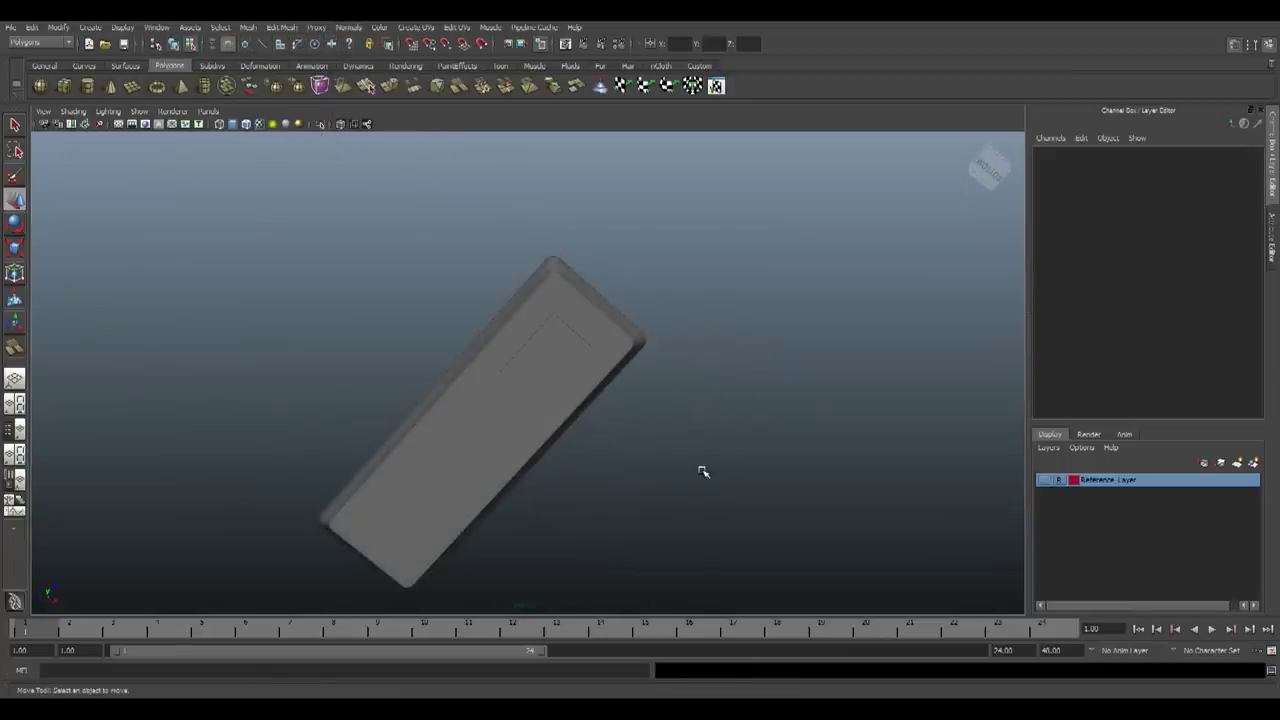
{"action": "left_click_drag", "start_coordinate": [661, 352], "coordinate": [571, 406], "text": "alt"}
{"action": "key", "text": "space"}
{"action": "key", "text": "space"}
{"action": "right_click_drag", "start_coordinate": [524, 429], "coordinate": [560, 430], "text": "alt"}
{"action": "middle_click_drag", "start_coordinate": [873, 421], "coordinate": [568, 490], "text": "alt"}
{"action": "right_click_drag", "start_coordinate": [408, 457], "coordinate": [520, 480], "text": "alt"}
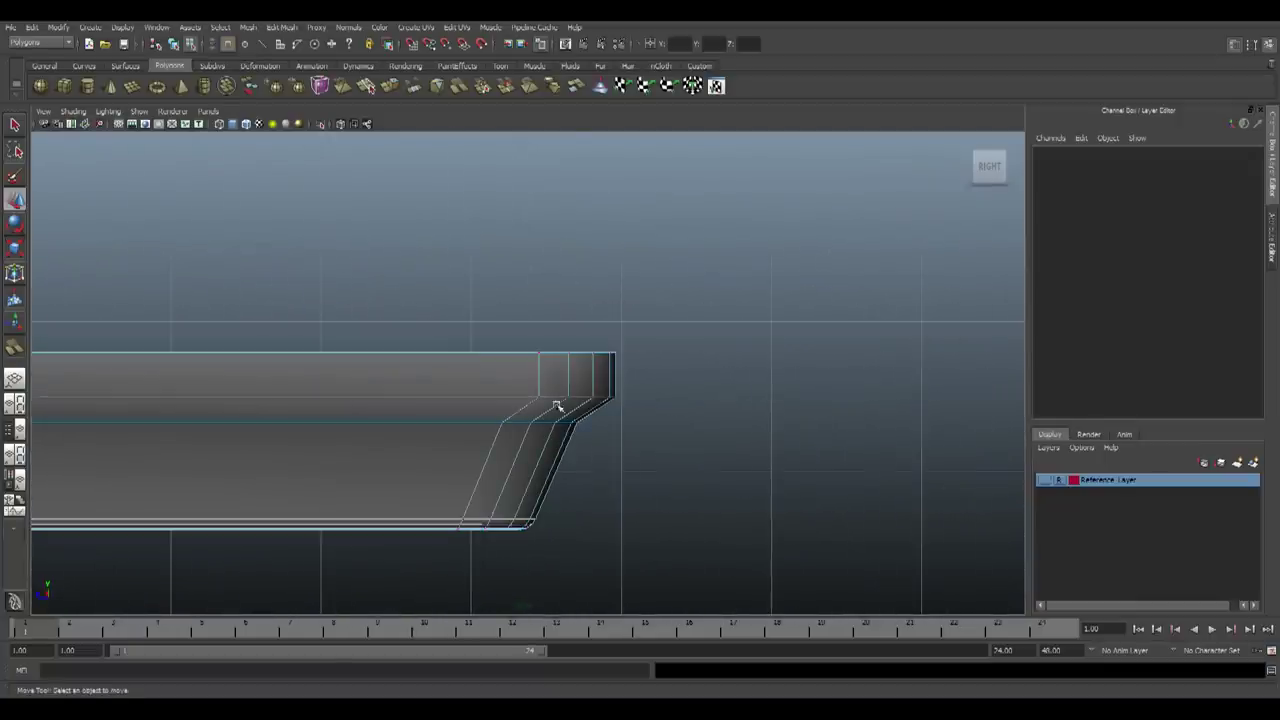
{"action": "right_click_drag", "start_coordinate": [633, 421], "coordinate": [471, 413], "text": "alt"}
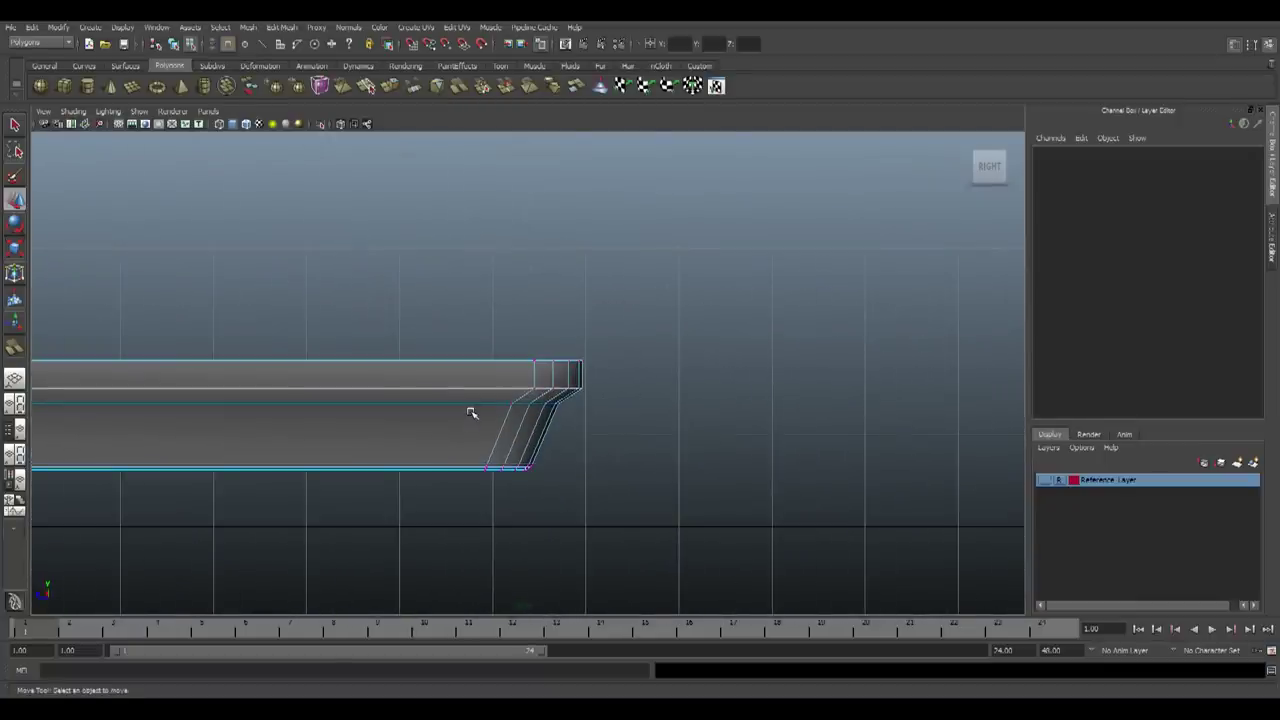
{"action": "right_click_drag", "start_coordinate": [402, 375], "coordinate": [609, 385], "text": "alt"}
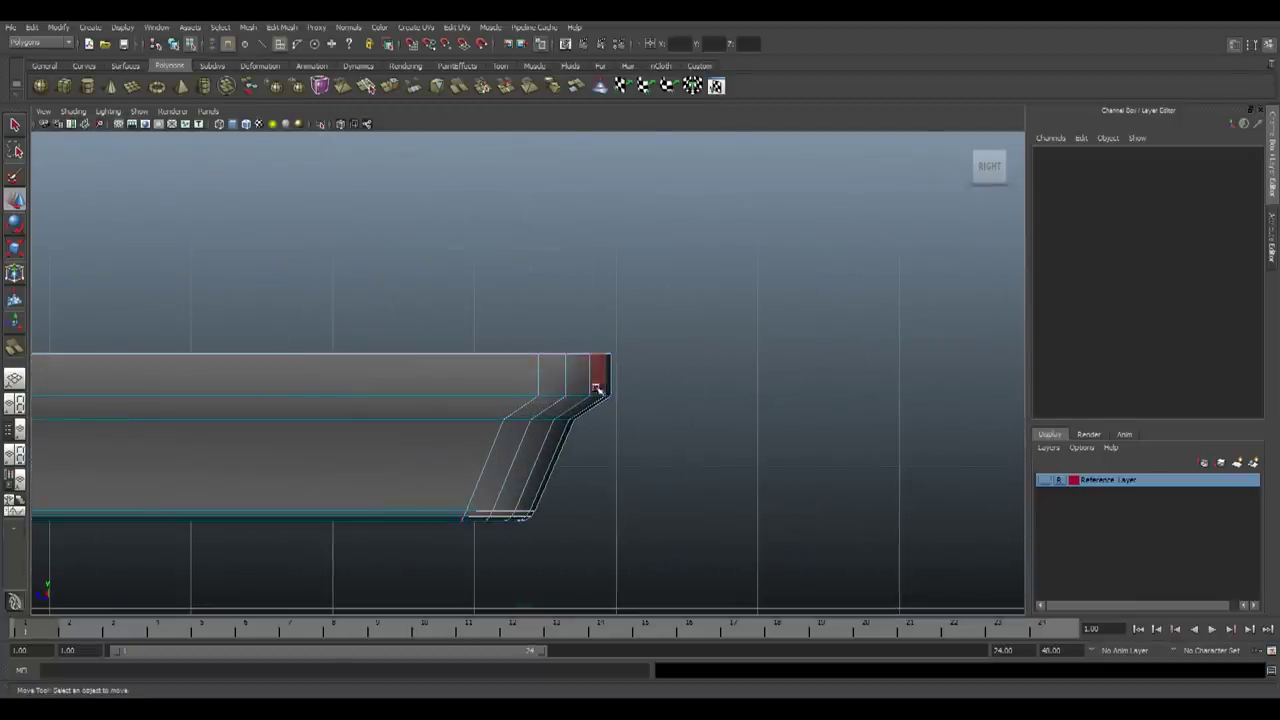
{"action": "left_click", "coordinate": [577, 380]}
{"action": "left_click", "coordinate": [507, 387], "text": "shift"}
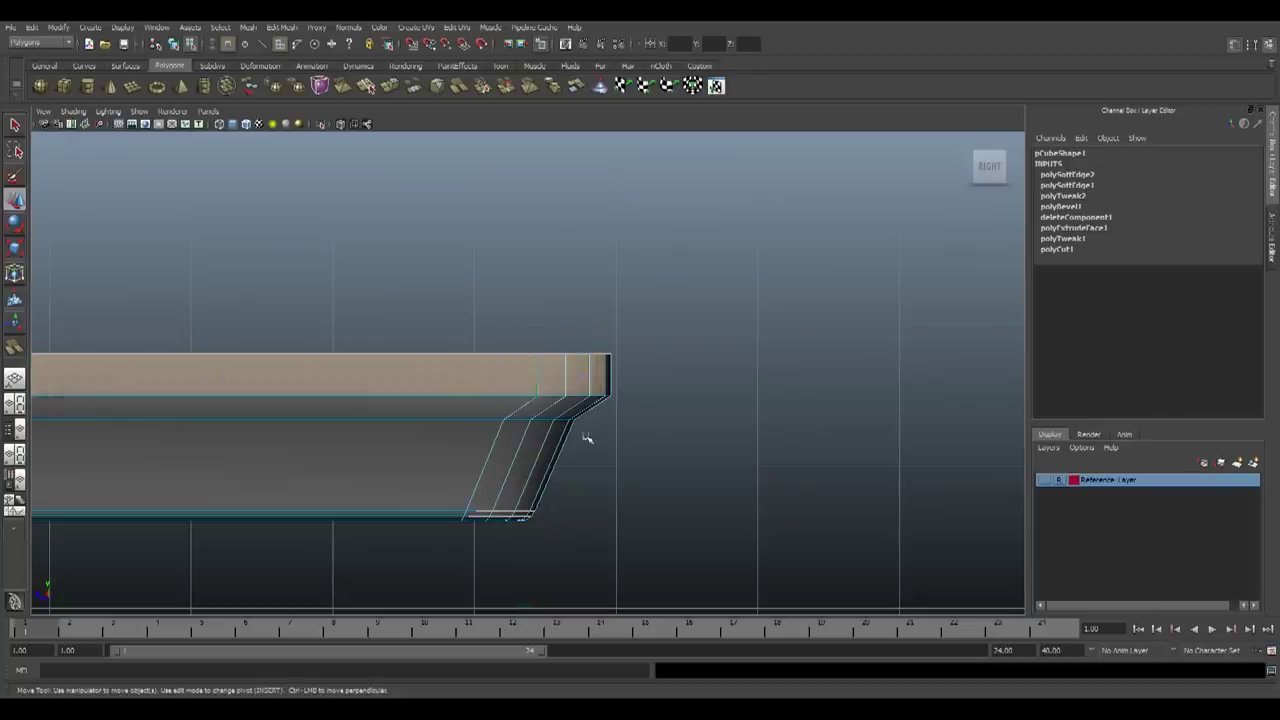
{"action": "right_click_drag", "start_coordinate": [504, 395], "coordinate": [520, 372], "text": "alt"}
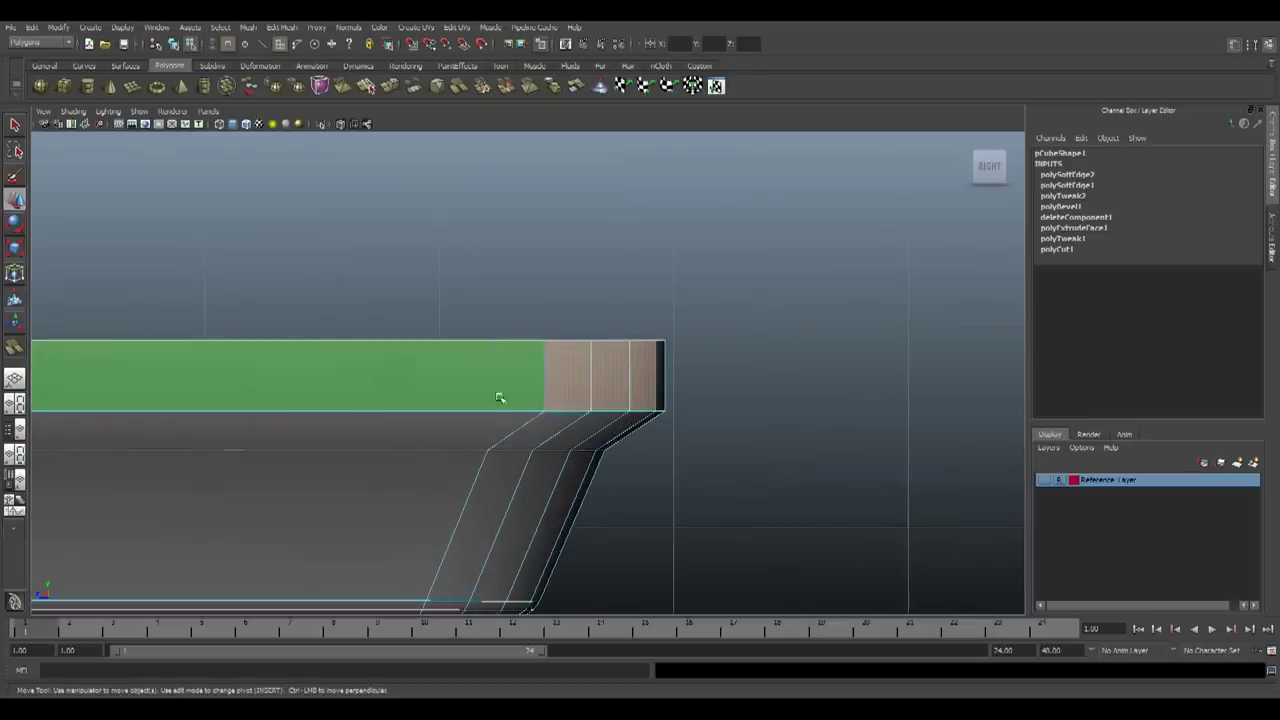
{"action": "scroll", "coordinate": [740, 432], "scroll_direction": "down", "scroll_amount": 2}
{"action": "scroll", "coordinate": [612, 400], "scroll_direction": "down", "scroll_amount": 4}
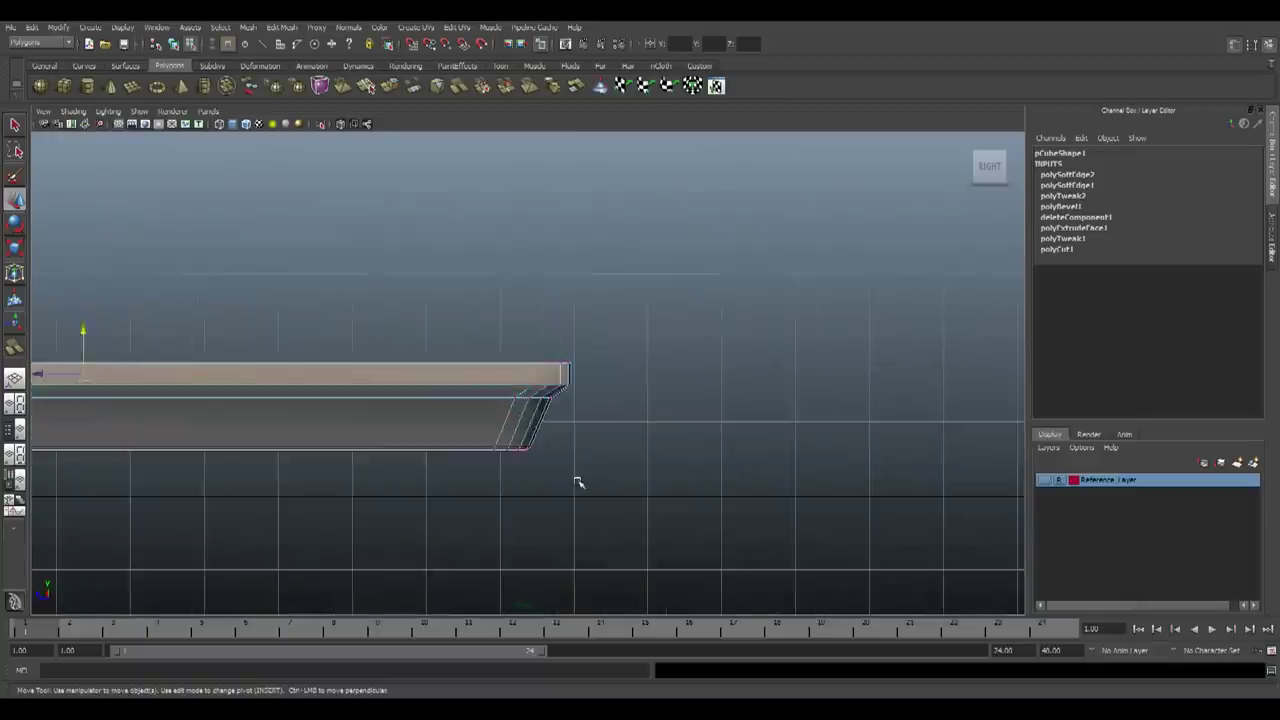
{"action": "left_click", "coordinate": [612, 403]}
In the side view, select the top-edge vertices along the whole body and lower them to thin the rim
{"action": "middle_click_drag", "start_coordinate": [543, 374], "coordinate": [775, 371], "text": "alt"}
{"action": "scroll", "coordinate": [586, 388], "scroll_direction": "down", "scroll_amount": 4}
{"action": "middle_click_drag", "start_coordinate": [476, 396], "coordinate": [618, 396], "text": "alt"}
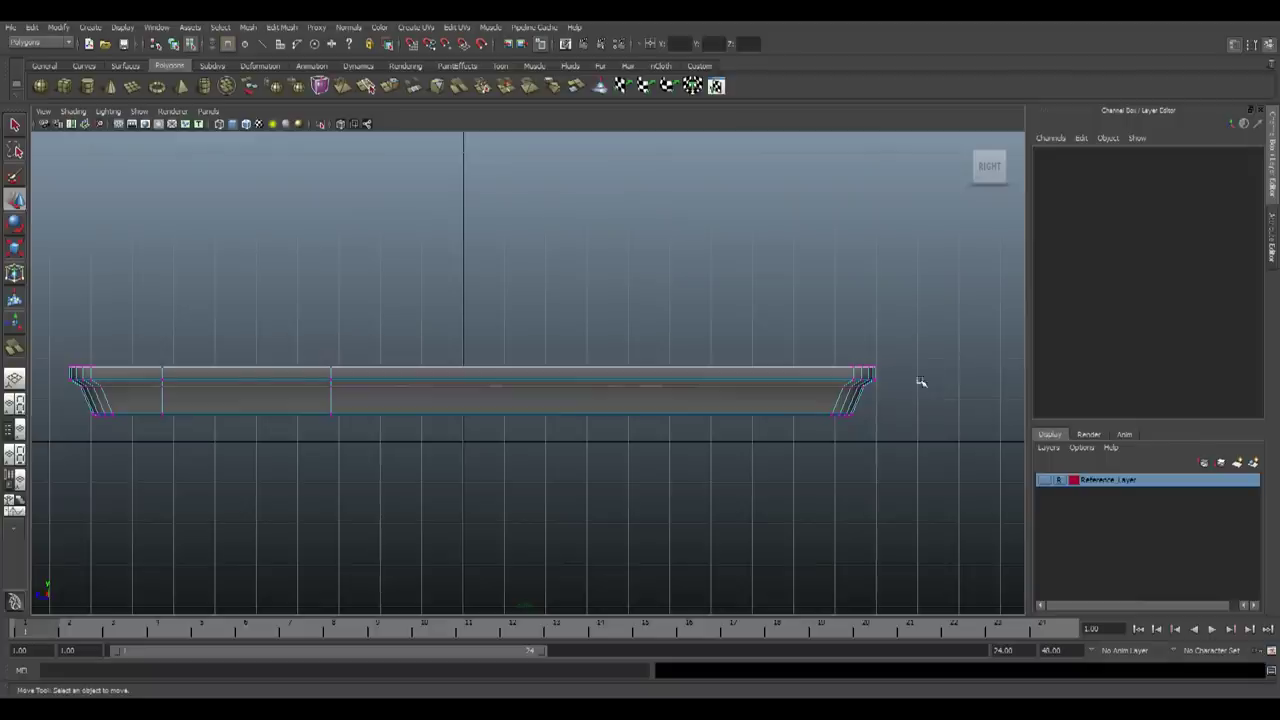
{"action": "left_click", "coordinate": [44, 375]}
{"action": "key", "text": "f"}
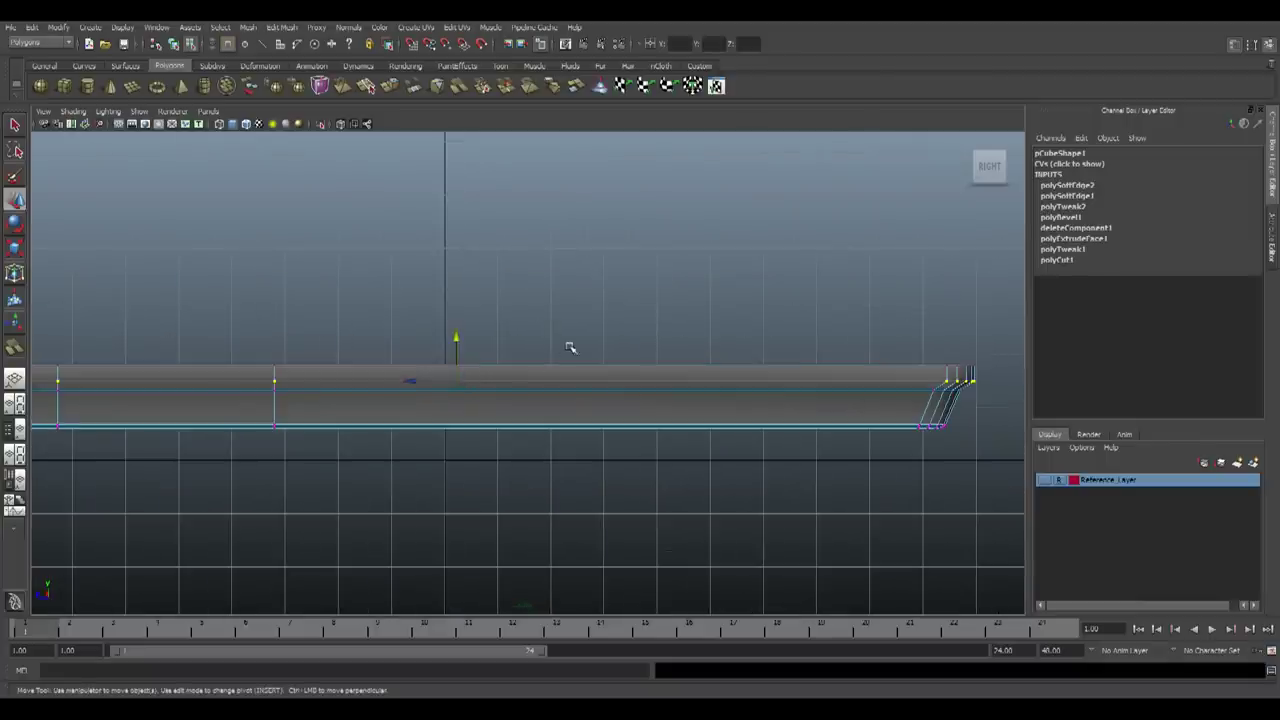
{"action": "scroll", "coordinate": [860, 350], "scroll_direction": "down", "scroll_amount": 2}
{"action": "middle_click_drag", "start_coordinate": [716, 359], "coordinate": [791, 363], "text": "alt"}
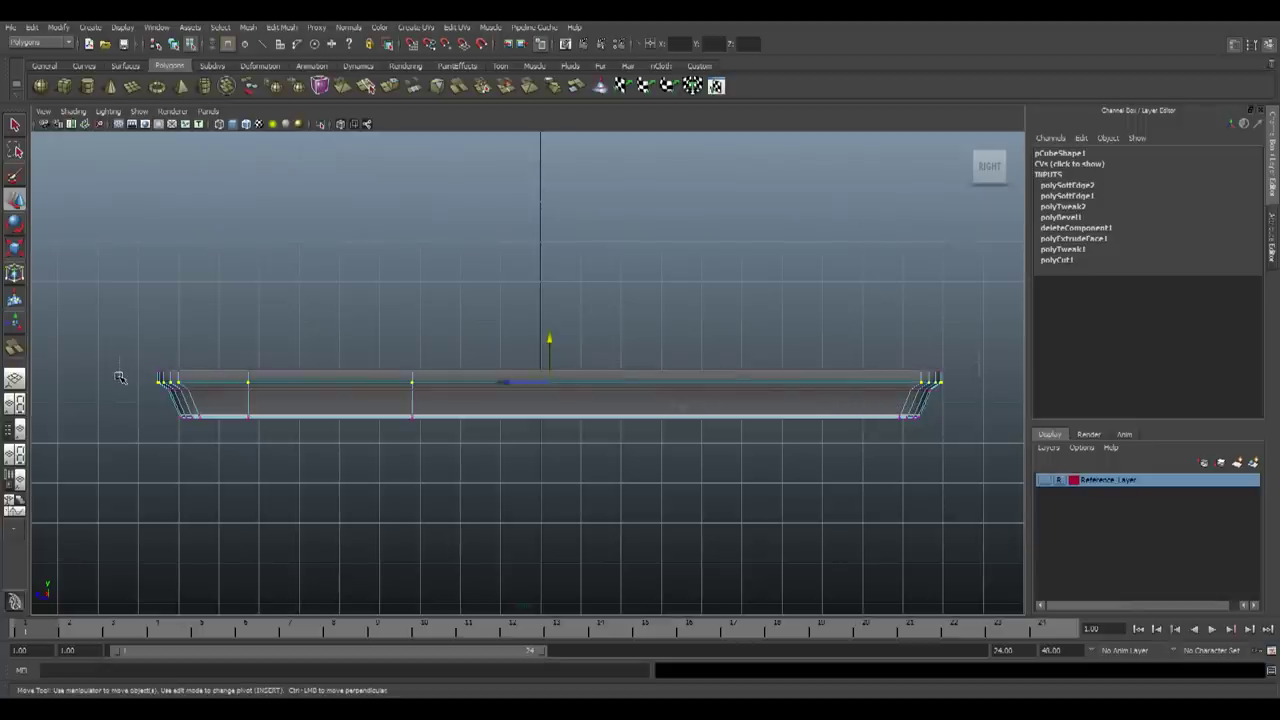
{"action": "scroll", "coordinate": [511, 348], "scroll_direction": "up", "scroll_amount": 3}
{"action": "middle_click_drag", "start_coordinate": [849, 394], "coordinate": [406, 409], "text": "alt"}
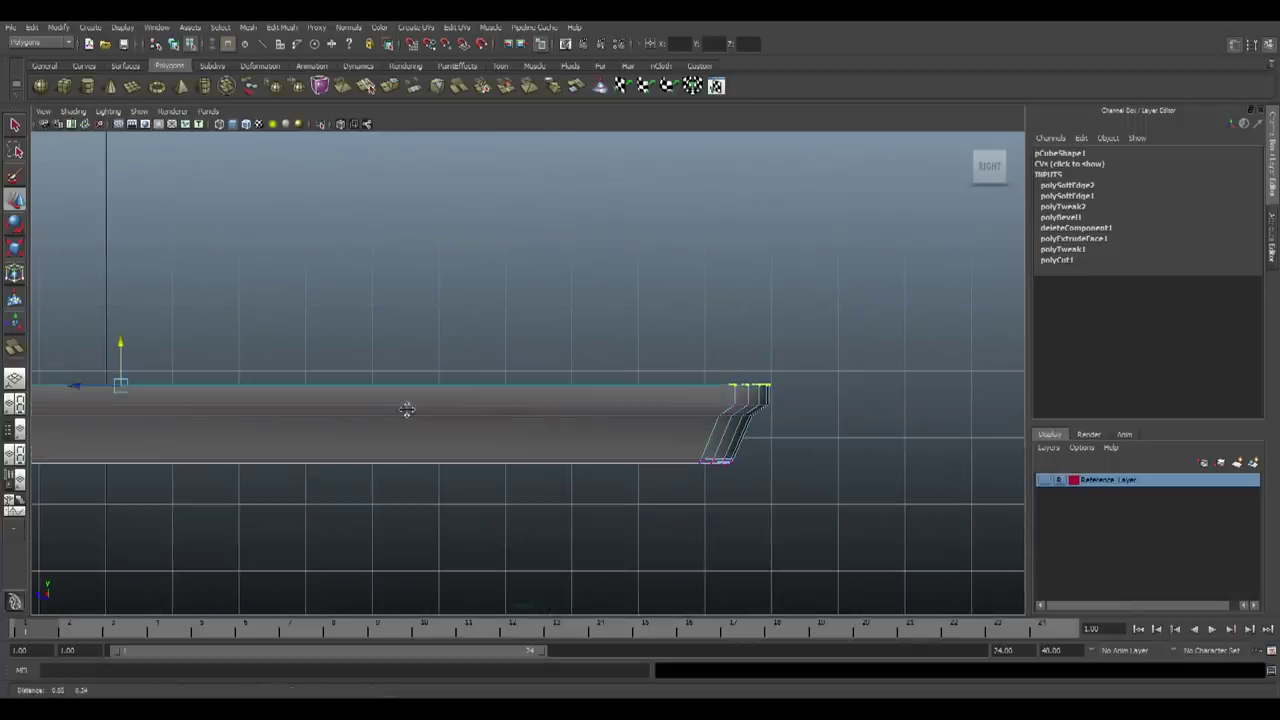
{"action": "left_click_drag", "start_coordinate": [127, 345], "coordinate": [147, 353]}
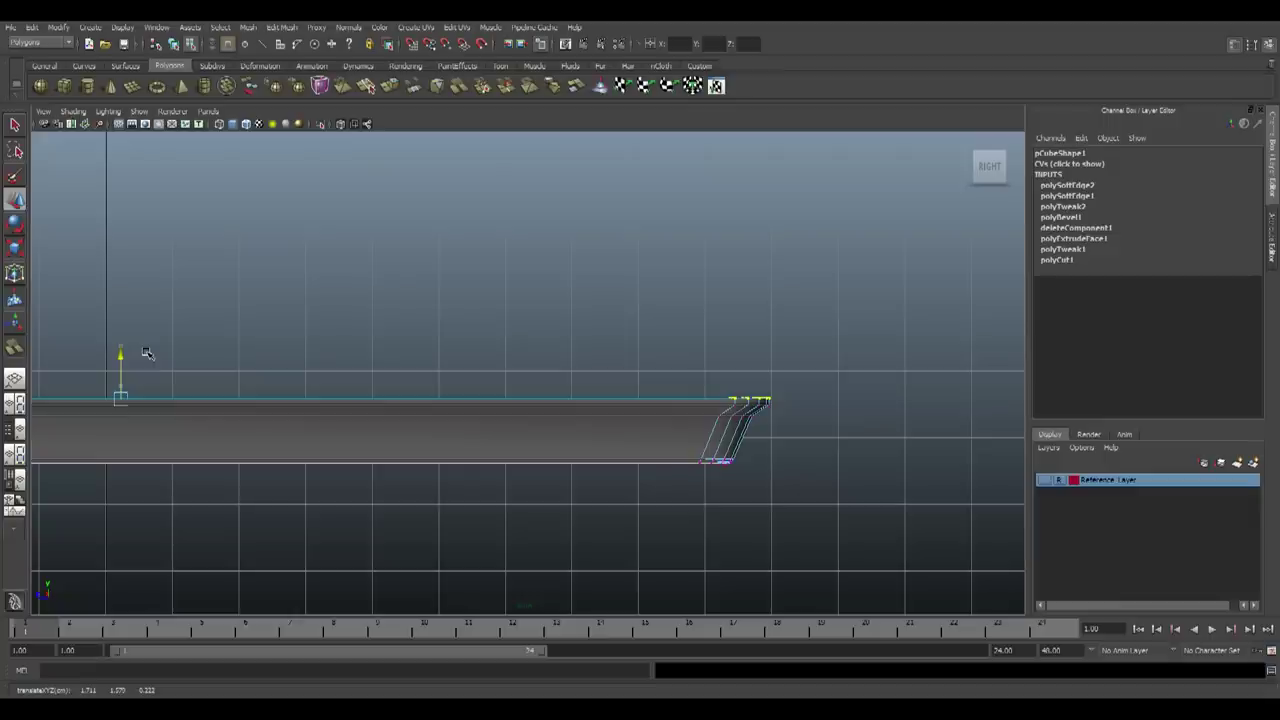
{"action": "key", "text": "F8"}
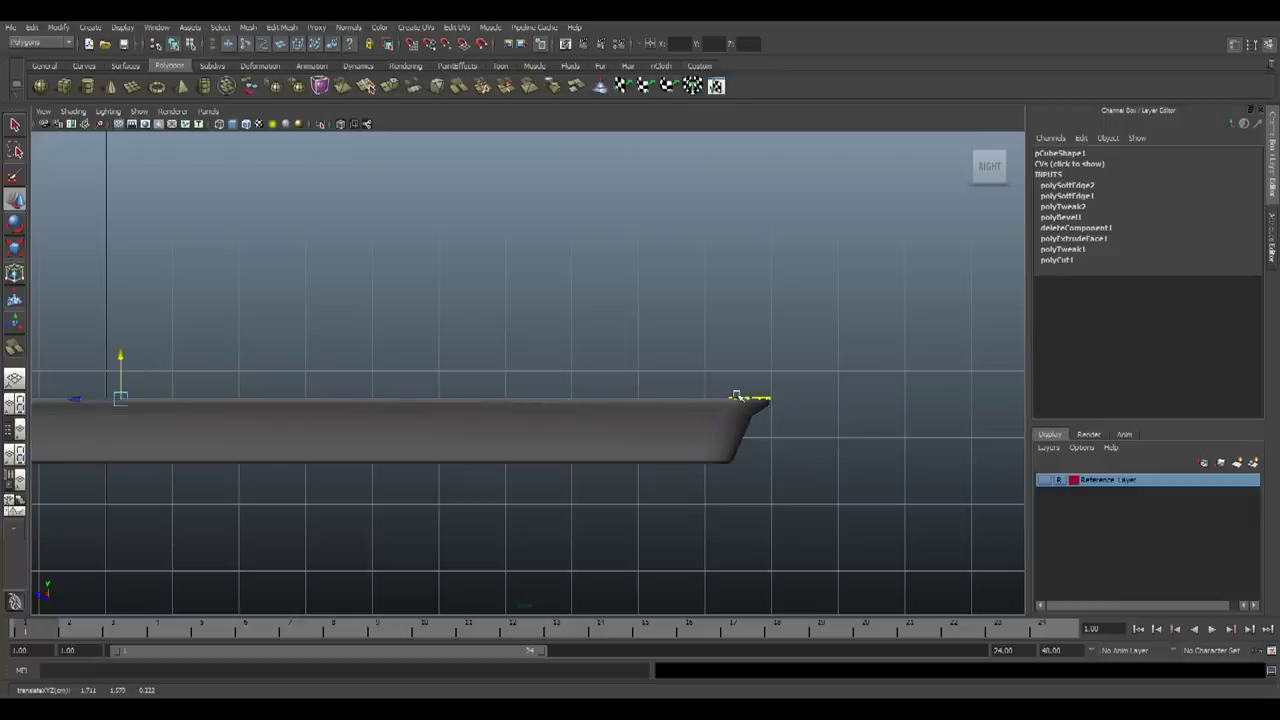
{"action": "left_click", "coordinate": [877, 360]}
Examine the thinned rim around the body's edges and corners in the perspective view, and return to the side view
{"action": "scroll", "coordinate": [700, 390], "scroll_direction": "down", "scroll_amount": 2}
{"action": "key", "text": "space"}
{"action": "key", "text": "space"}
{"action": "left_click_drag", "start_coordinate": [586, 434], "coordinate": [620, 490], "text": "alt"}
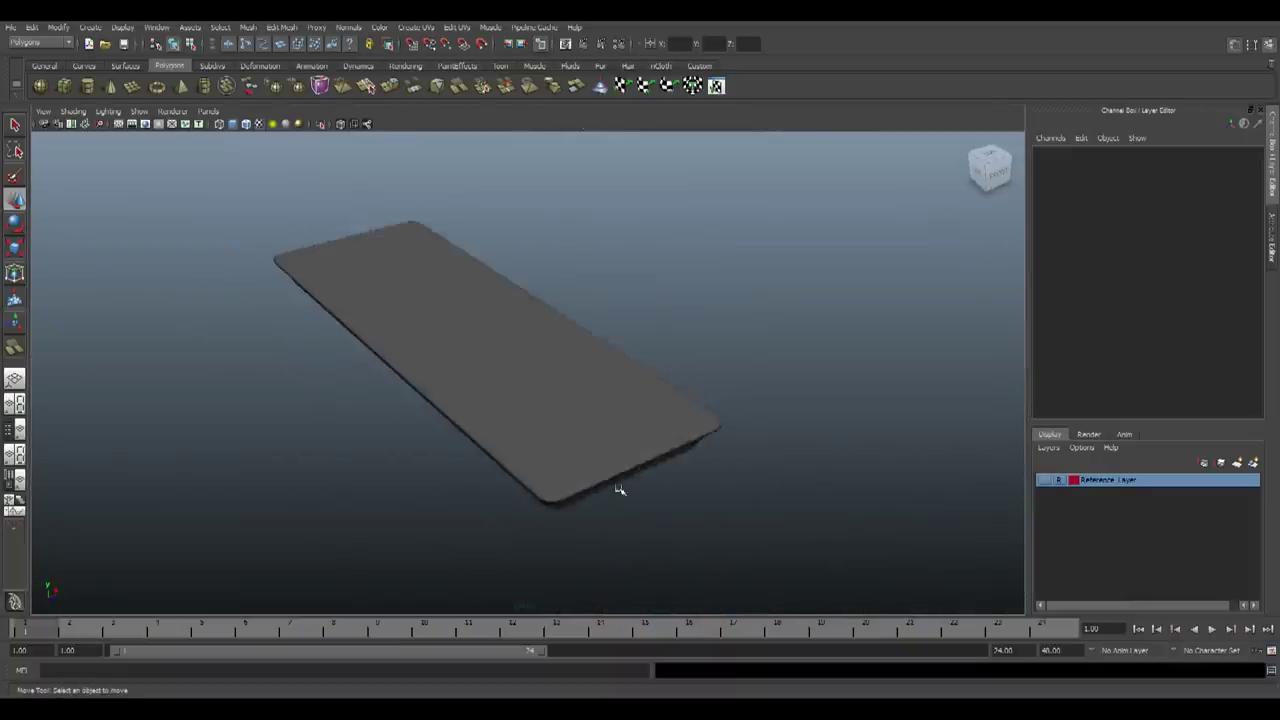
{"action": "scroll", "coordinate": [622, 492], "scroll_direction": "up", "scroll_amount": 5}
{"action": "middle_click_drag", "start_coordinate": [963, 508], "coordinate": [557, 429], "text": "alt"}
{"action": "scroll", "coordinate": [557, 429], "scroll_direction": "up", "scroll_amount": 5}
{"action": "middle_click_drag", "start_coordinate": [502, 320], "coordinate": [503, 317], "text": "alt"}
{"action": "left_click_drag", "start_coordinate": [503, 317], "coordinate": [651, 354], "text": "alt"}
{"action": "scroll", "coordinate": [460, 457], "scroll_direction": "down", "scroll_amount": 5}
{"action": "key", "text": "space"}
{"action": "key", "text": "space"}
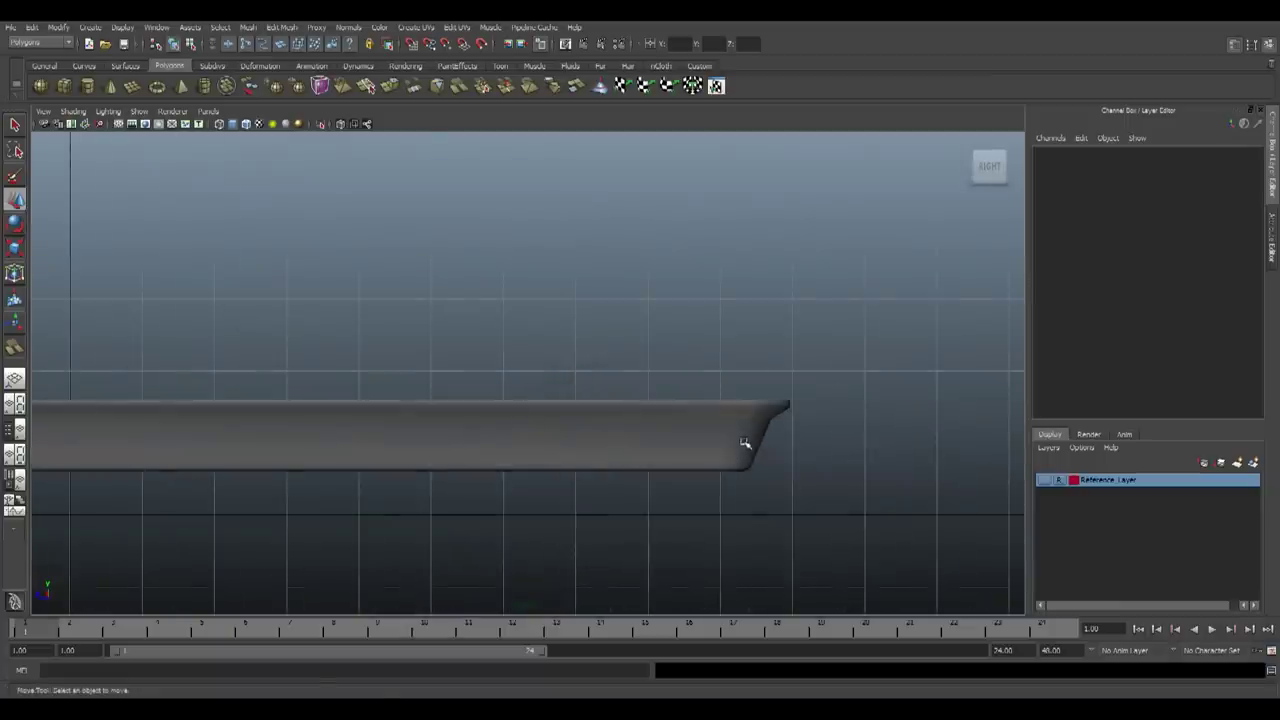
Select the full top row of the body's vertices in the side view and raise it slightly to thicken the rim
{"action": "left_click", "coordinate": [730, 433]}
{"action": "scroll", "coordinate": [783, 433], "scroll_direction": "up", "scroll_amount": 3}
{"action": "key", "text": "1"}
{"action": "right_click_drag", "start_coordinate": [651, 440], "coordinate": [570, 440]}
{"action": "middle_click_drag", "start_coordinate": [872, 486], "coordinate": [603, 409], "text": "alt"}
{"action": "scroll", "coordinate": [603, 409], "scroll_direction": "up", "scroll_amount": 3}
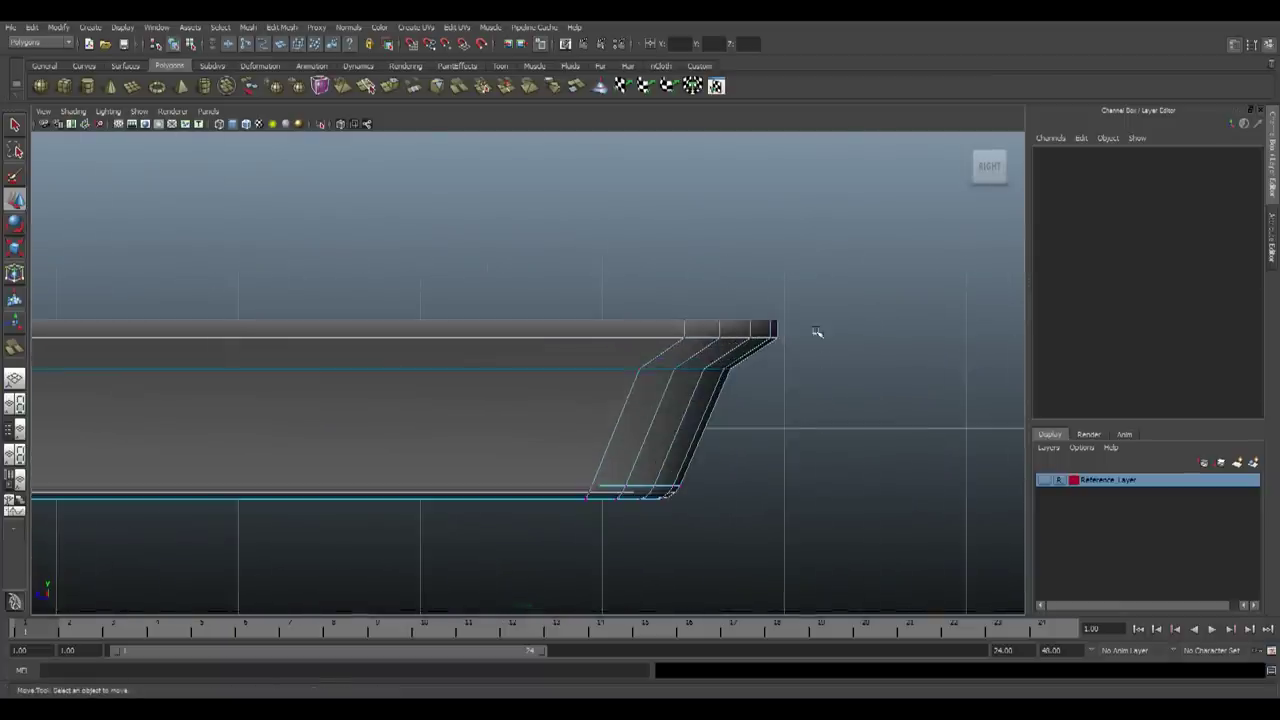
{"action": "scroll", "coordinate": [800, 352], "scroll_direction": "down", "scroll_amount": 10}
{"action": "scroll", "coordinate": [531, 377], "scroll_direction": "up", "scroll_amount": 5}
{"action": "middle_click_drag", "start_coordinate": [507, 362], "coordinate": [753, 371], "text": "alt"}
{"action": "scroll", "coordinate": [730, 380], "scroll_direction": "down", "scroll_amount": 1}
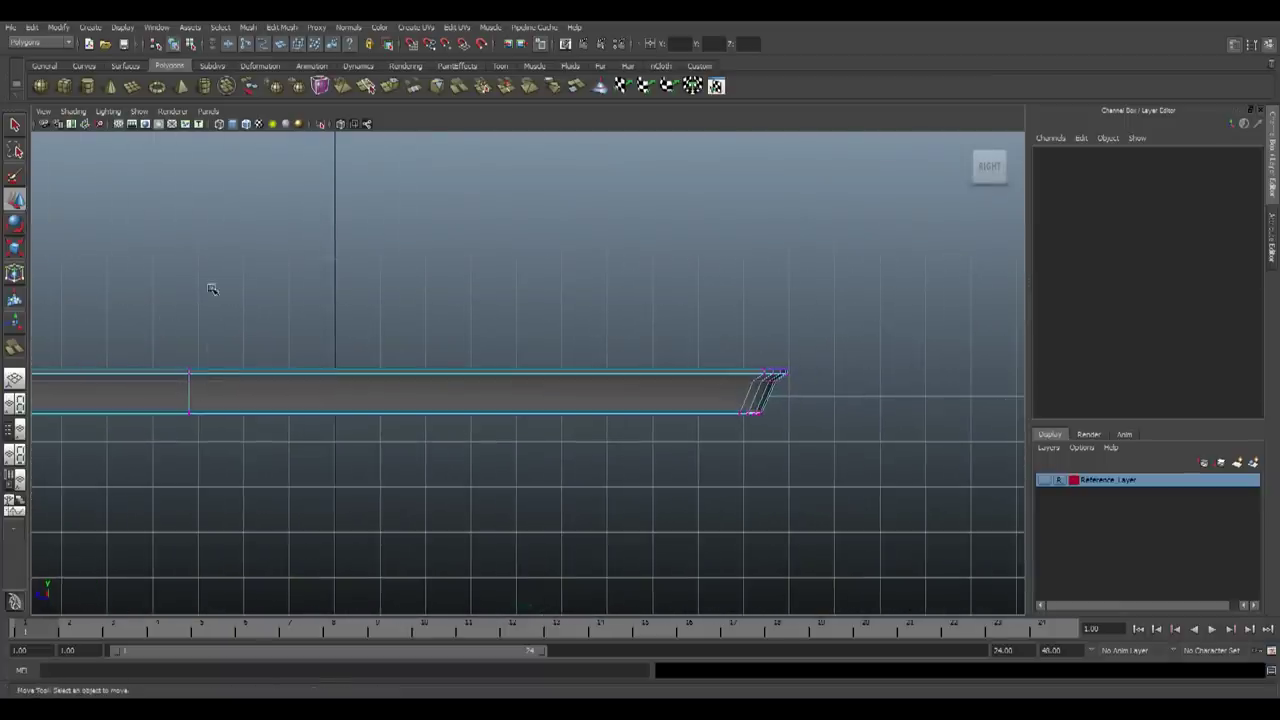
{"action": "left_click_drag", "start_coordinate": [64, 372], "coordinate": [48, 372]}
{"action": "scroll", "coordinate": [360, 309], "scroll_direction": "down", "scroll_amount": 2}
{"action": "middle_click_drag", "start_coordinate": [360, 309], "coordinate": [637, 318], "text": "alt"}
{"action": "middle_click_drag", "start_coordinate": [423, 334], "coordinate": [311, 328], "text": "alt"}
{"action": "left_click_drag", "start_coordinate": [136, 315], "coordinate": [608, 361]}
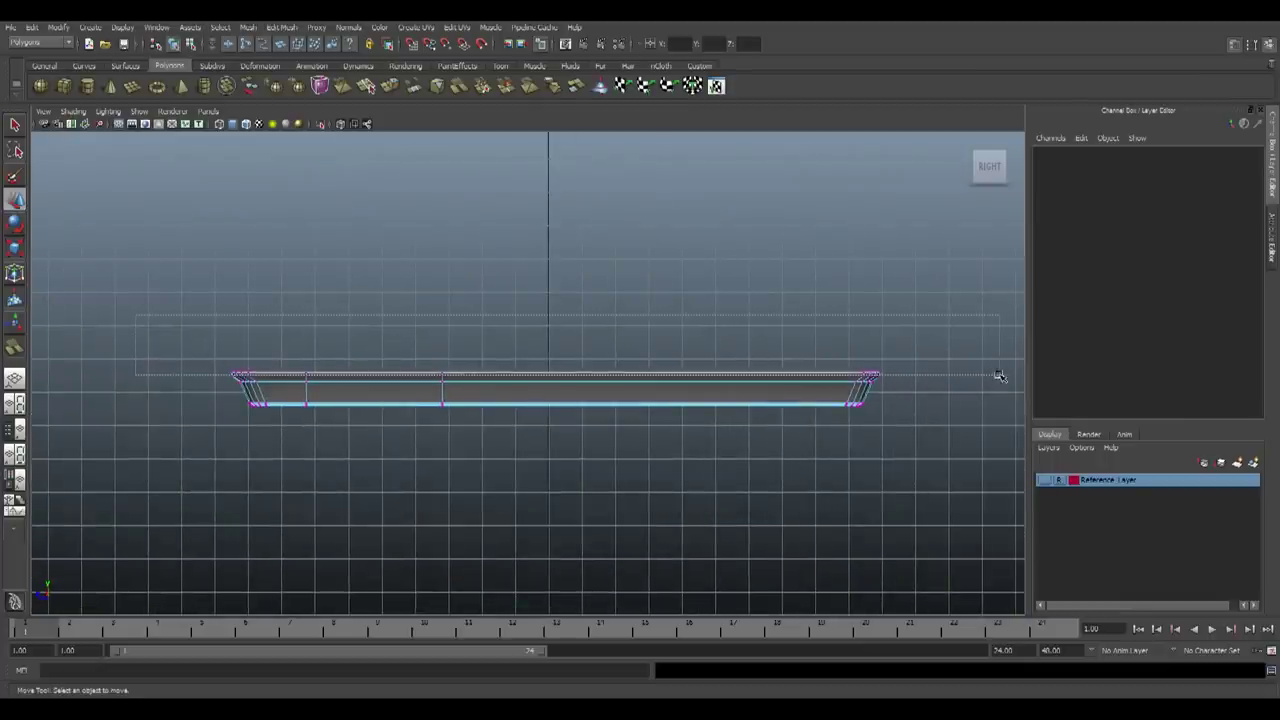
{"action": "left_click_drag", "start_coordinate": [997, 375], "coordinate": [997, 377]}
{"action": "scroll", "coordinate": [391, 406], "scroll_direction": "up", "scroll_amount": 9}
{"action": "middle_click_drag", "start_coordinate": [708, 386], "coordinate": [206, 333], "text": "alt"}
{"action": "scroll", "coordinate": [316, 341], "scroll_direction": "up", "scroll_amount": 1}
{"action": "scroll", "coordinate": [316, 341], "scroll_direction": "up", "scroll_amount": 1}
{"action": "middle_click_drag", "start_coordinate": [152, 382], "coordinate": [731, 452], "text": "alt"}
{"action": "scroll", "coordinate": [298, 382], "scroll_direction": "up", "scroll_amount": 4}
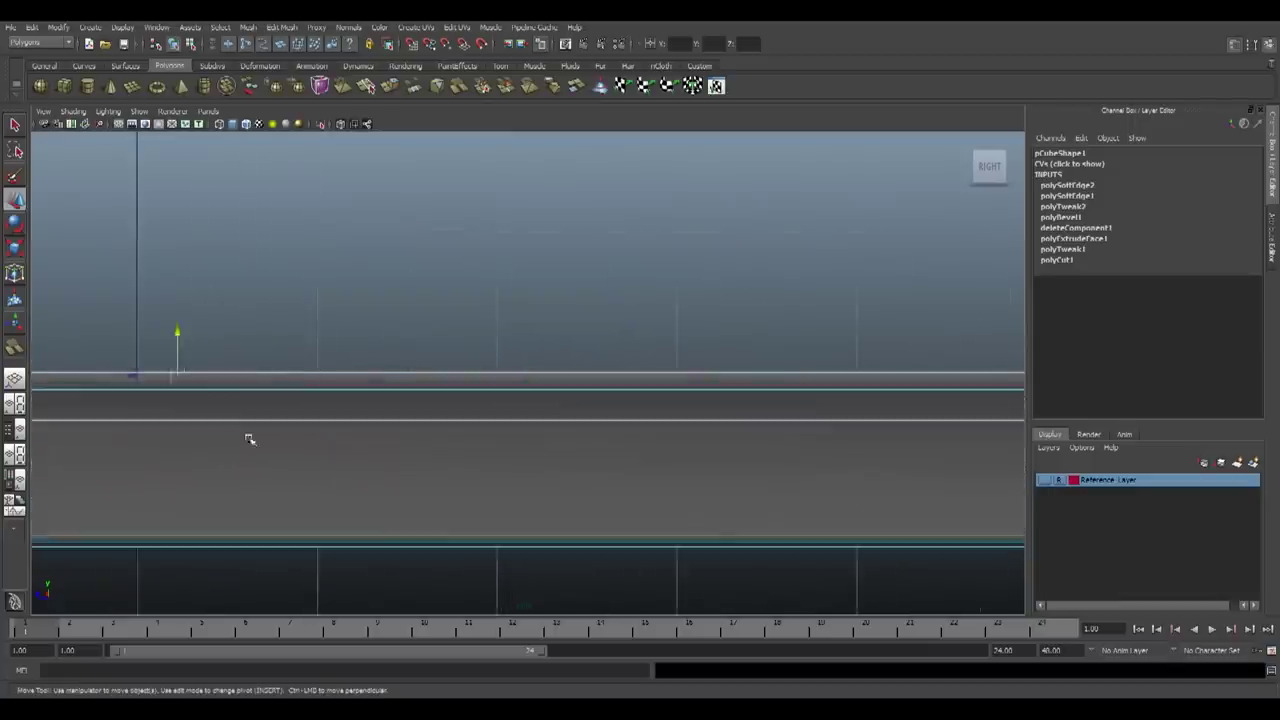
{"action": "middle_click_drag", "start_coordinate": [226, 440], "coordinate": [646, 402], "text": "alt"}
{"action": "scroll", "coordinate": [394, 461], "scroll_direction": "up", "scroll_amount": 4}
{"action": "scroll", "coordinate": [394, 461], "scroll_direction": "up", "scroll_amount": 2}
{"action": "middle_click_drag", "start_coordinate": [554, 382], "coordinate": [442, 466], "text": "alt"}
{"action": "left_click_drag", "start_coordinate": [553, 340], "coordinate": [534, 331]}
{"action": "scroll", "coordinate": [703, 349], "scroll_direction": "down", "scroll_amount": 3}
{"action": "scroll", "coordinate": [713, 343], "scroll_direction": "down", "scroll_amount": 2}
{"action": "left_click", "coordinate": [723, 337]}
Select both halves of the body in the perspective view and combine them into a single mesh
{"action": "key", "text": "space"}
{"action": "key", "text": "space"}
{"action": "left_click_drag", "start_coordinate": [760, 335], "coordinate": [775, 513], "text": "alt"}
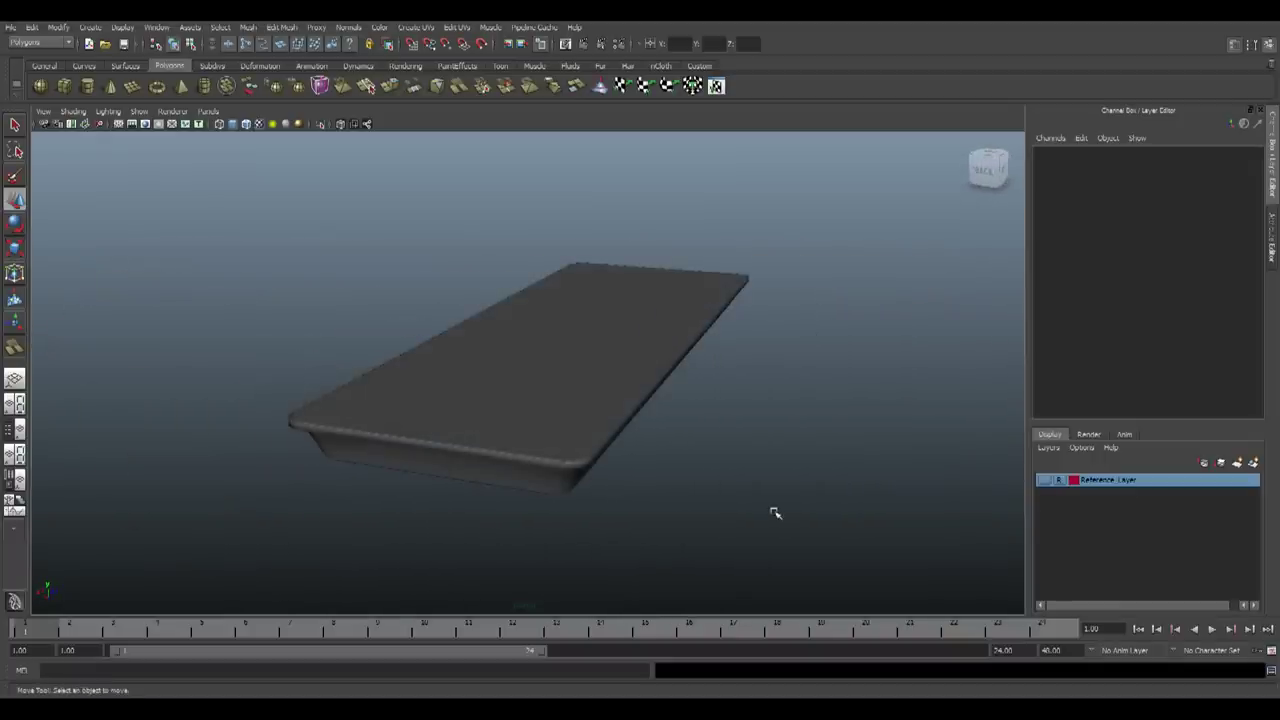
{"action": "left_click", "coordinate": [600, 423]}
{"action": "left_click", "coordinate": [446, 384], "text": "shift"}
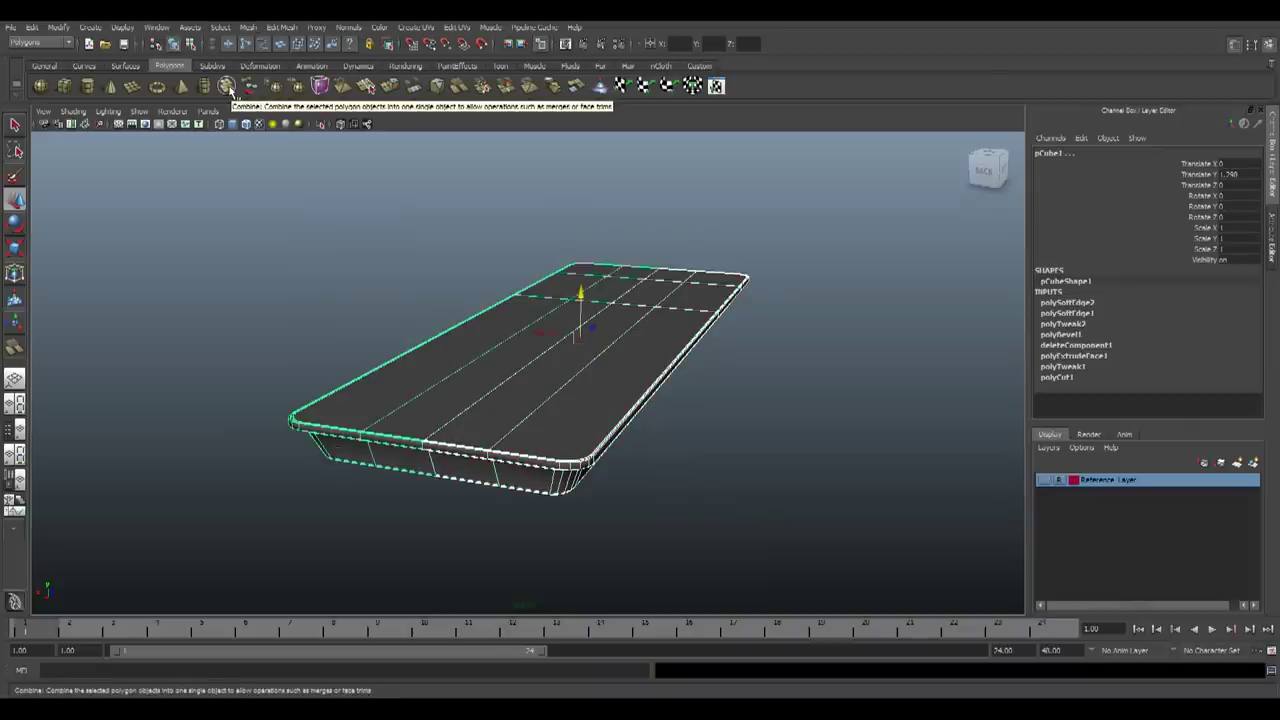
{"action": "left_click", "coordinate": [229, 88]}
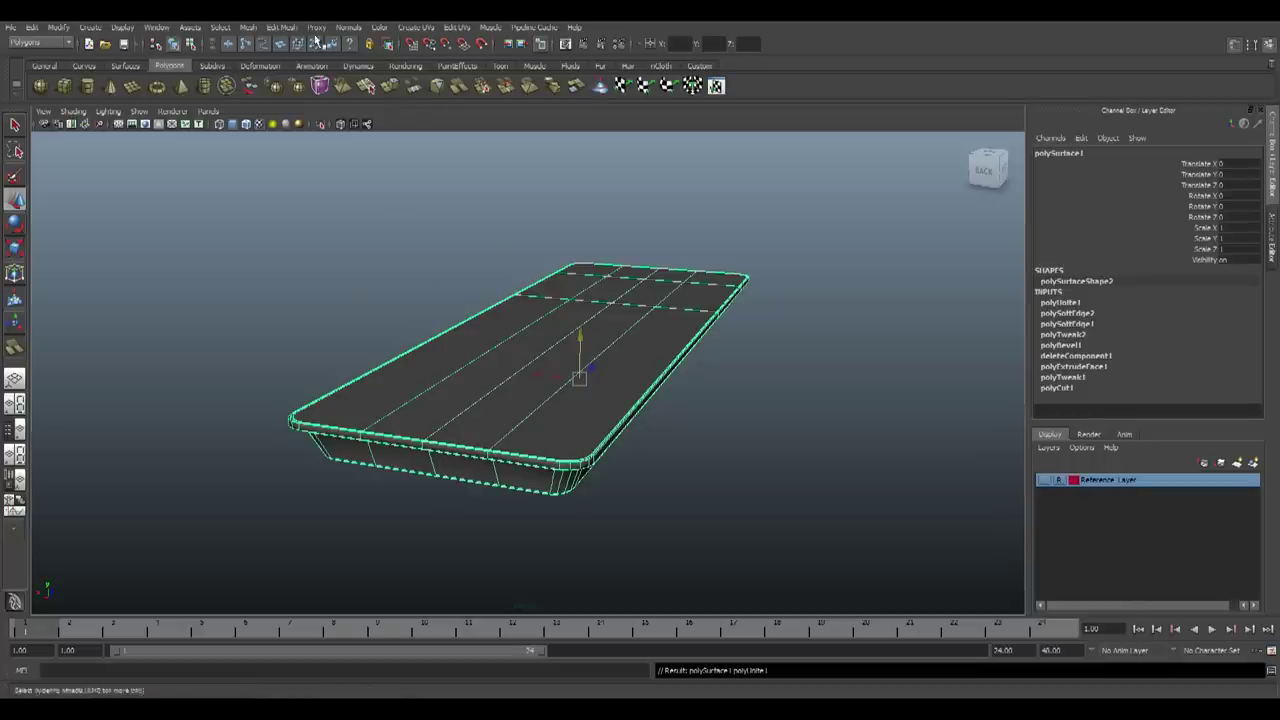
Merge the combined body's vertices with a threshold of 0.0001 and clear the selection
{"action": "left_click", "coordinate": [282, 28]}
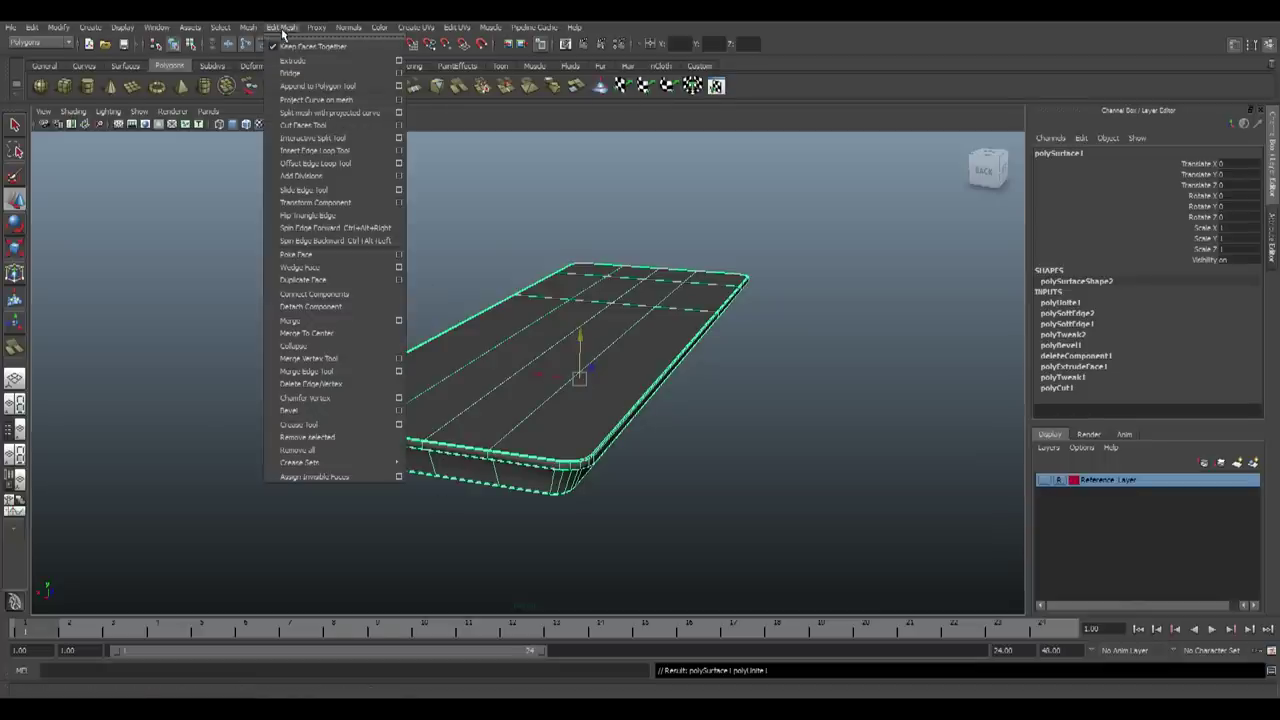
{"action": "left_click", "coordinate": [399, 320]}
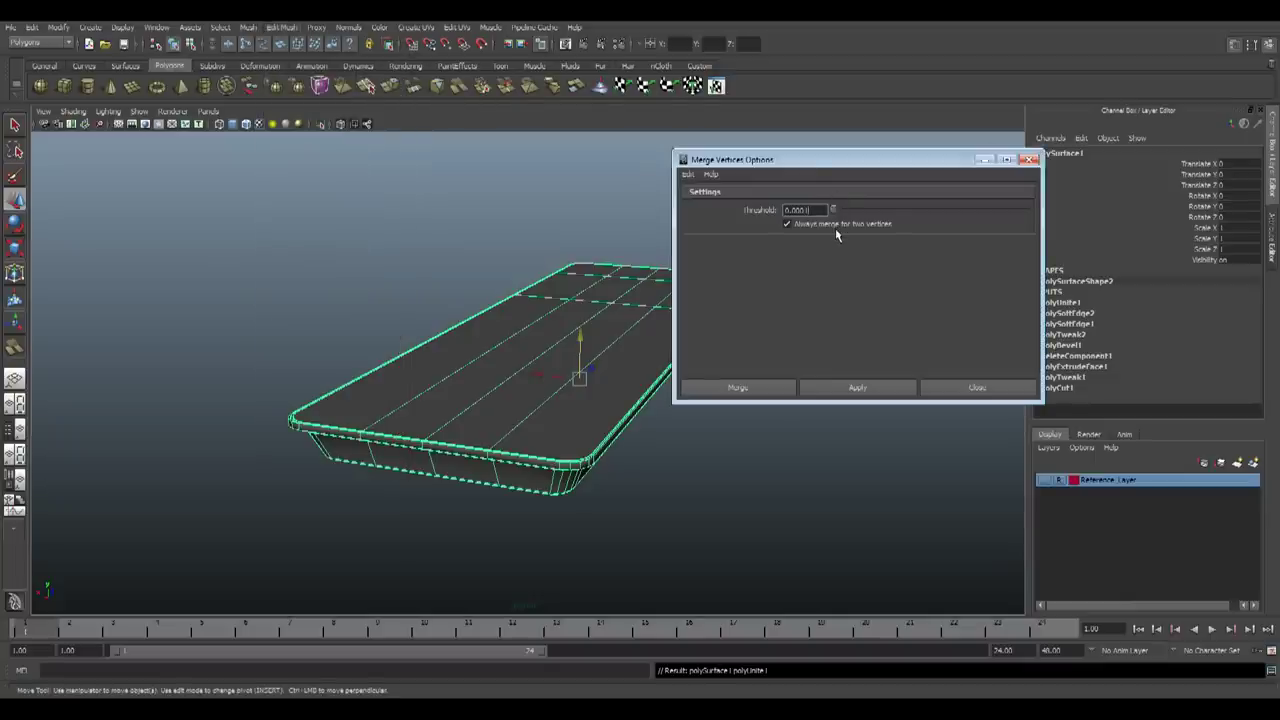
{"action": "left_click", "coordinate": [838, 387]}
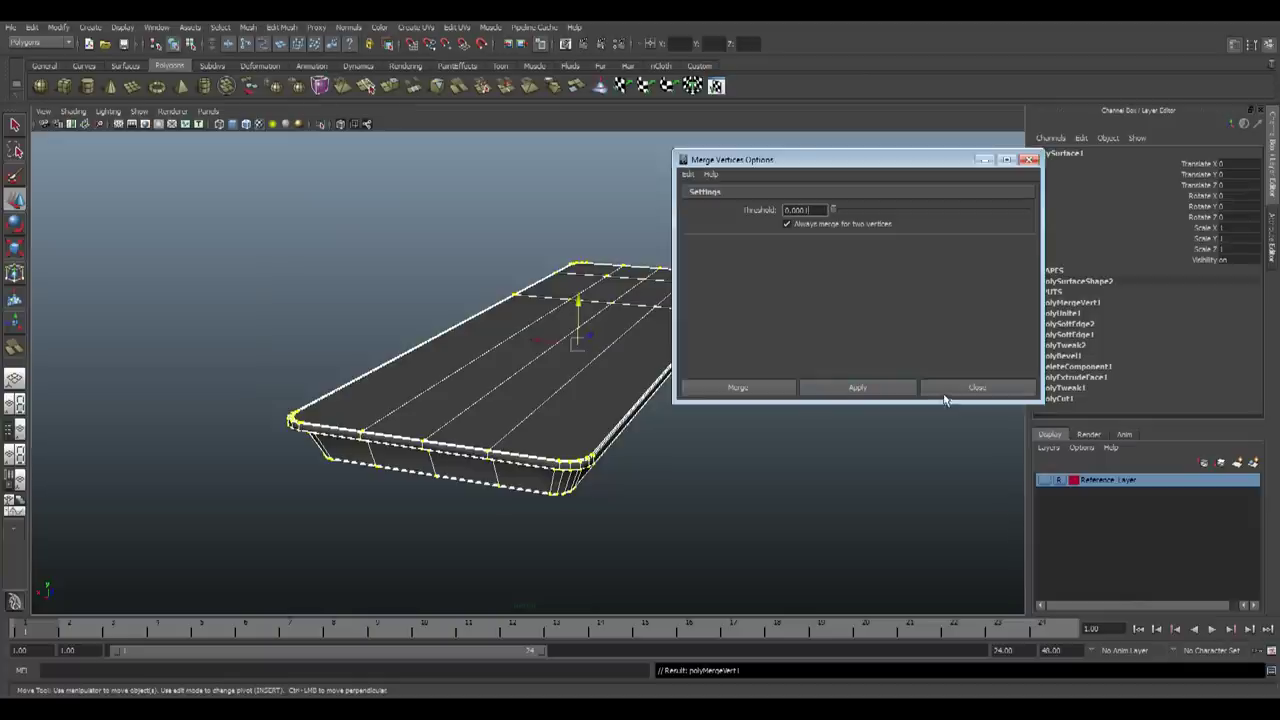
{"action": "left_click", "coordinate": [951, 390]}
{"action": "left_click", "coordinate": [737, 508]}
Inspect the merged body from several angles, including the seam between the halves and the underside
{"action": "right_click_drag", "start_coordinate": [737, 508], "coordinate": [590, 500], "text": "alt"}
{"action": "middle_click_drag", "start_coordinate": [590, 500], "coordinate": [660, 444], "text": "alt"}
{"action": "left_click_drag", "start_coordinate": [660, 444], "coordinate": [400, 520], "text": "alt"}
{"action": "right_click_drag", "start_coordinate": [400, 520], "coordinate": [480, 526], "text": "alt"}
{"action": "middle_click_drag", "start_coordinate": [480, 526], "coordinate": [610, 455], "text": "alt"}
{"action": "left_click_drag", "start_coordinate": [610, 455], "coordinate": [519, 588], "text": "alt"}
{"action": "left_click", "coordinate": [594, 403]}
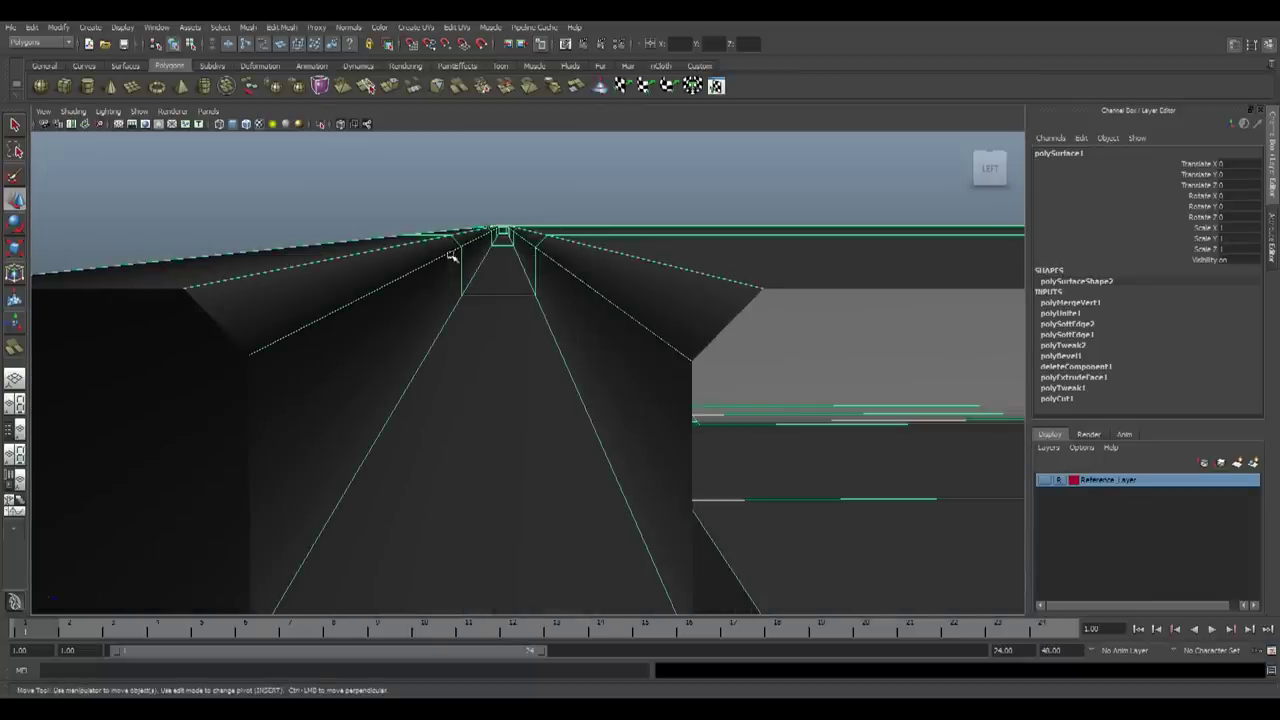
{"action": "left_click_drag", "start_coordinate": [539, 376], "coordinate": [594, 506], "text": "alt"}
{"action": "scroll", "coordinate": [511, 514], "scroll_direction": "down", "scroll_amount": 5}
{"action": "scroll", "coordinate": [578, 452], "scroll_direction": "up", "scroll_amount": 5}
{"action": "key", "text": "1"}
{"action": "key", "text": "1"}
{"action": "left_click", "coordinate": [700, 474]}
{"action": "scroll", "coordinate": [700, 474], "scroll_direction": "down", "scroll_amount": 5}
{"action": "left_click_drag", "start_coordinate": [692, 474], "coordinate": [640, 483], "text": "alt"}
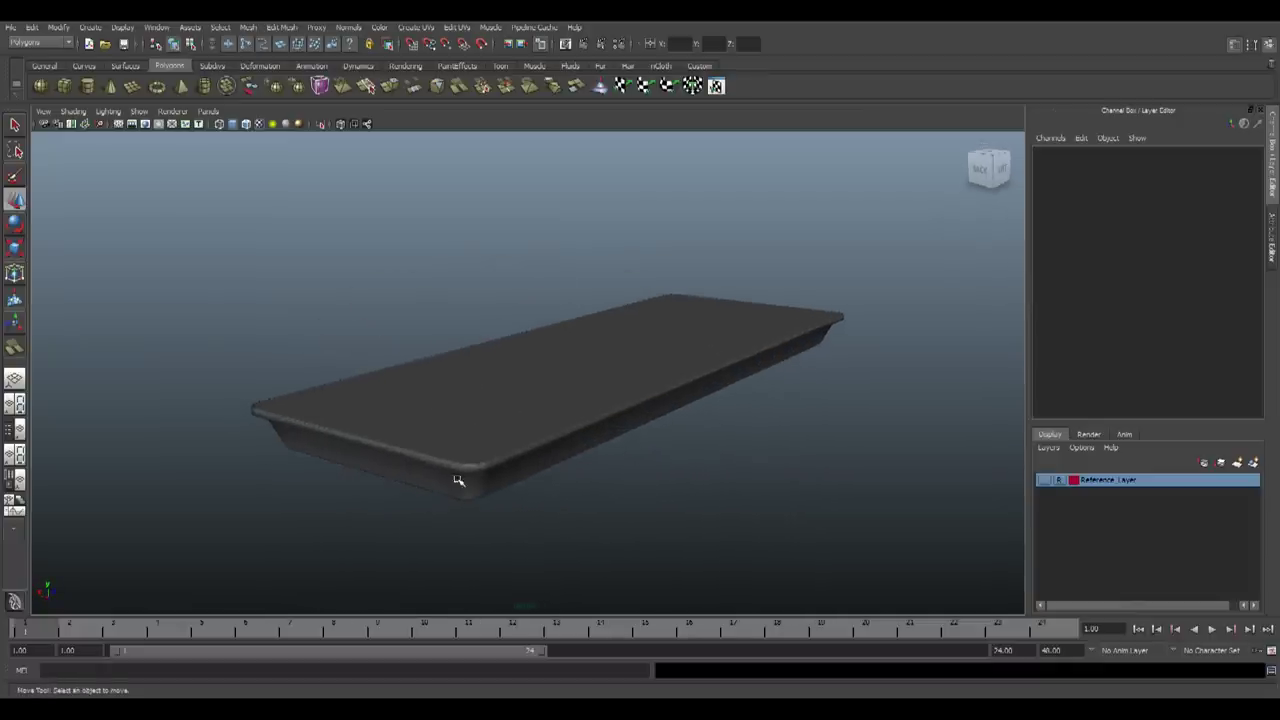
{"action": "scroll", "coordinate": [466, 485], "scroll_direction": "up", "scroll_amount": 1}
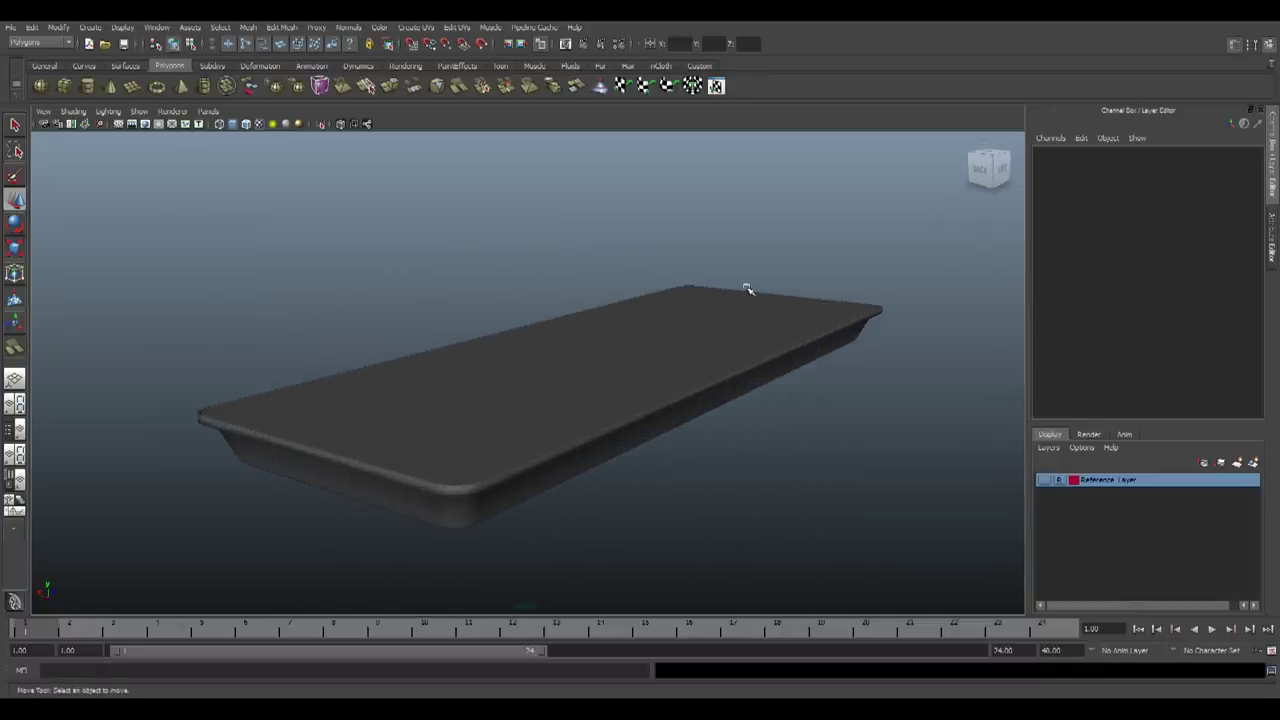